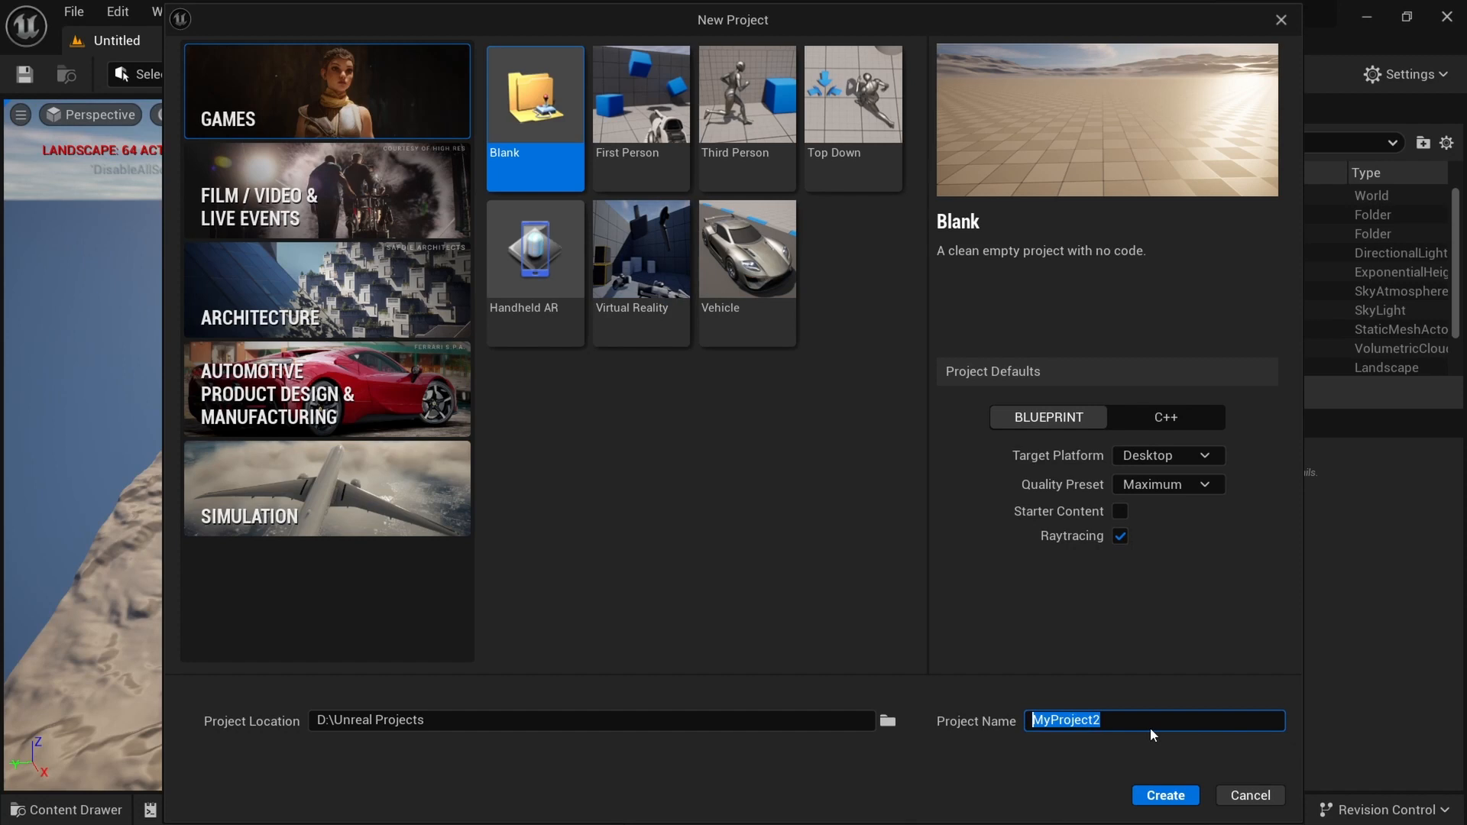
Create a new level from the Basic template, leaving the New Project dialog.
key(Escape)
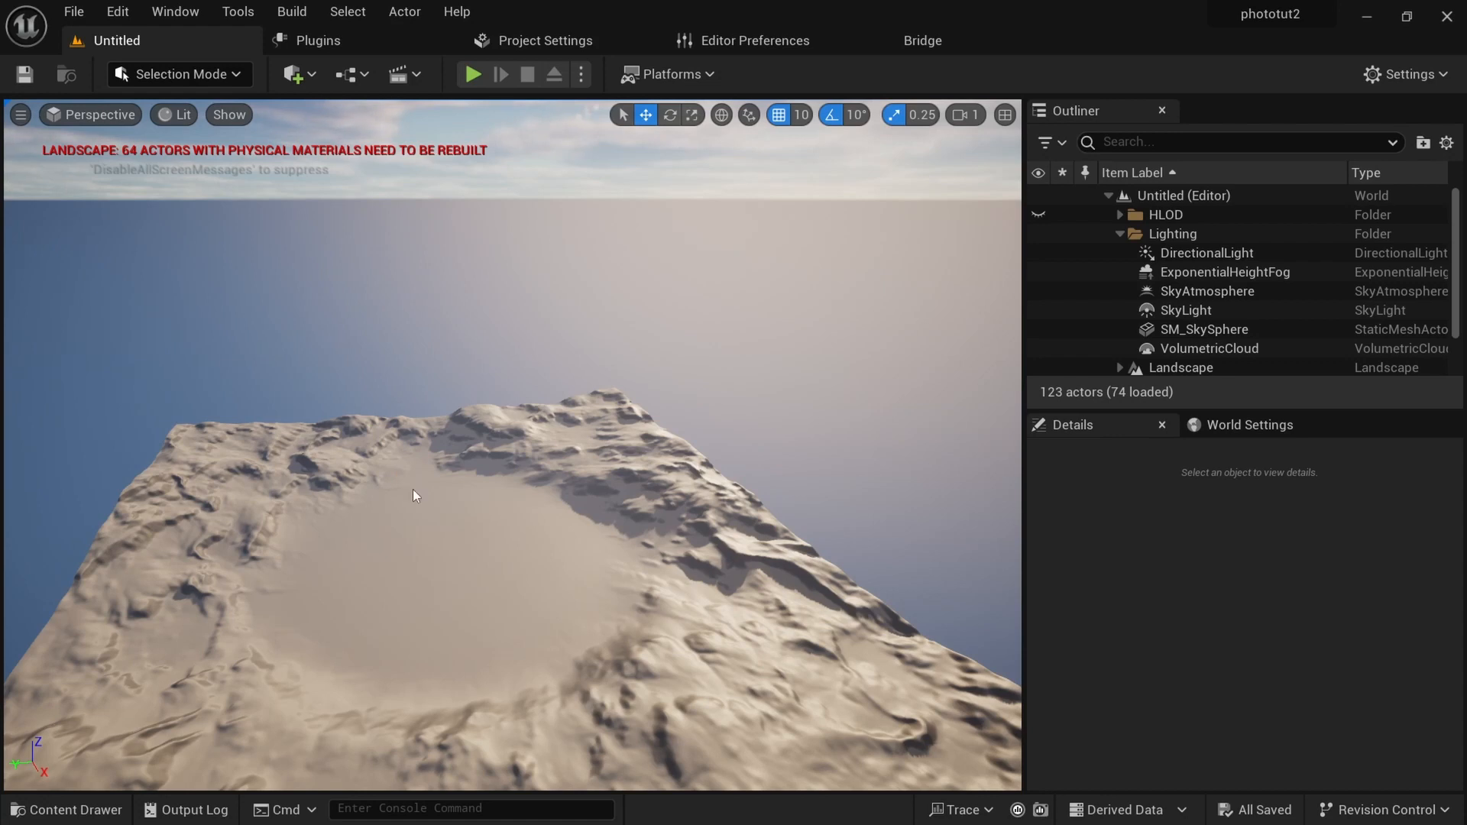
key(ctrl+n)
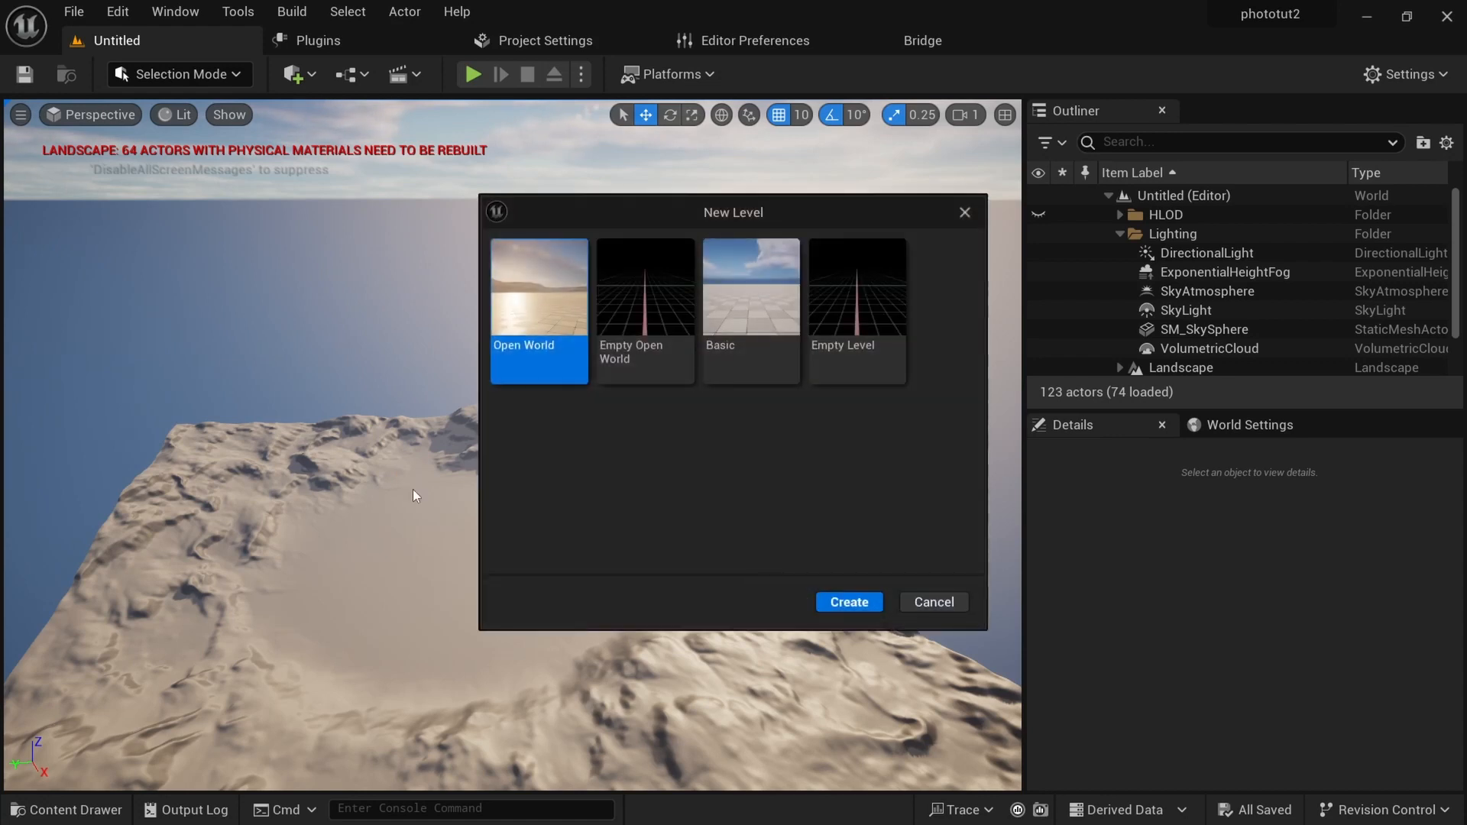
click(728, 314)
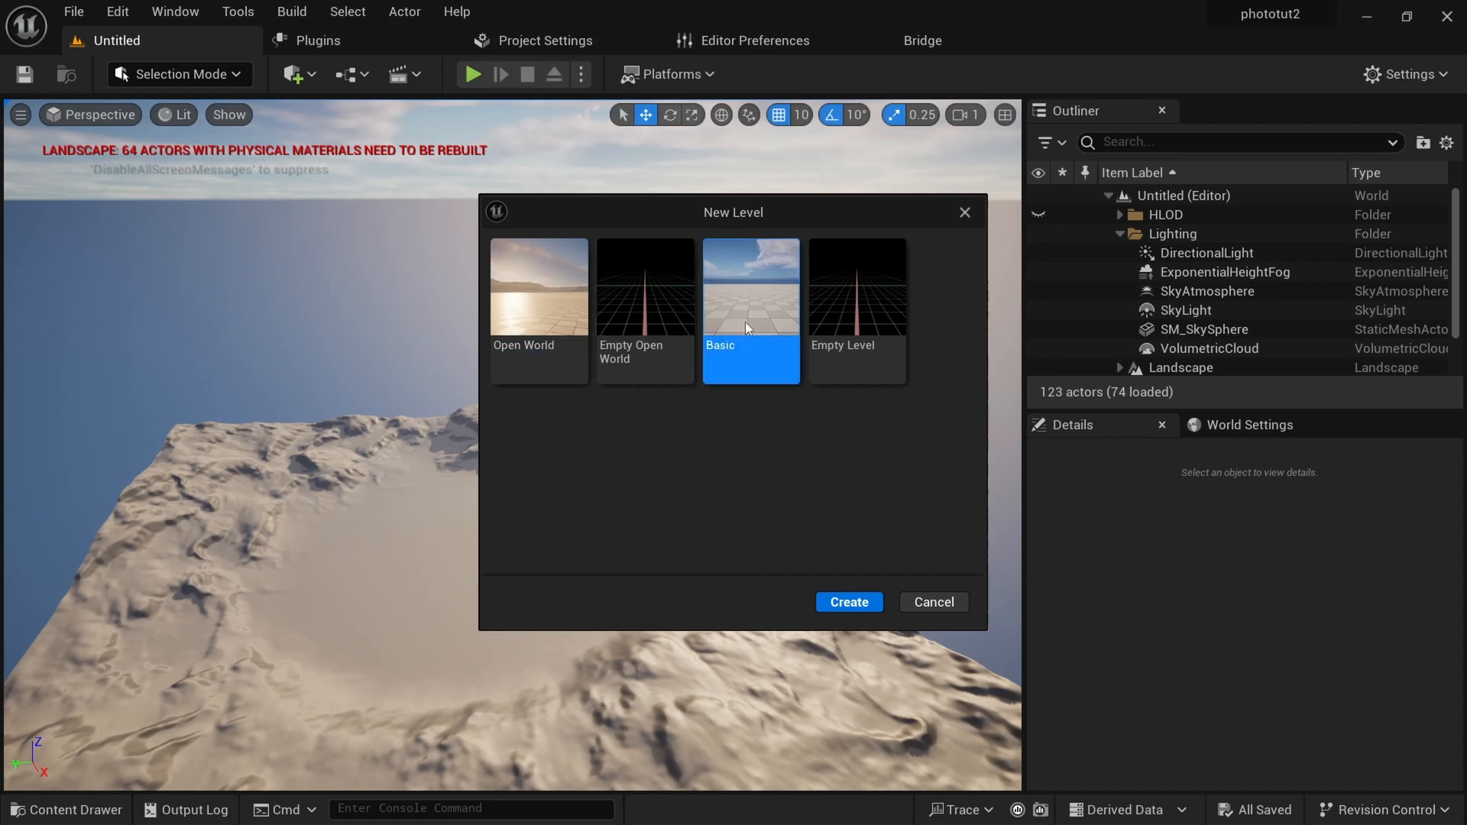
click(849, 603)
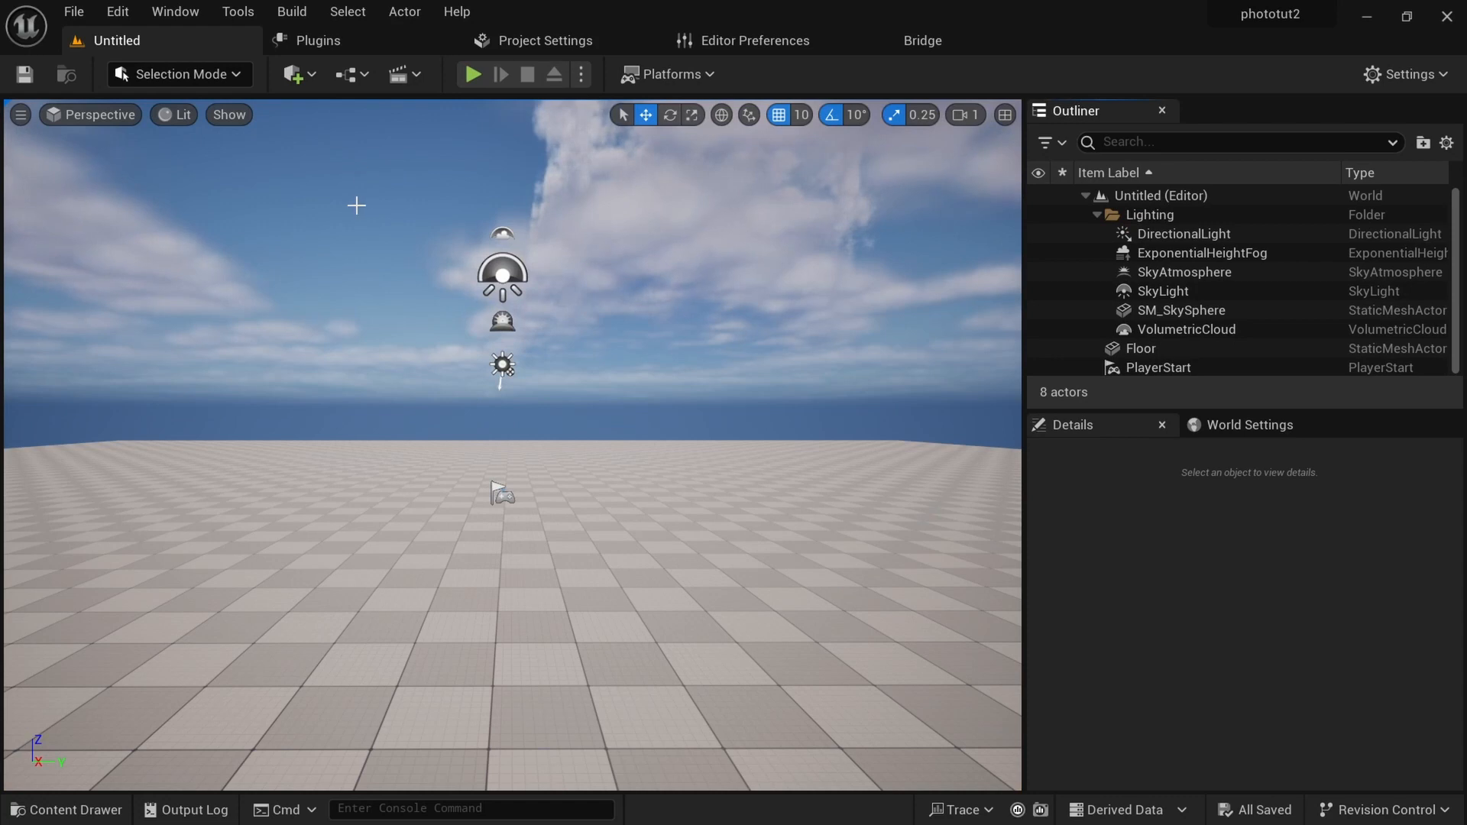
Add a sphere shape to the level and save the level as Untitled in the Content folder.
click(294, 74)
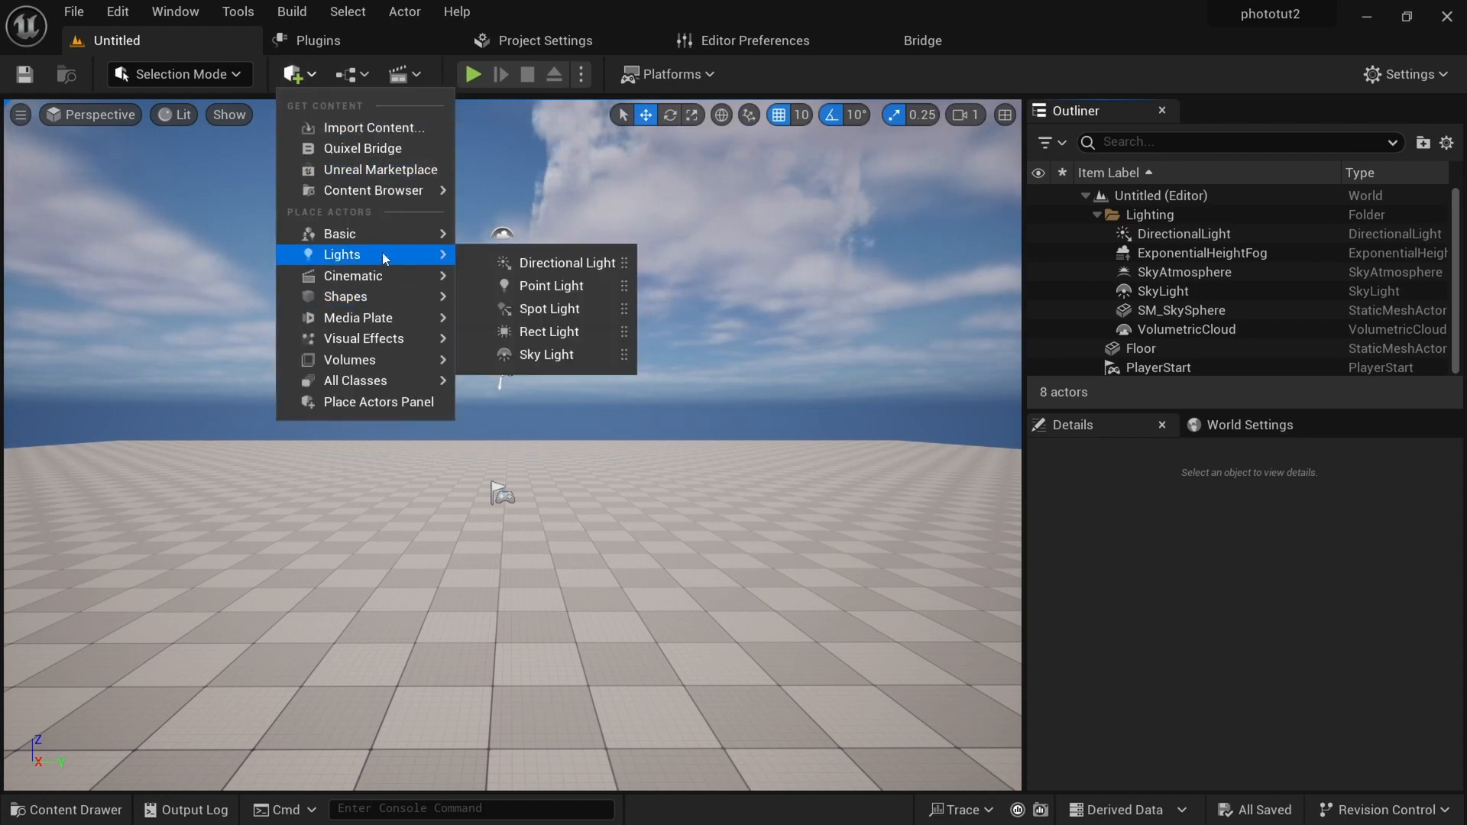
mouse_move(375, 296)
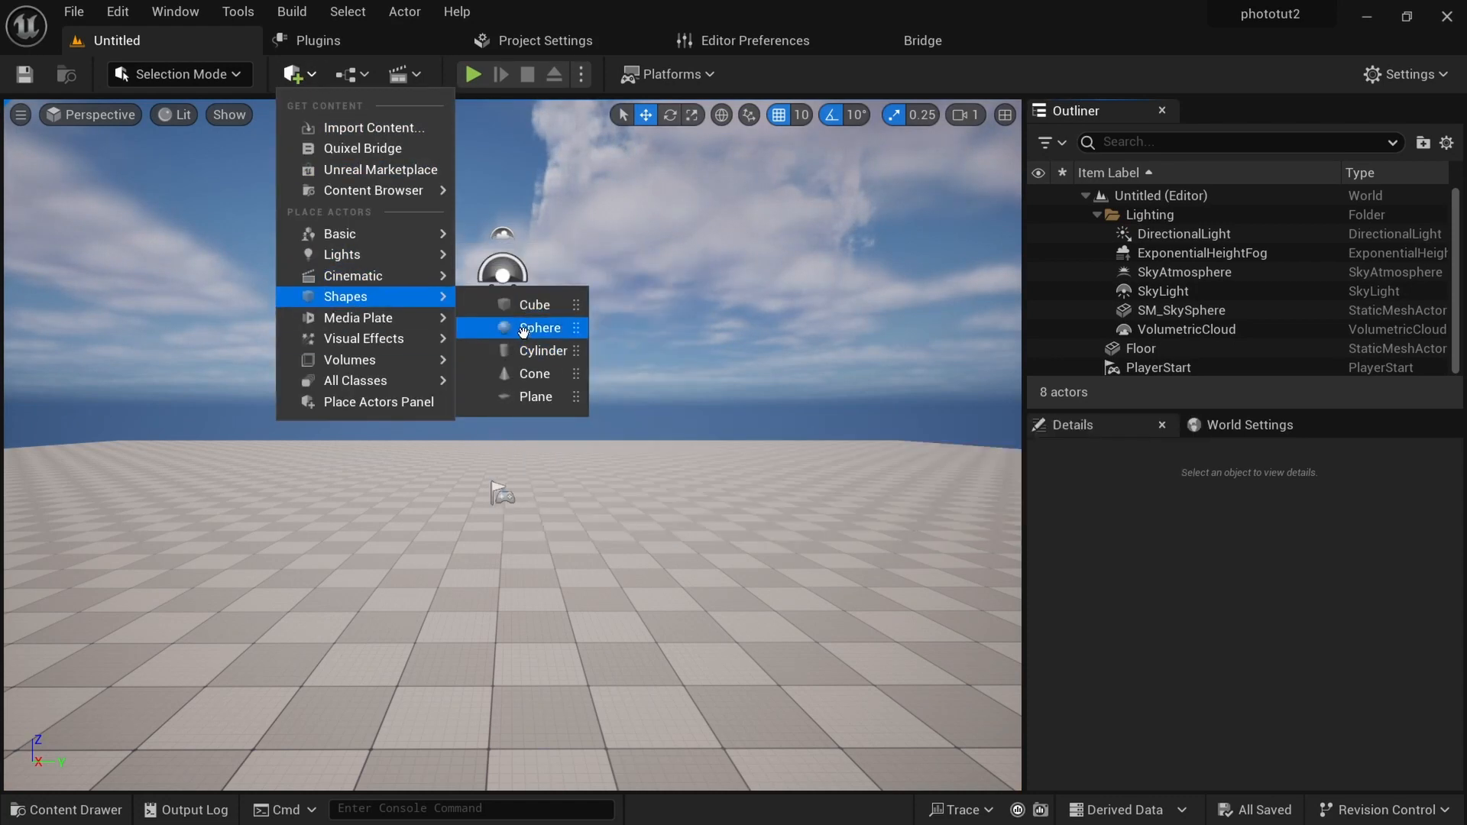
click(535, 328)
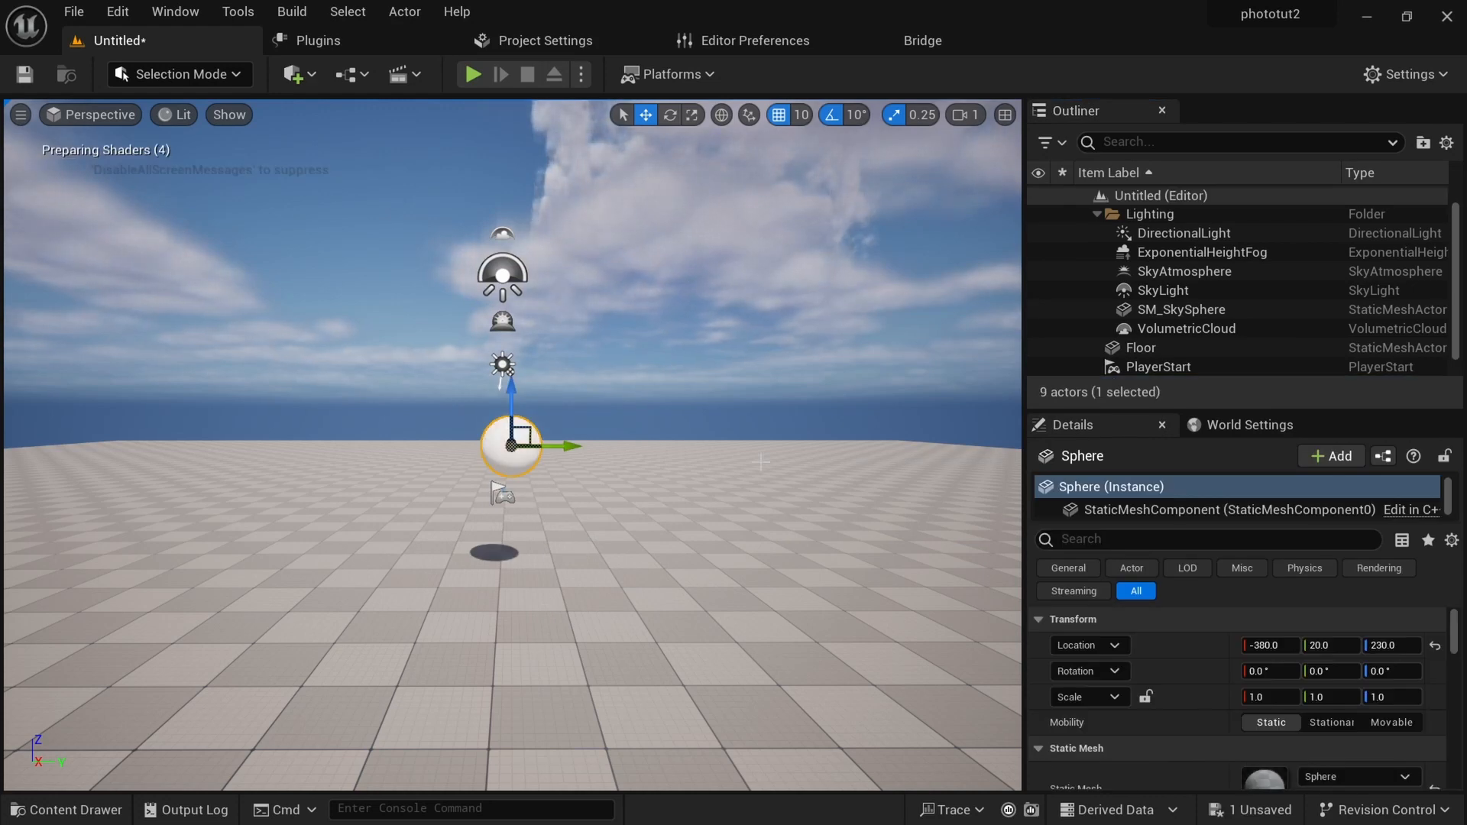
key(ctrl+s)
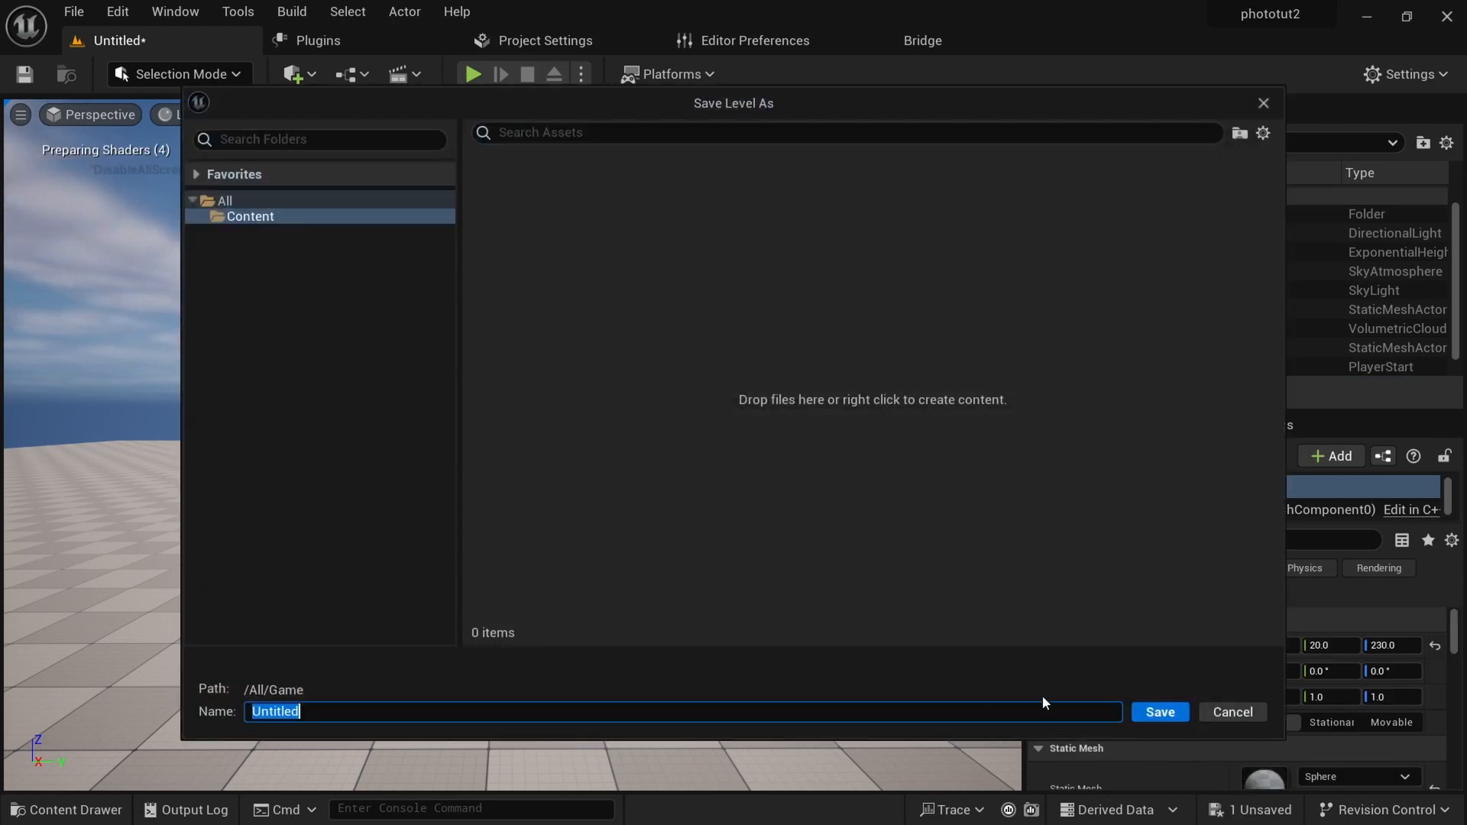
click(1160, 711)
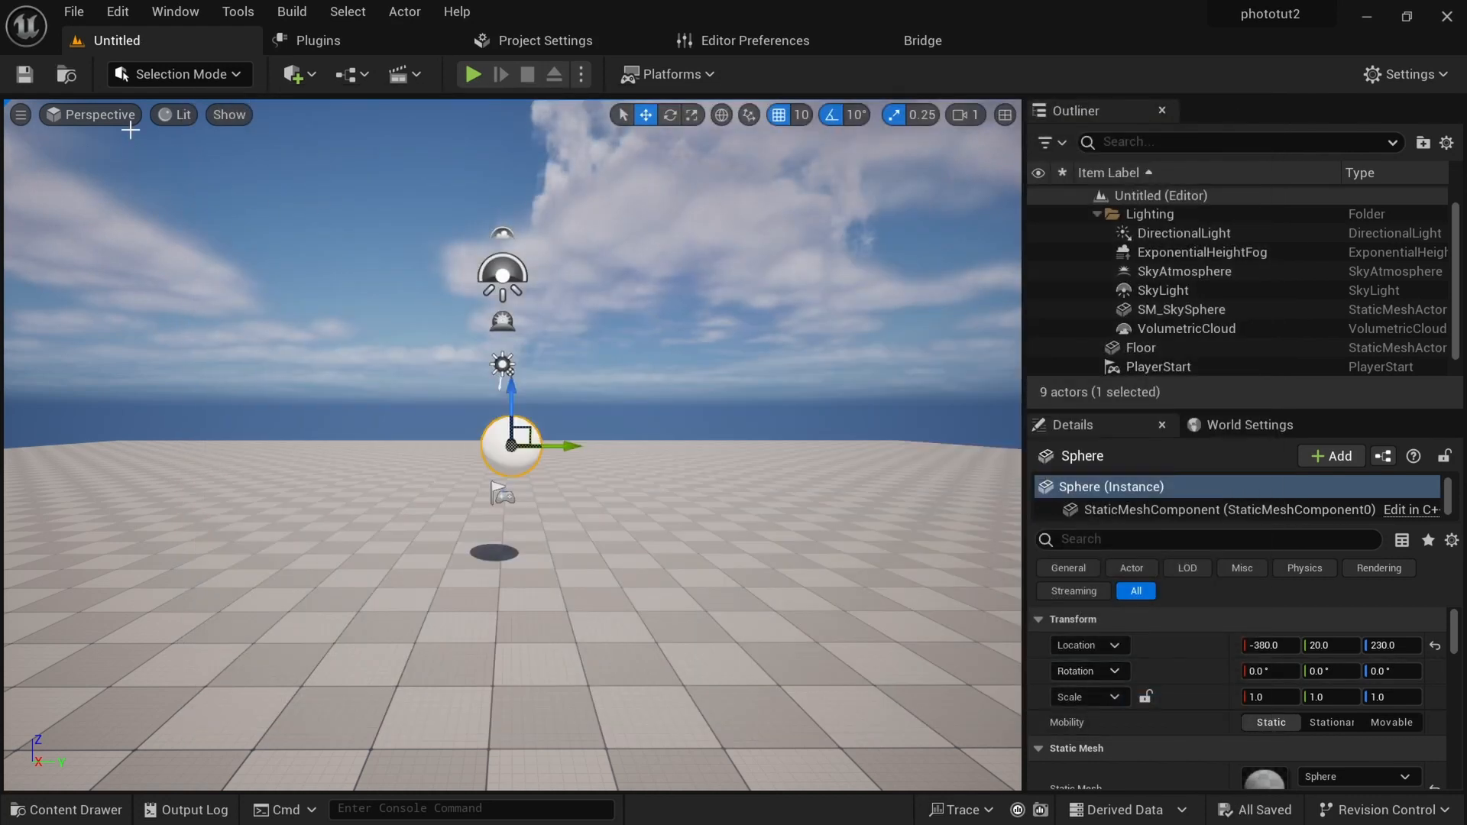
Enable Invert Middle Mouse Pan and Orbit camera around selection in the viewport preferences.
click(21, 115)
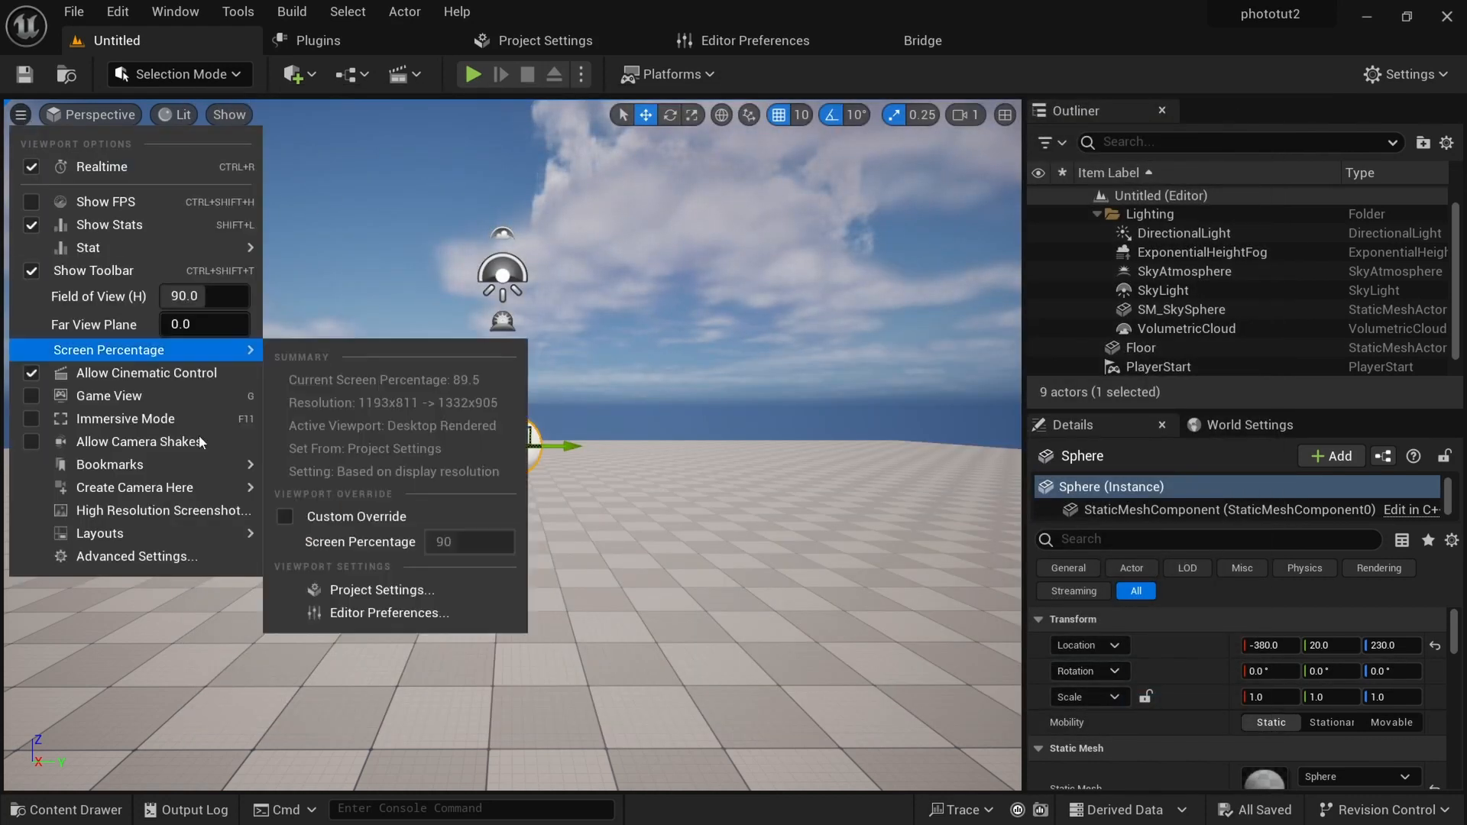
click(132, 552)
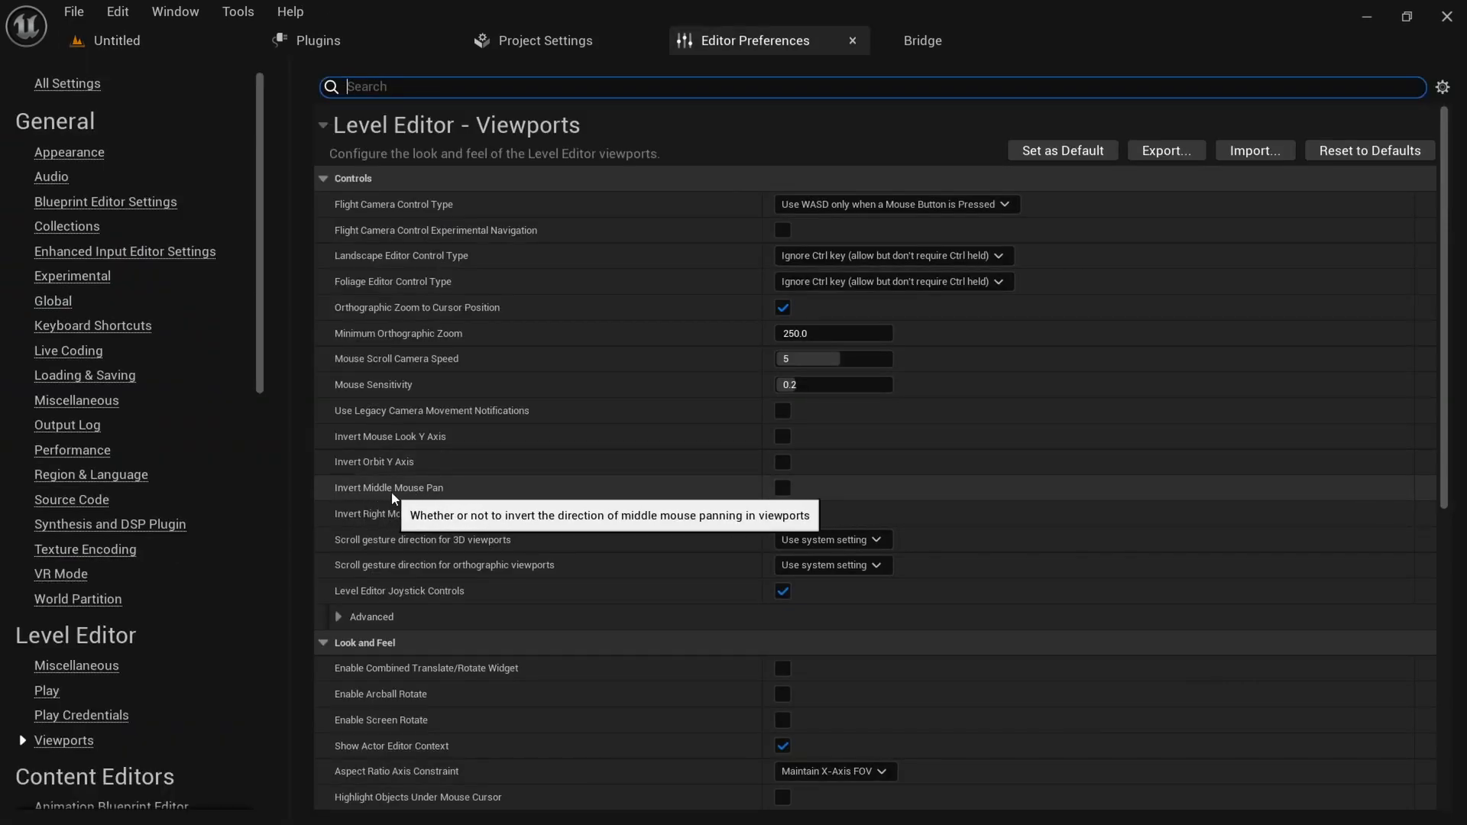
click(782, 487)
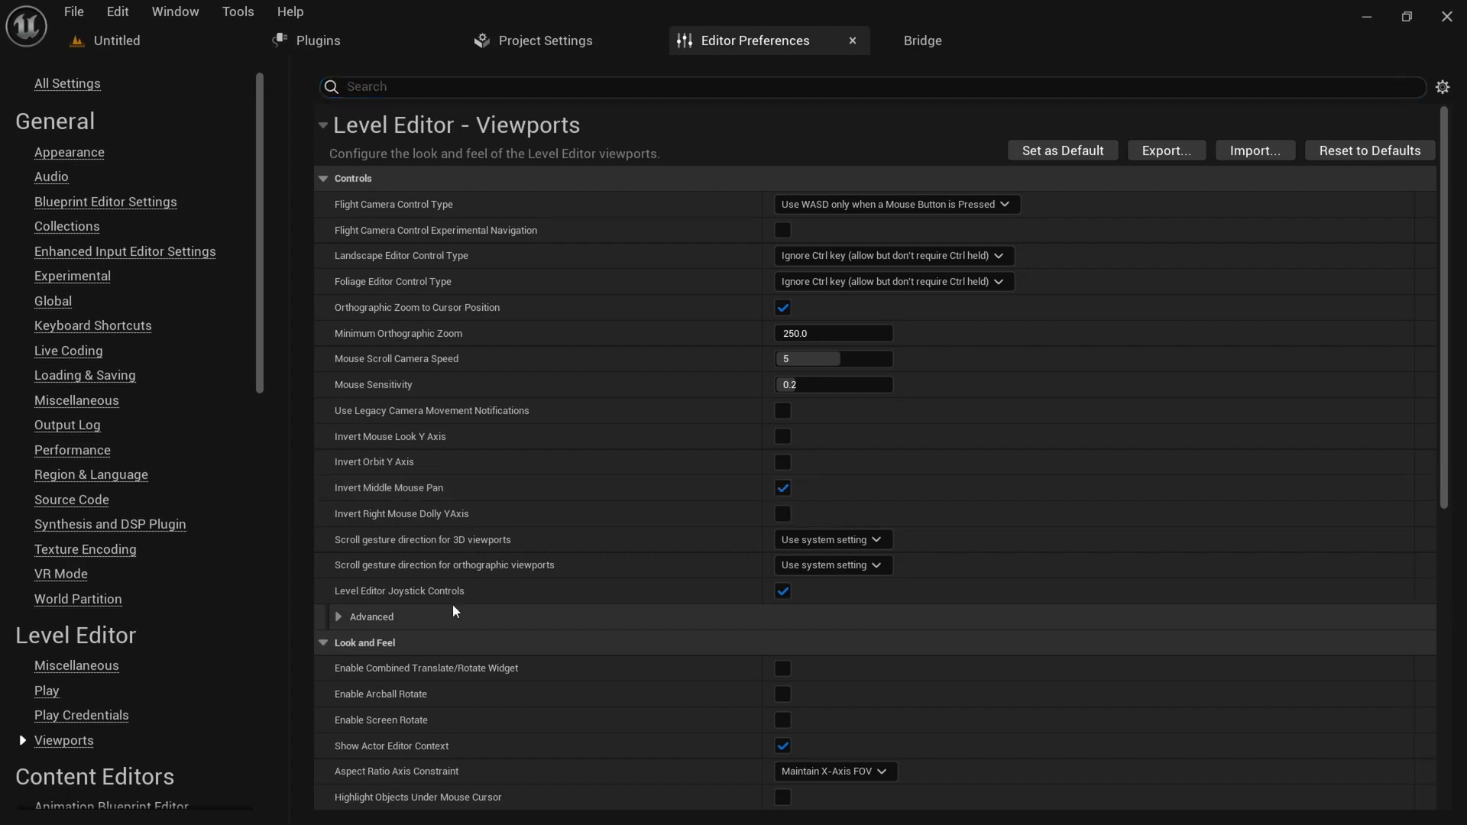
click(369, 619)
scroll(474, 650, down, 3)
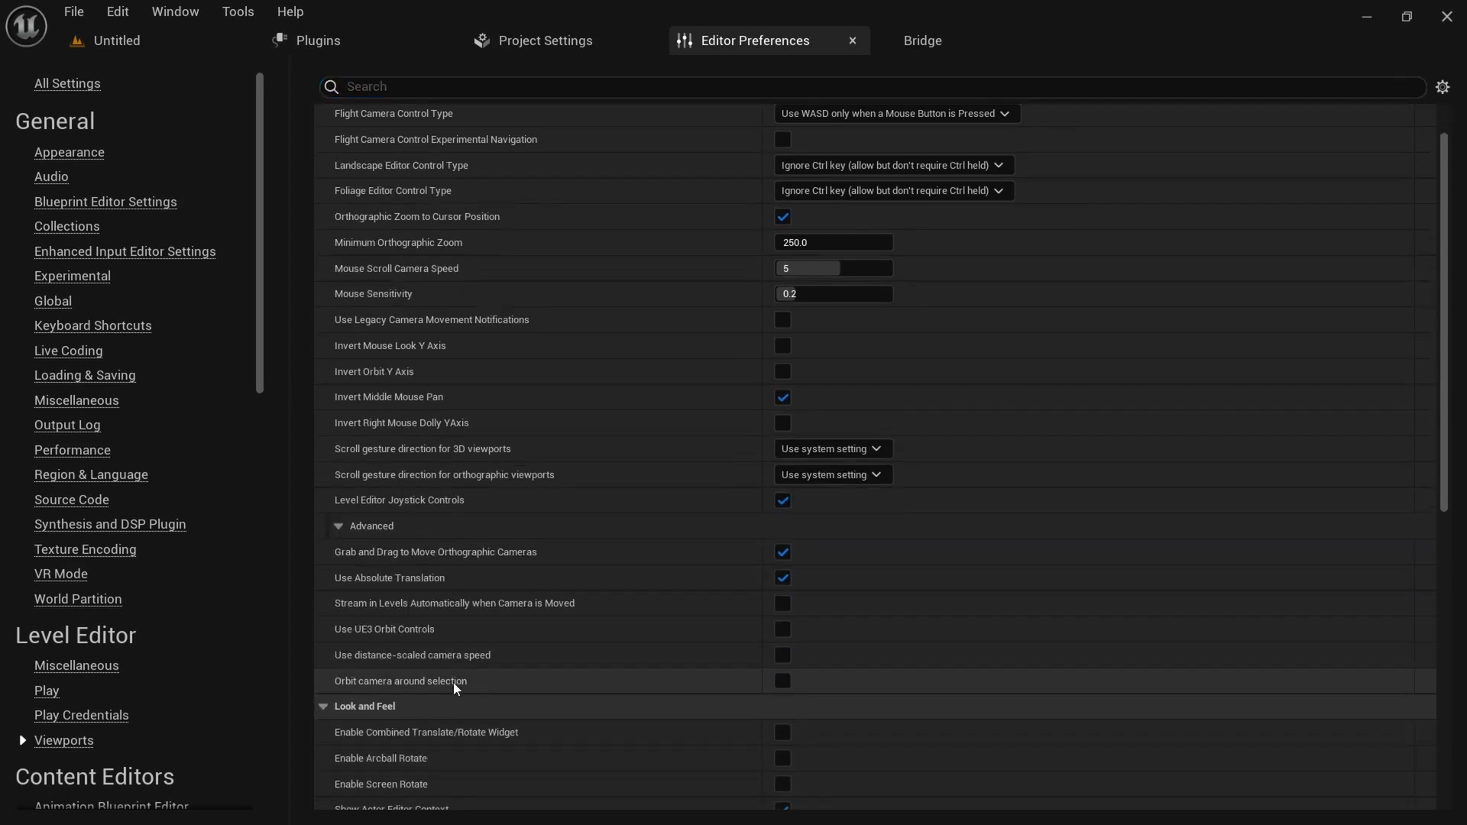
click(782, 681)
Turn off Enable AutoSave in the Loading & Saving preferences and return to the level.
click(88, 382)
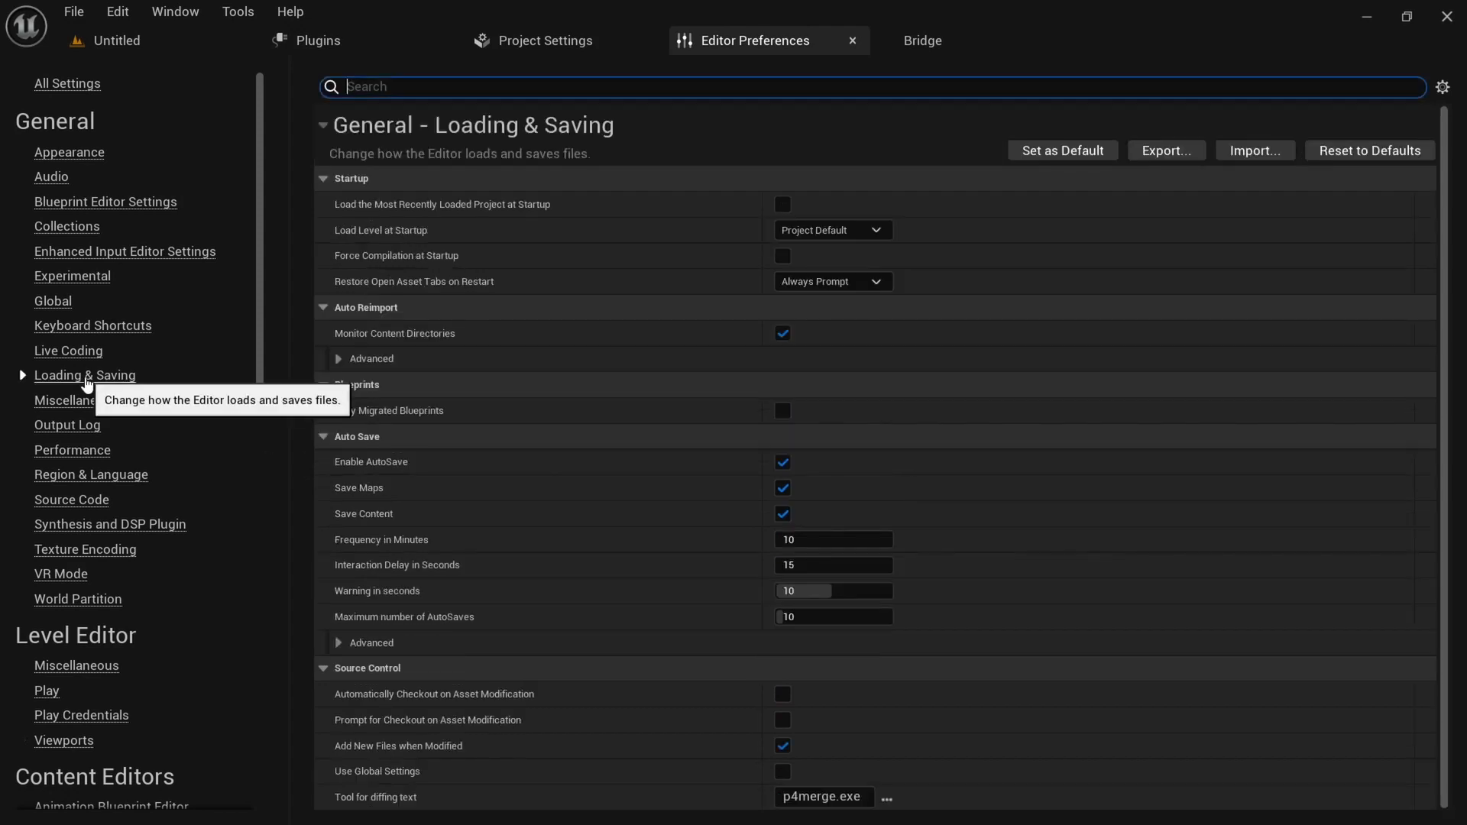
click(783, 463)
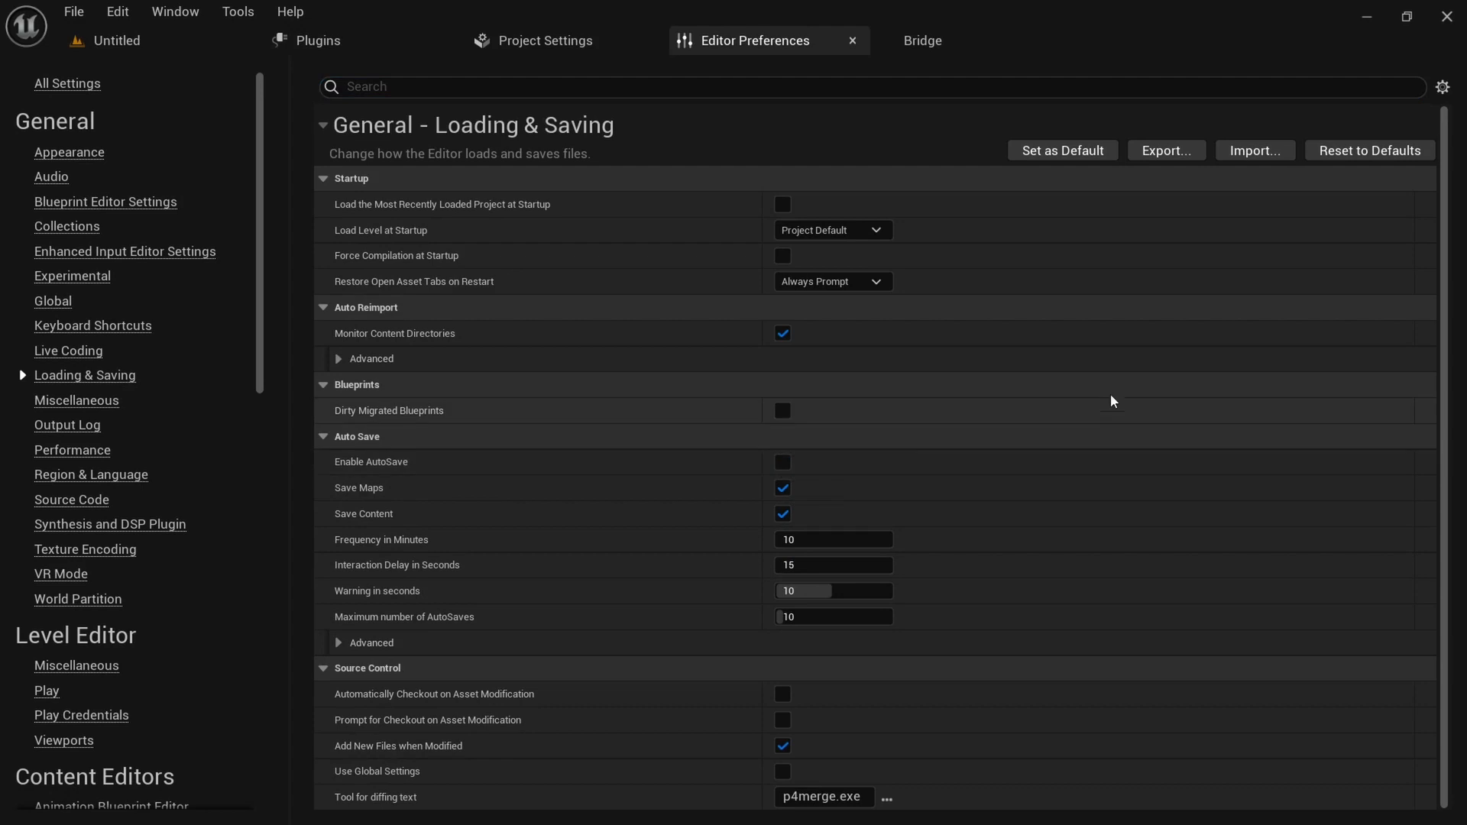
click(169, 39)
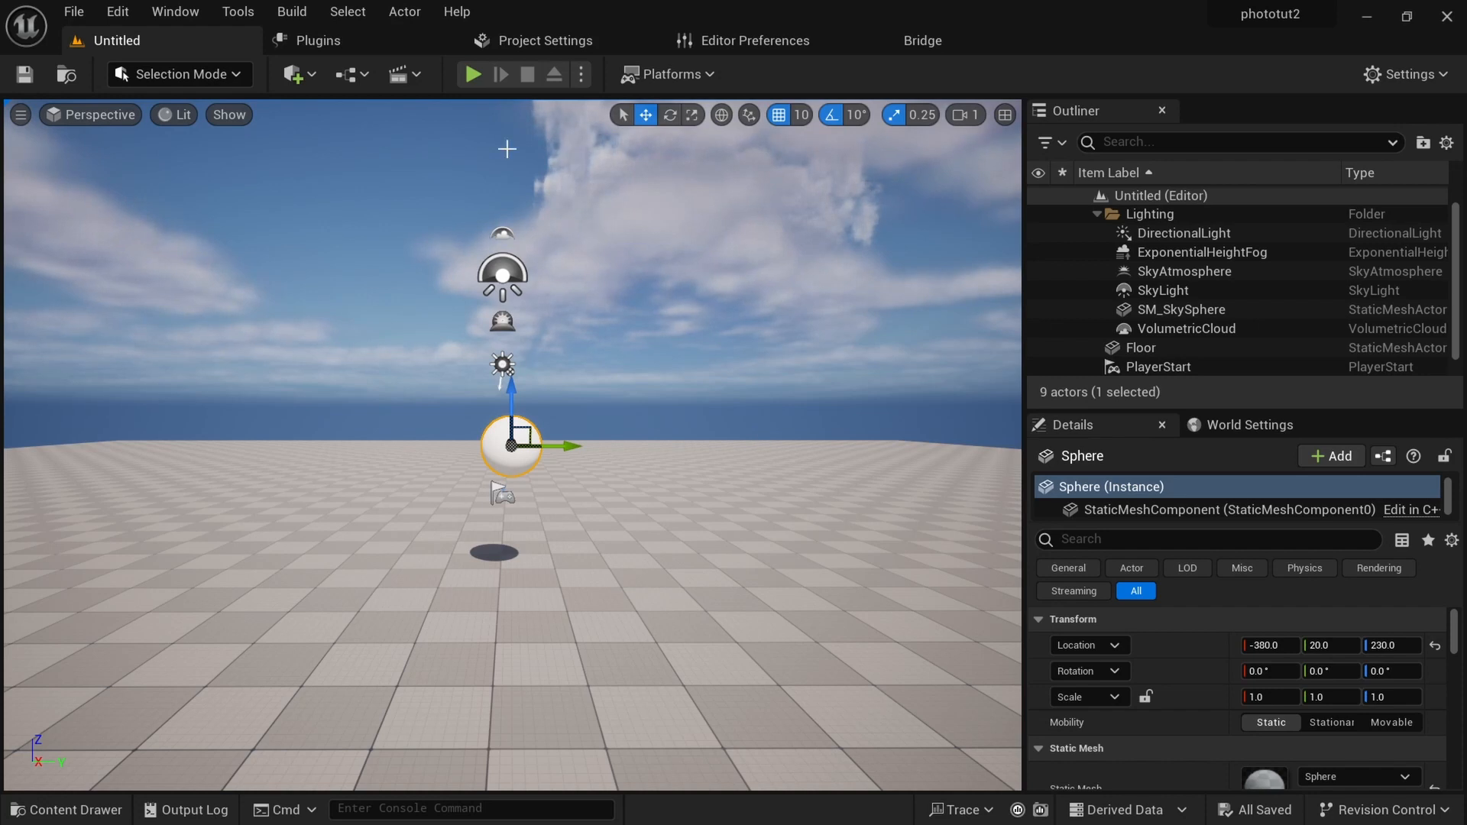
Search the plugins for "hdri" and enable the HDRIBackdrop plugin.
click(327, 48)
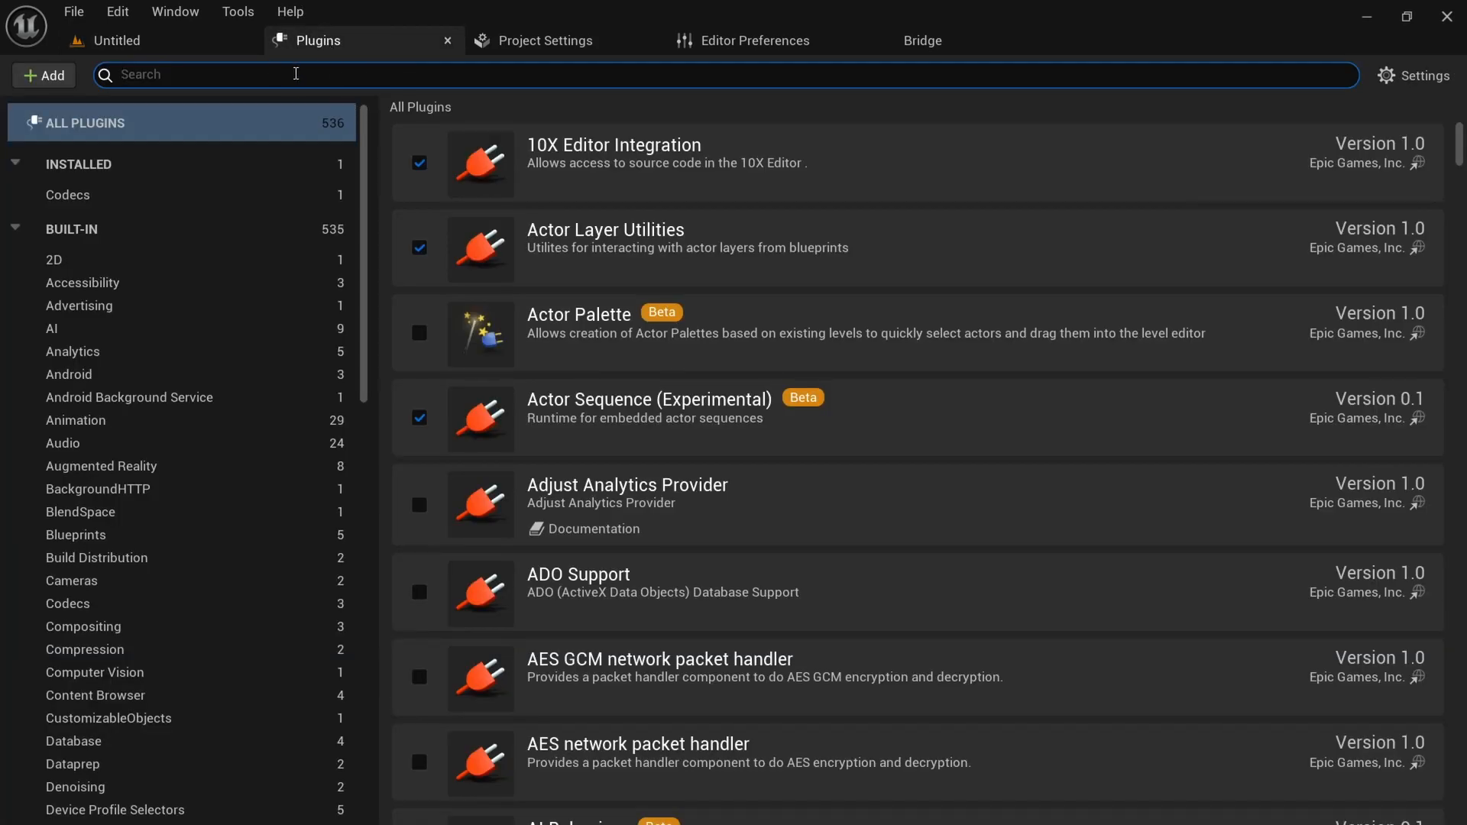
click(172, 42)
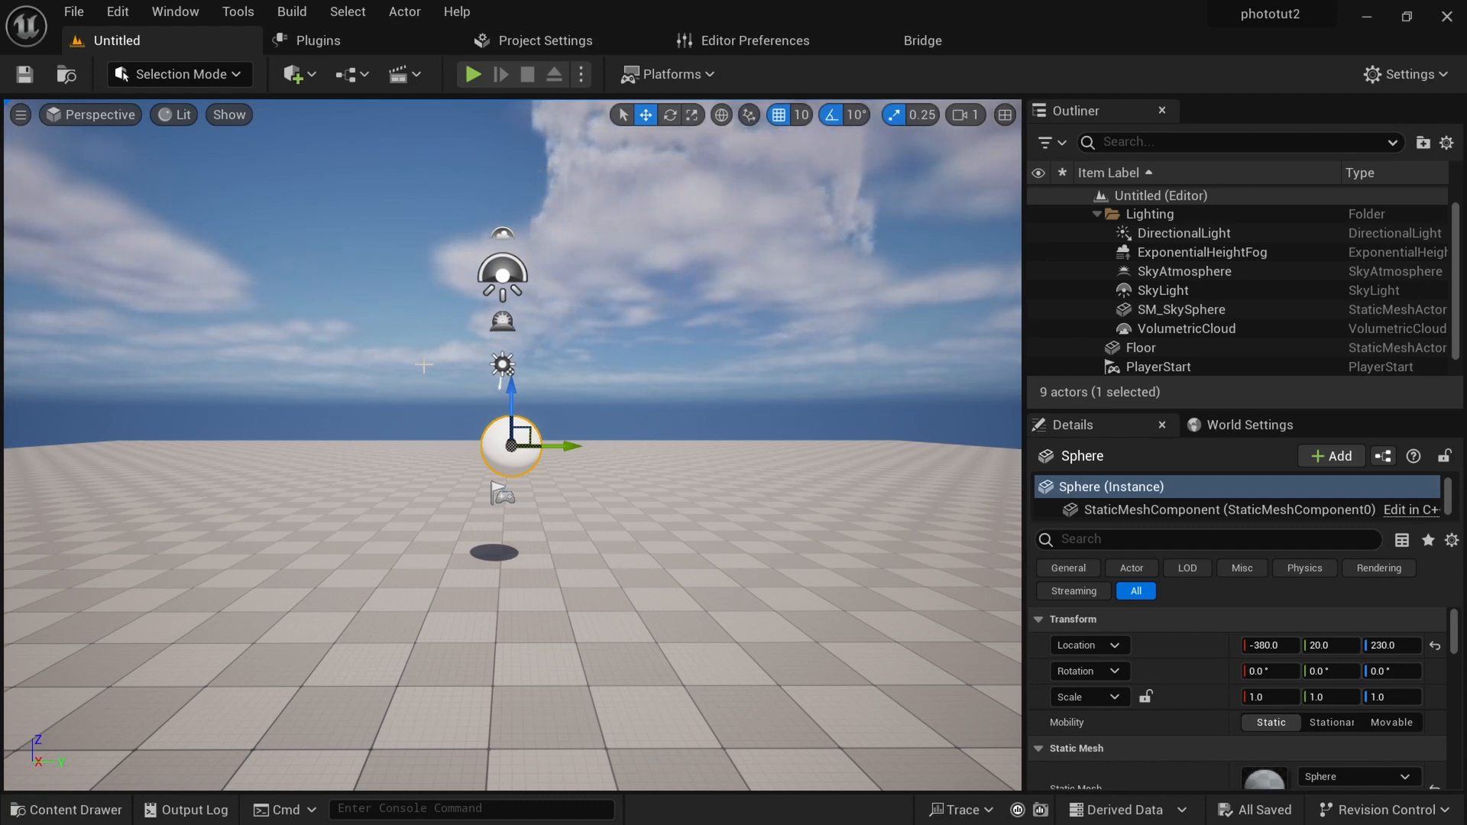
click(325, 46)
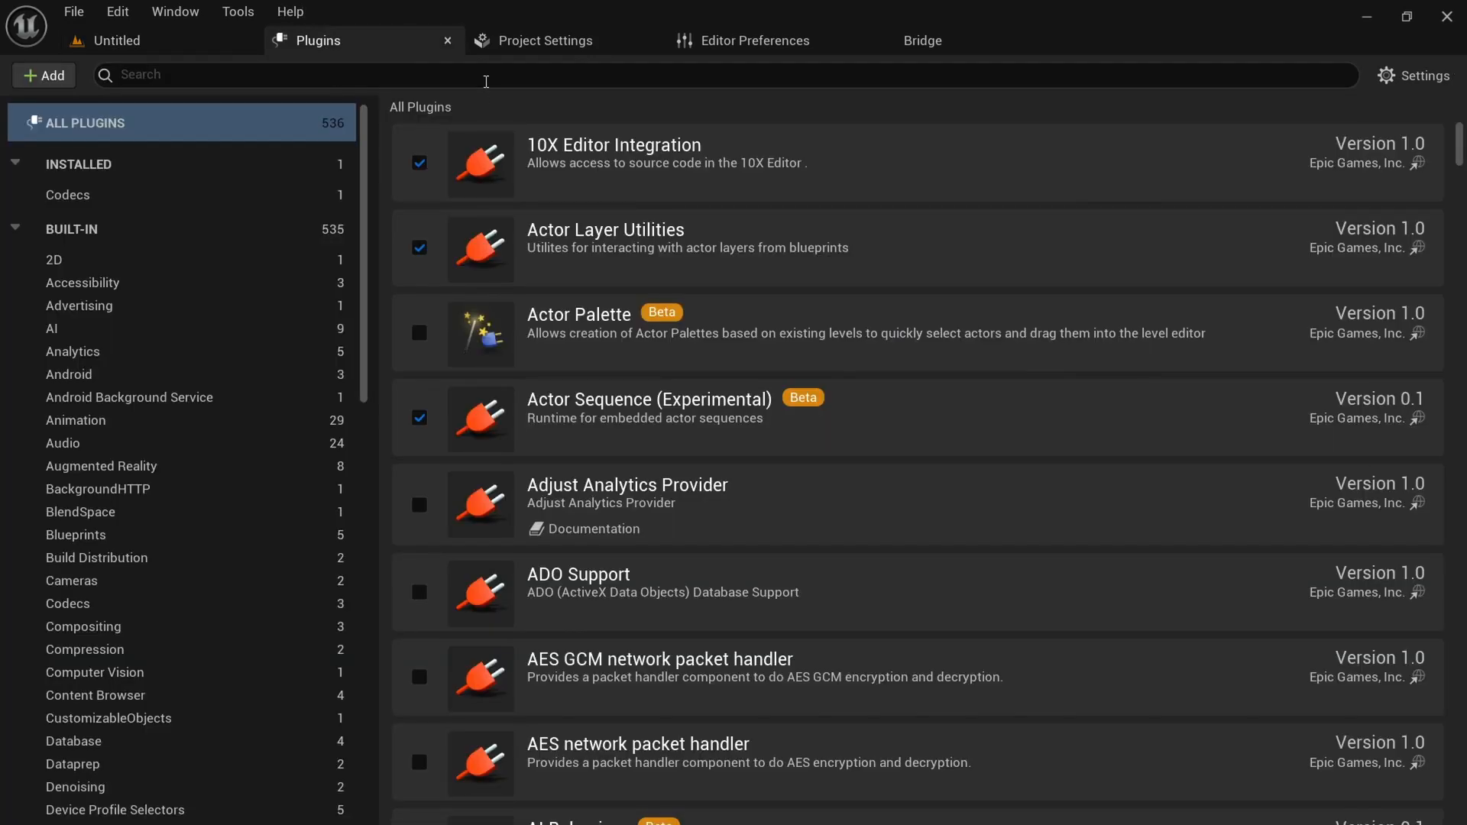
click(487, 77)
text(hdri)
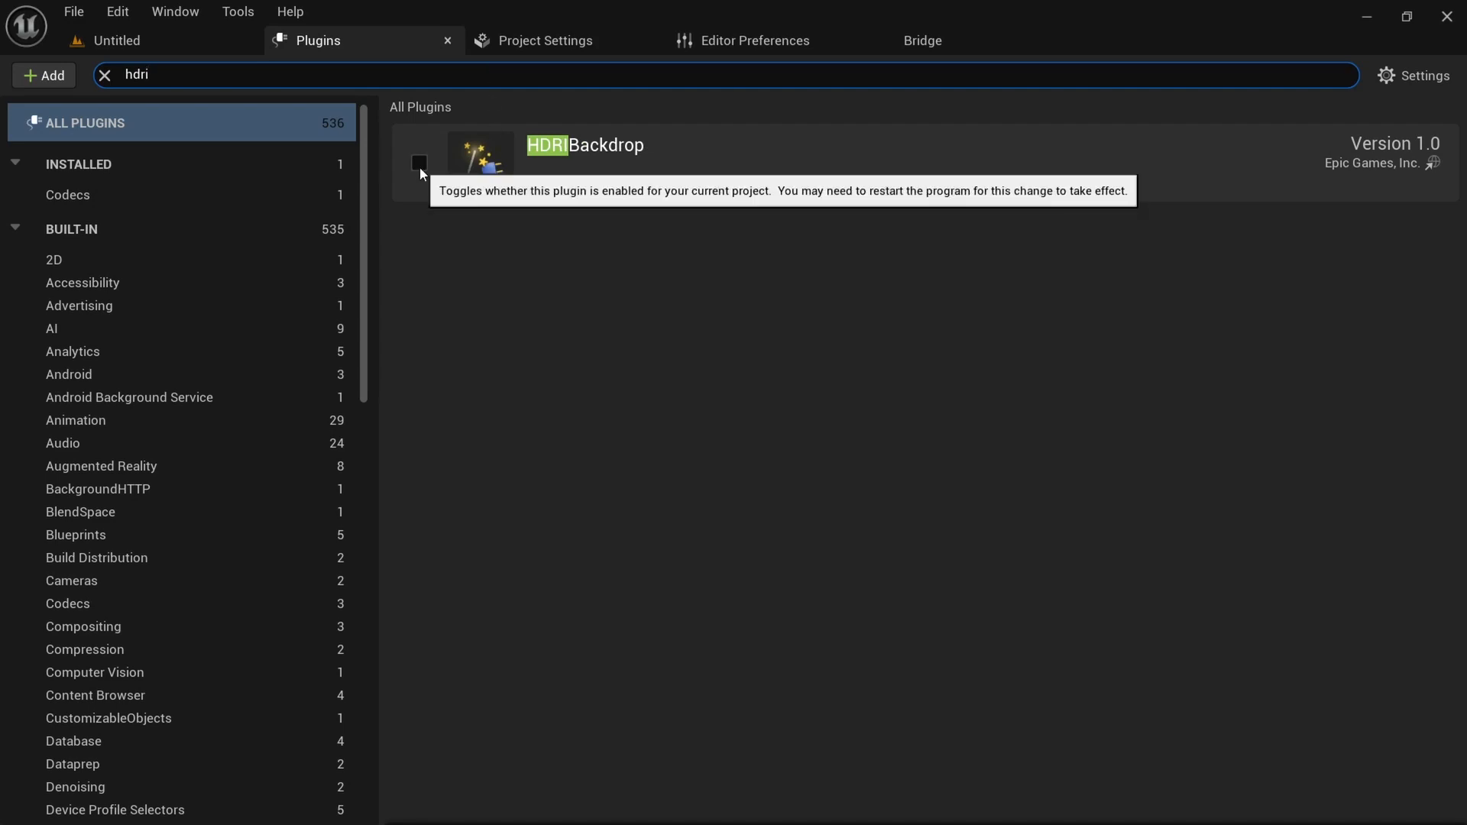
click(420, 165)
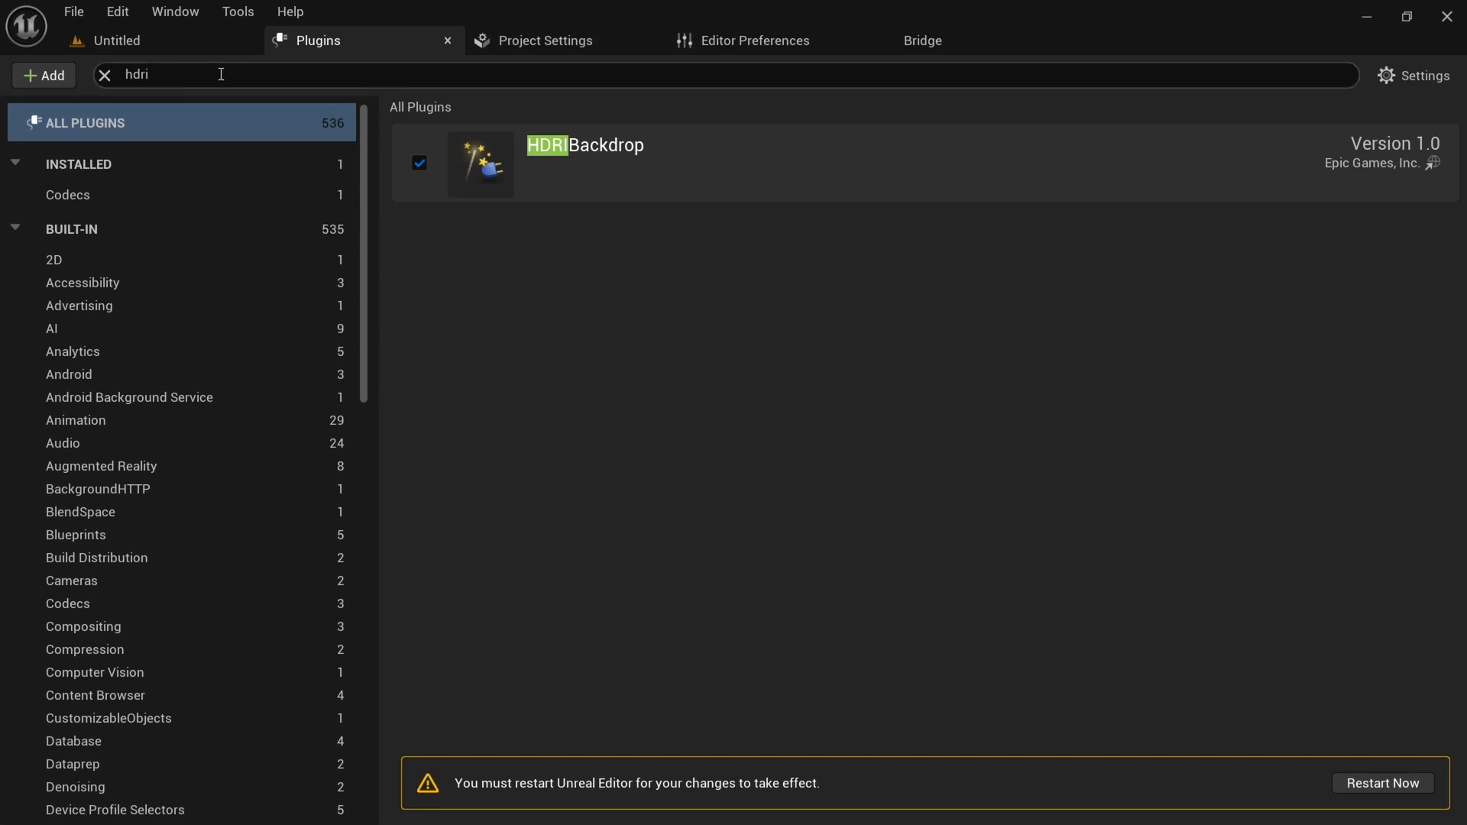
Search the plugins for "movie re" and enable Movie Render Queue.
click(187, 74)
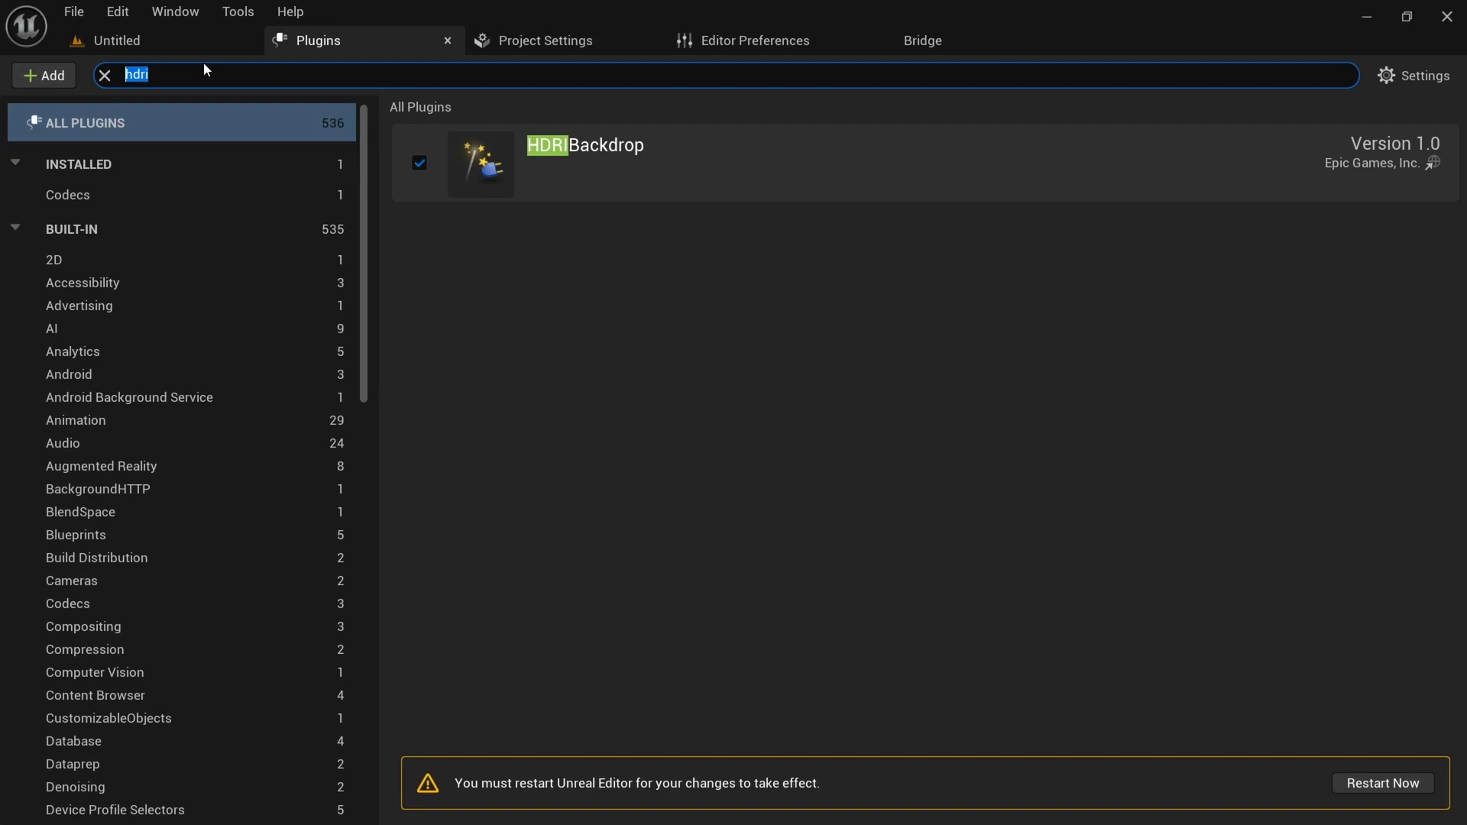
text(movir)
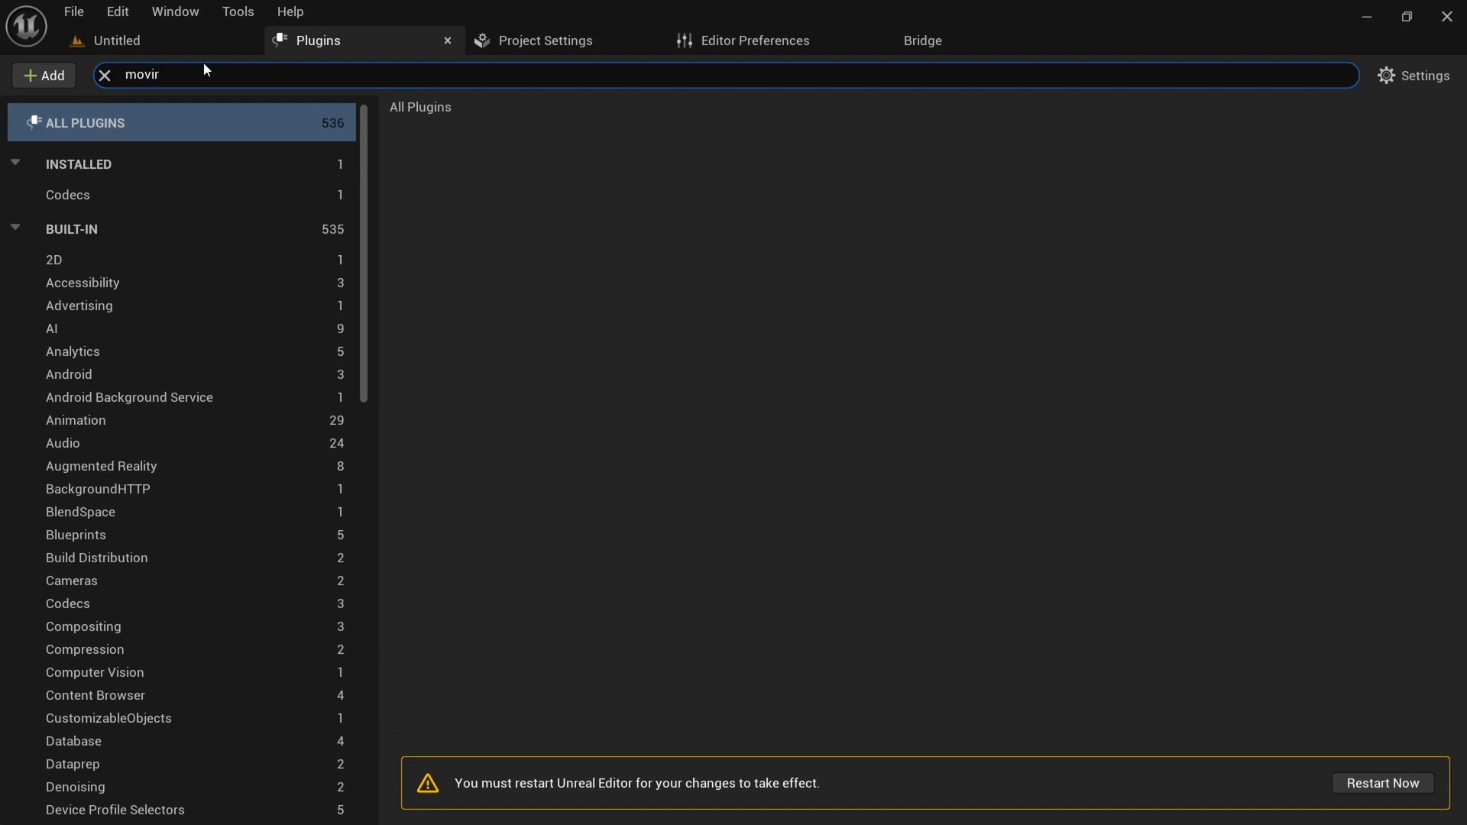
key(BackSpace)
text(e e)
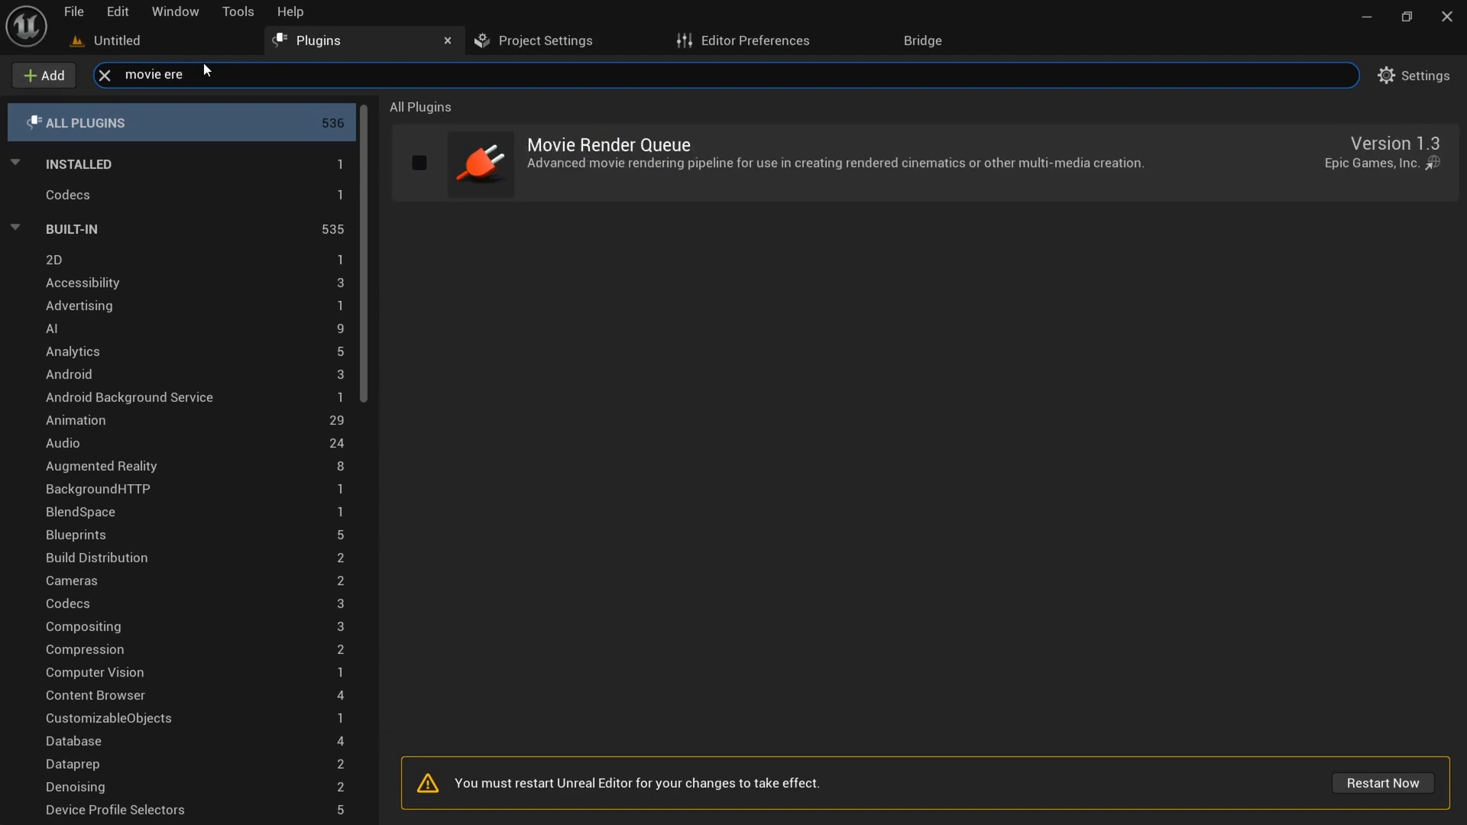
text( re)
key(BackSpace)
text(re)
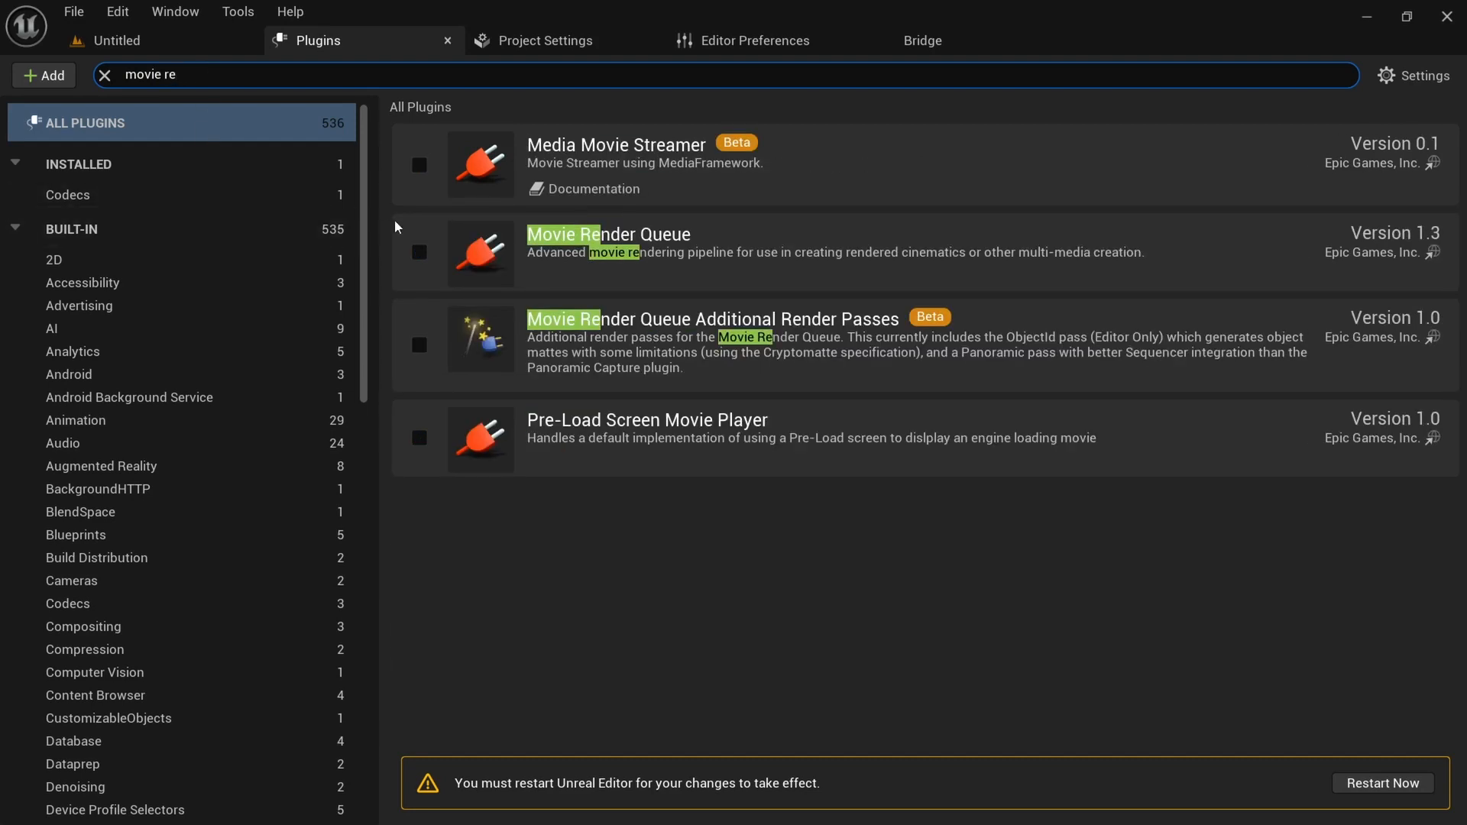
click(419, 253)
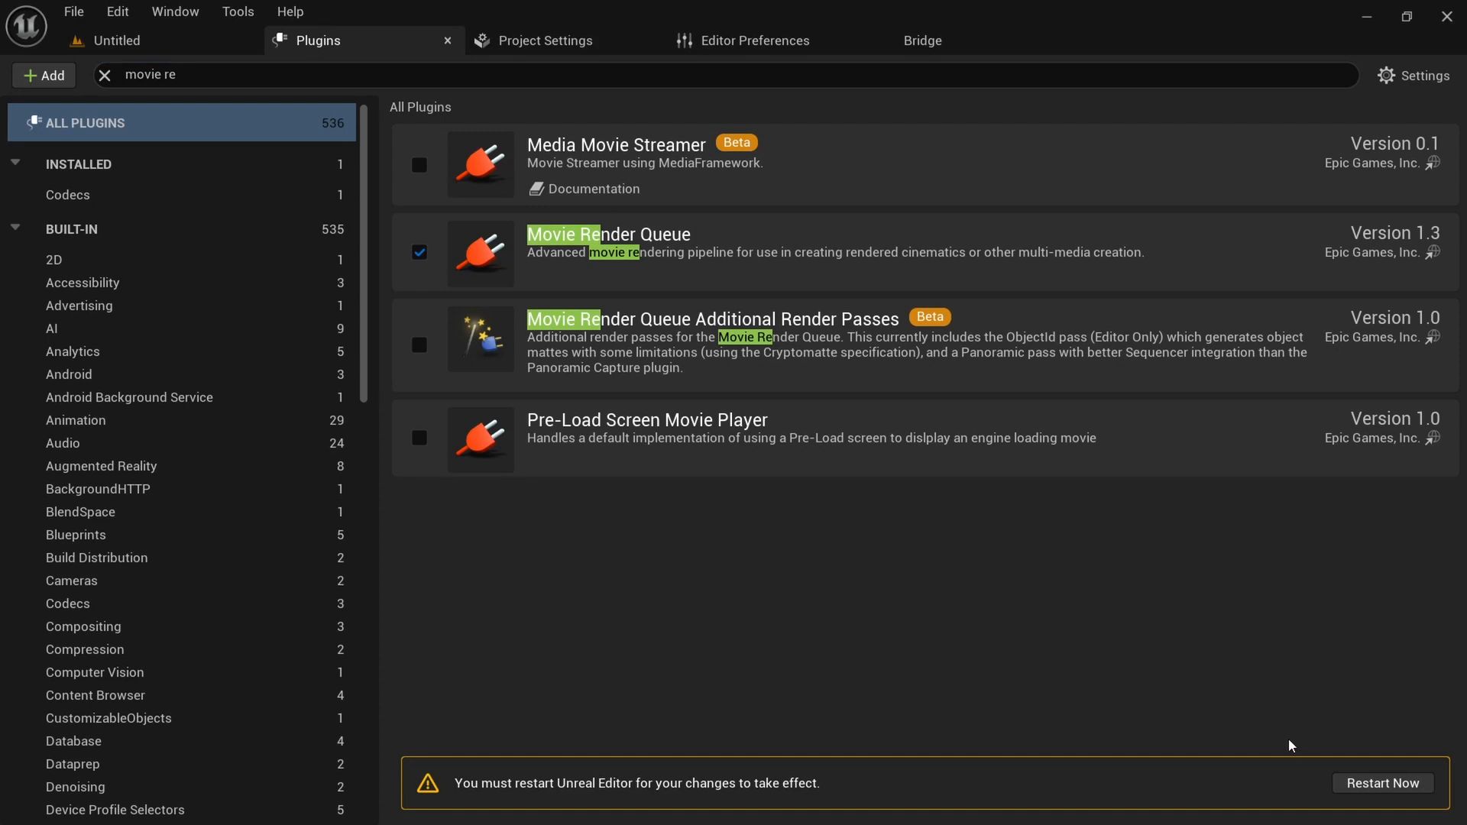
Enable the OpenColorIO (OCIO) beta plugin, found by searching for "ocio", and restart the editor.
click(215, 79)
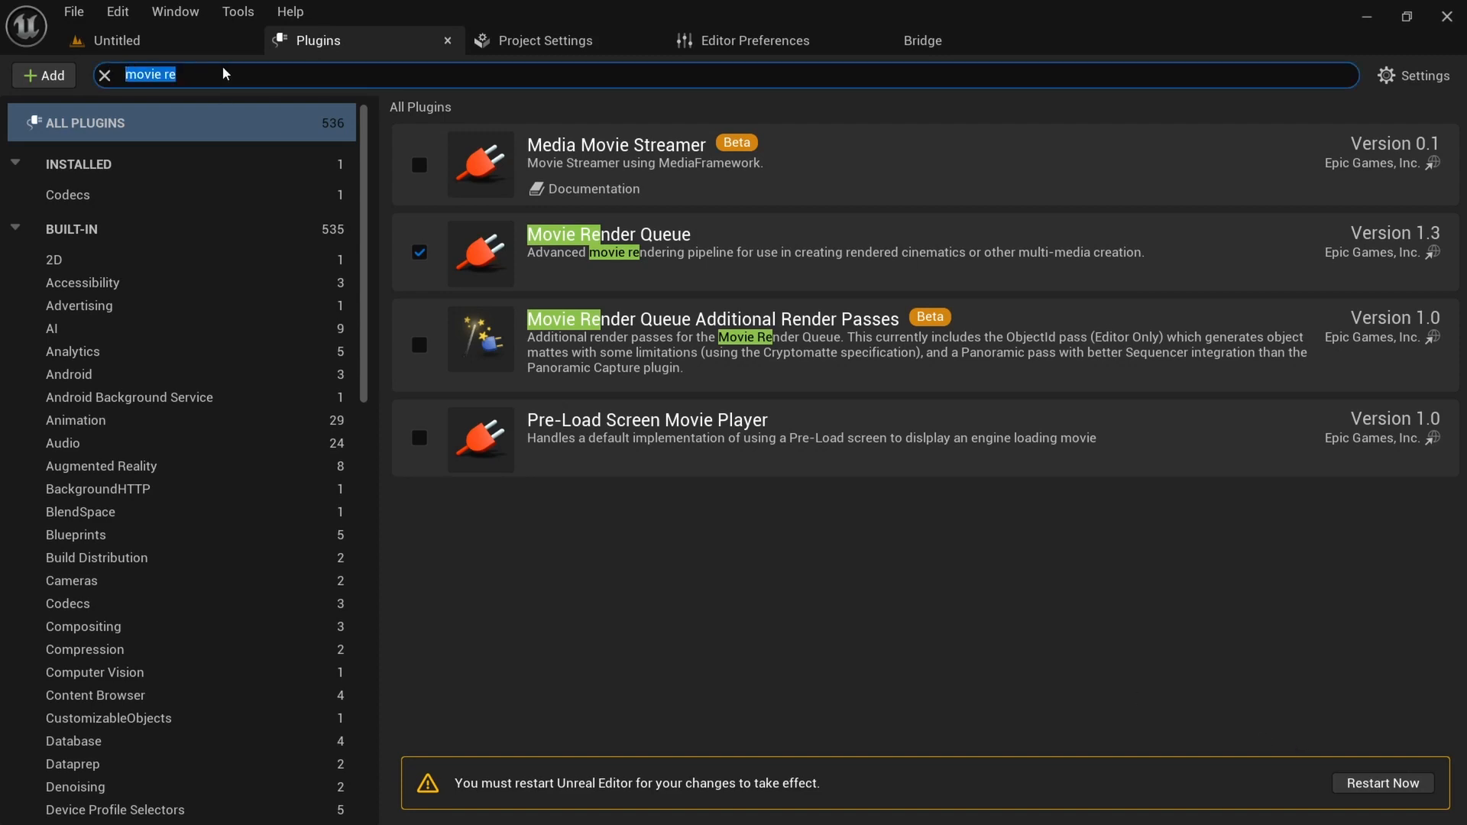
text(ocio)
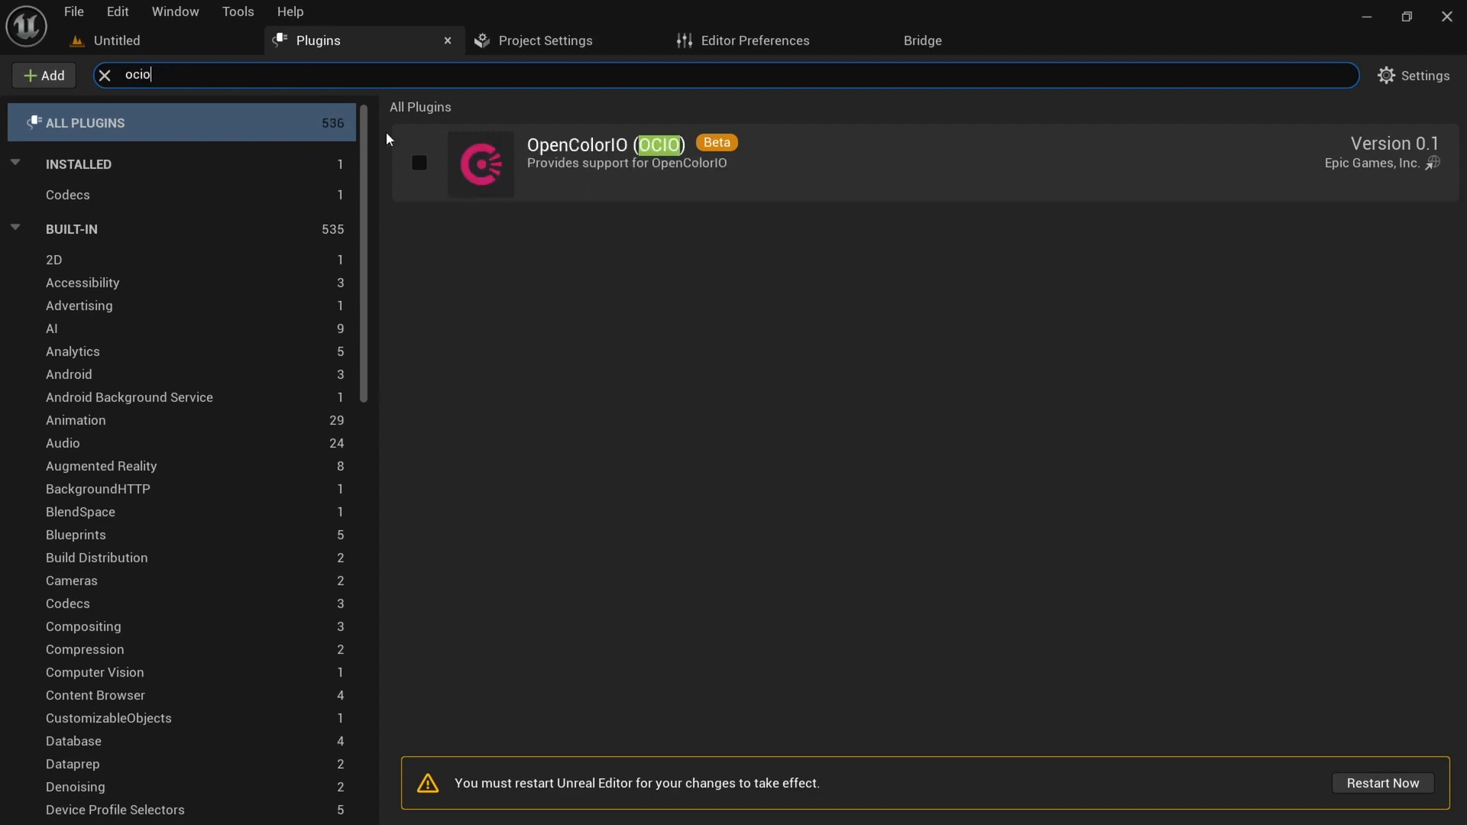
click(419, 163)
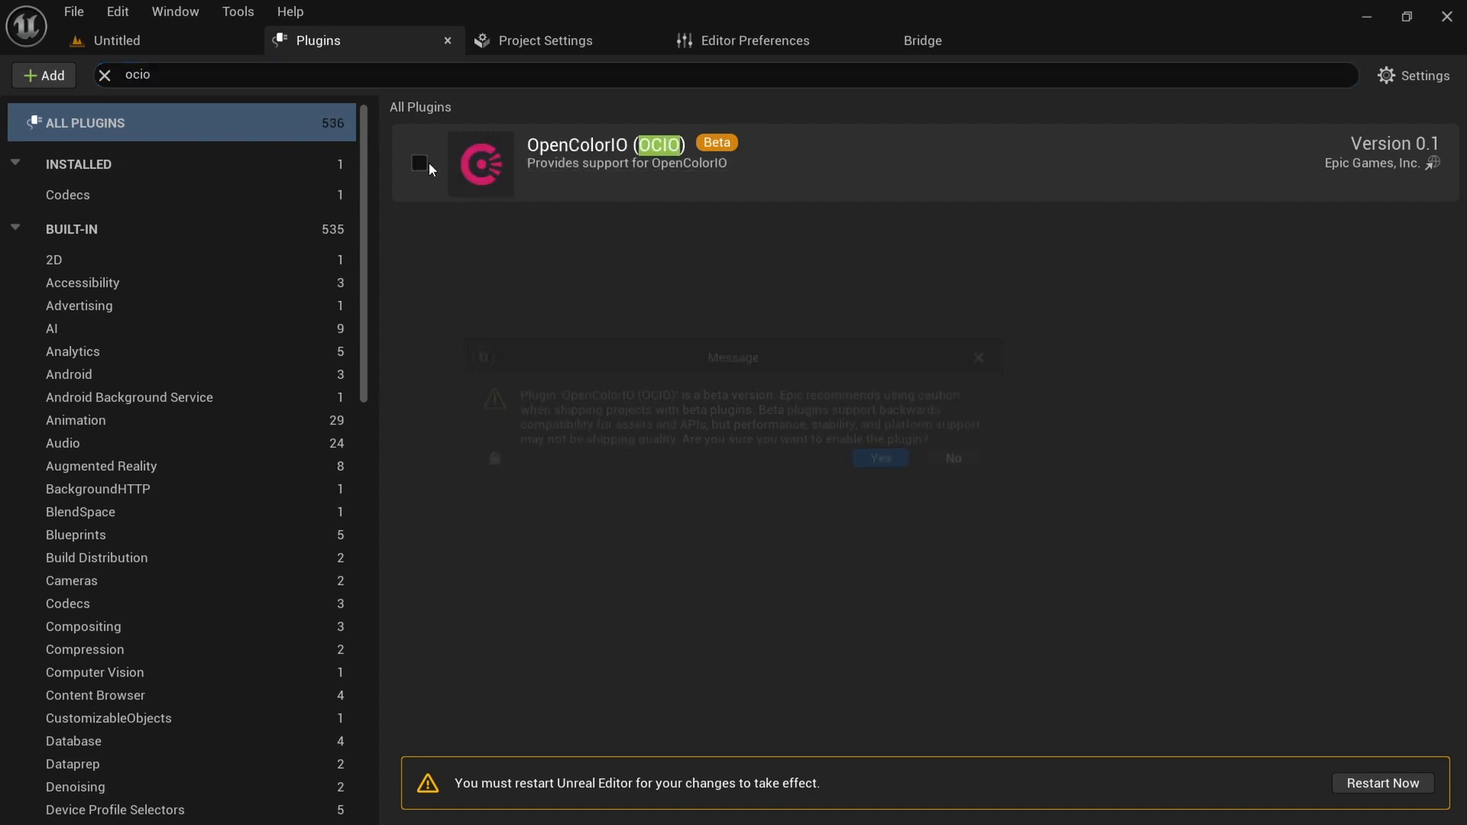
click(889, 461)
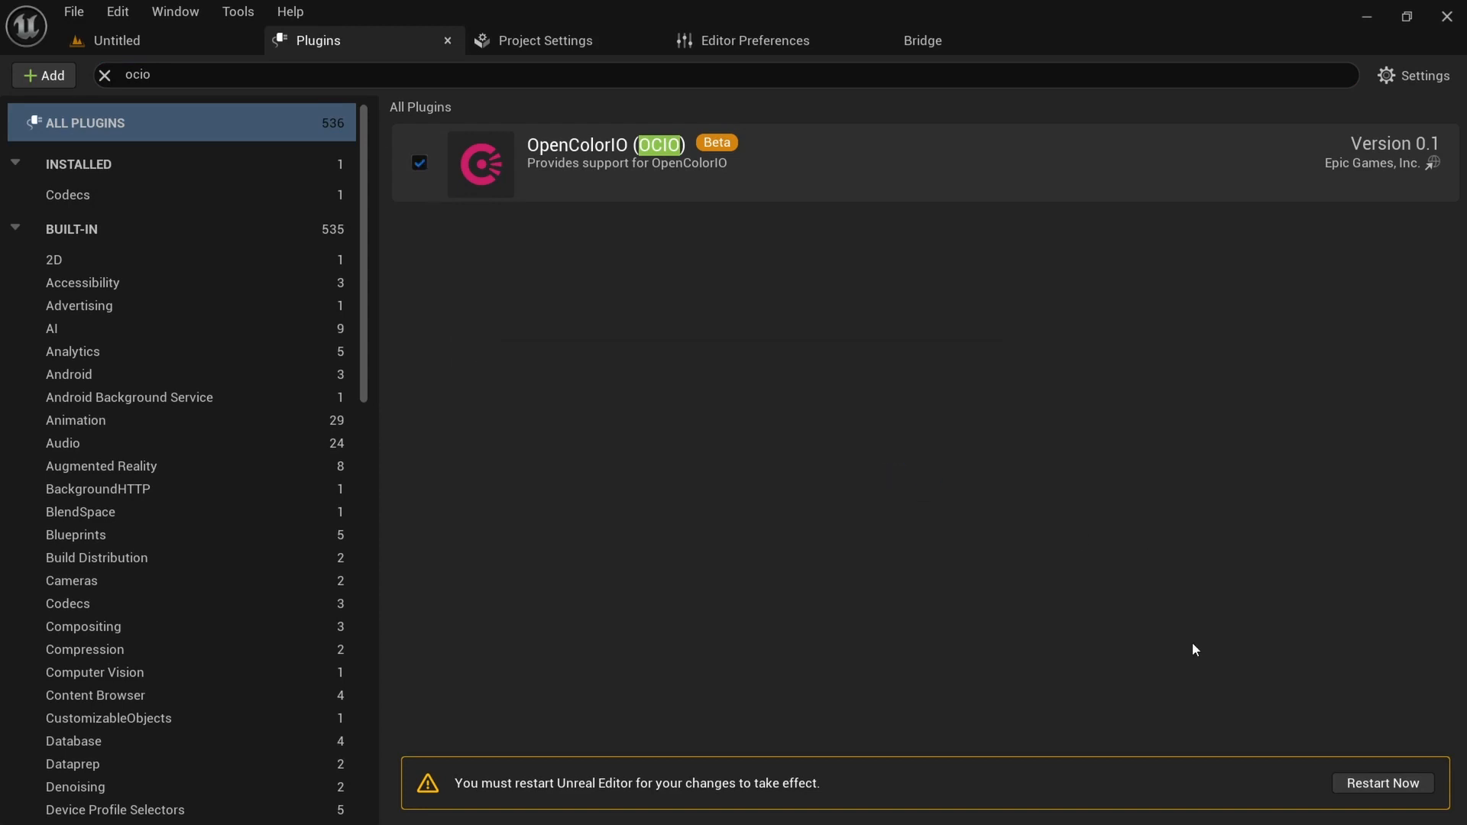
click(1361, 784)
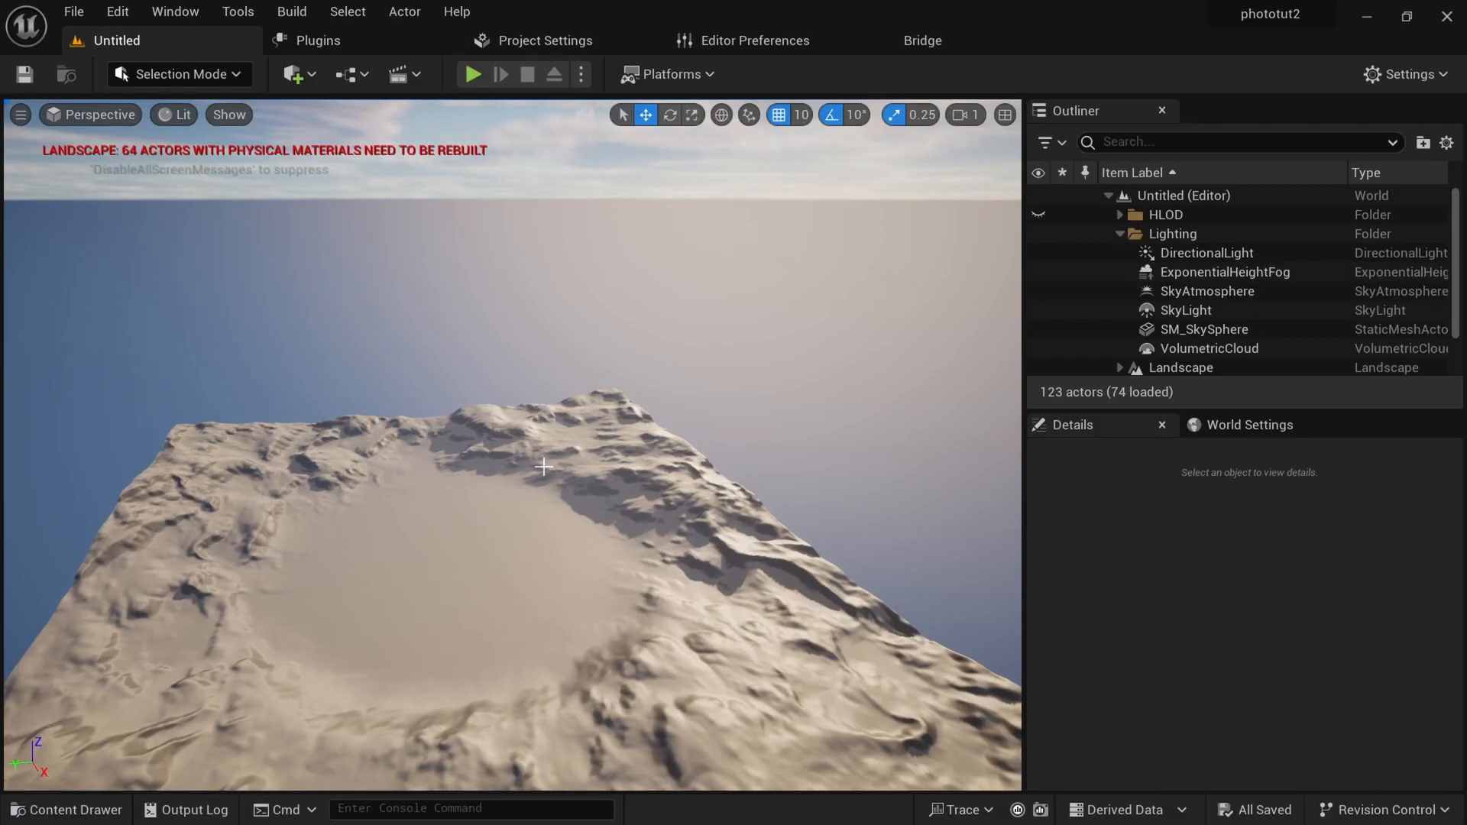
Open the saved Untitled level from the project's Content folder and clear the asset selection.
key(ctrl+space)
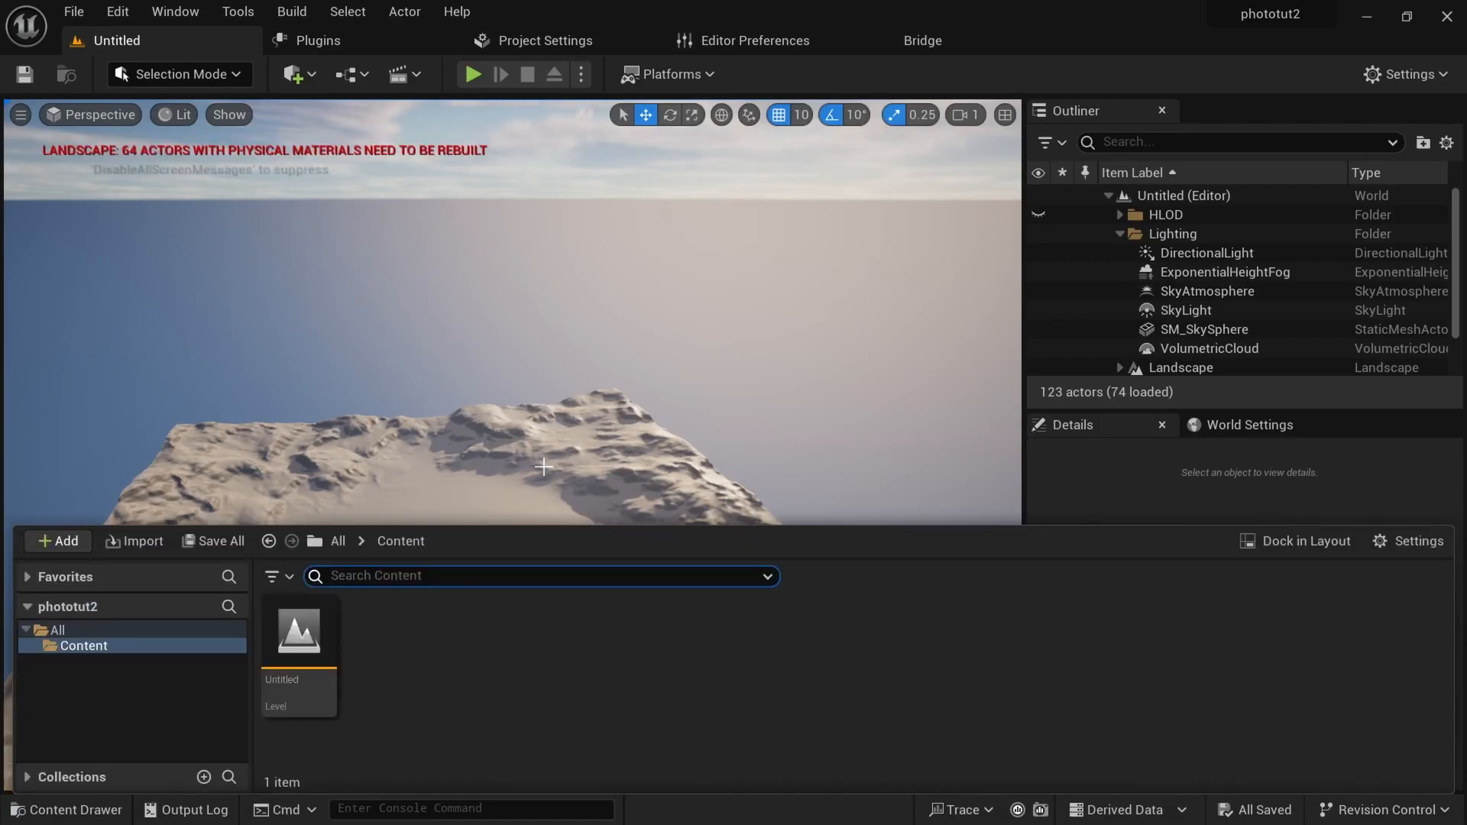
double_click(294, 657)
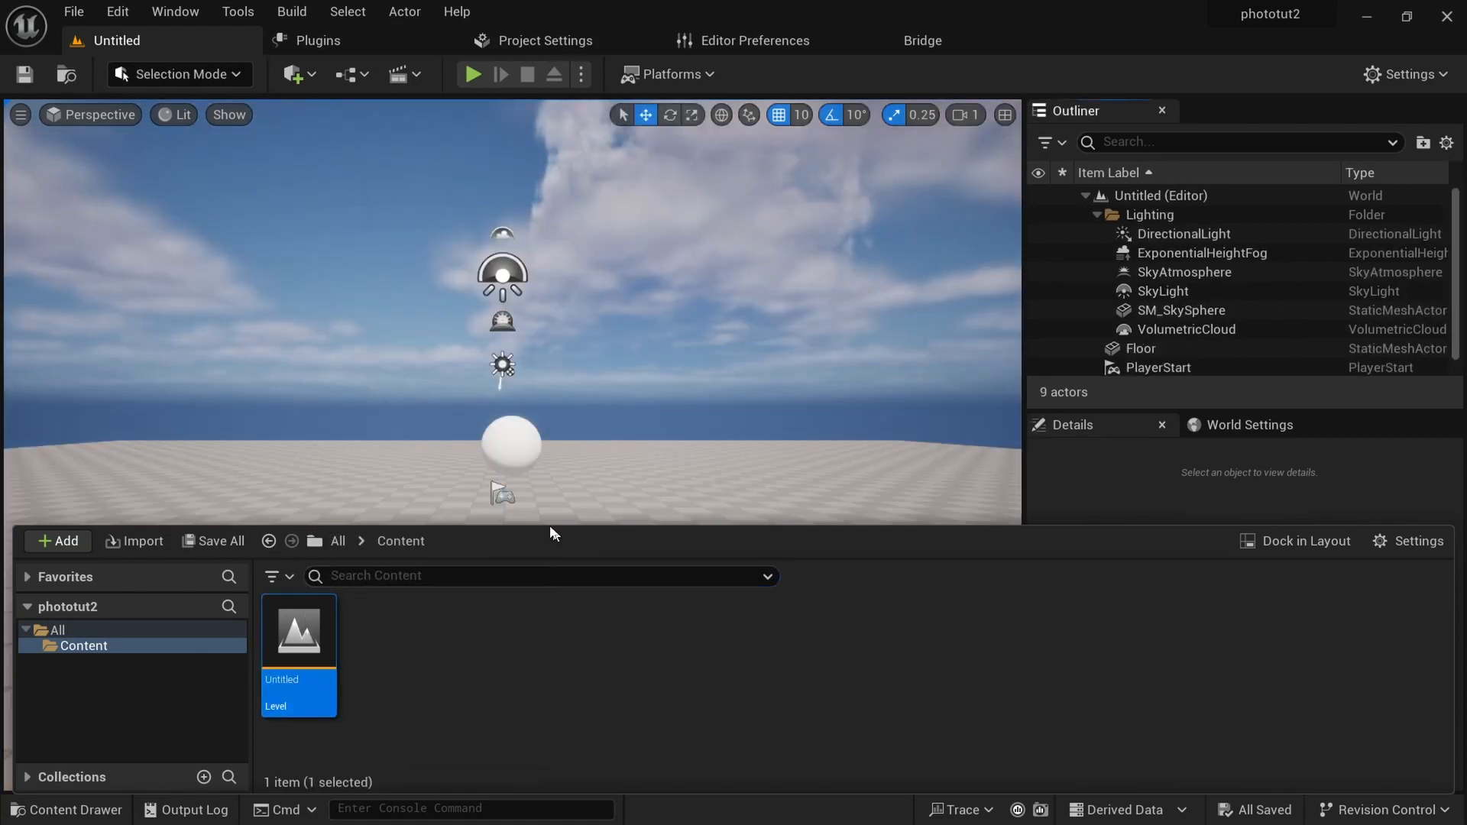
key(ctrl+space)
key(ctrl+space)
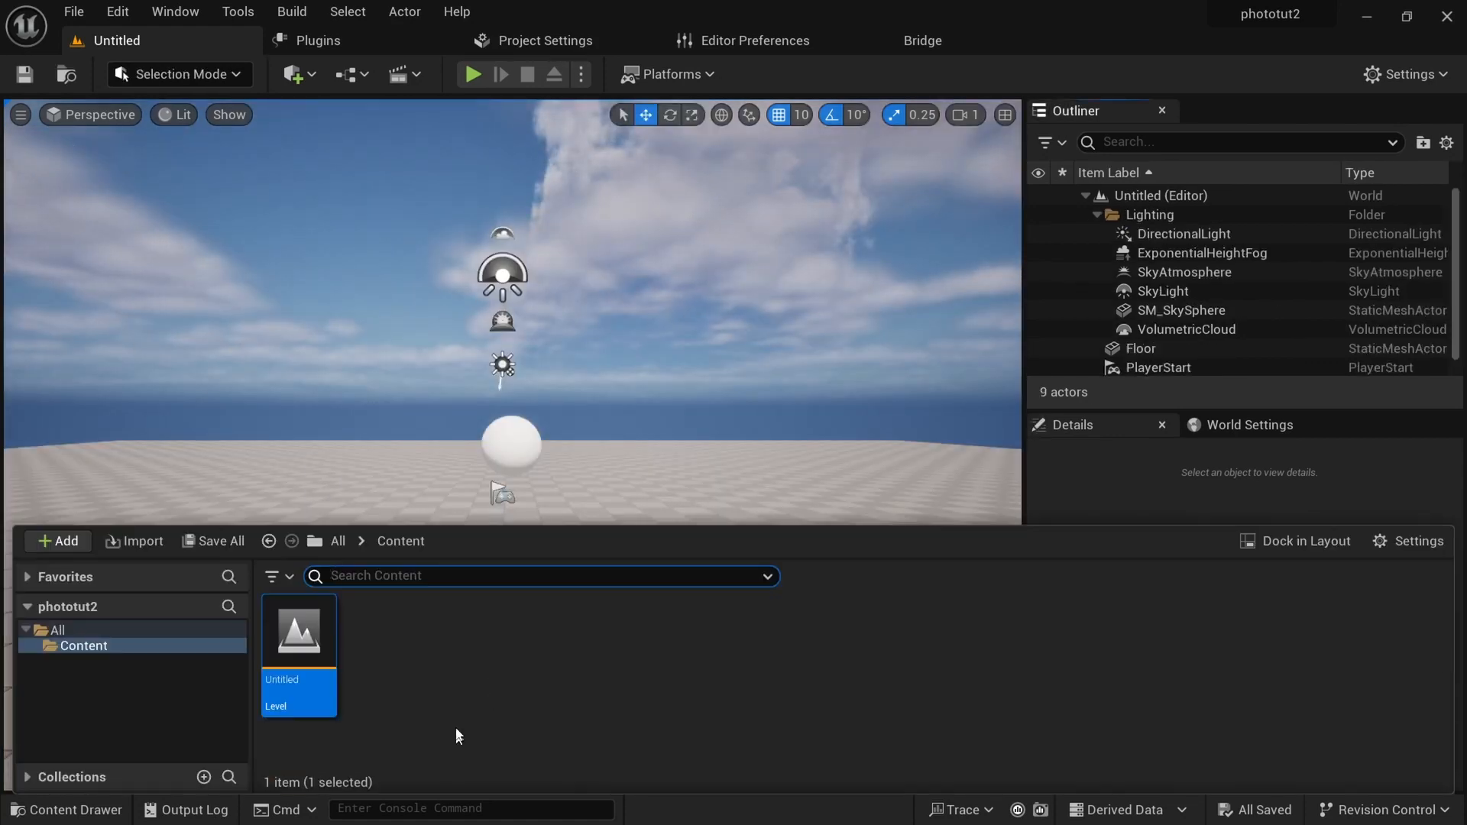
click(439, 641)
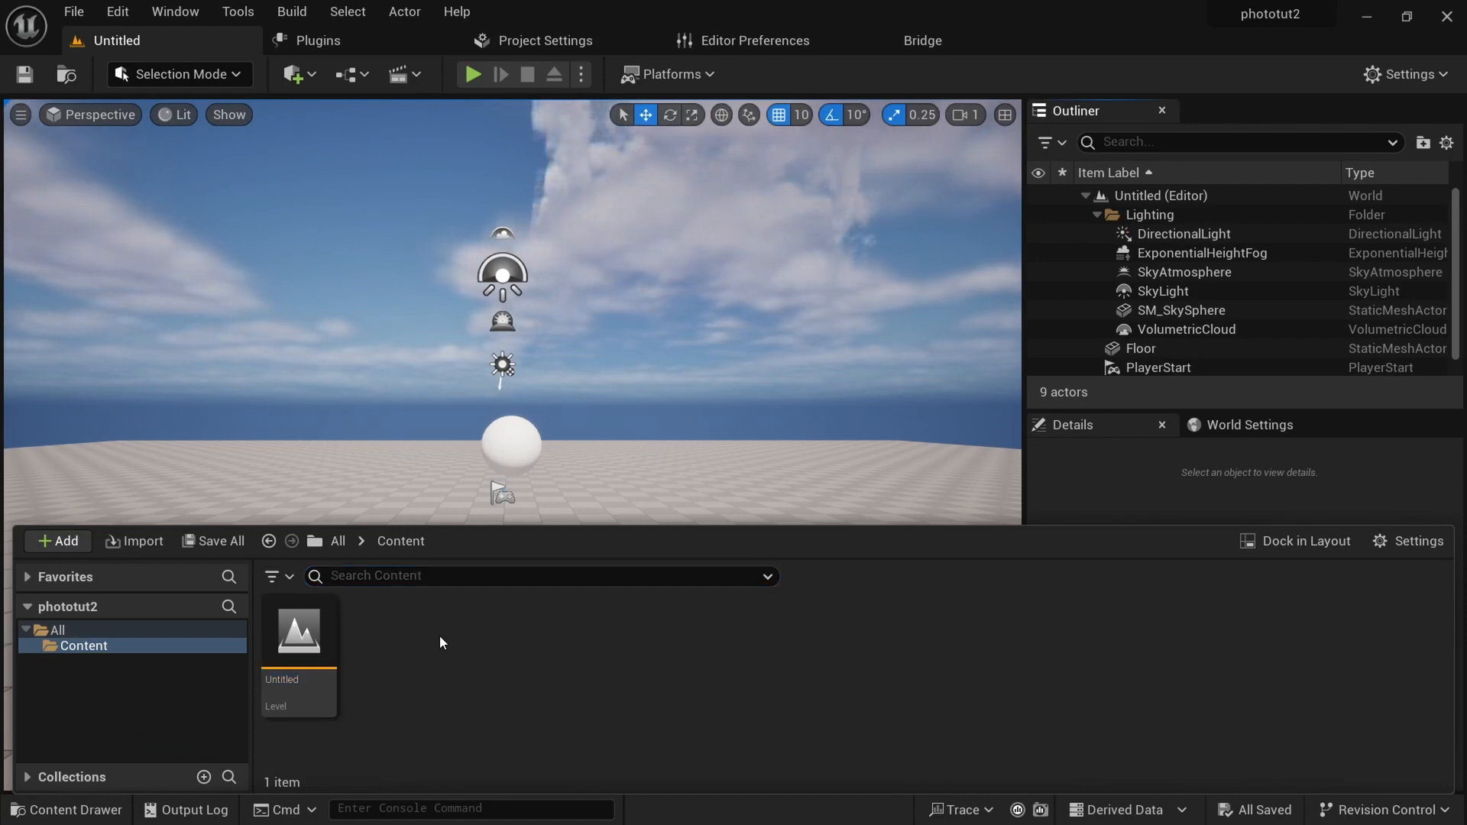
Create a folder named "hddri" inside the project's Content folder and open it.
key(ctrl+shift+n)
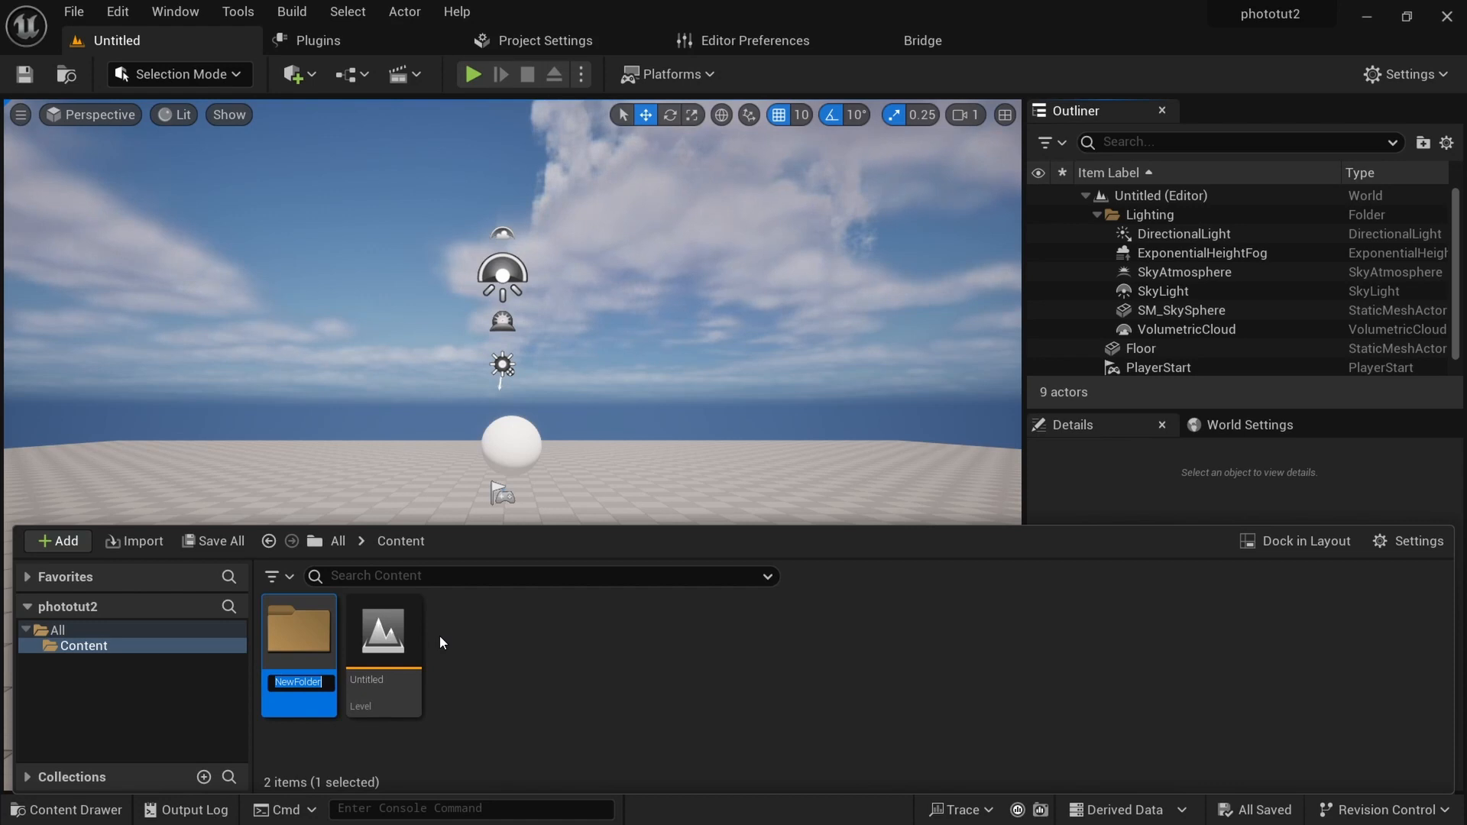
text(h)
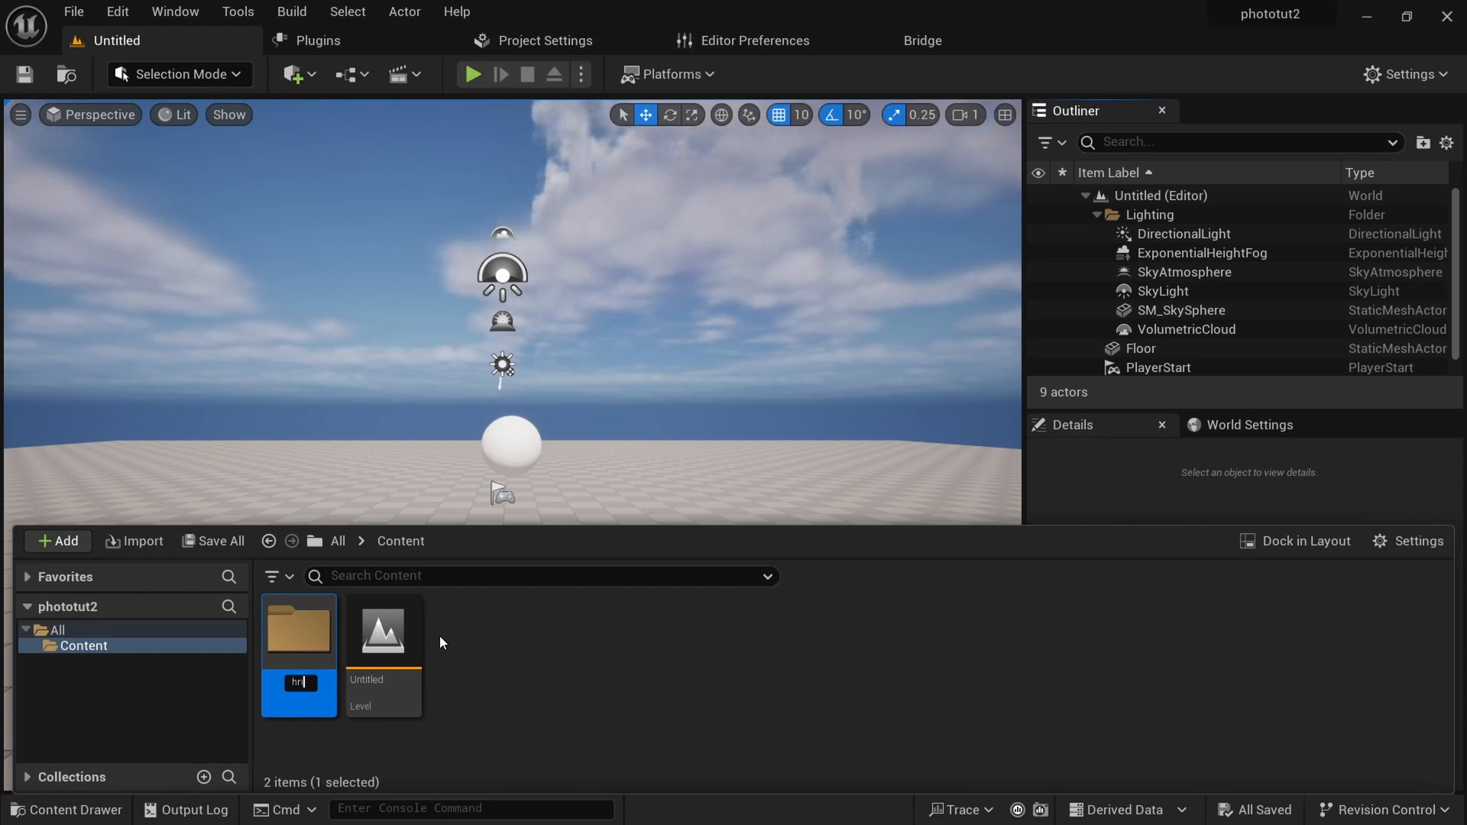
key(BackSpace)
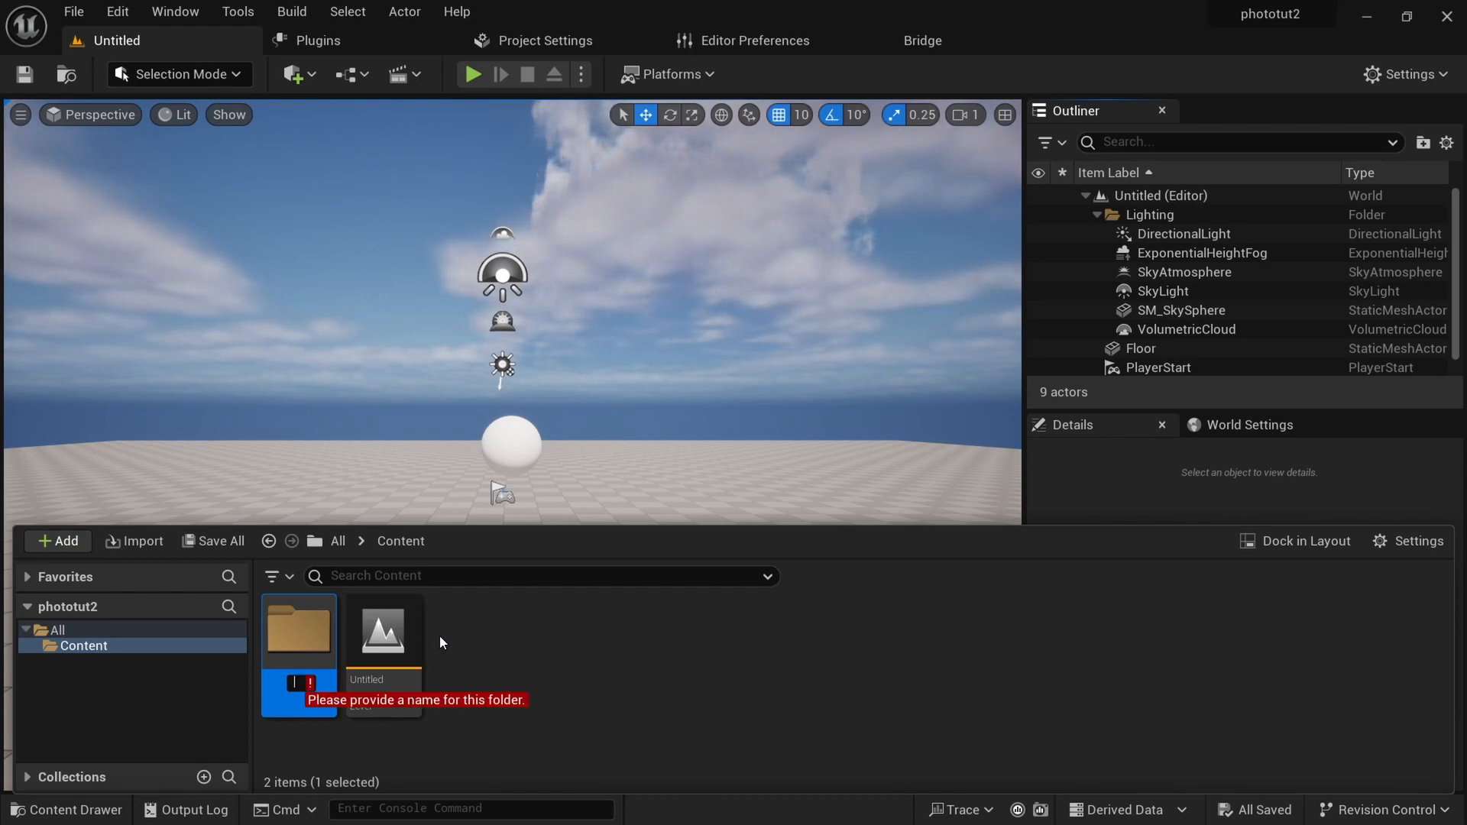
text(hddri)
key(Return)
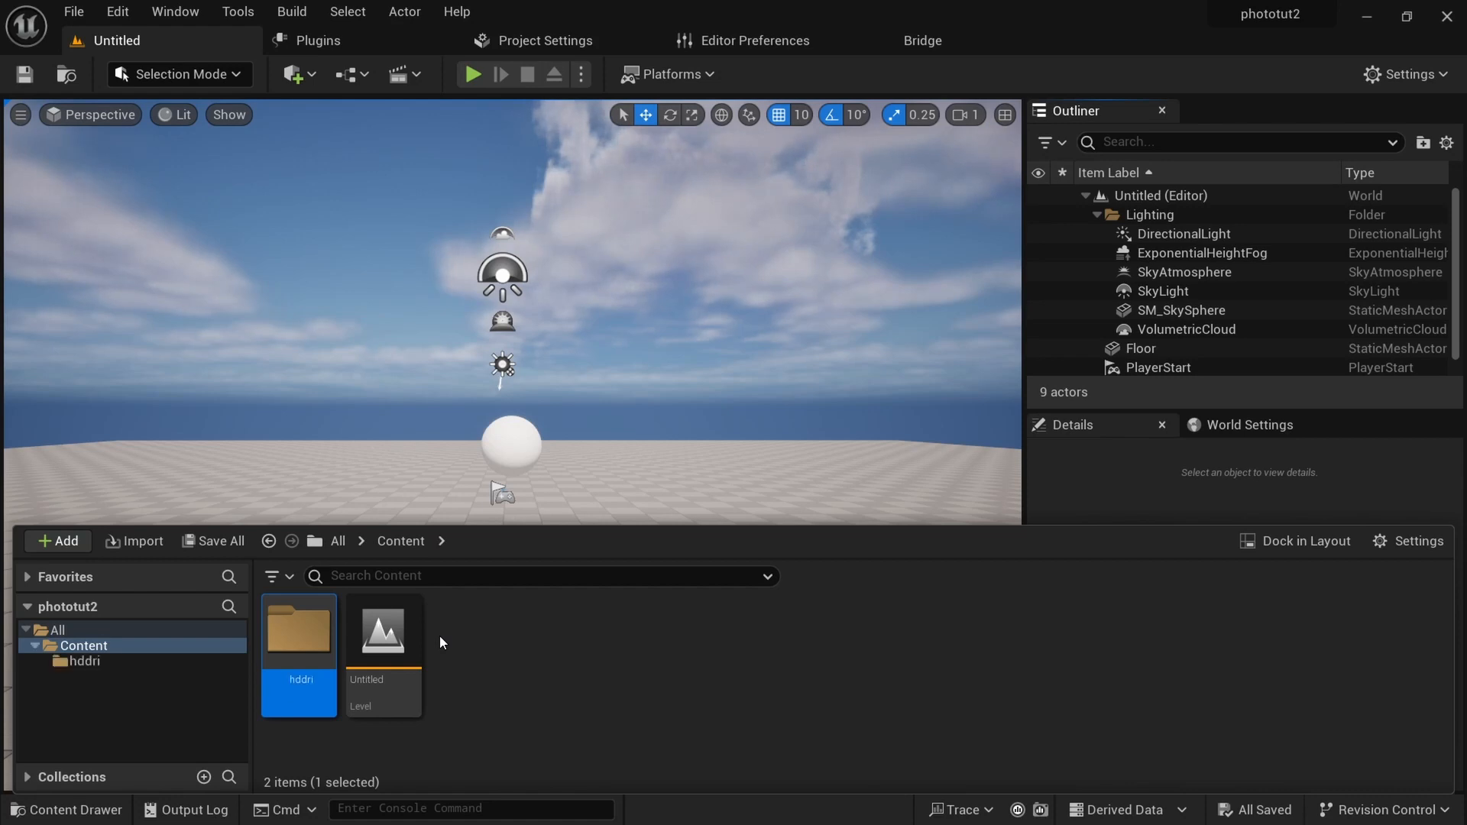
double_click(314, 643)
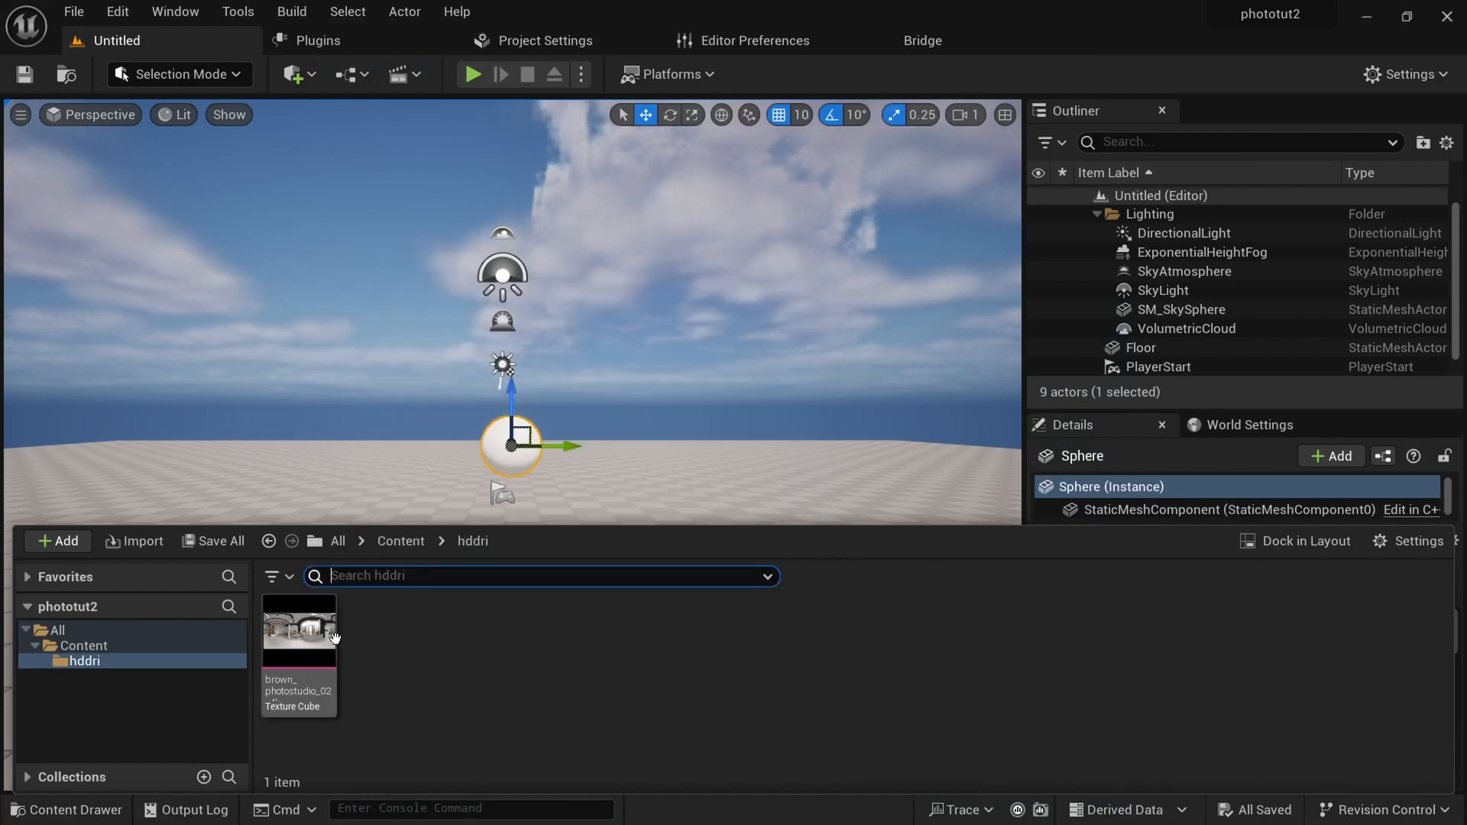
Close the content drawer and add an HDRI Backdrop light actor to the level.
click(699, 398)
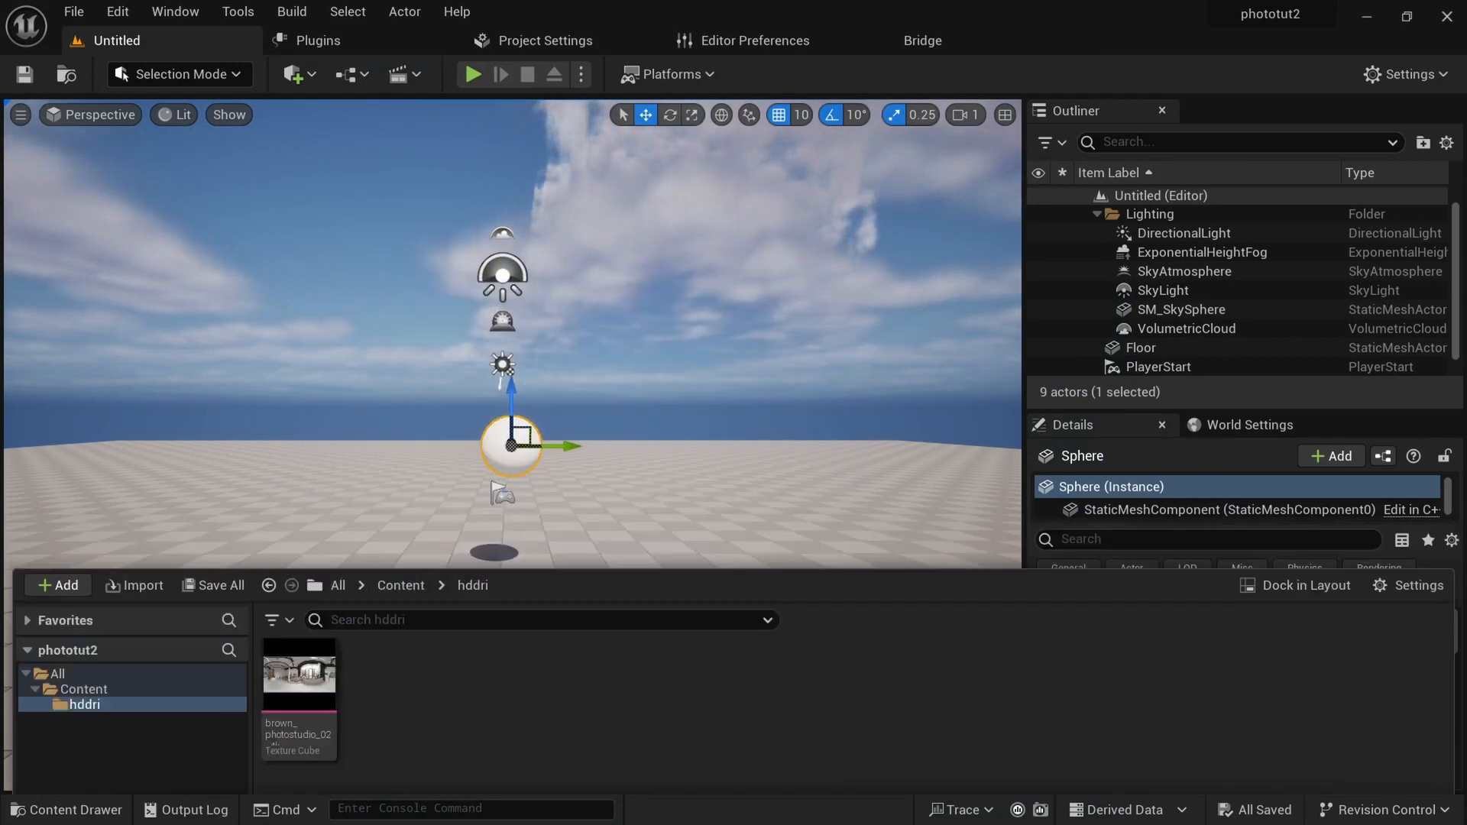
click(688, 372)
key(ctrl+space)
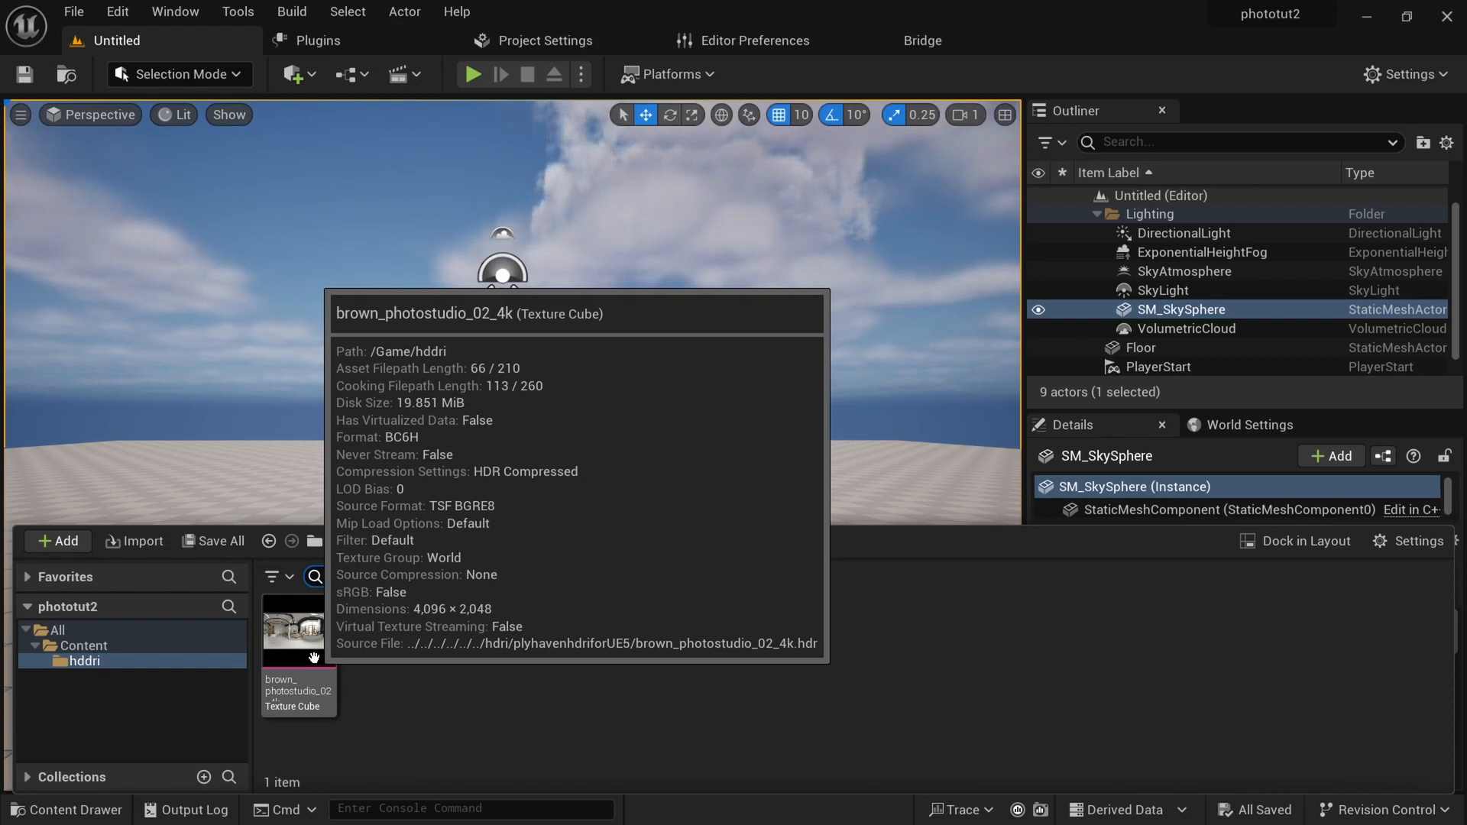
key(ctrl+space)
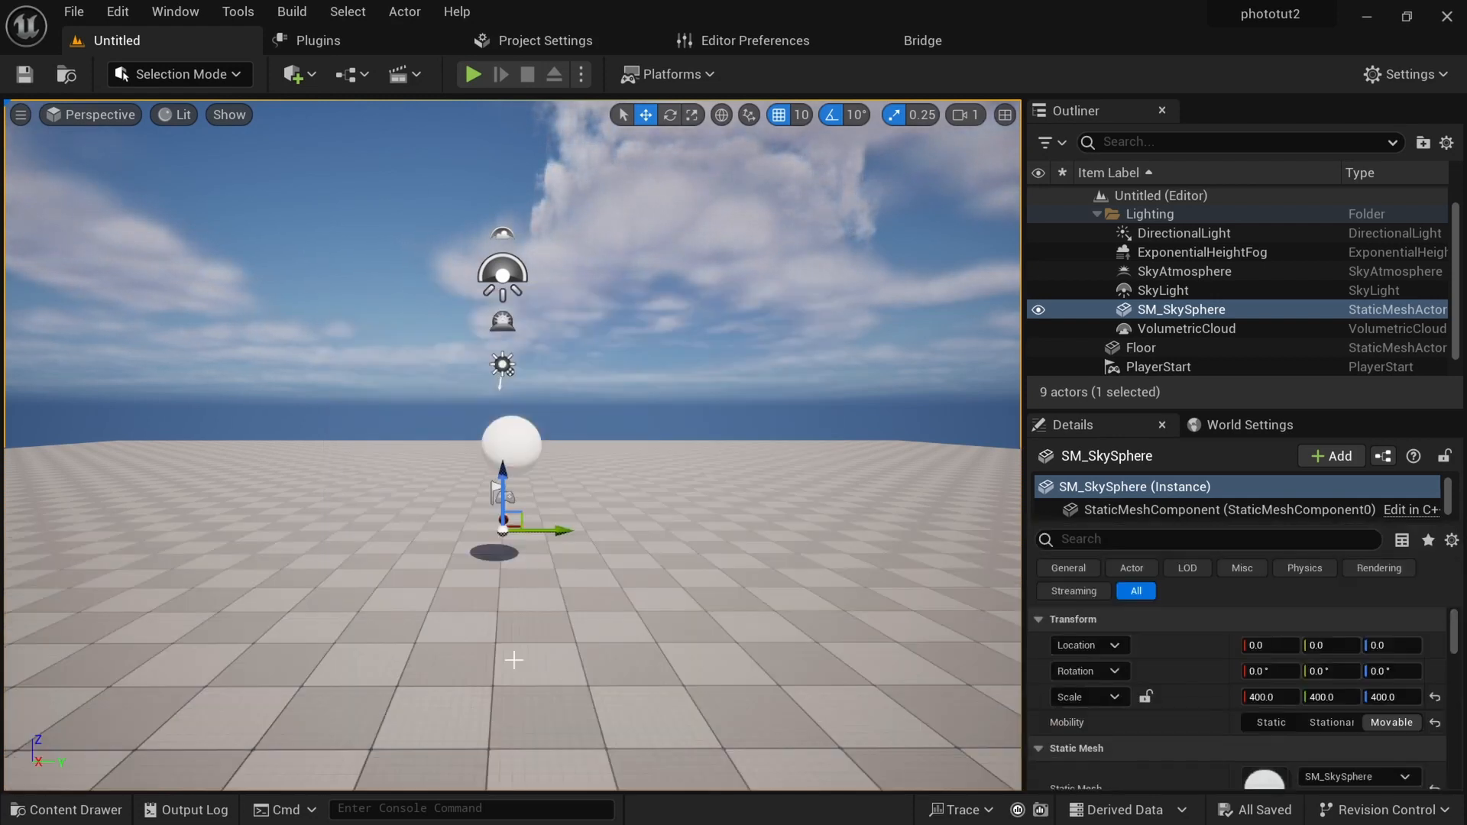
click(300, 74)
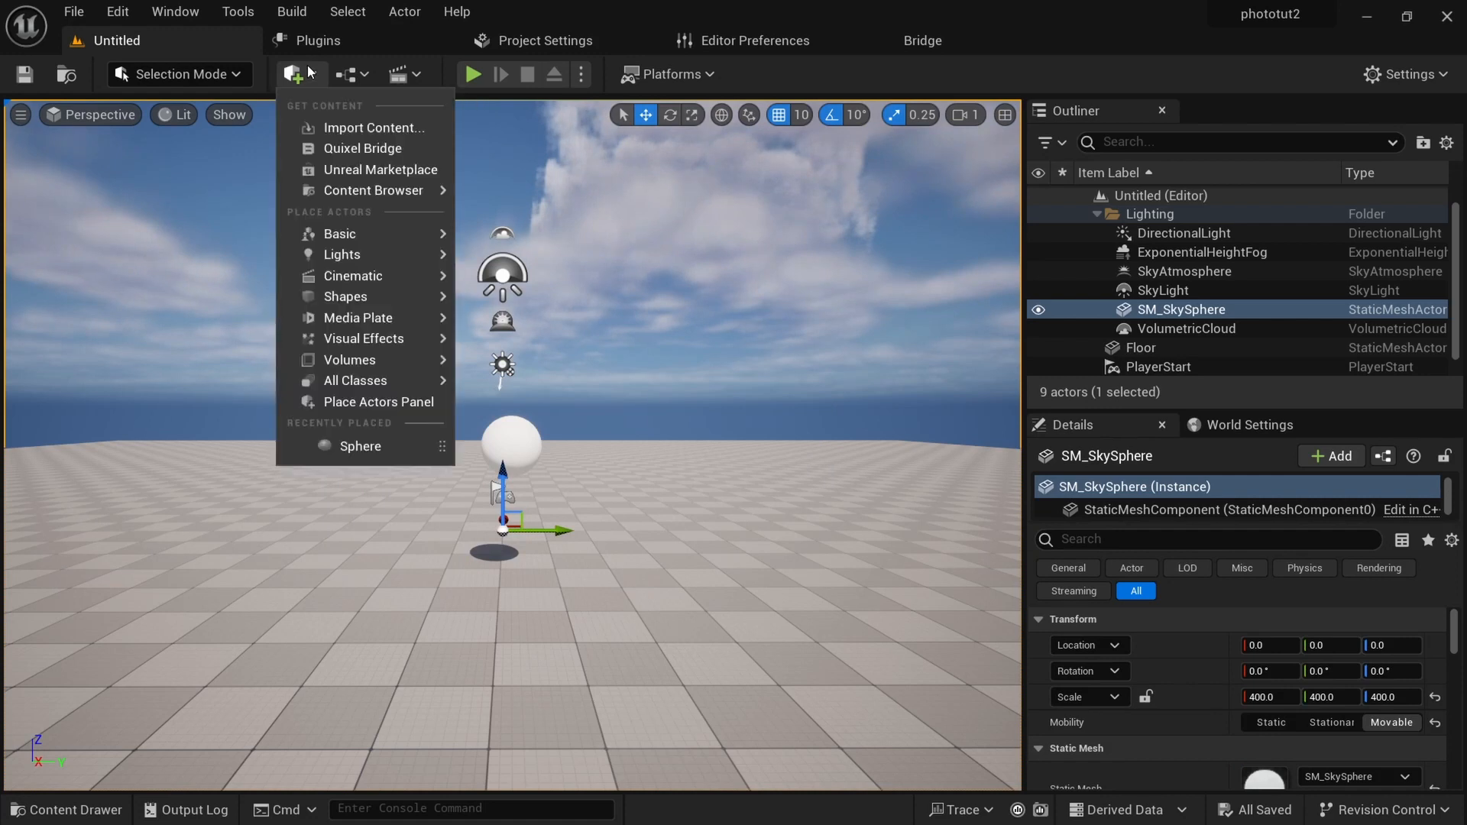
mouse_move(356, 301)
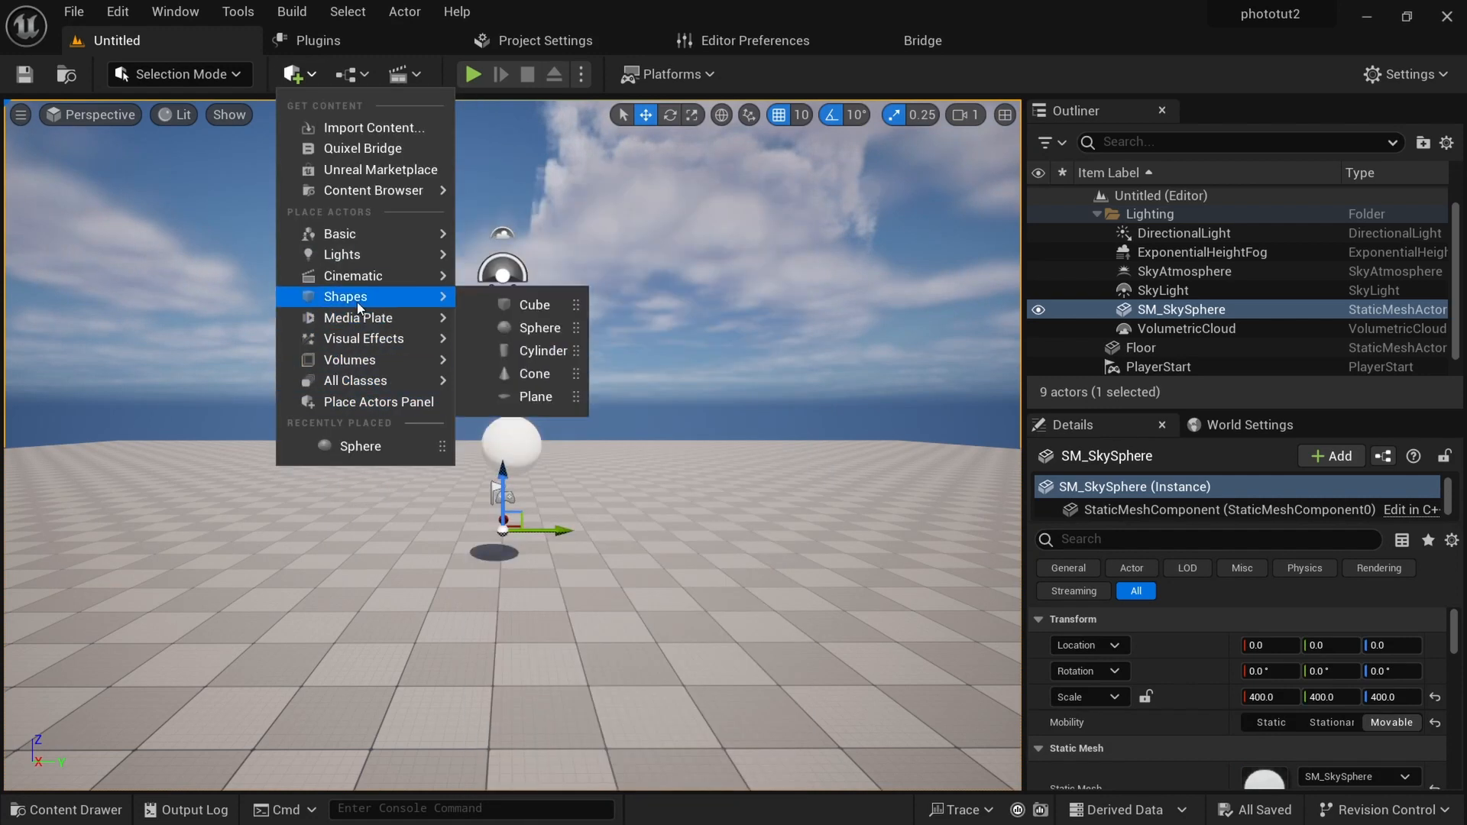
mouse_move(354, 257)
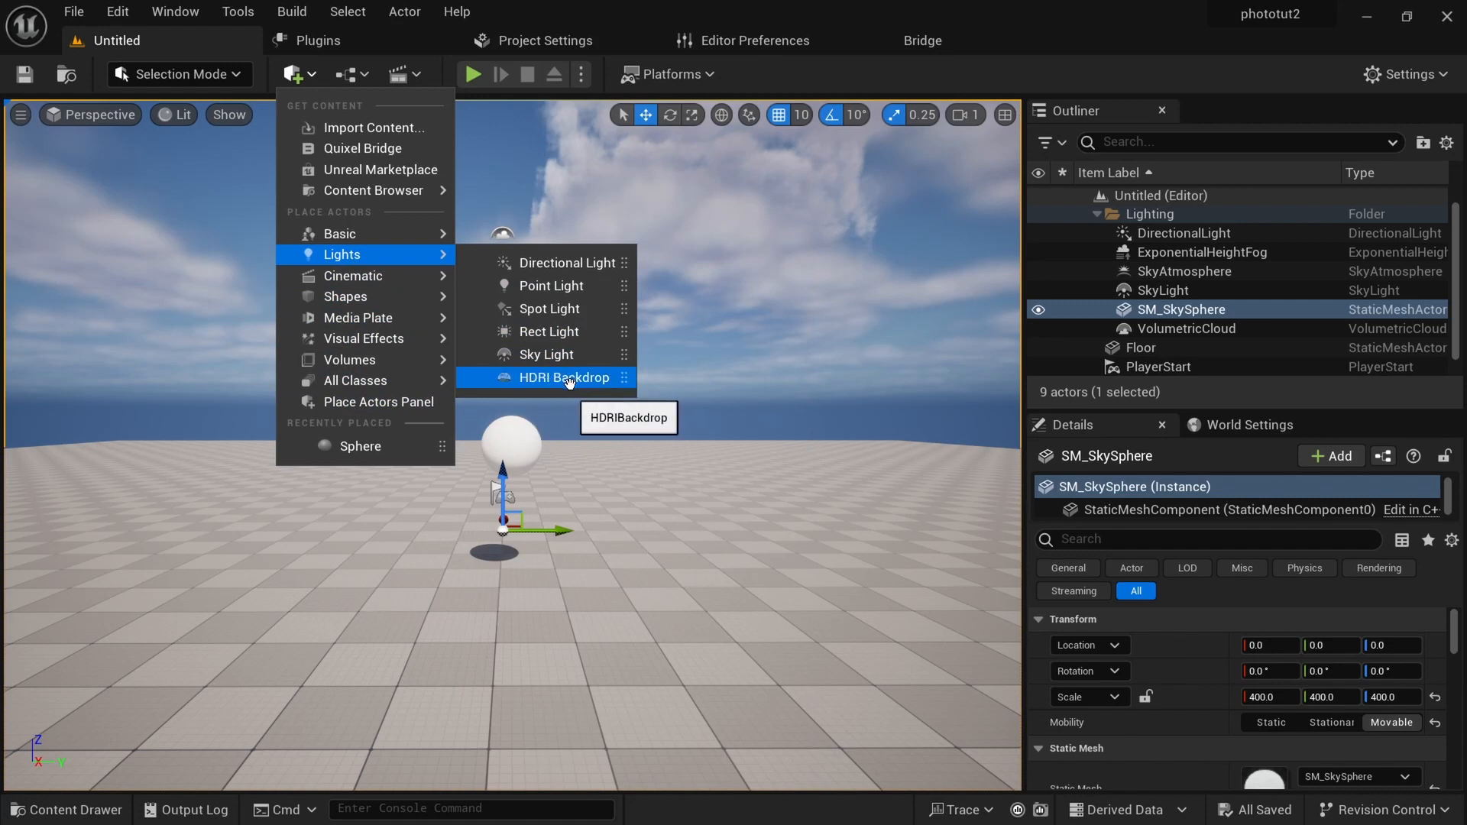
click(524, 379)
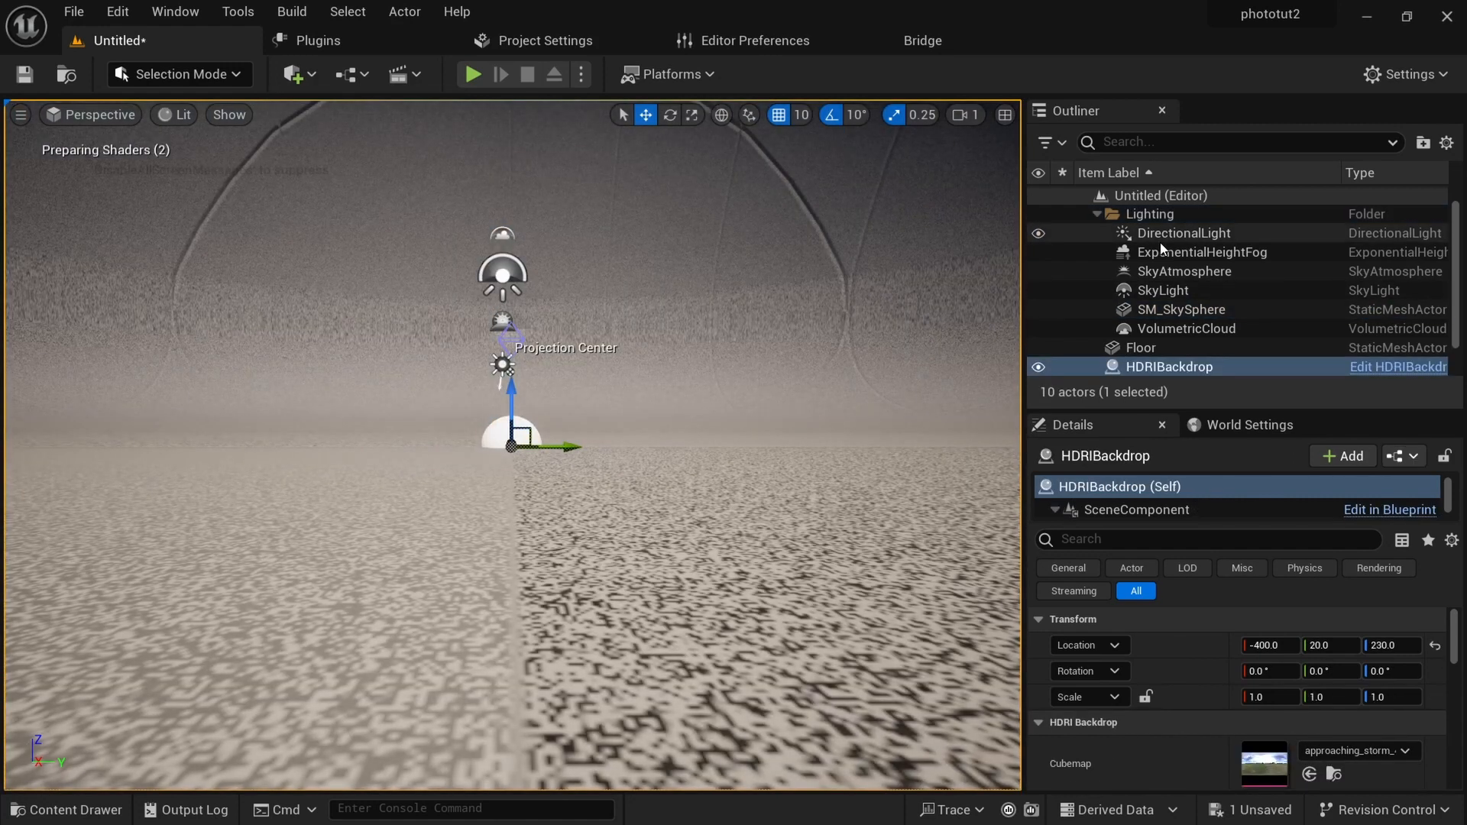
Filter the DirectionalLight's properties by "visi" and turn off its Visible option.
click(1158, 237)
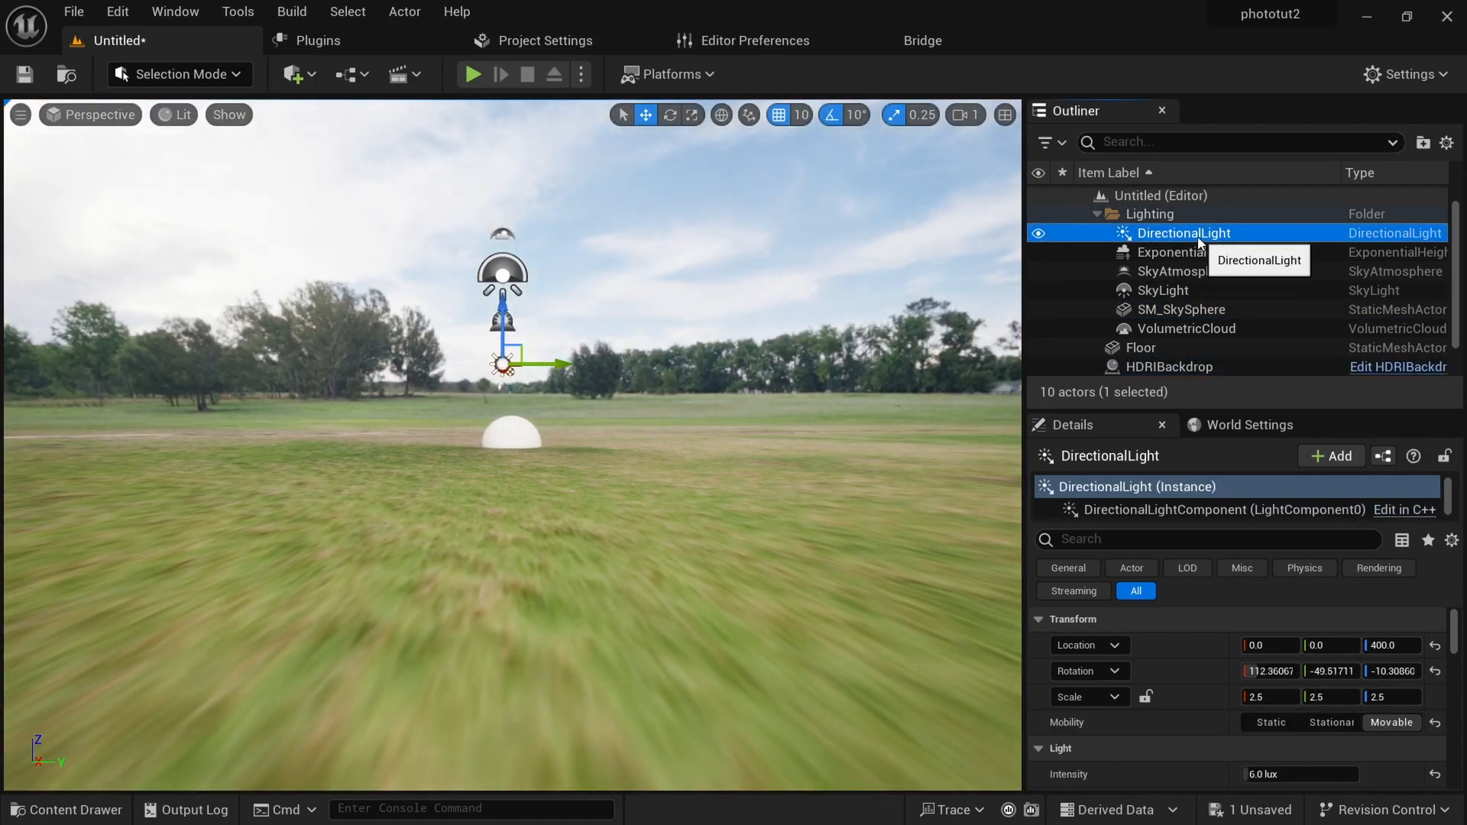
click(1119, 541)
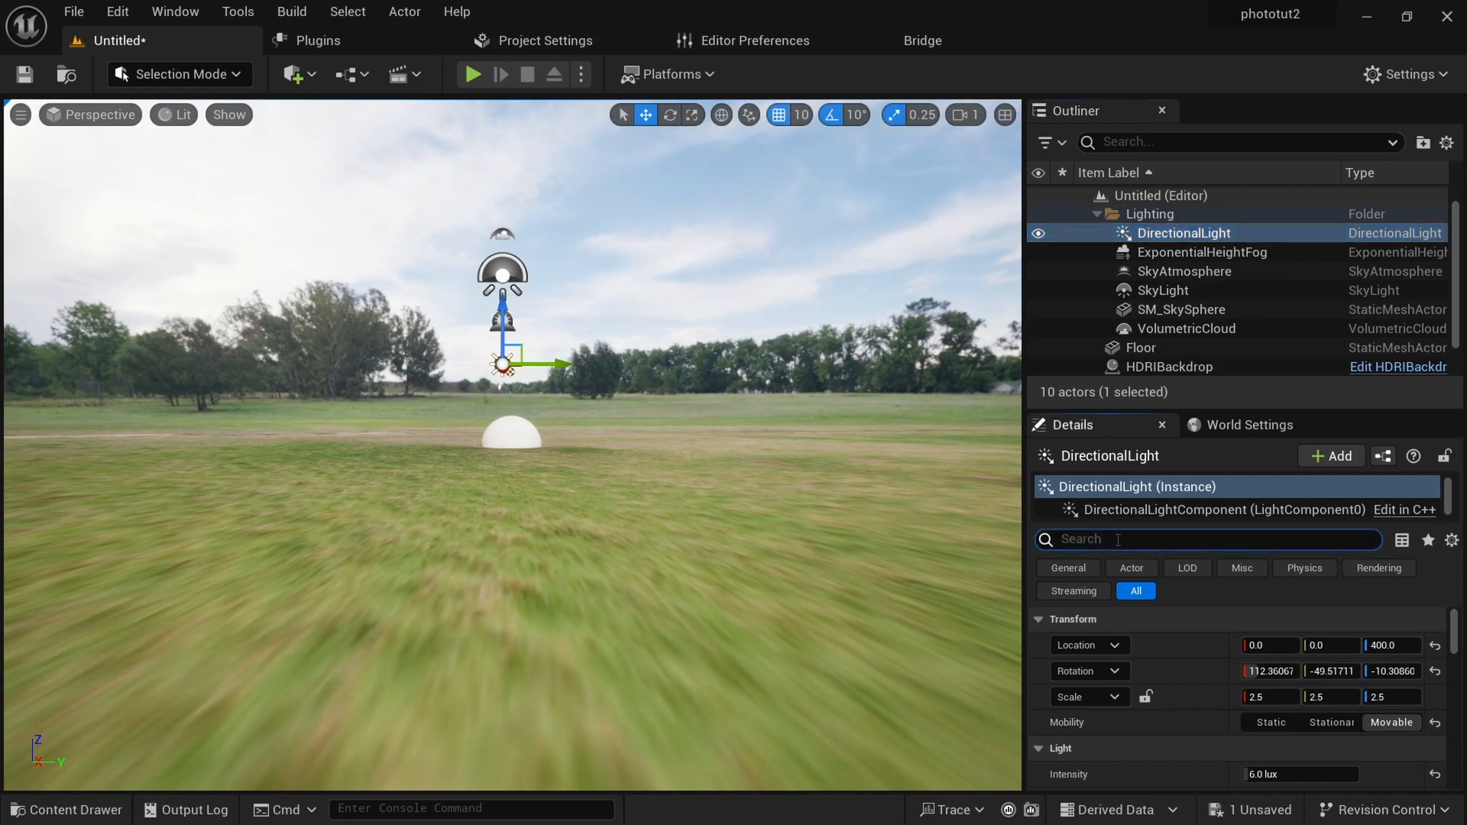
text(visi)
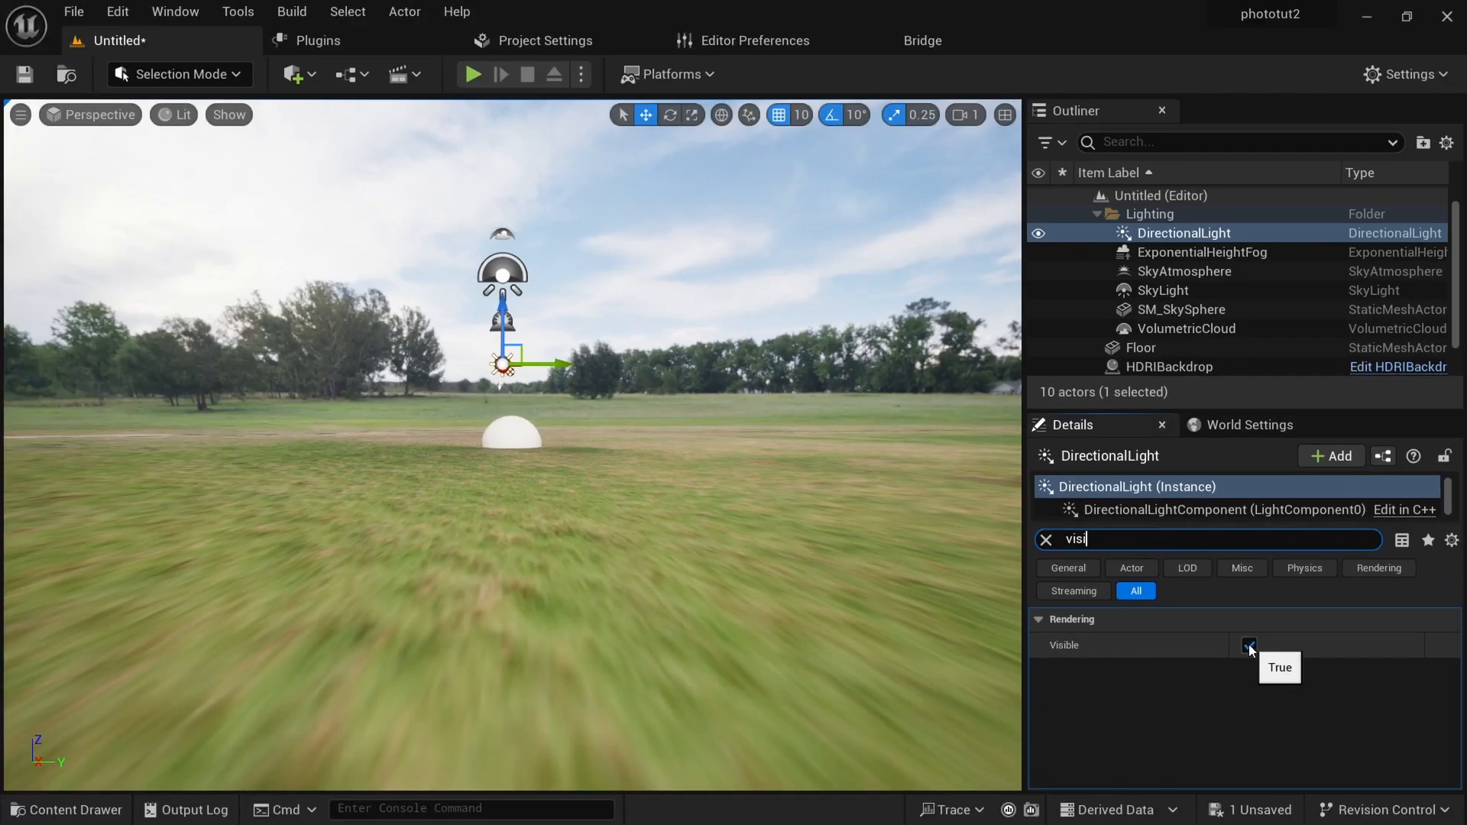
click(1251, 646)
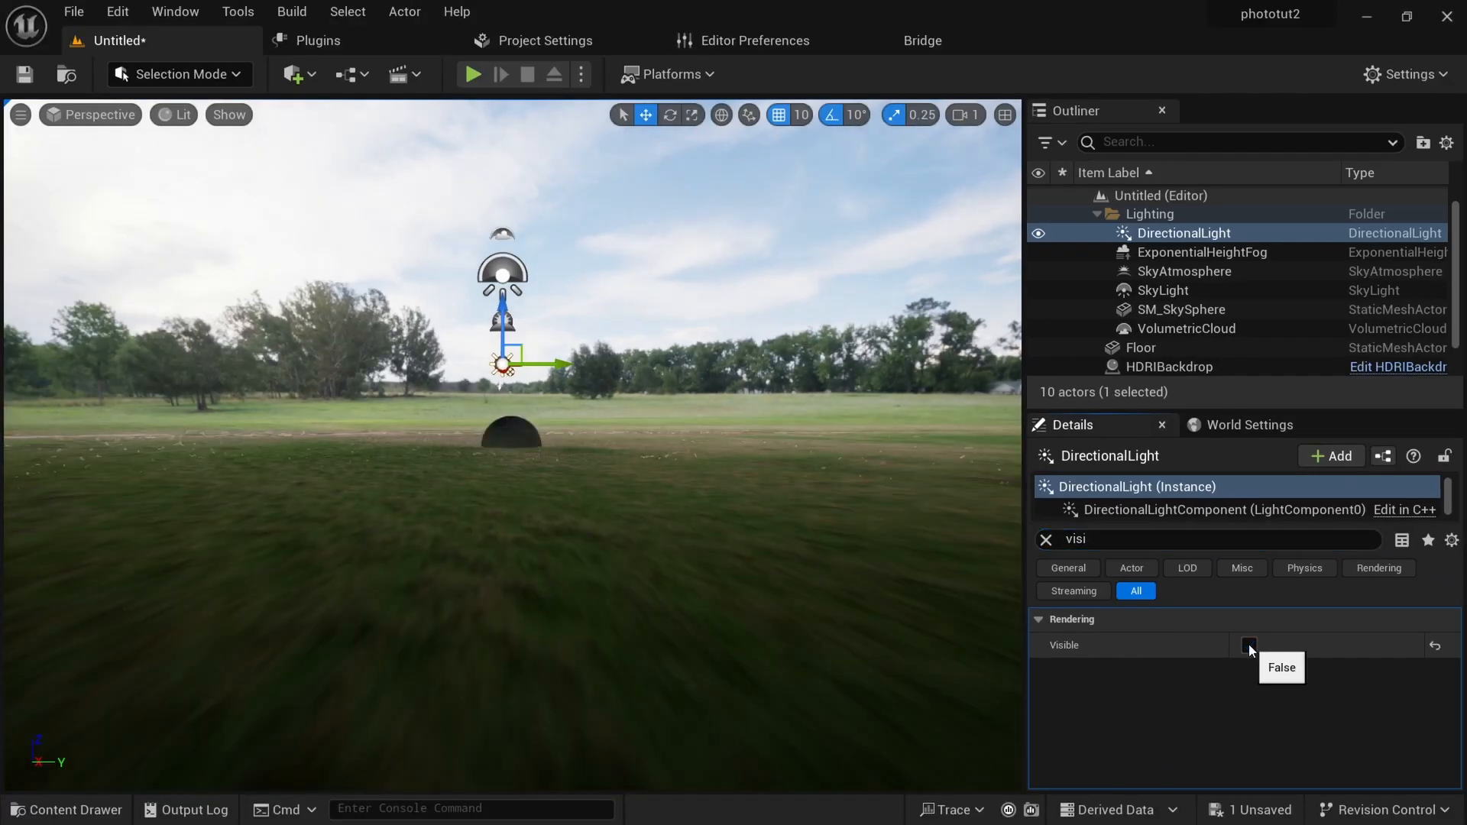
Turn off the Visible option of the SkyAtmosphere, SkyLight and VolumetricCloud actors.
click(1166, 254)
click(1167, 273)
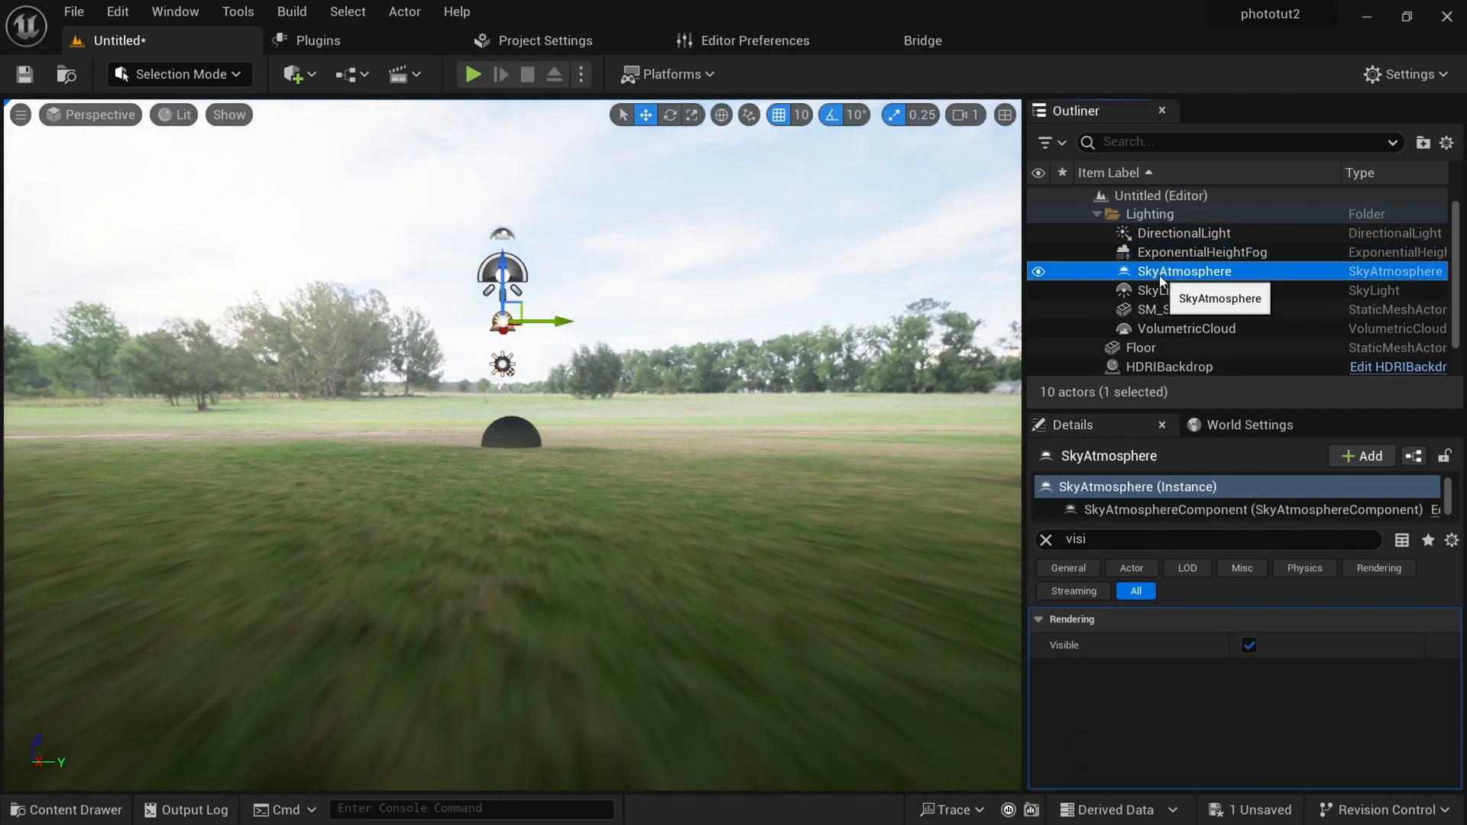
click(1252, 646)
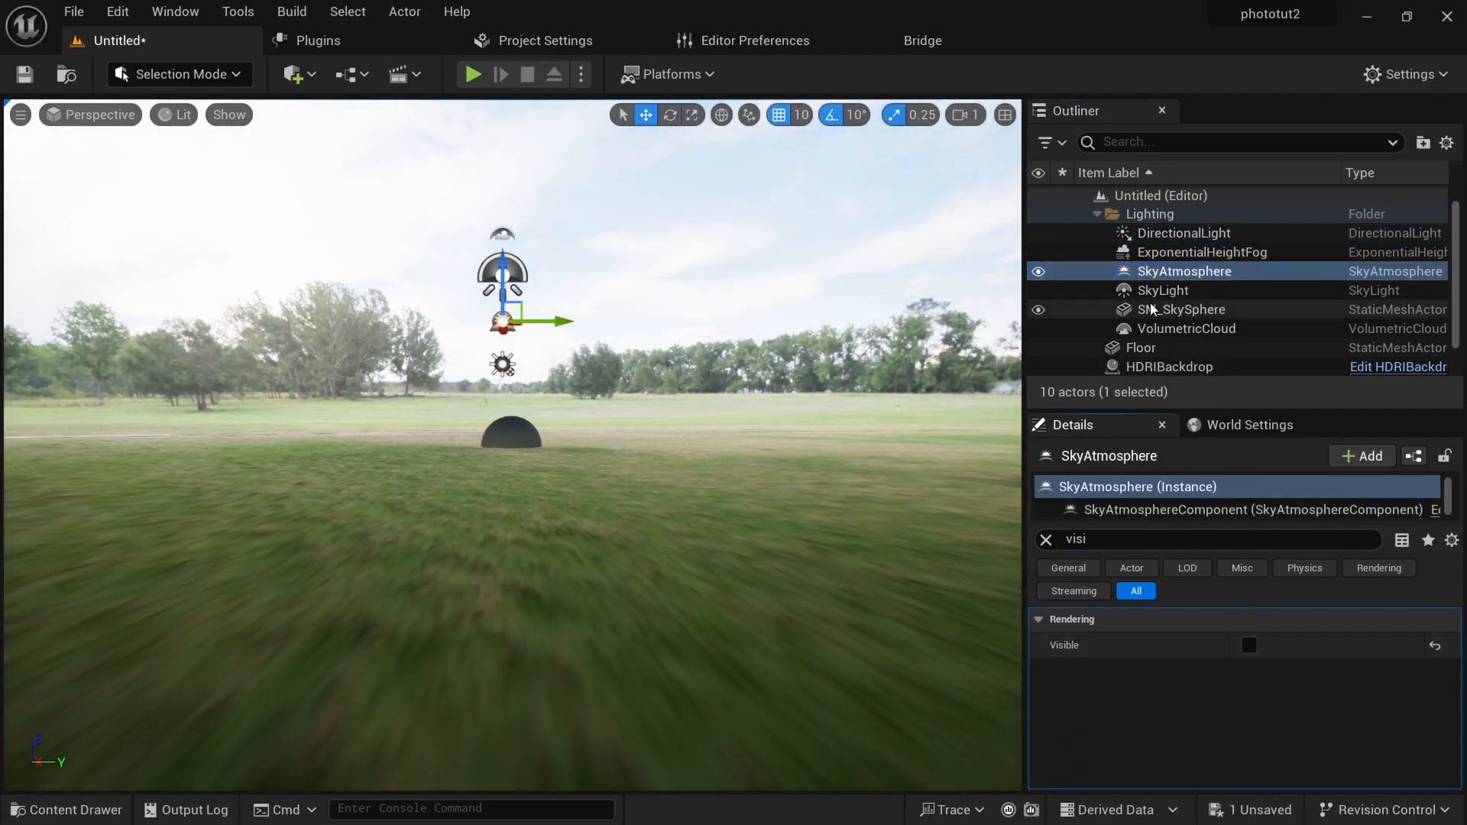
click(1164, 292)
click(1250, 646)
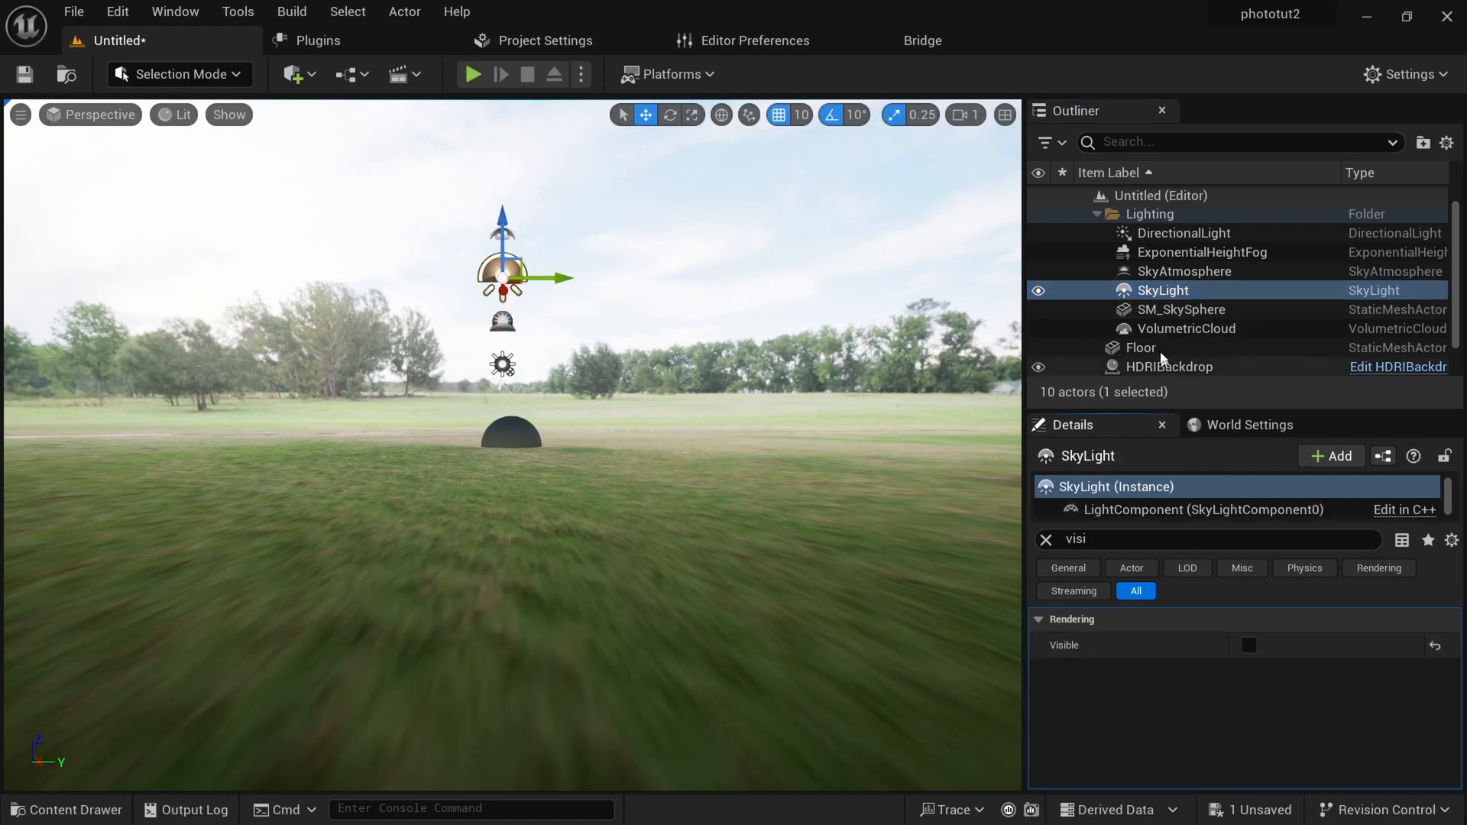
click(1167, 333)
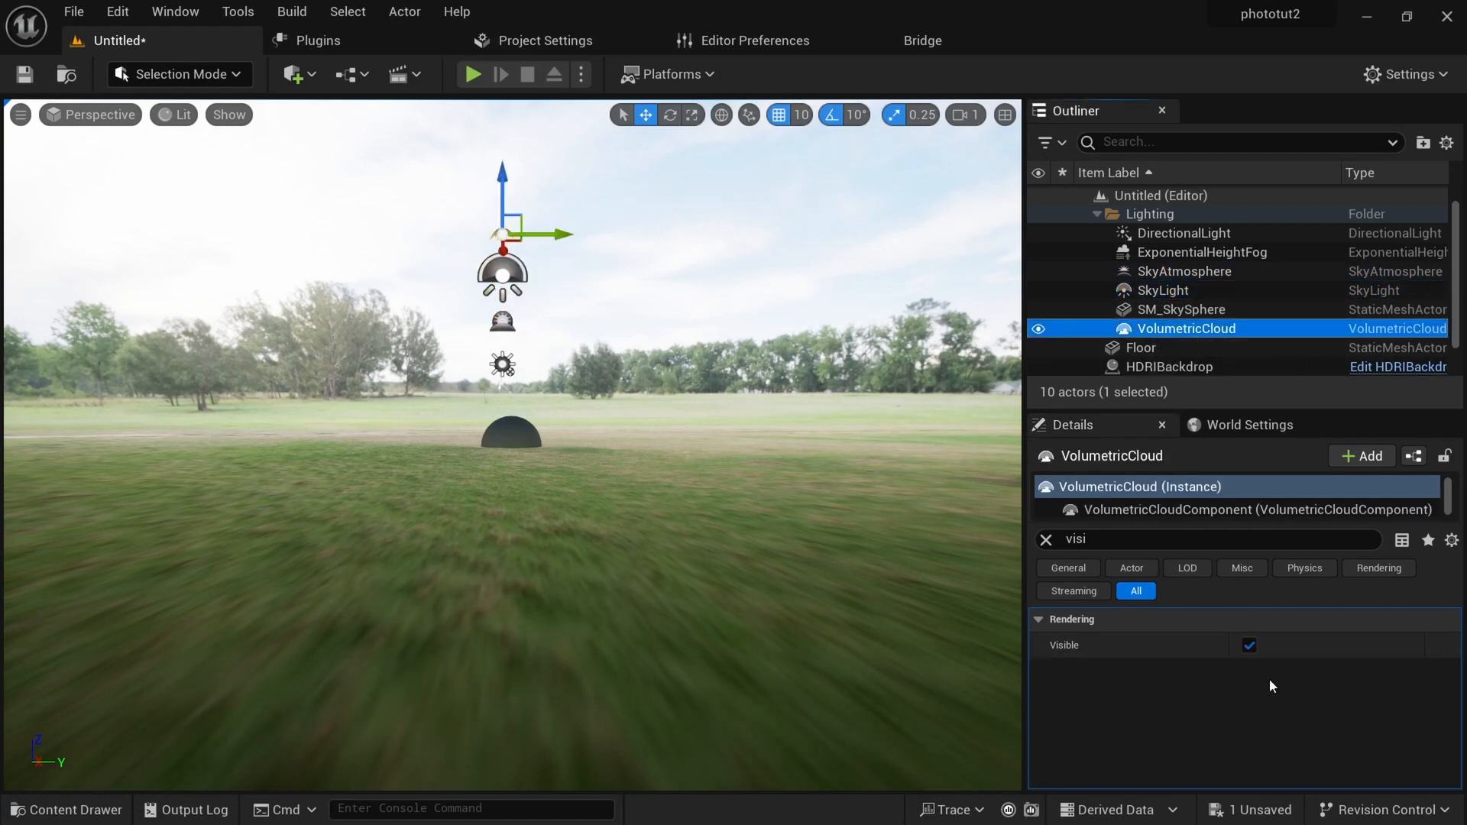
click(1250, 646)
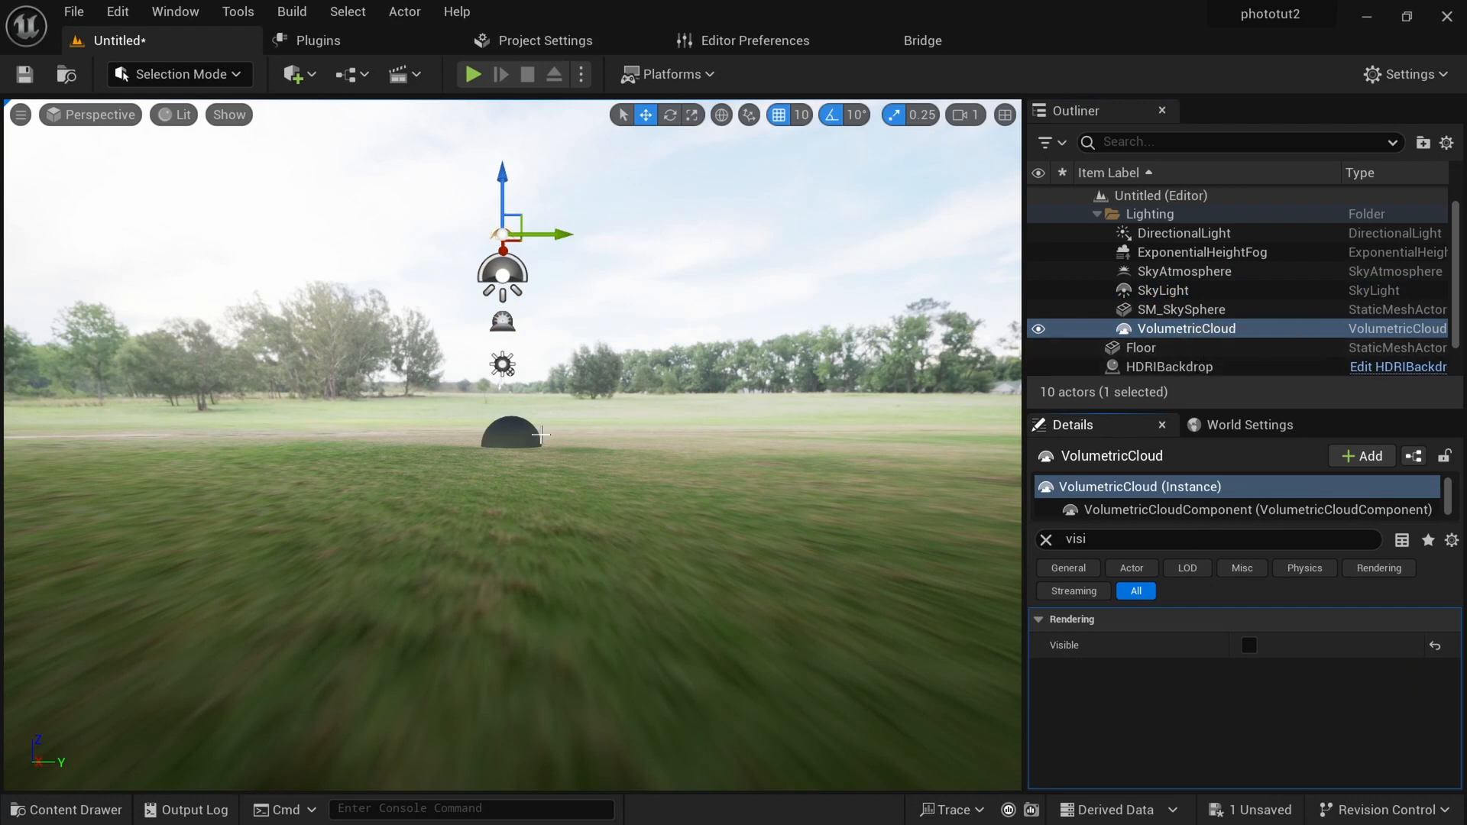
Raise the sphere above the backdrop's ground to a Z location of about 340 and clear the property filter.
click(518, 431)
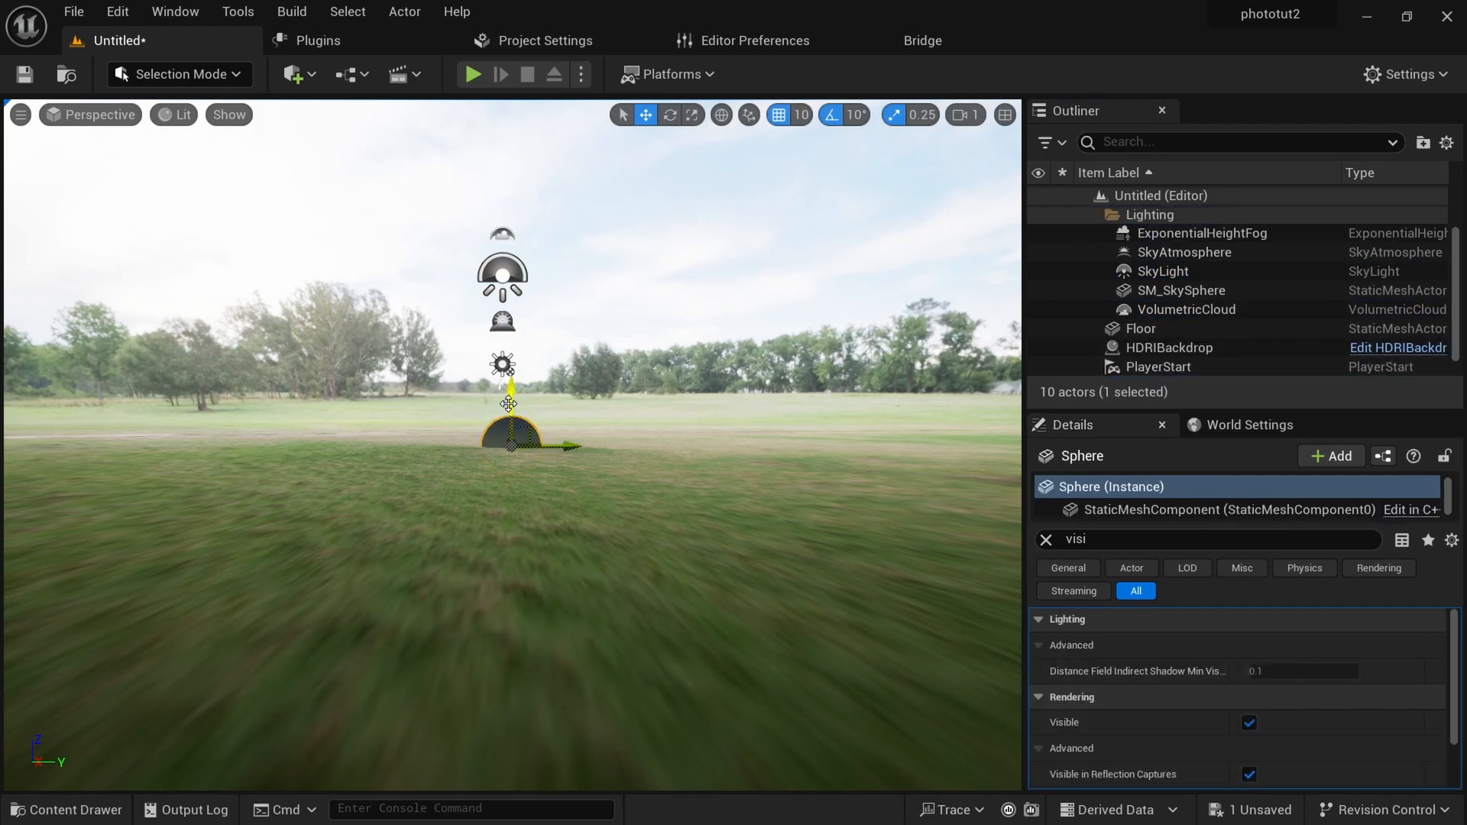
drag(509, 398, 506, 325)
alt+drag(417, 479, 352, 386)
scroll(342, 426, up, 3)
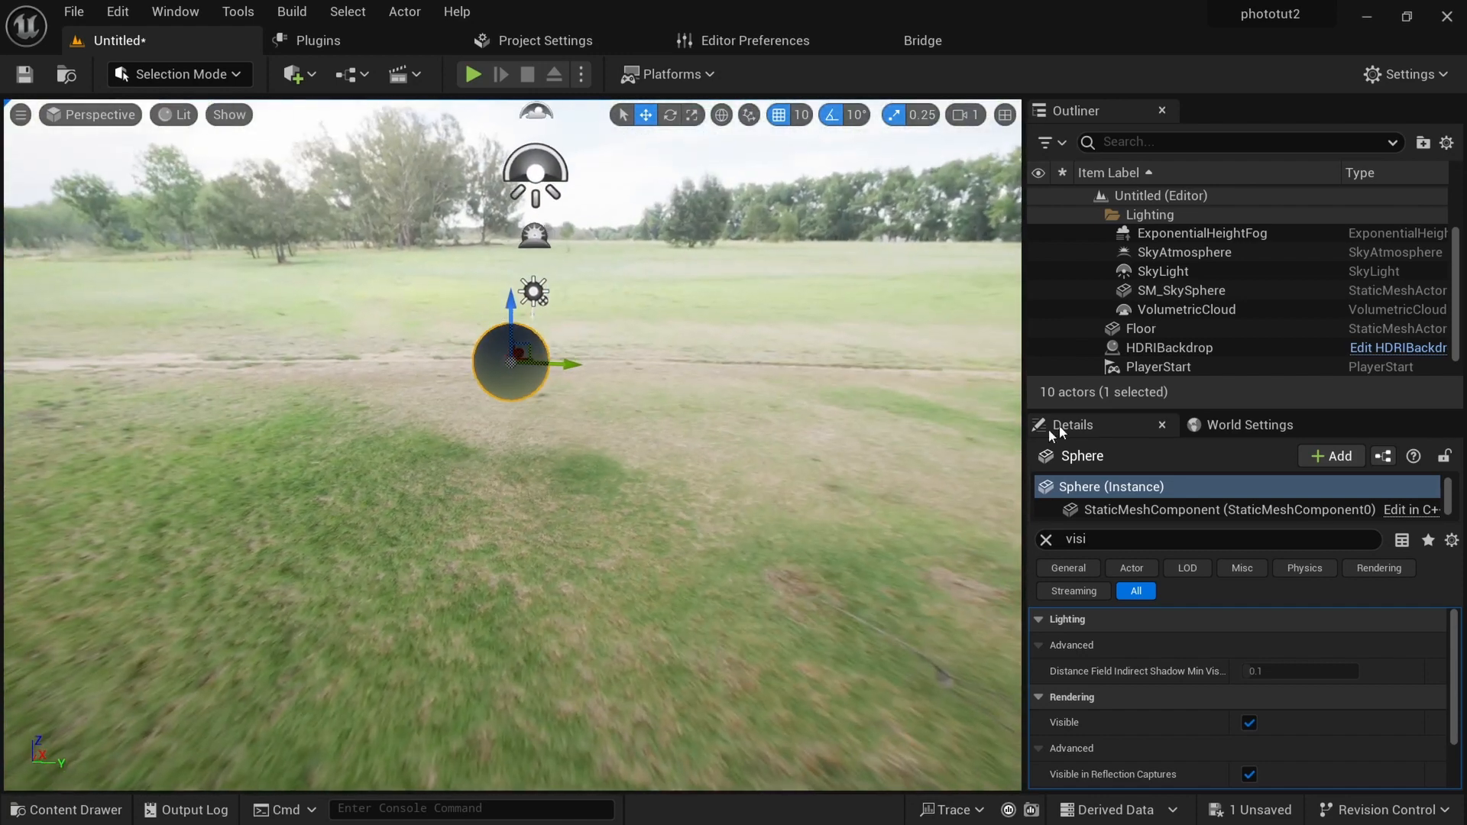
click(1047, 540)
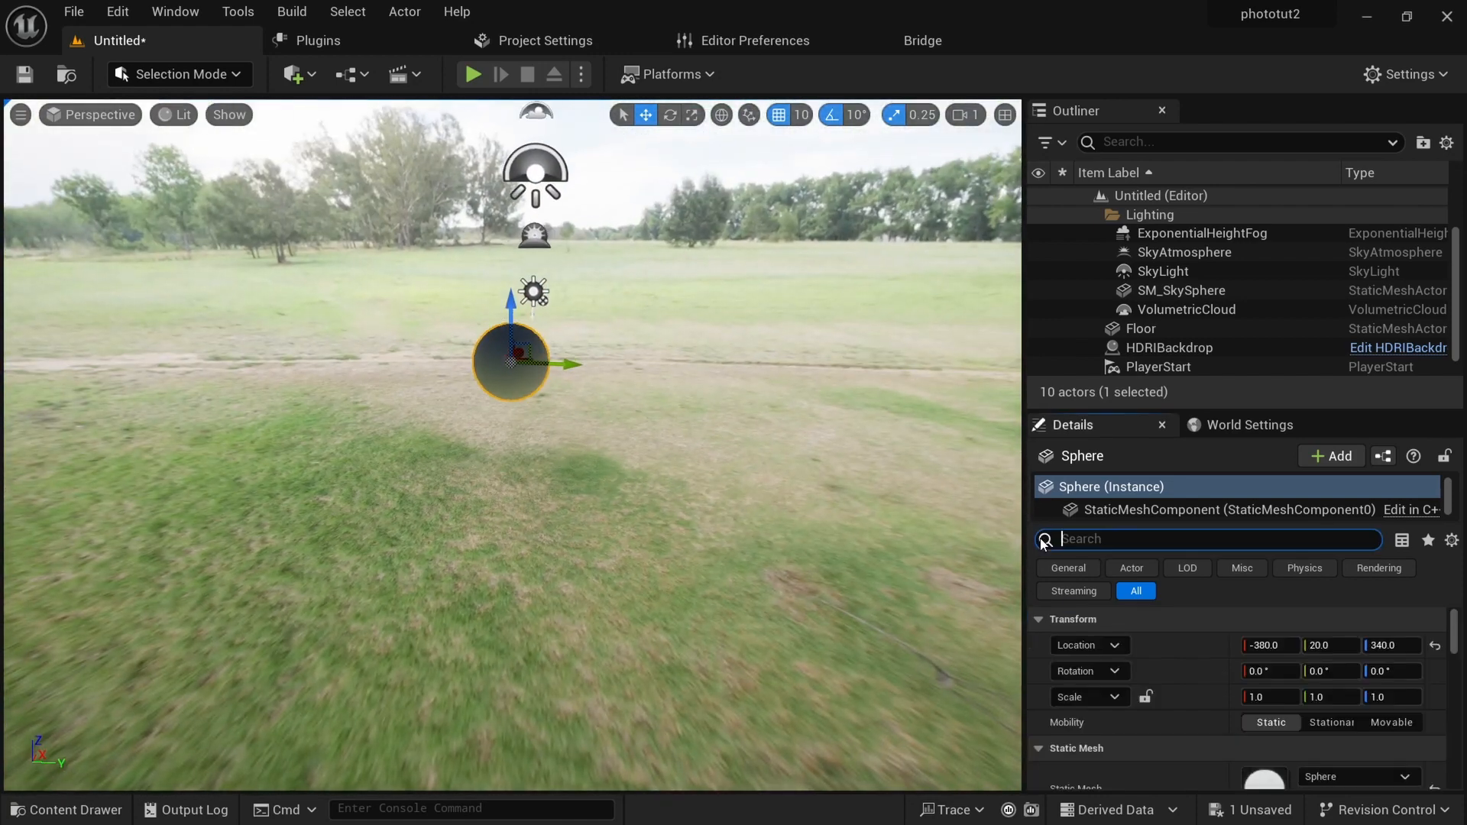
Assign the brown_photostudio_02_4k texture from the hddri folder as the HDRIBackdrop actor's cubemap.
key(ctrl+space)
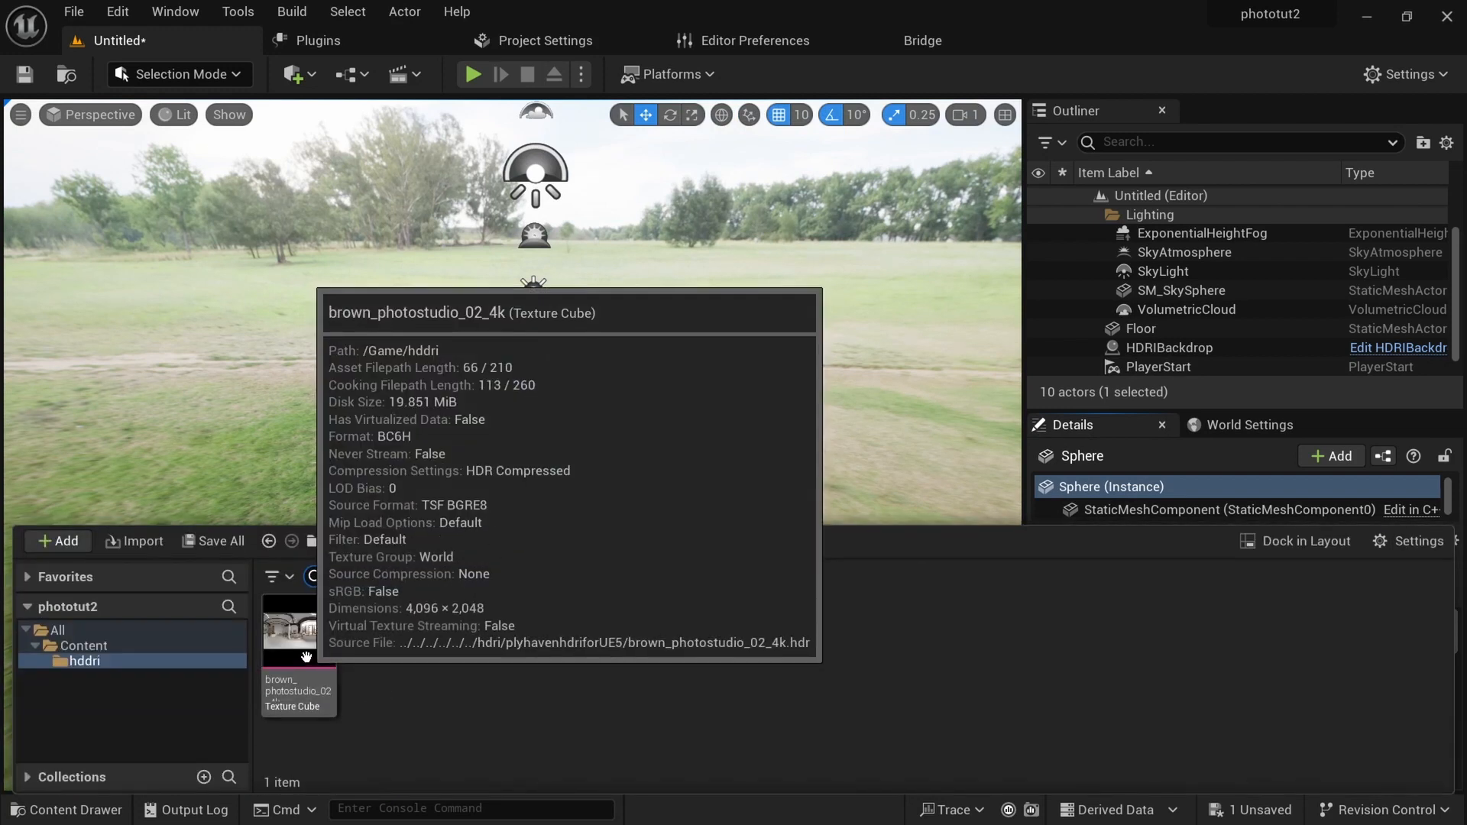
click(299, 642)
key(ctrl+space)
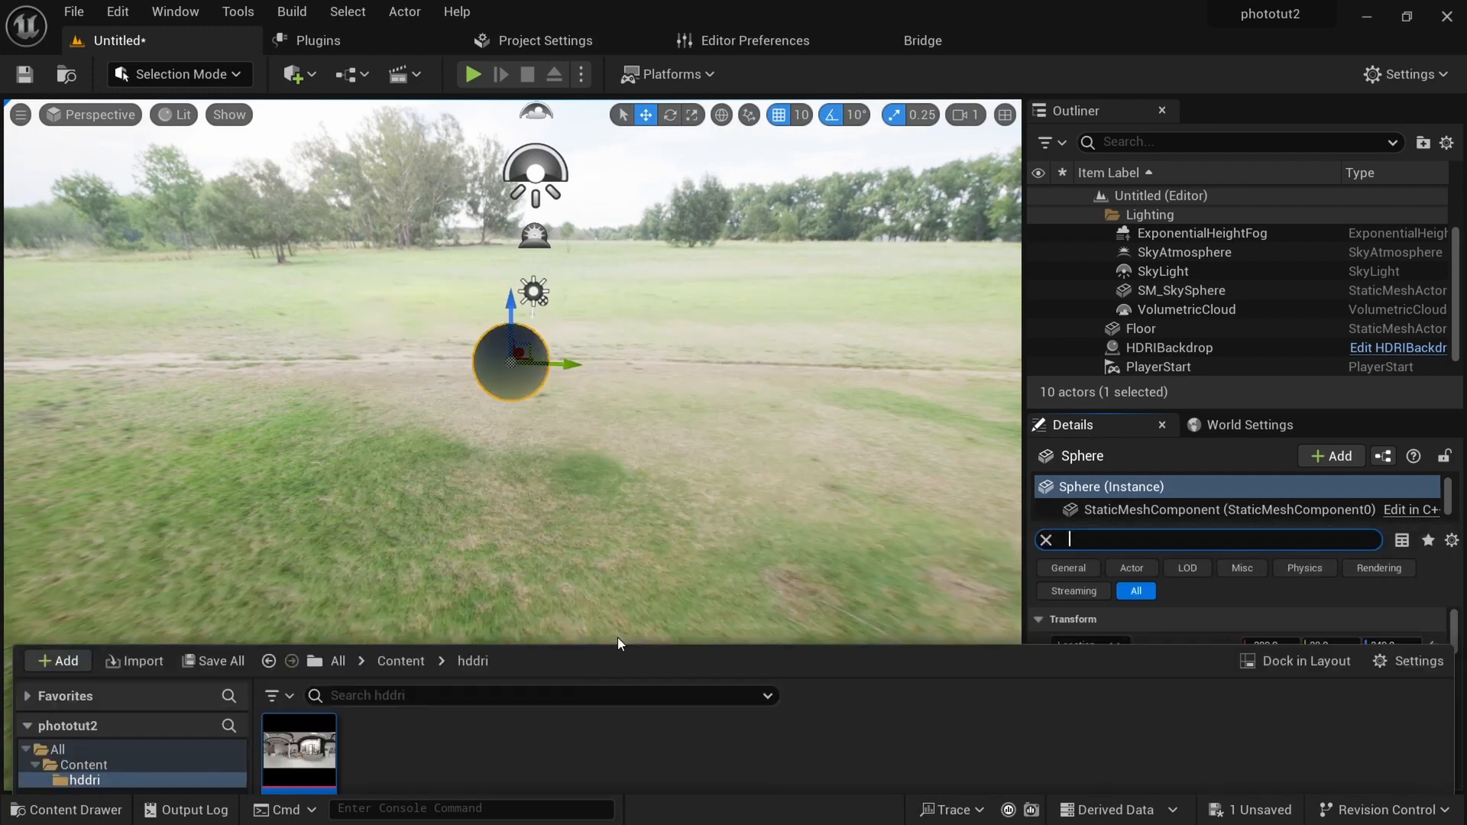
click(1169, 347)
scroll(1221, 735, down, 2)
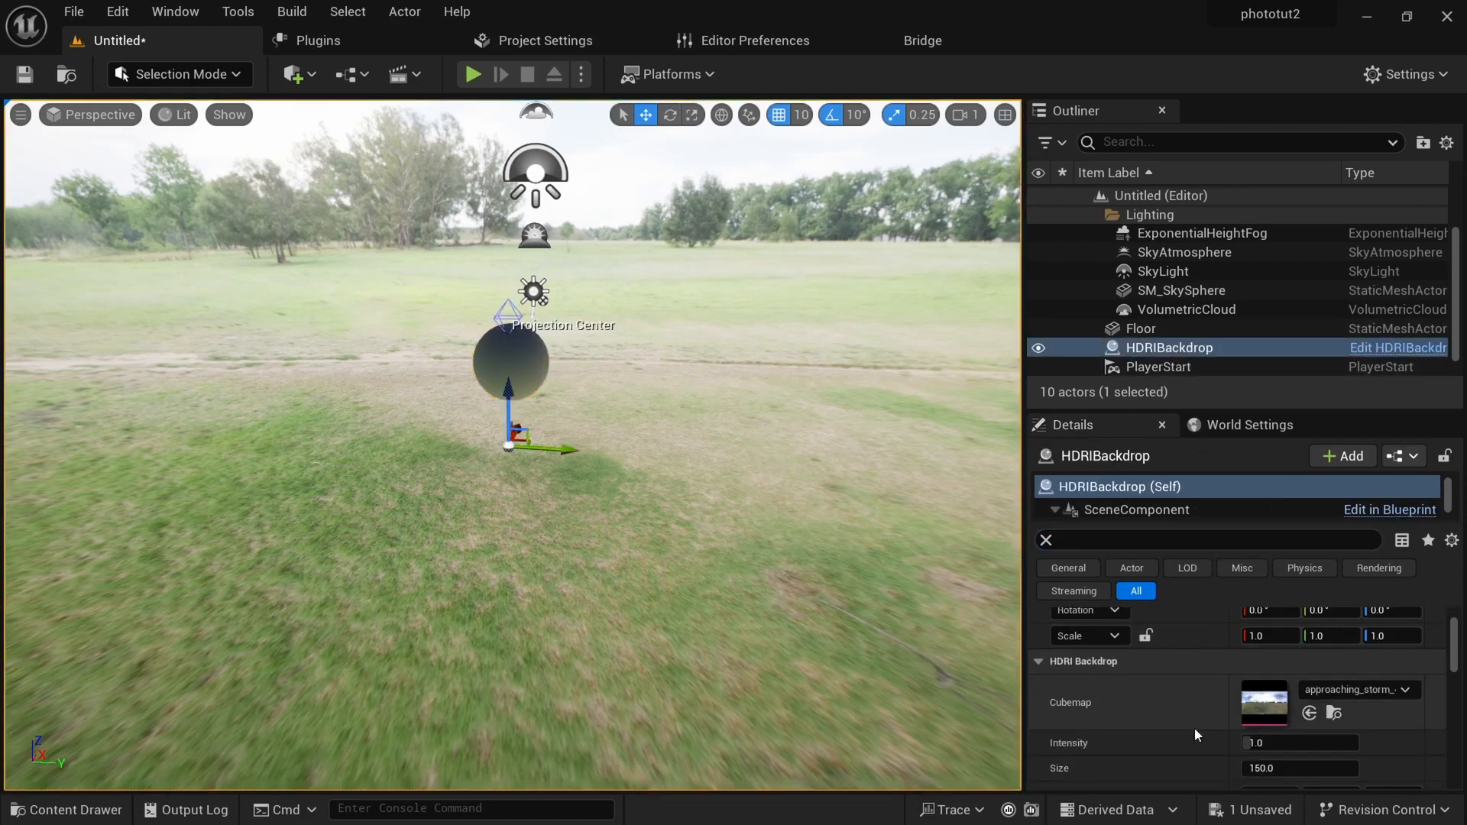
click(1310, 714)
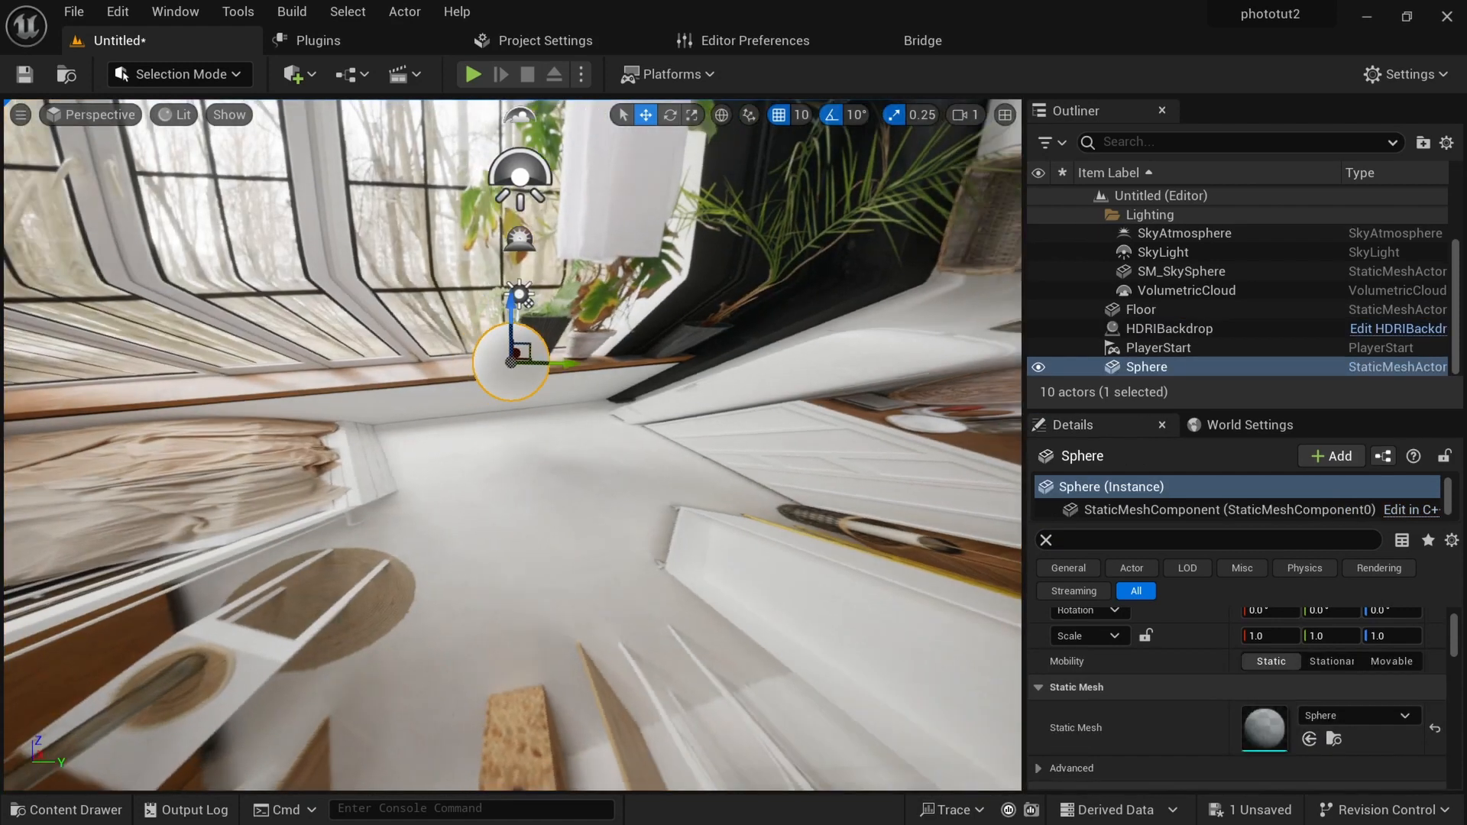
Enable Use Camera Projection in the advanced HDRI Backdrop settings of the HDRIBackdrop actor.
alt+drag(511, 367, 302, 356)
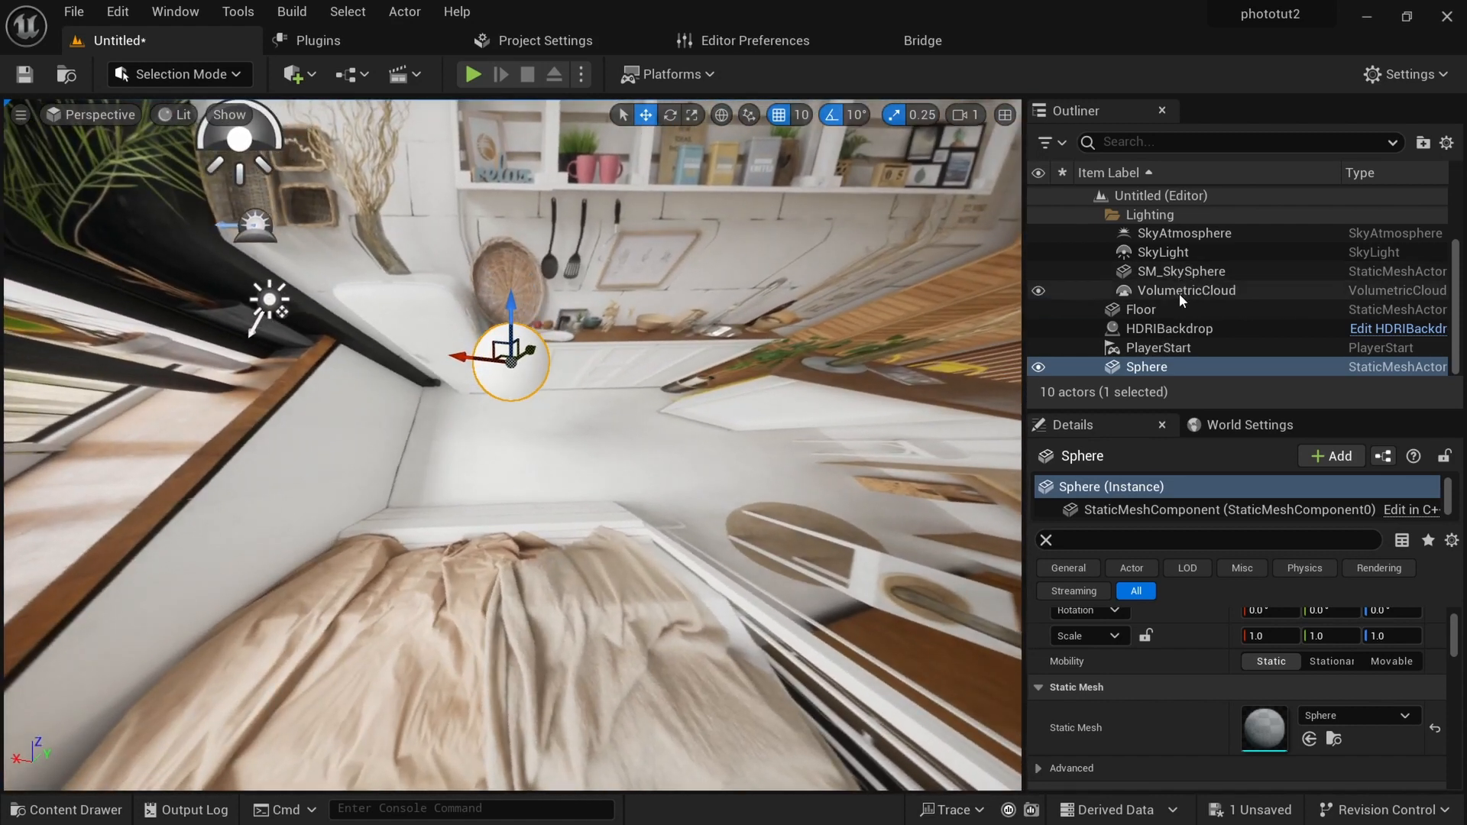
scroll(1178, 297, up, 1)
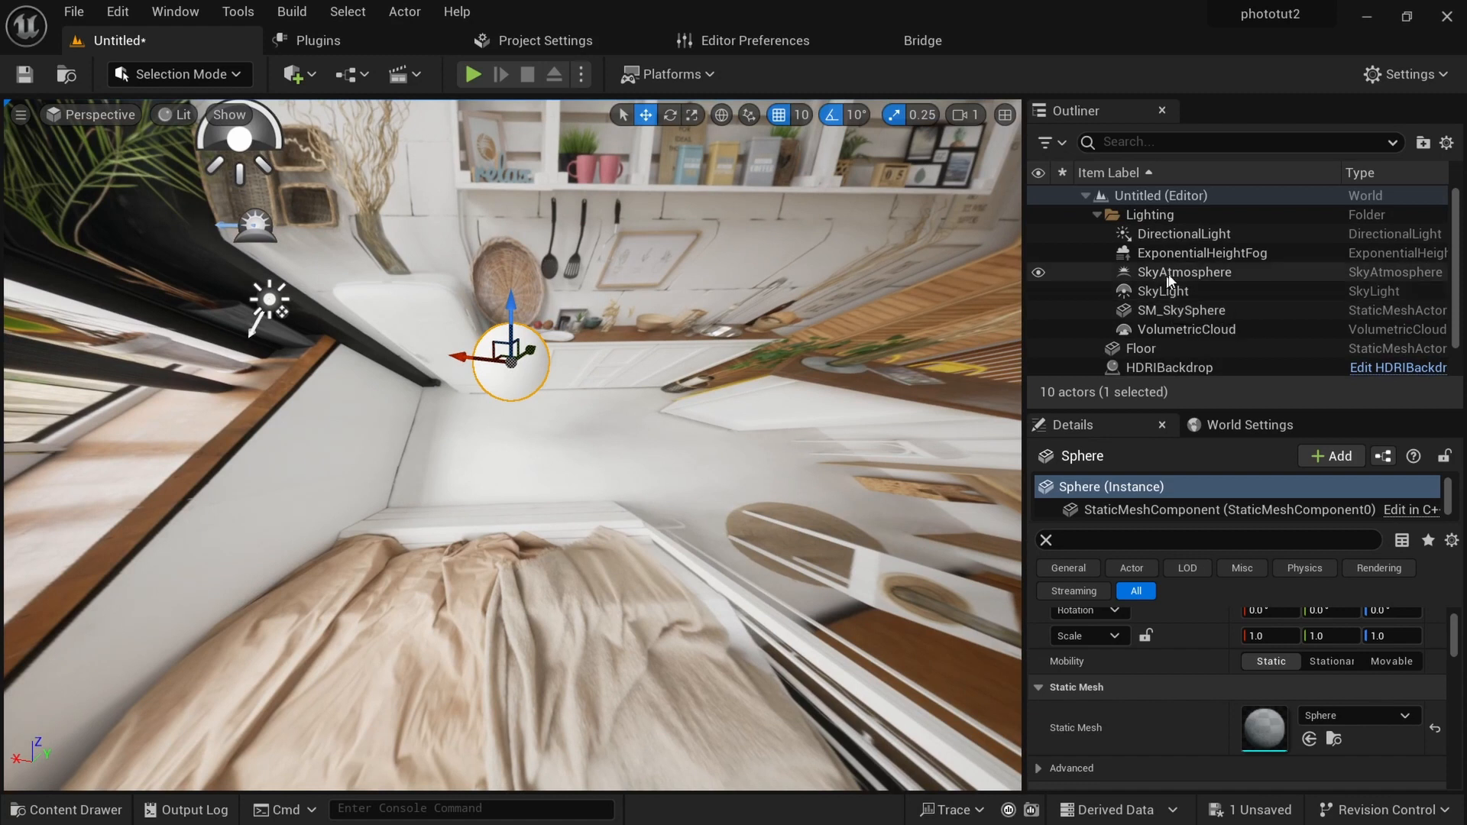
scroll(1161, 331, down, 1)
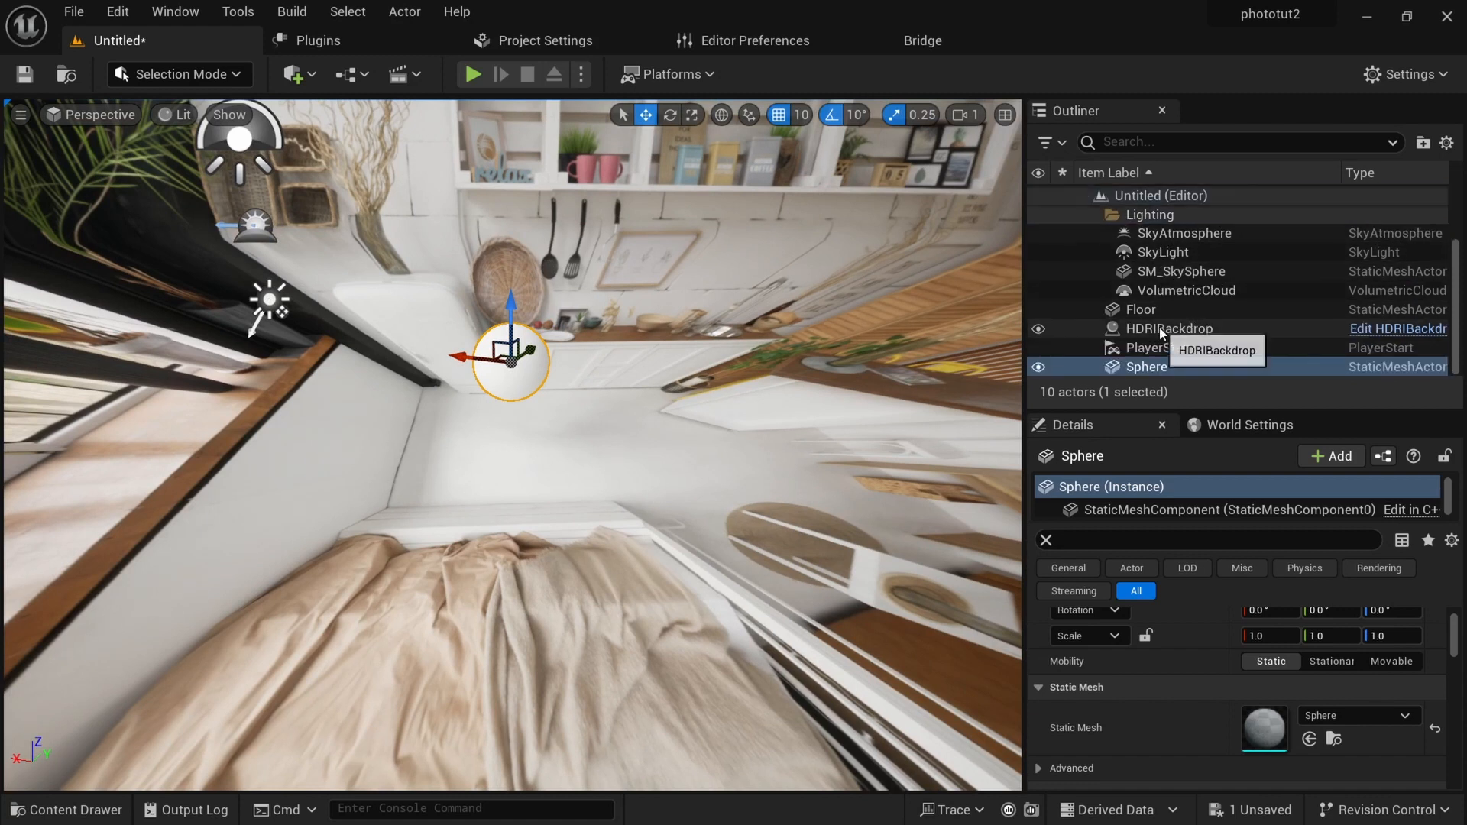
click(1161, 329)
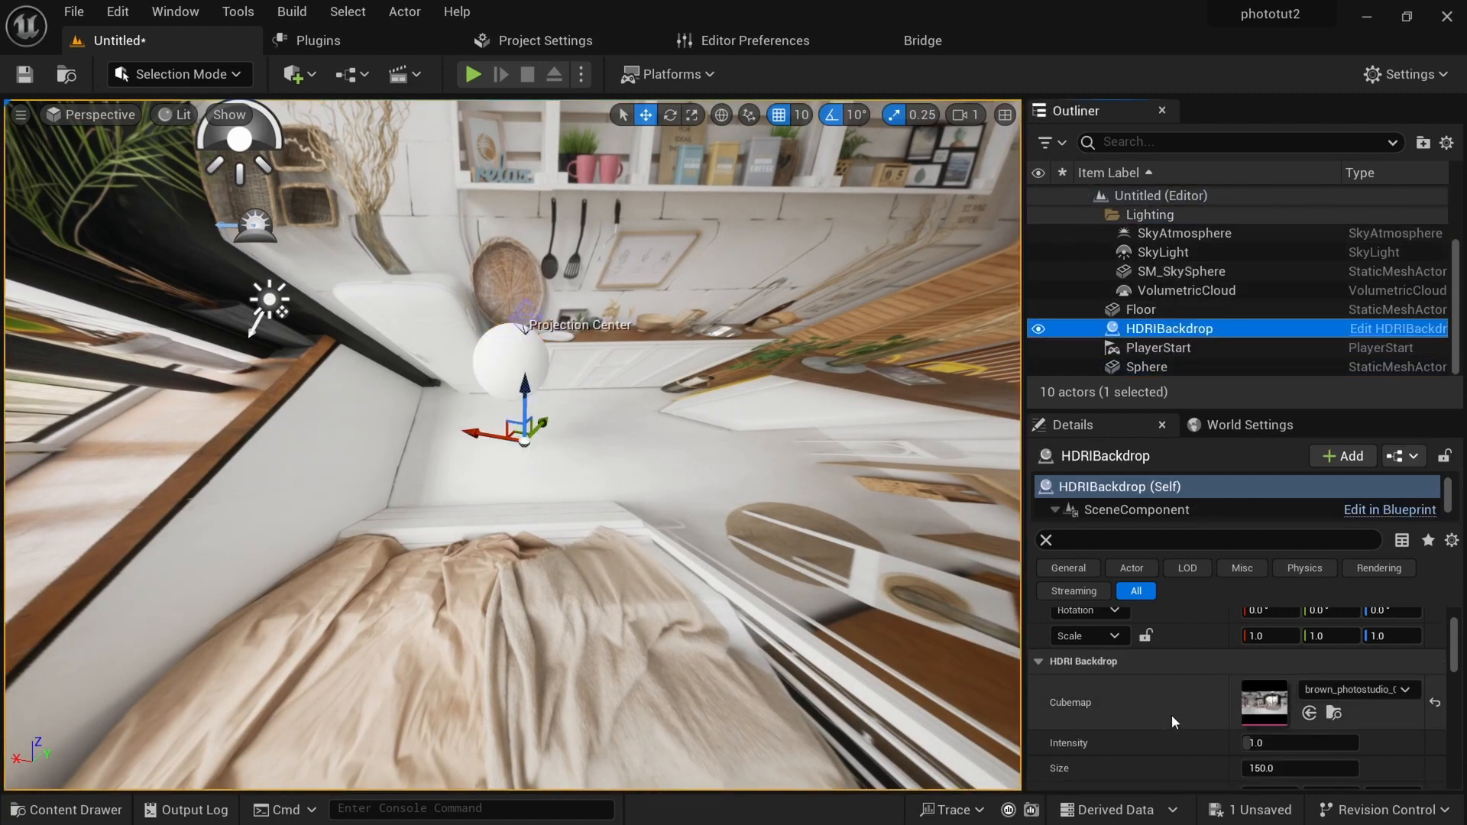
scroll(1171, 723, down, 3)
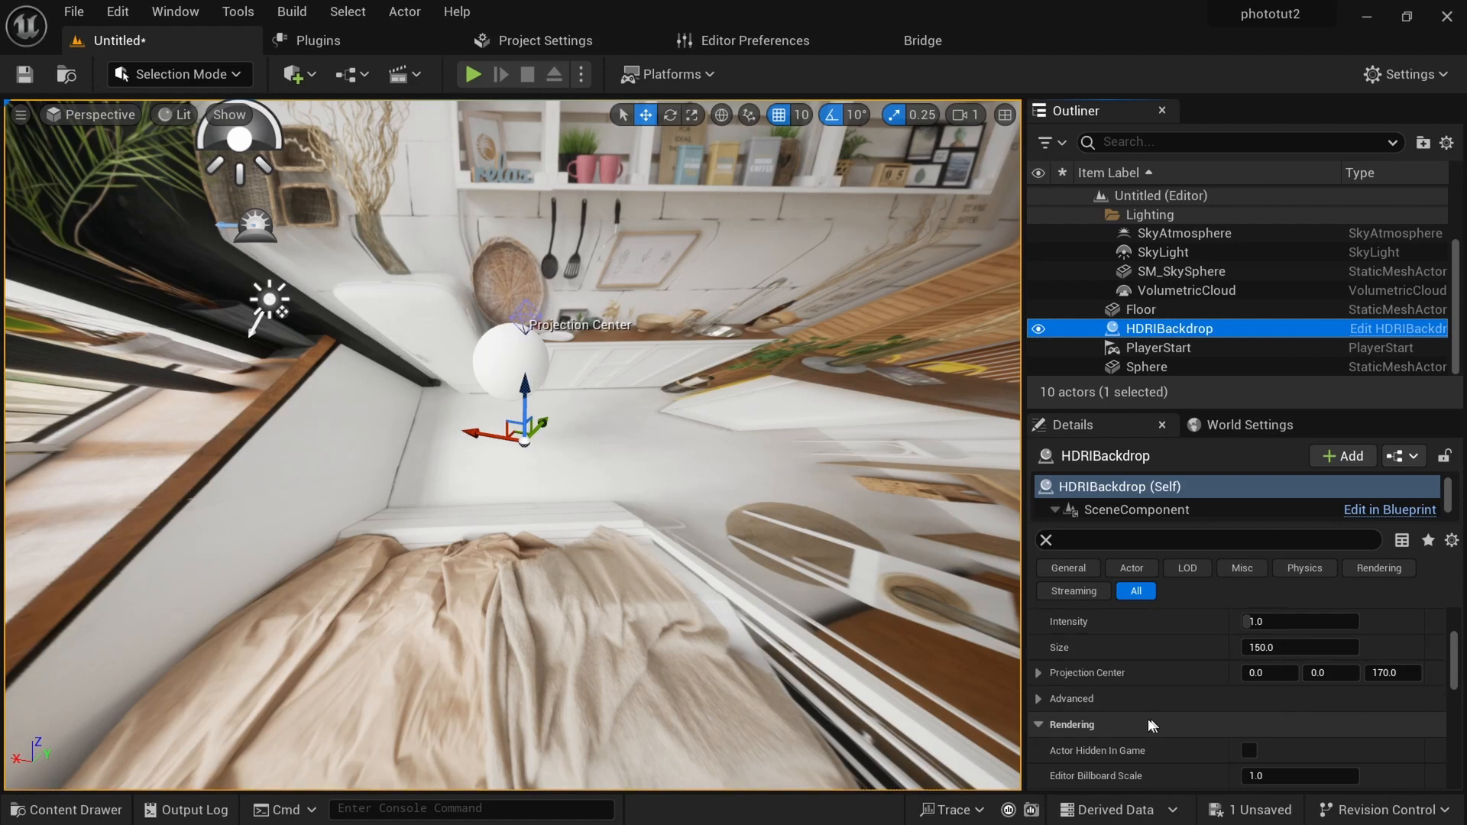
click(1041, 698)
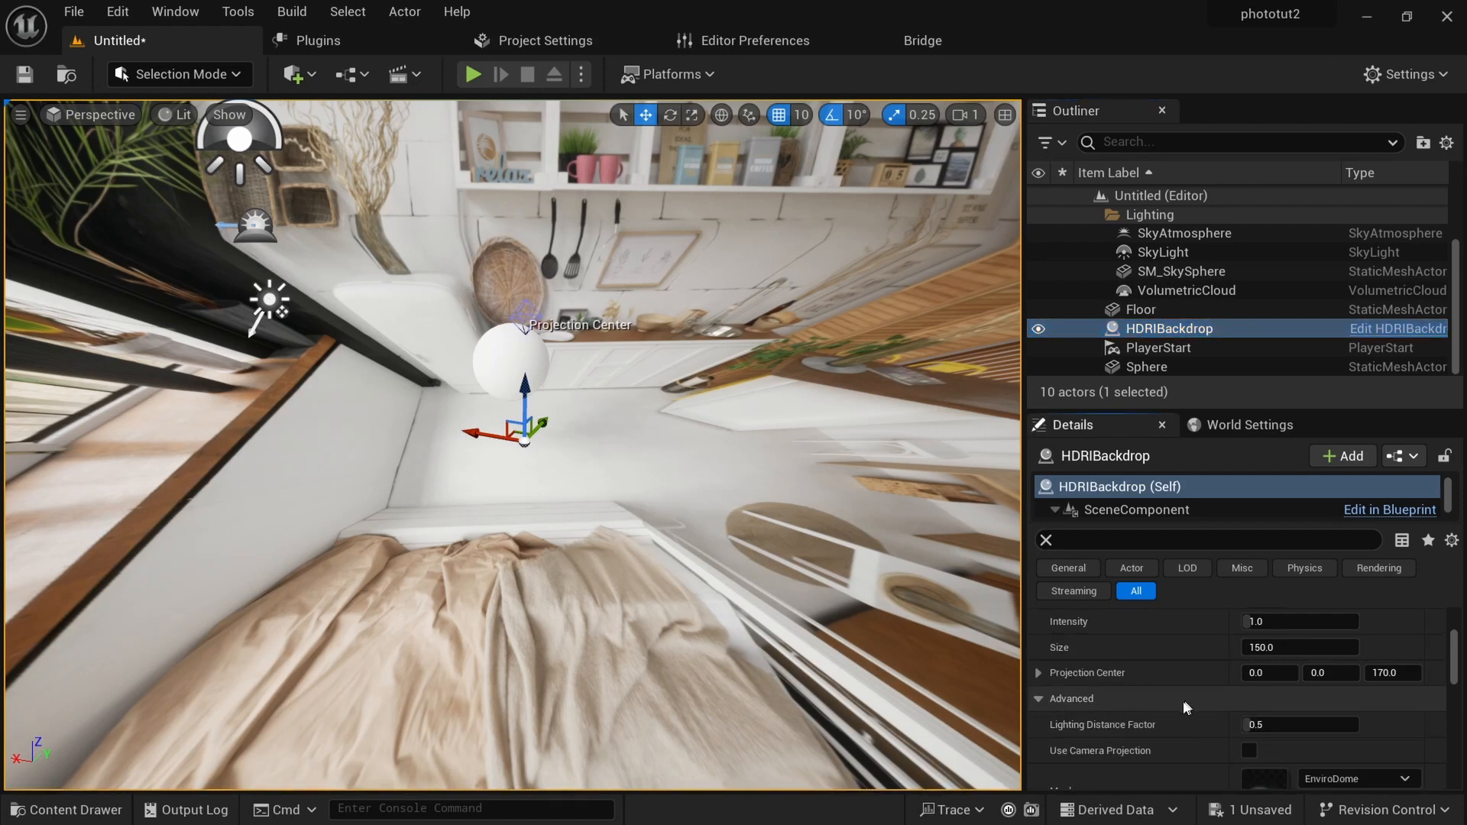
scroll(1187, 706, down, 2)
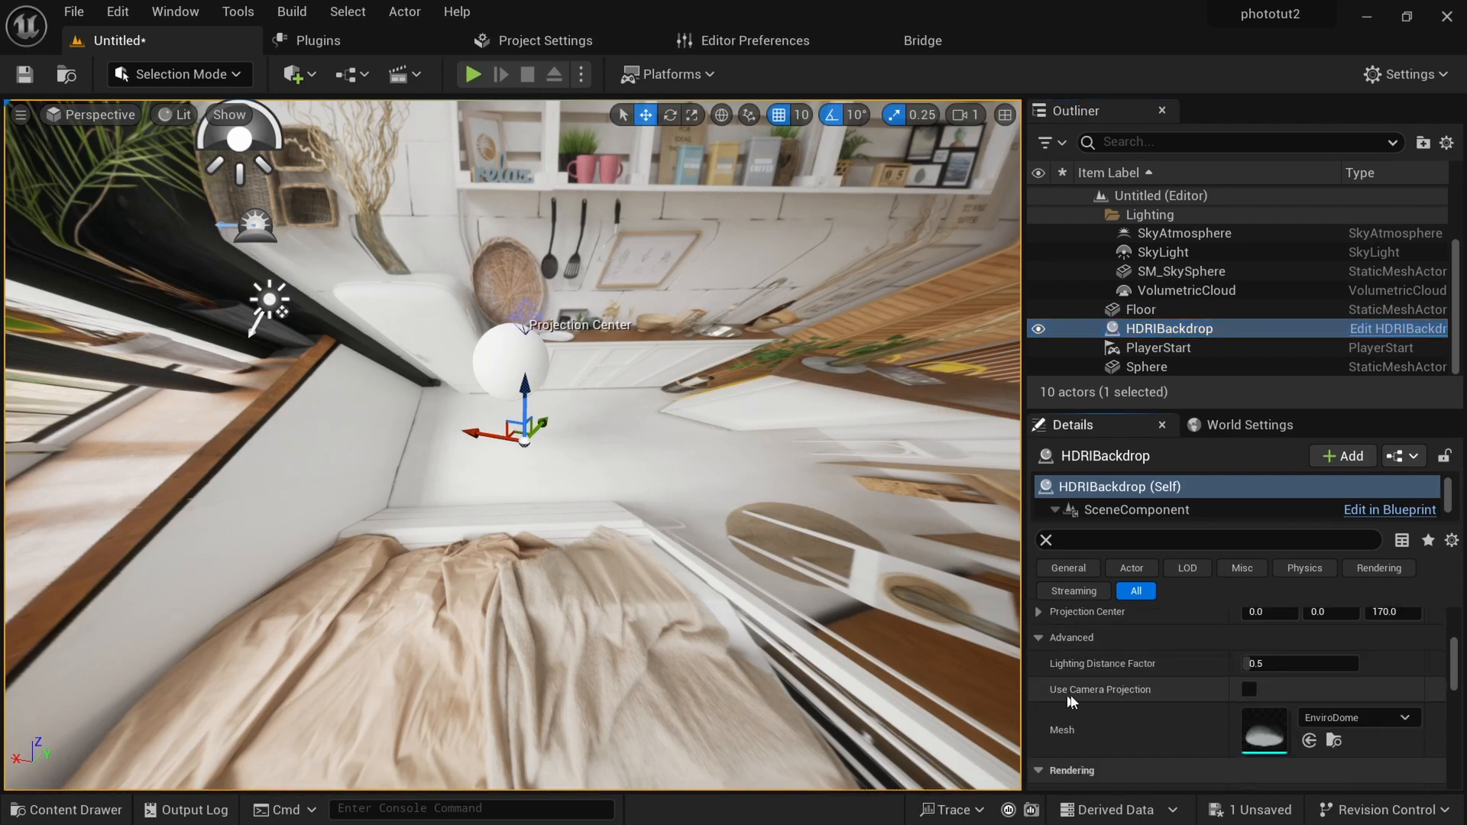
click(1250, 689)
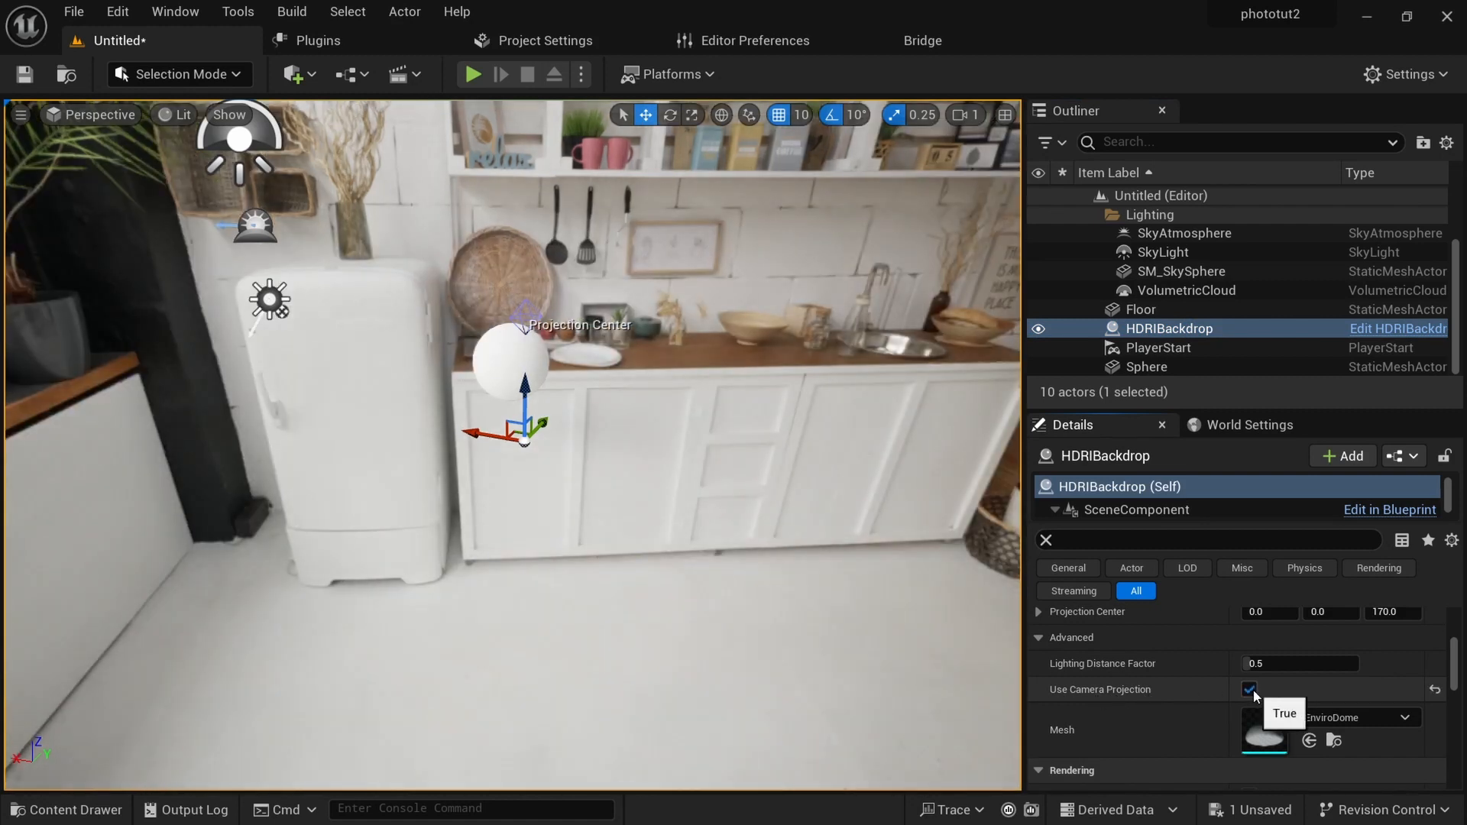
Select the sphere and examine the kitchen backdrop around it from several angles.
click(510, 365)
alt+drag(481, 494, 422, 630)
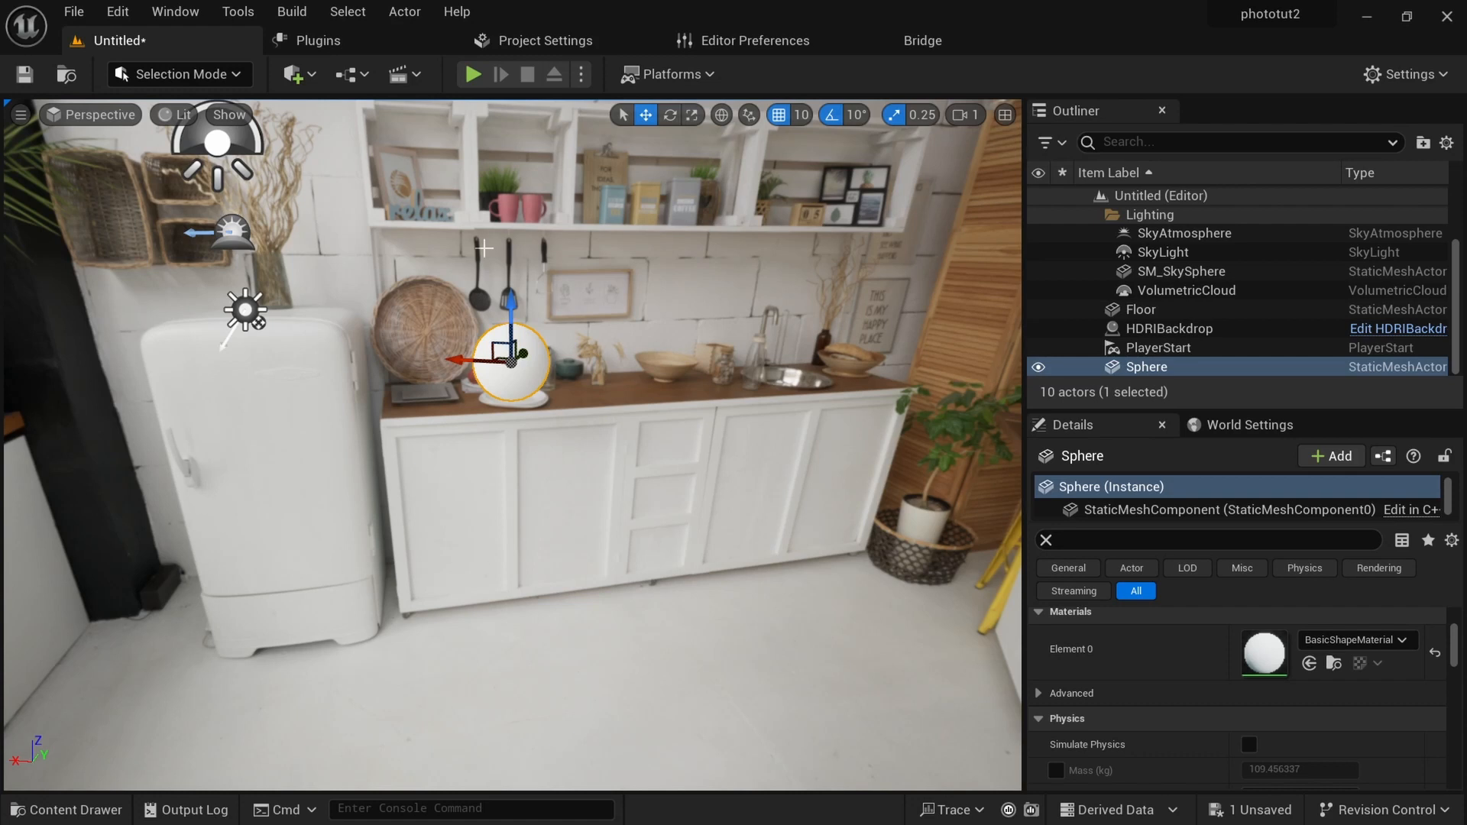
alt+drag(583, 406, 637, 447)
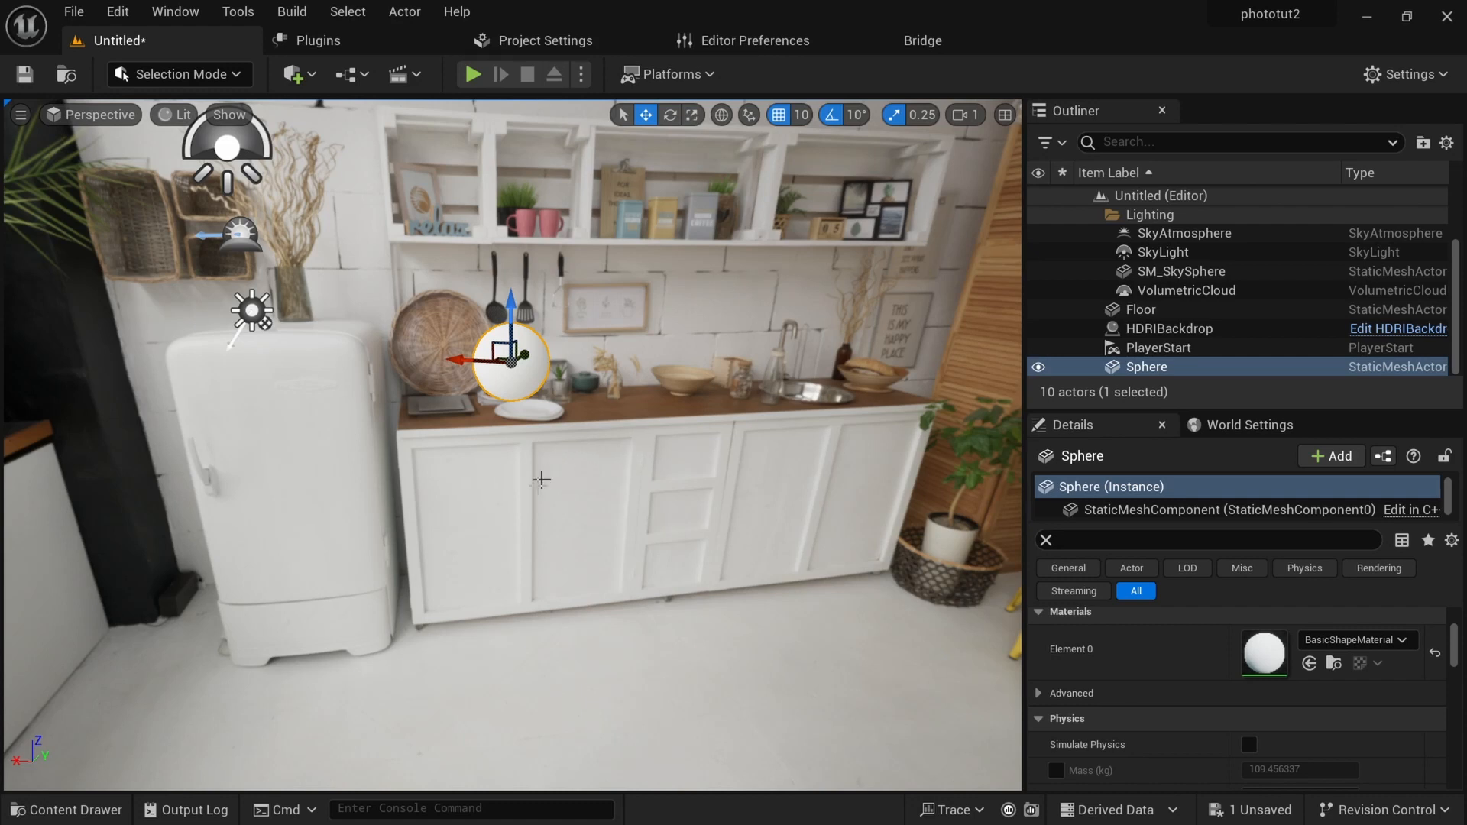
mouse_move(542, 482)
alt+mouse_down()
mouse_move(581, 483)
mouse_move(505, 493)
mouse_move(531, 501)
alt+mouse_up()
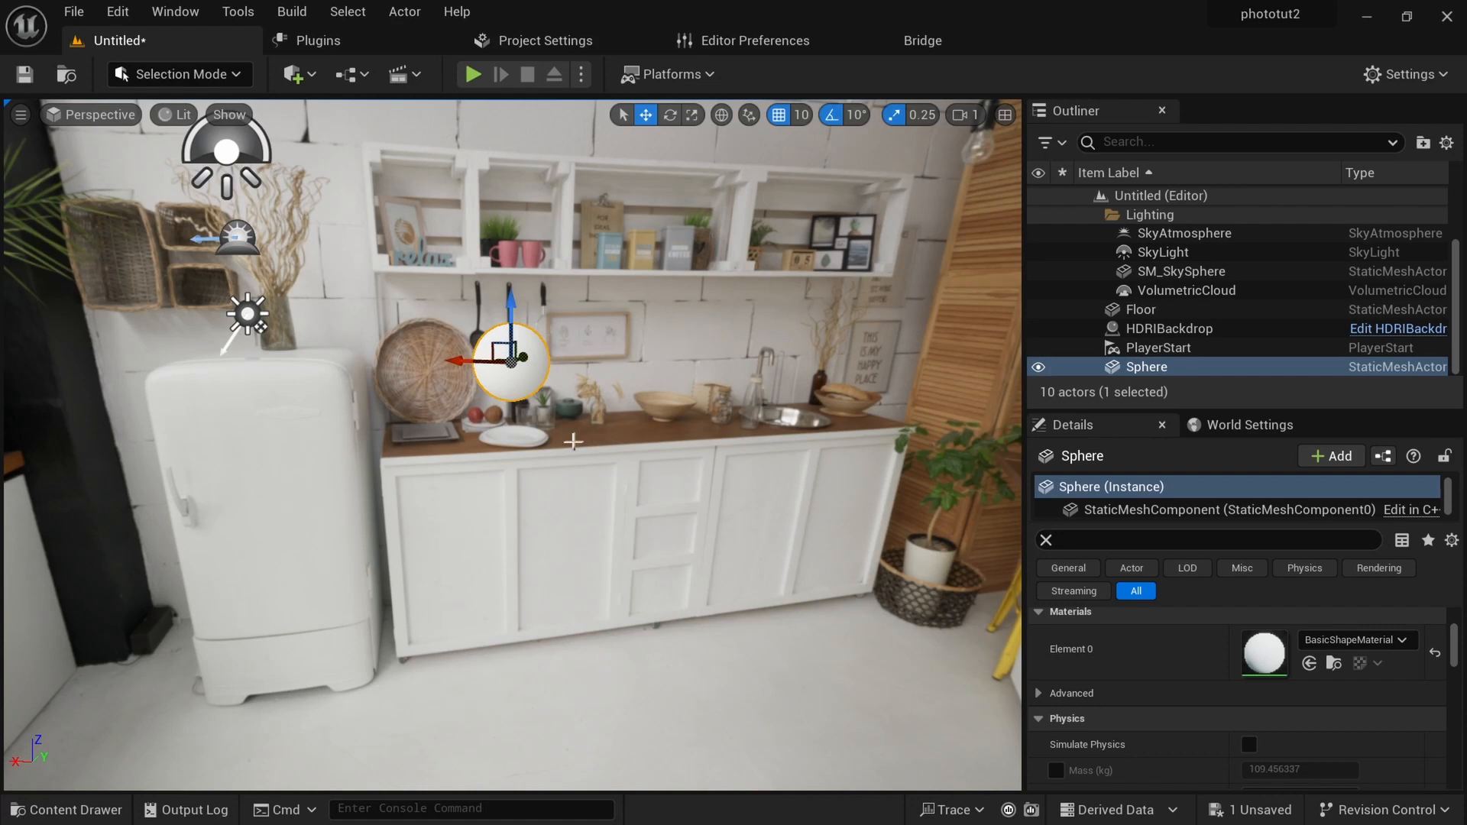
alt+drag(475, 457, 650, 412)
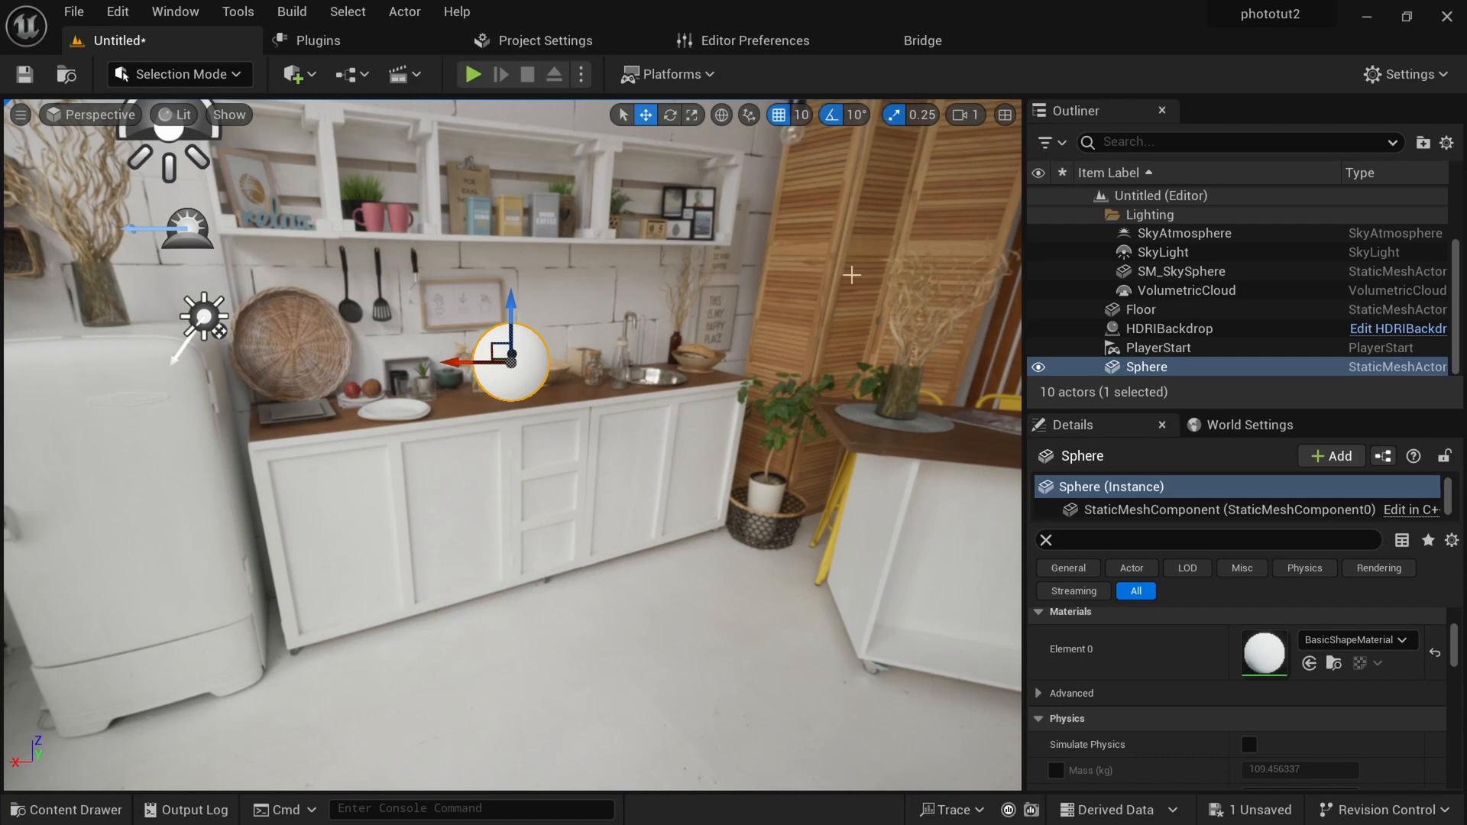
Browse the local assets in Bridge and expand the project's Megascans content folder.
click(925, 42)
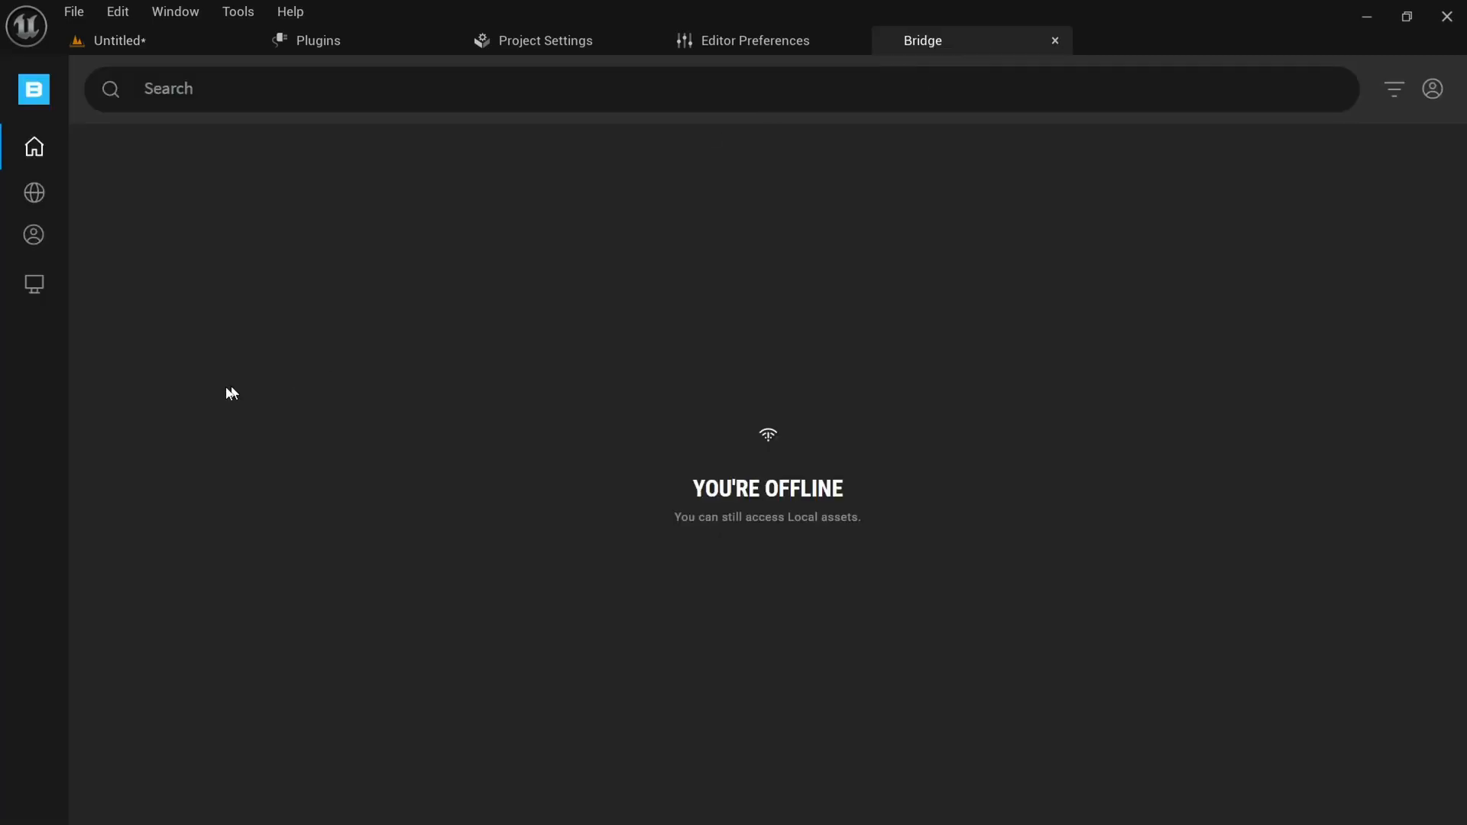
click(33, 286)
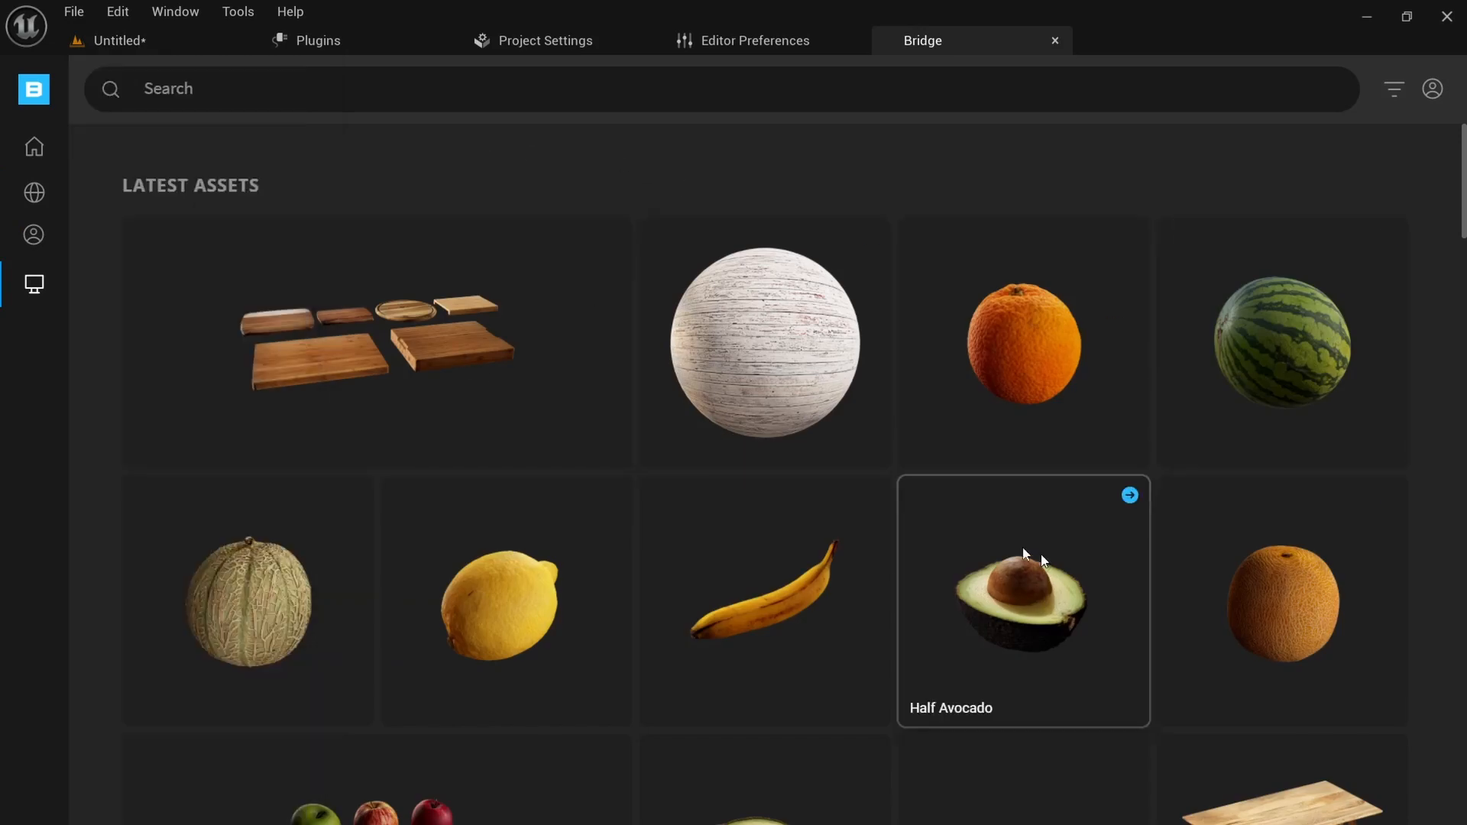
scroll(911, 558, down, 5)
scroll(911, 549, up, 4)
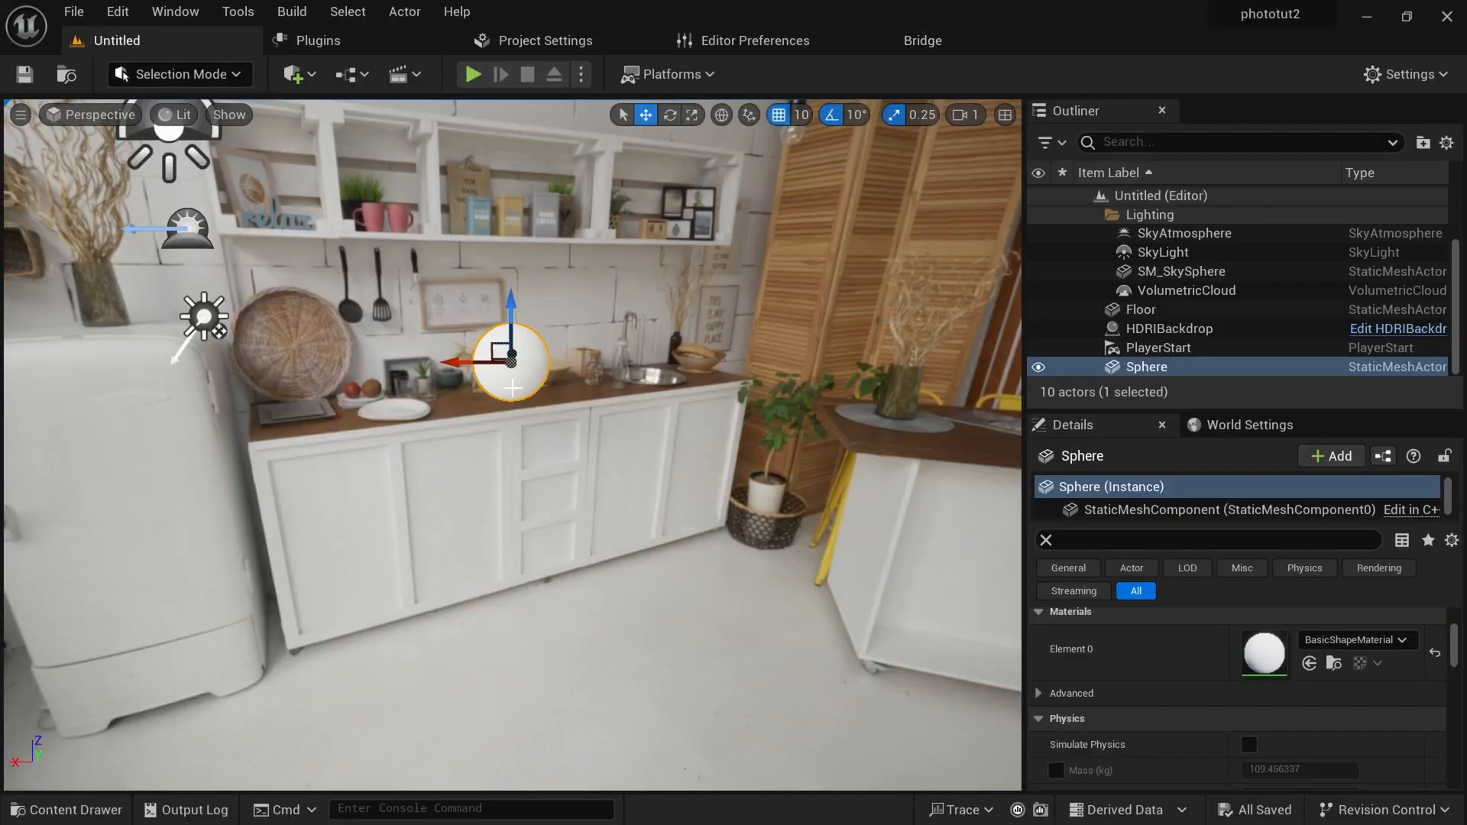
key(ctrl+space)
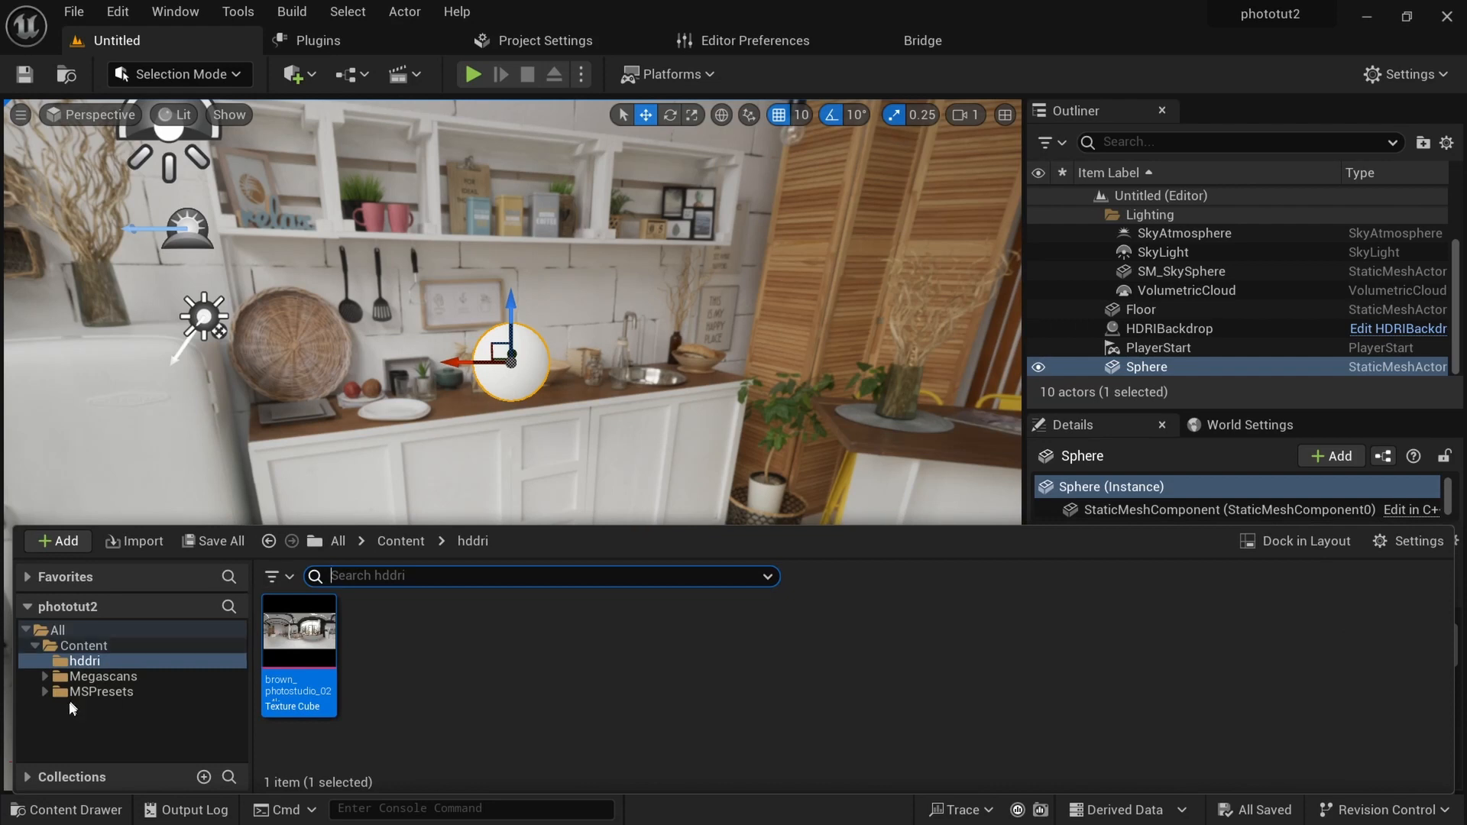
click(104, 675)
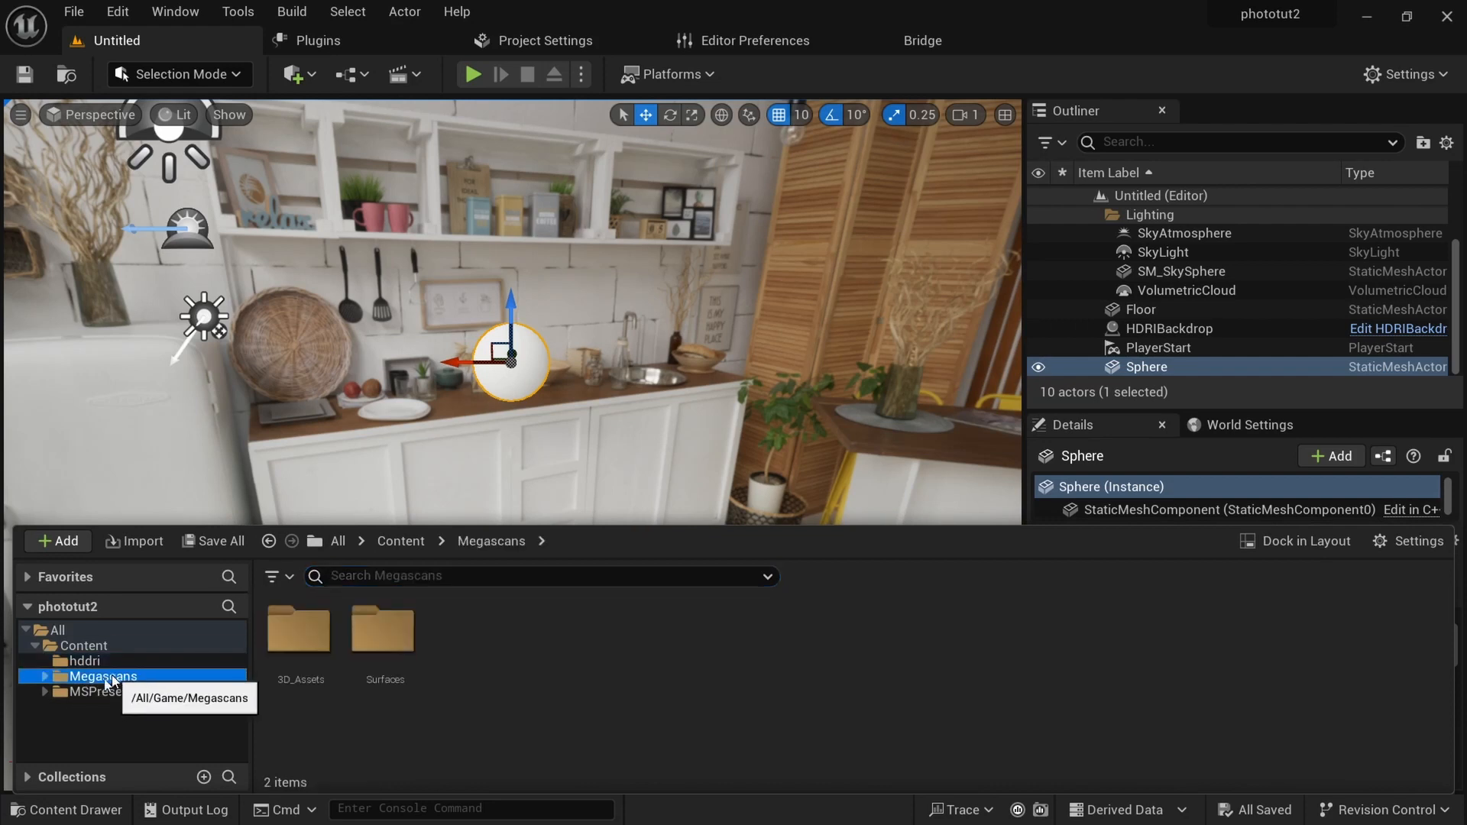
click(43, 676)
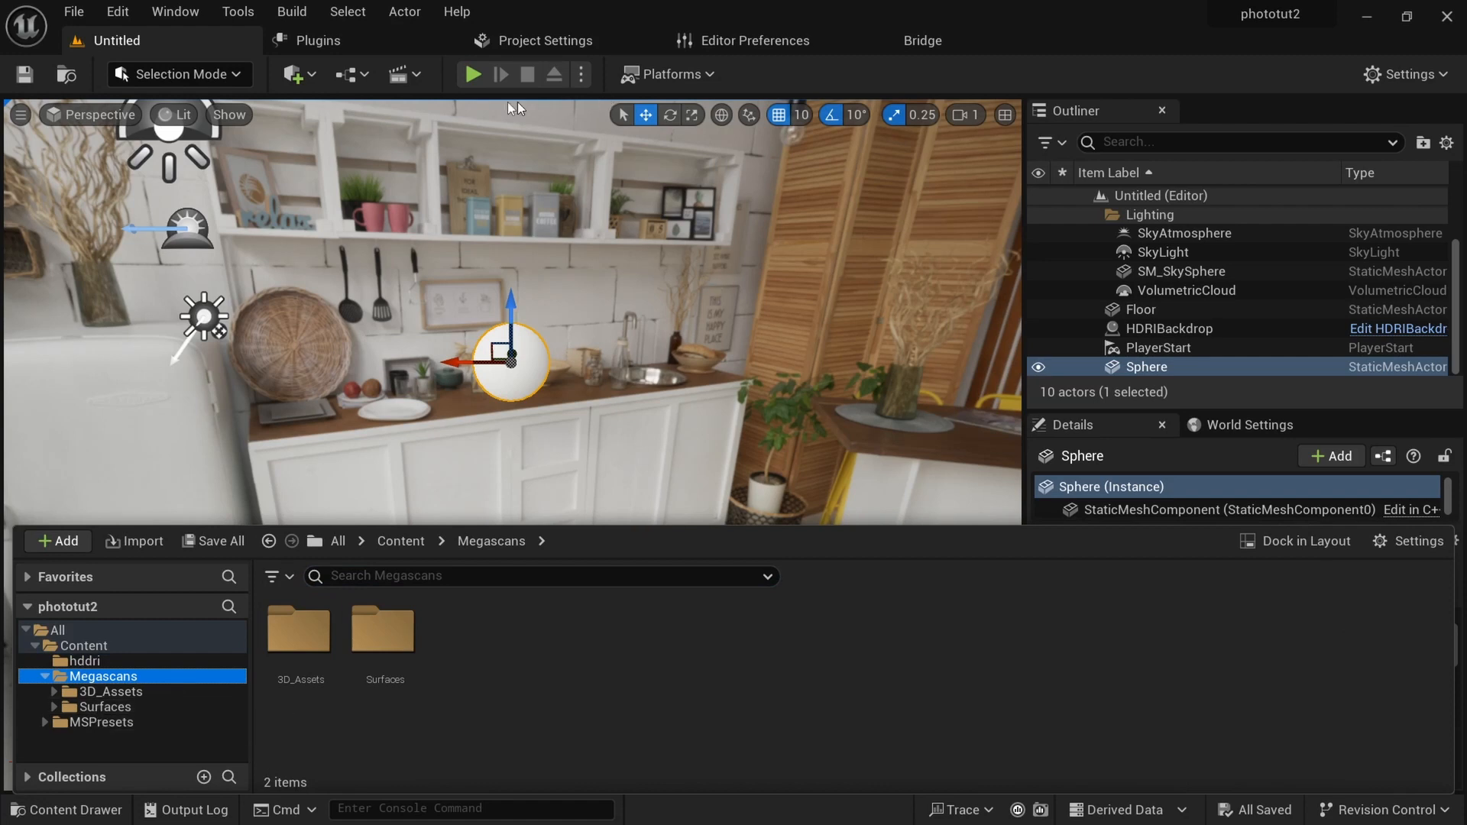
Add a cube shape to the level and raise it next to the sphere.
click(300, 74)
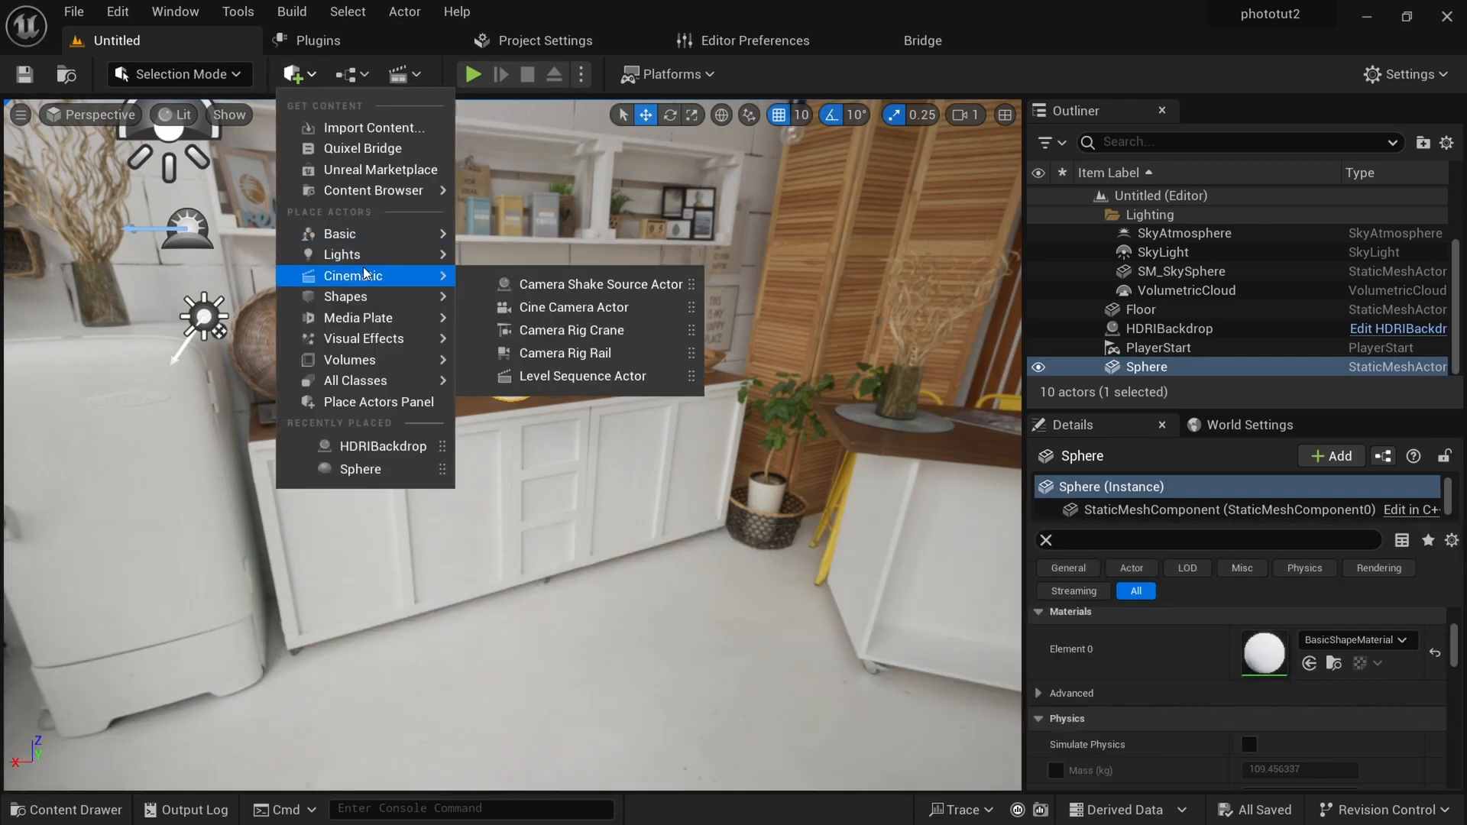
mouse_move(360, 297)
click(533, 305)
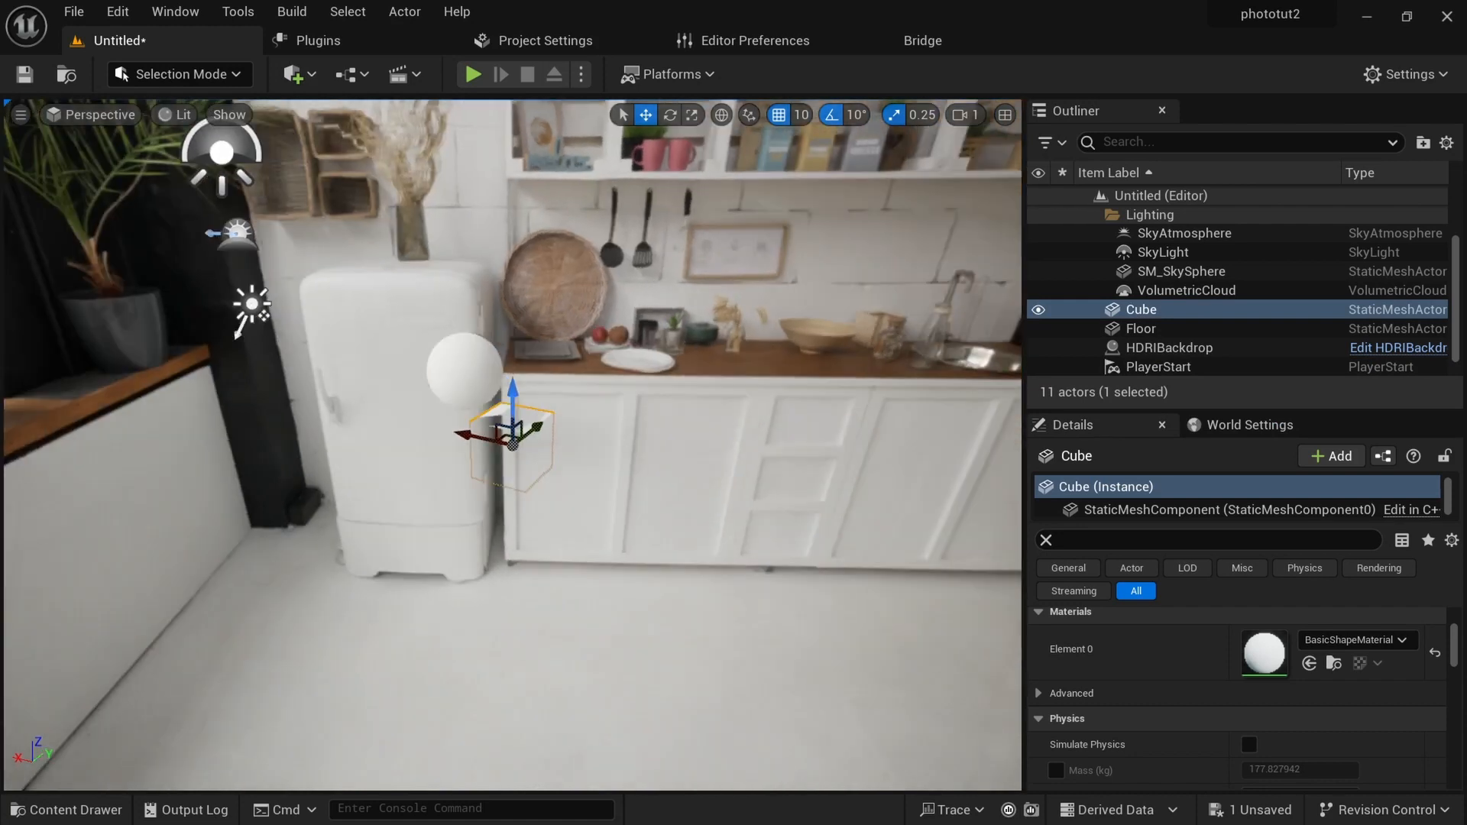
alt+drag(645, 406, 522, 324)
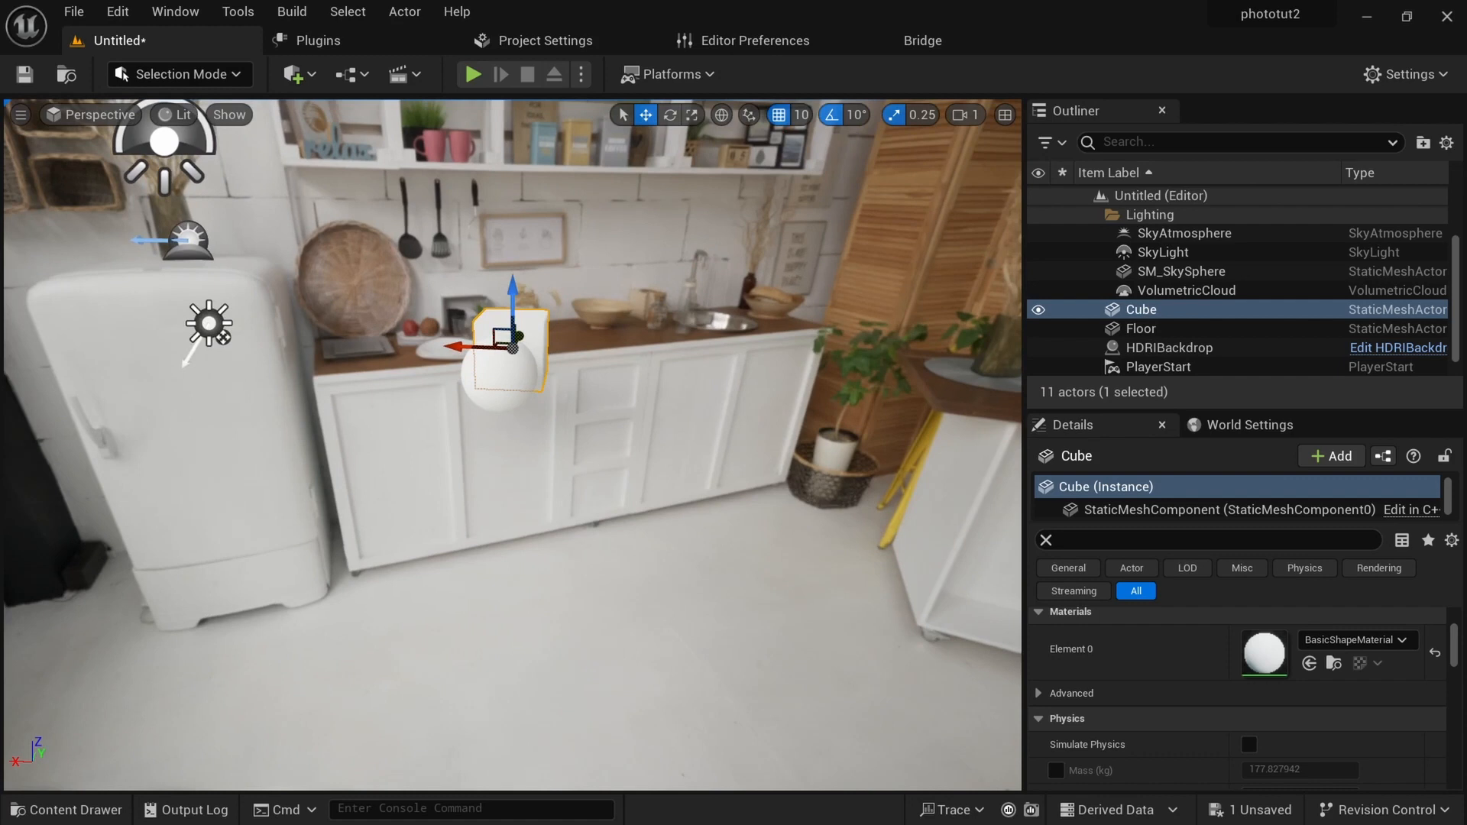
alt+drag(474, 462, 535, 499)
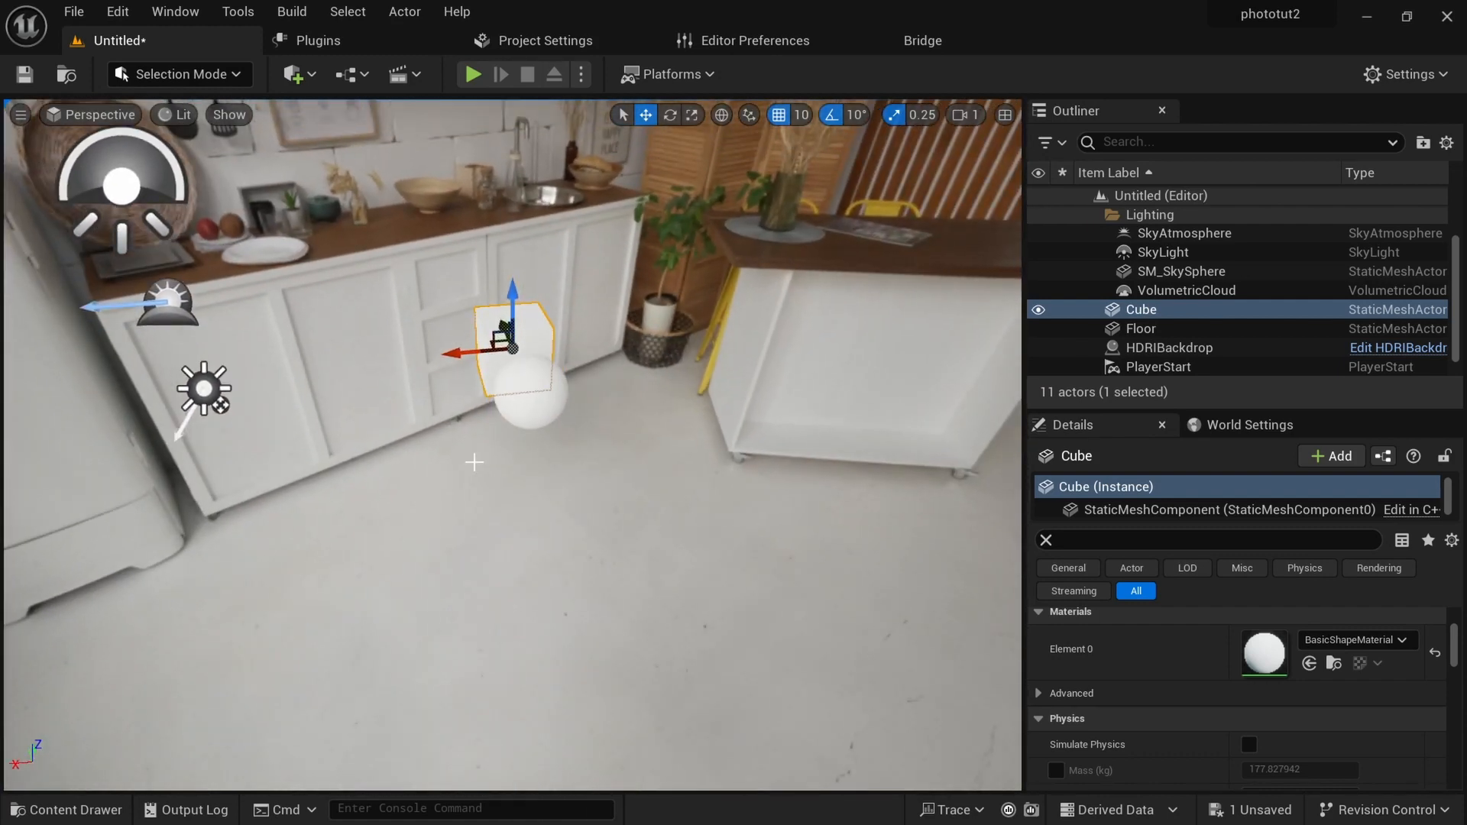
Scale the cube up into a large block in front of the kitchen cabinets.
key(e)
key(r)
drag(510, 349, 539, 318)
alt+drag(540, 381, 639, 379)
drag(508, 300, 513, 233)
key(w)
alt+drag(513, 233, 828, 416)
Delete the Sphere actor from the level.
scroll(1147, 348, down, 1)
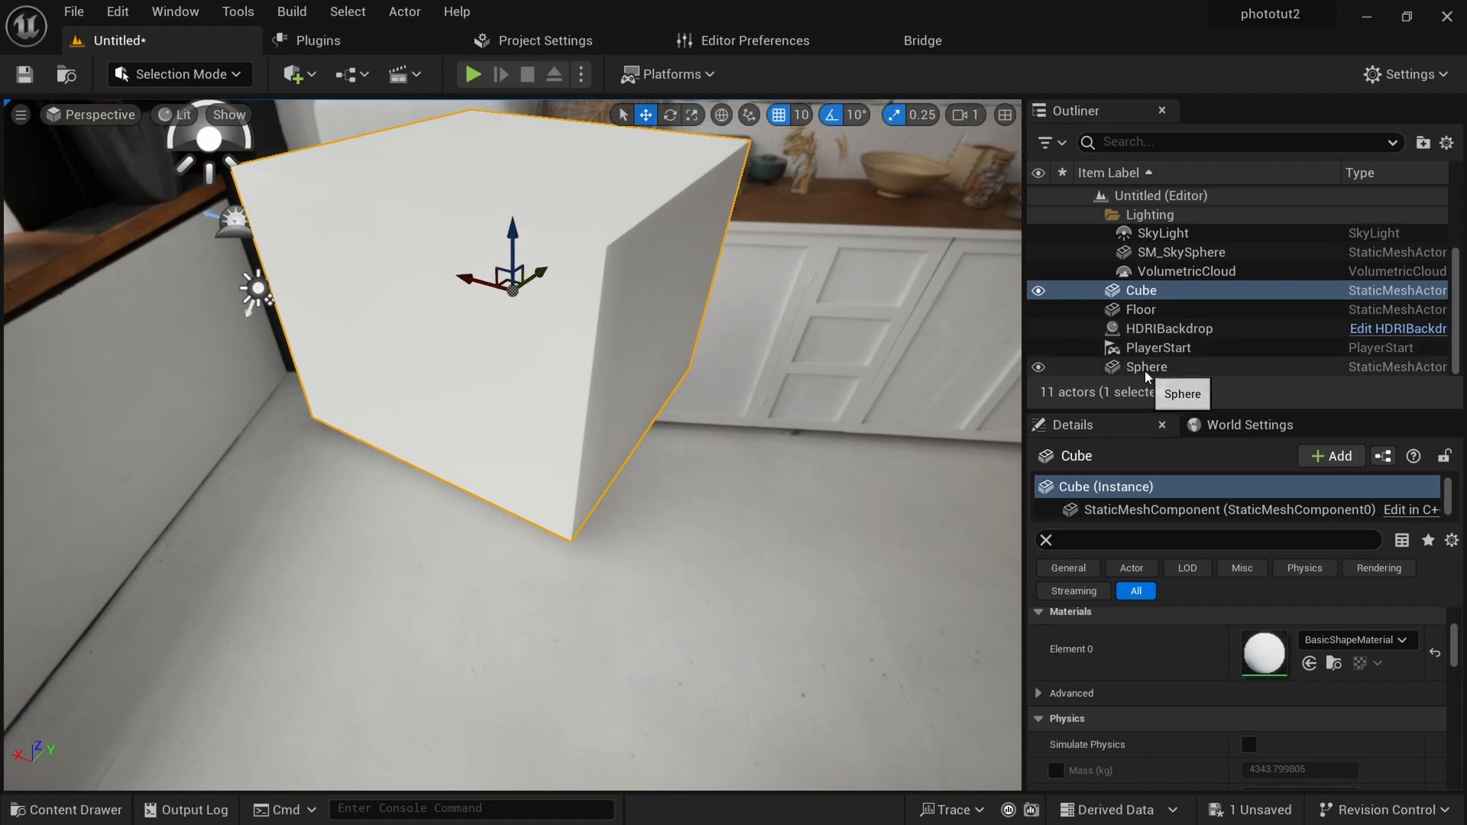
click(1147, 369)
key(Delete)
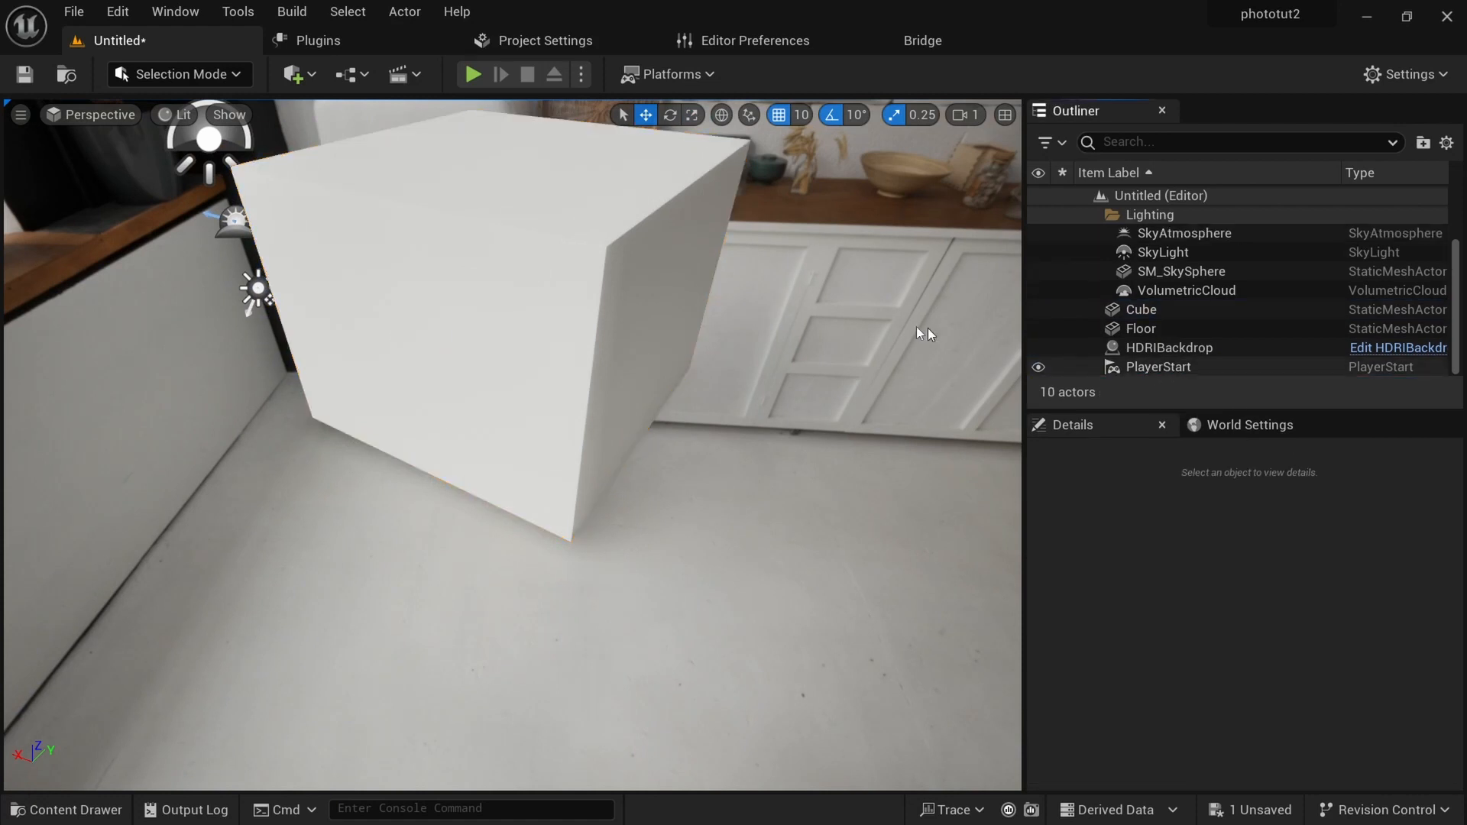
Select the cube and look across its top face toward the kitchen shelves like a tabletop.
click(479, 327)
middle_drag(479, 327, 603, 413)
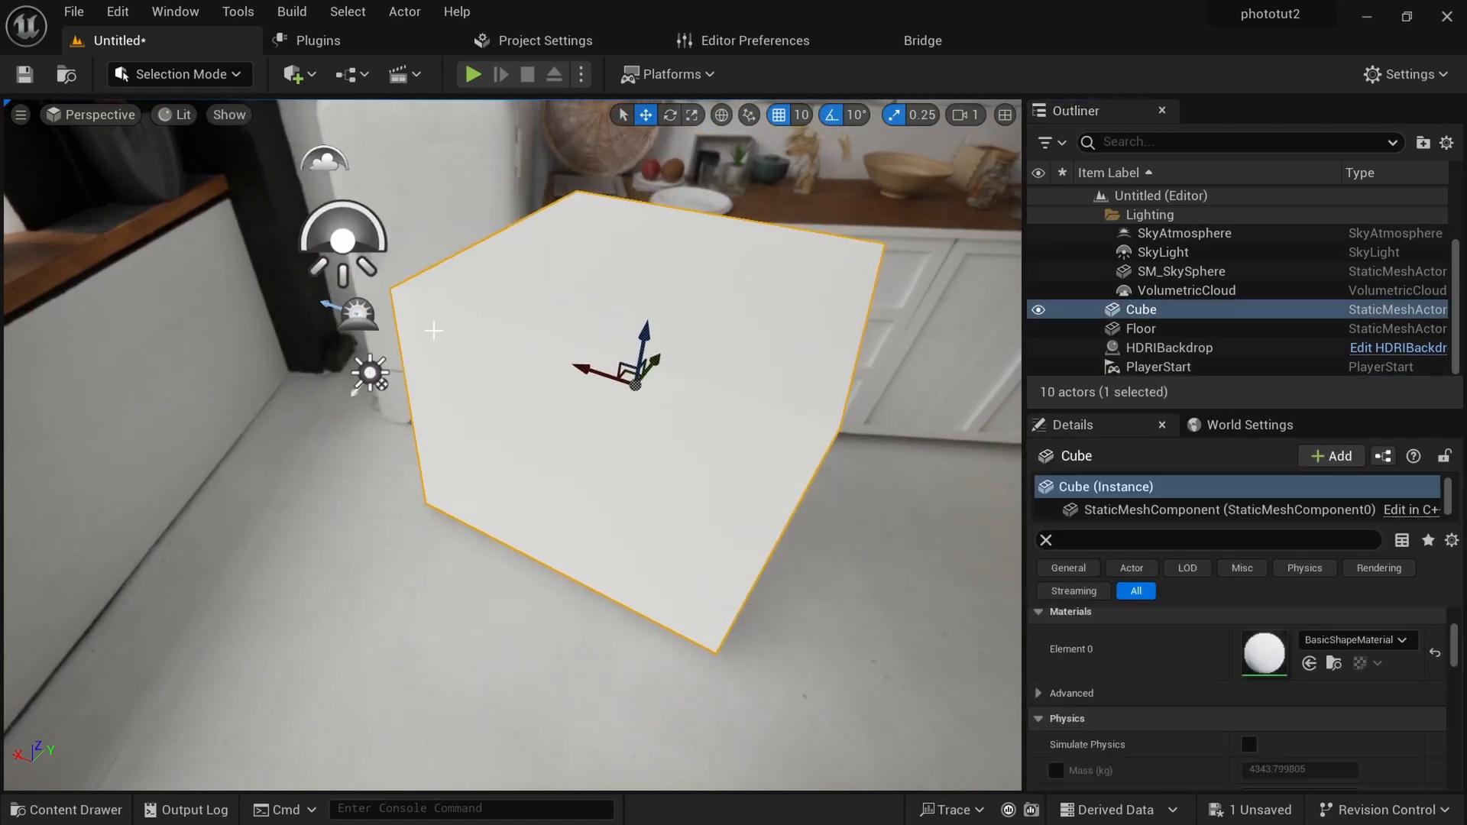
alt+drag(433, 328, 600, 333)
scroll(570, 298, up, 1)
middle_drag(567, 298, 472, 510)
scroll(571, 296, up, 1)
alt+drag(570, 296, 560, 541)
middle_drag(561, 541, 574, 503)
scroll(551, 532, up, 2)
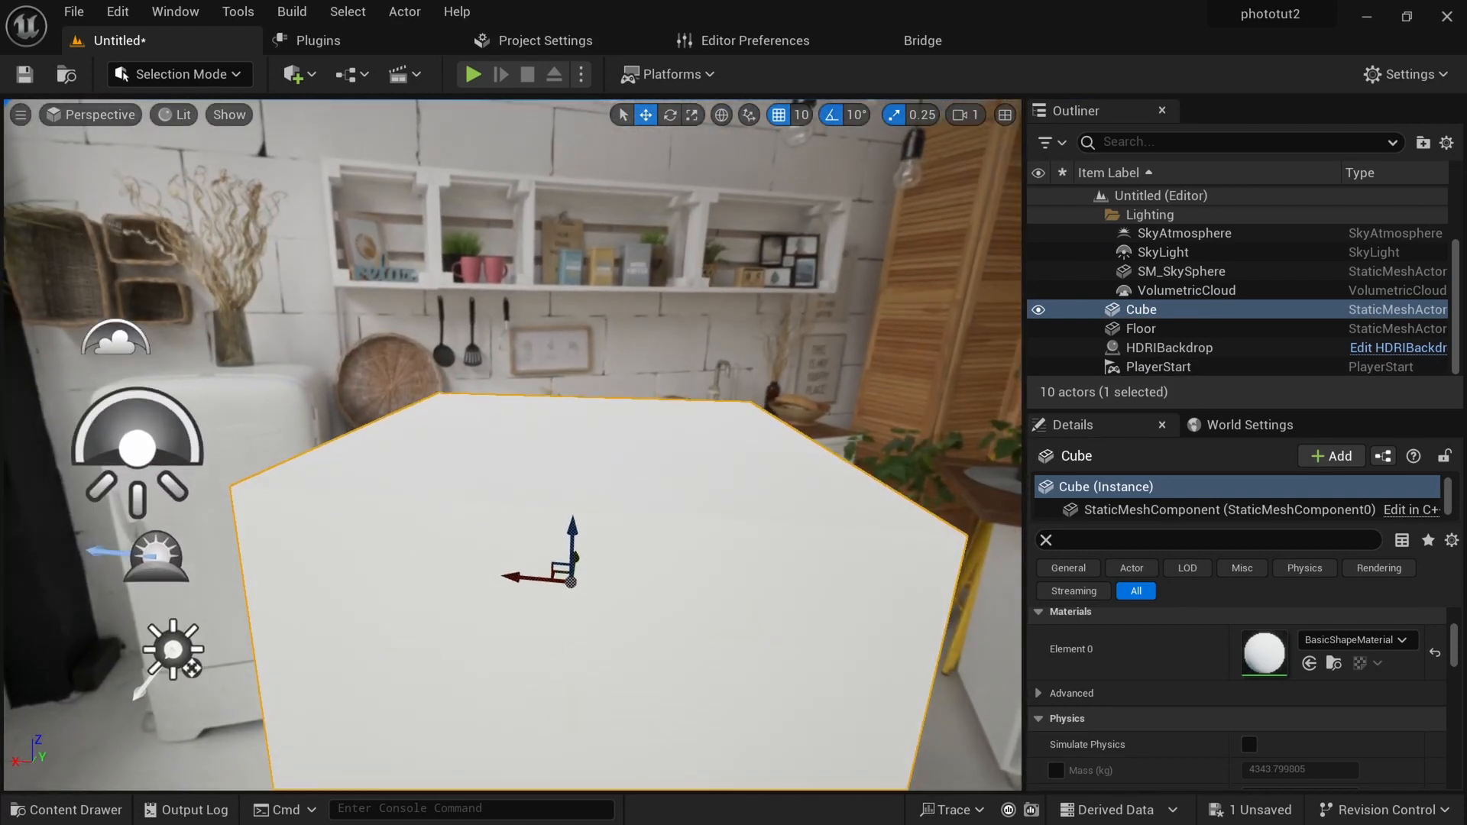
mouse_move(451, 502)
alt+mouse_down()
mouse_move(479, 517)
mouse_move(453, 523)
alt+mouse_up()
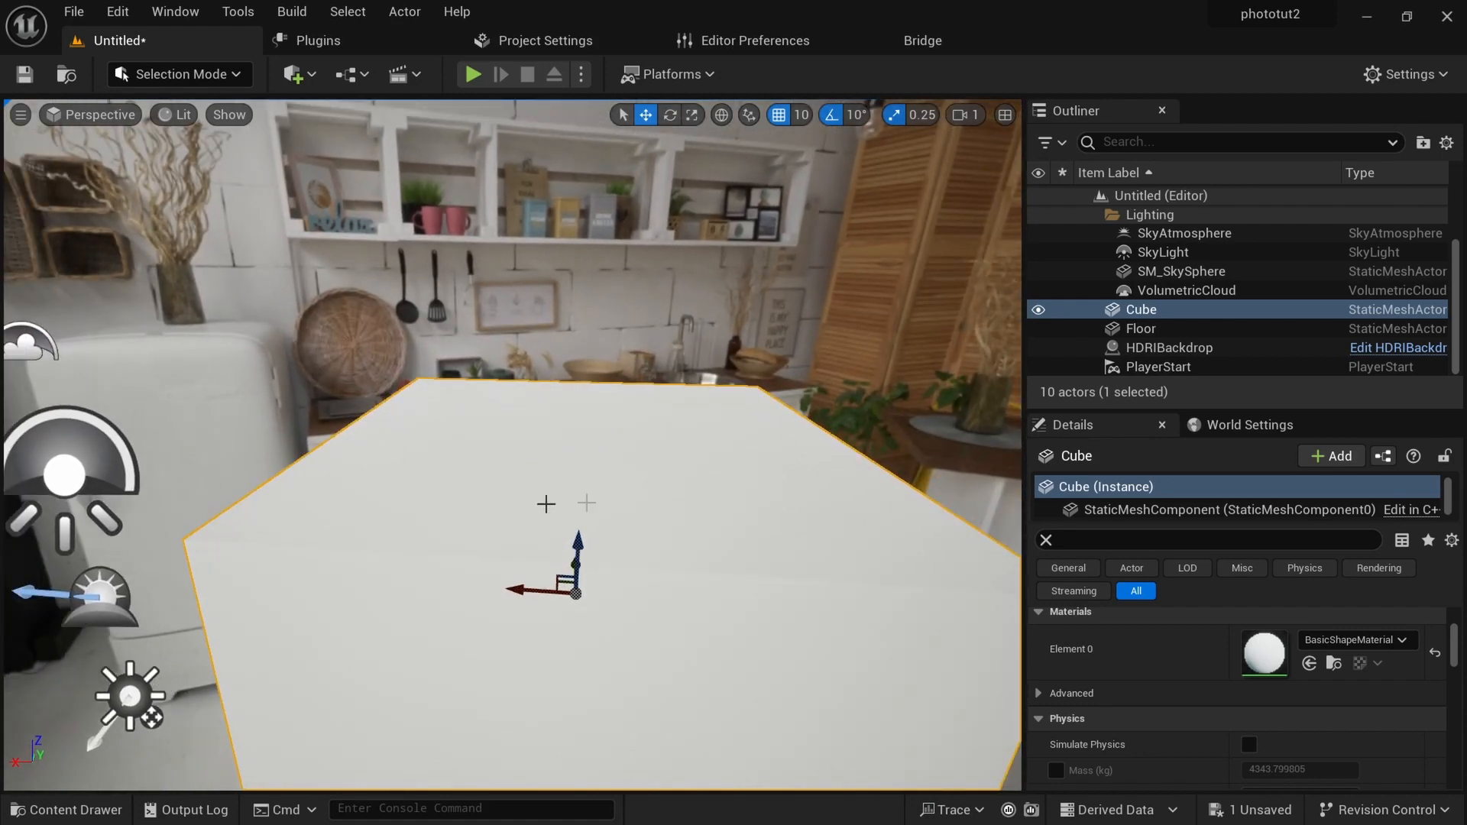
Apply the MI_Painted_Wooden_Planks_wdvlbdds_8K material instance from the Megascans Surfaces folder to the cube.
key(ctrl+space)
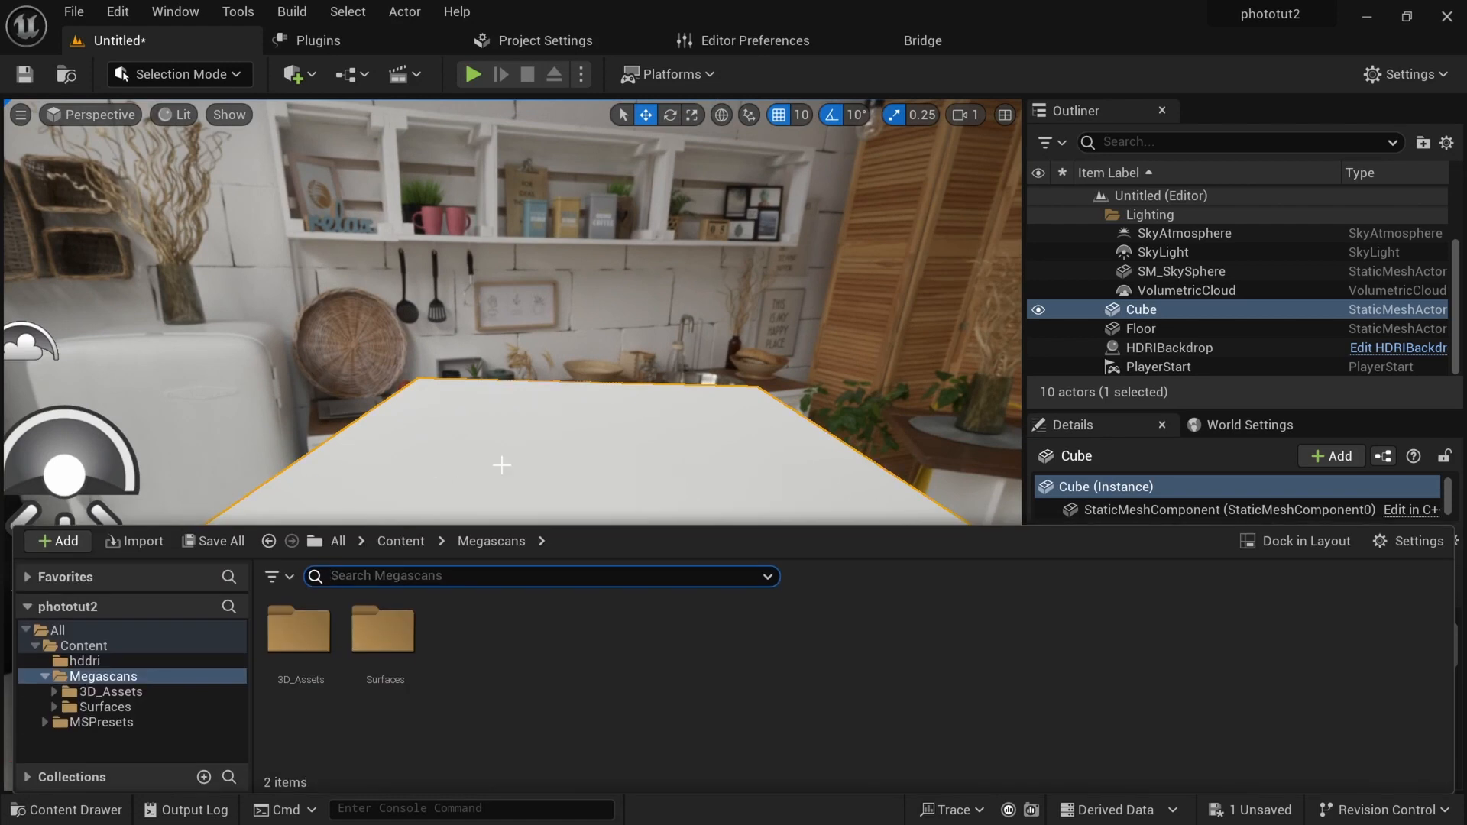
click(111, 709)
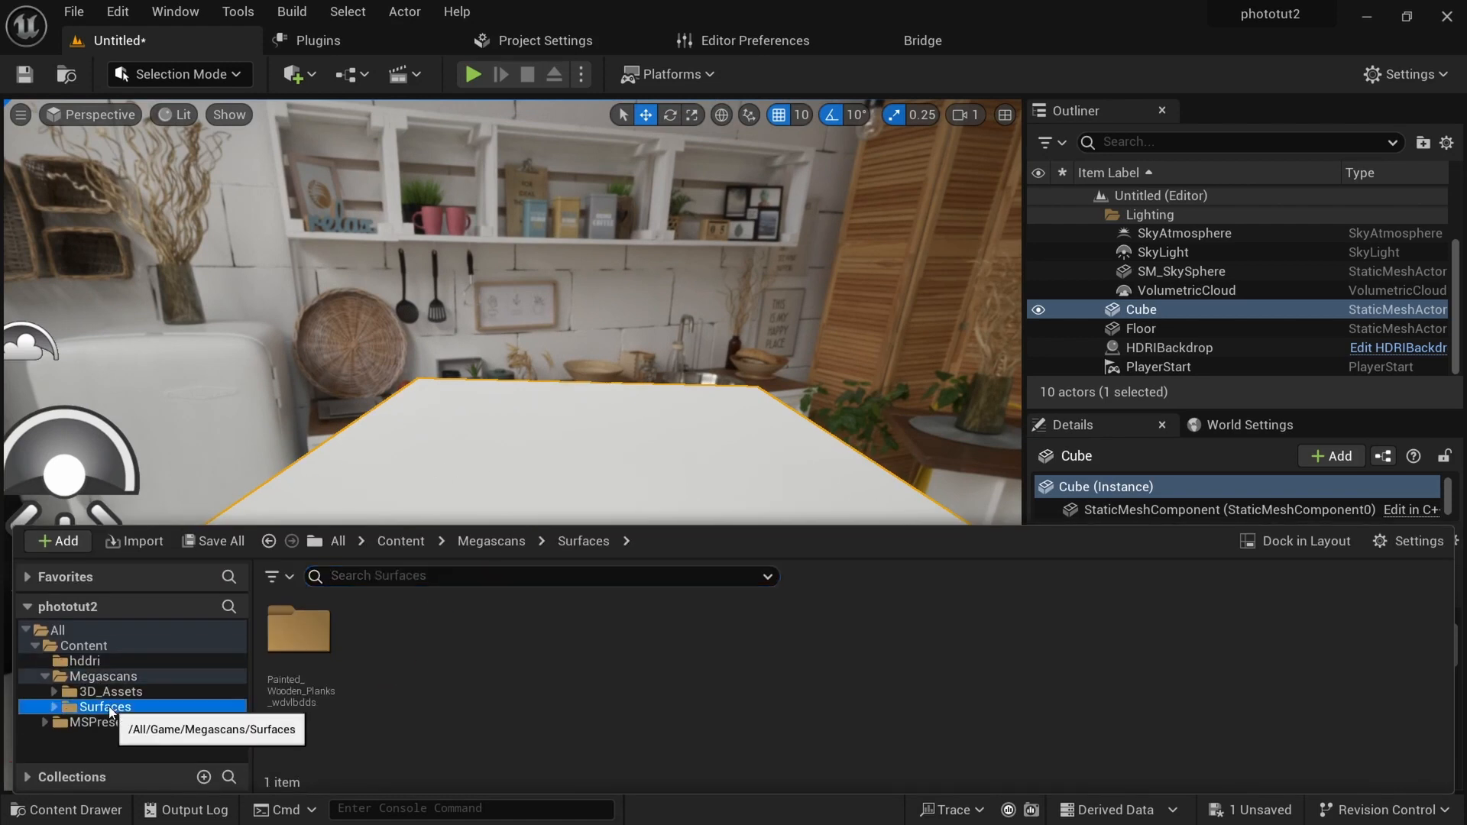
double_click(299, 642)
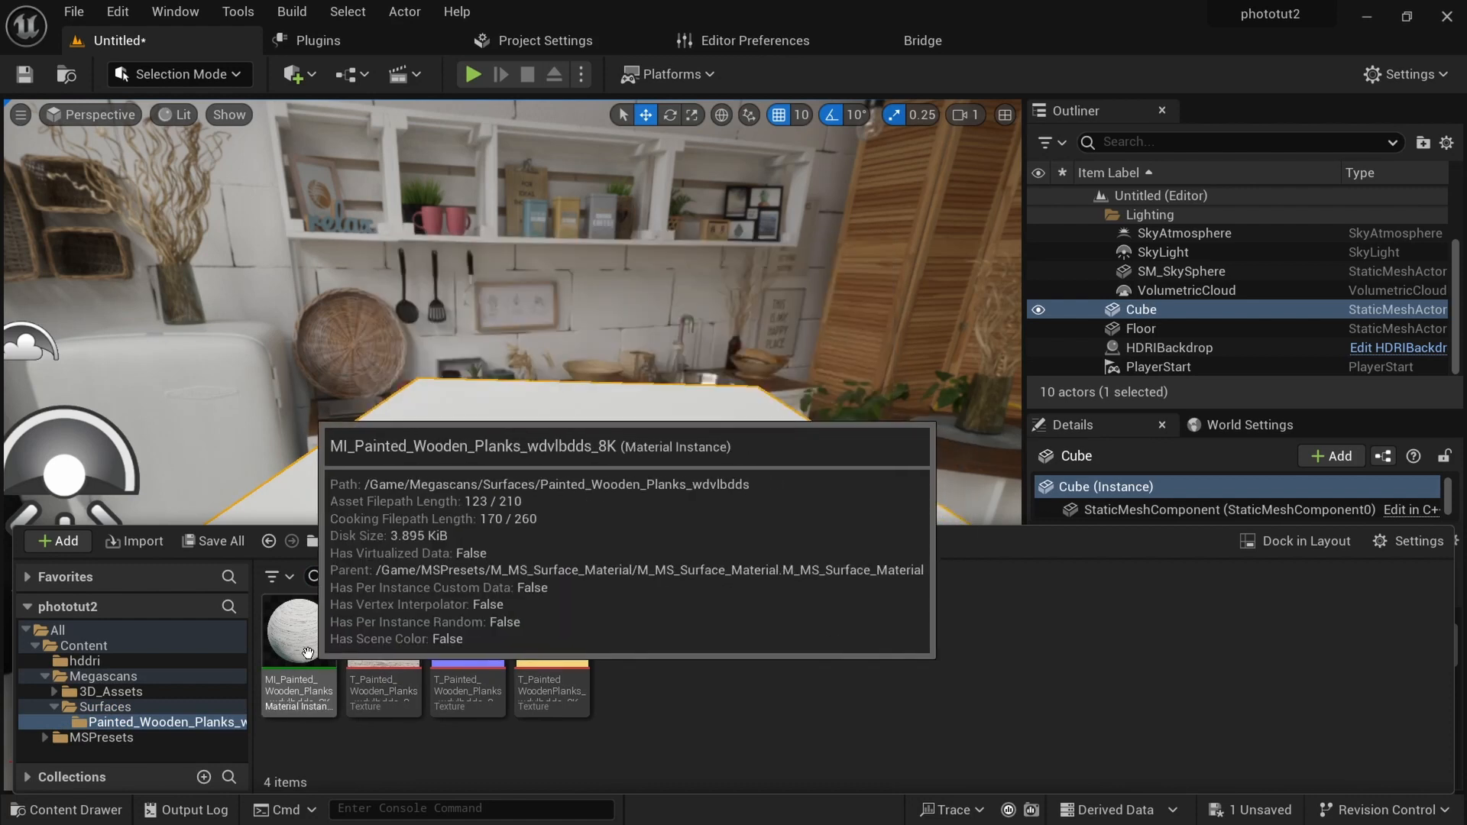
drag(316, 652, 508, 465)
mouse_move(706, 562)
alt+mouse_down()
mouse_move(535, 592)
mouse_move(726, 564)
alt+mouse_up()
alt+right_drag(726, 563, 811, 567)
alt+drag(772, 566, 840, 547)
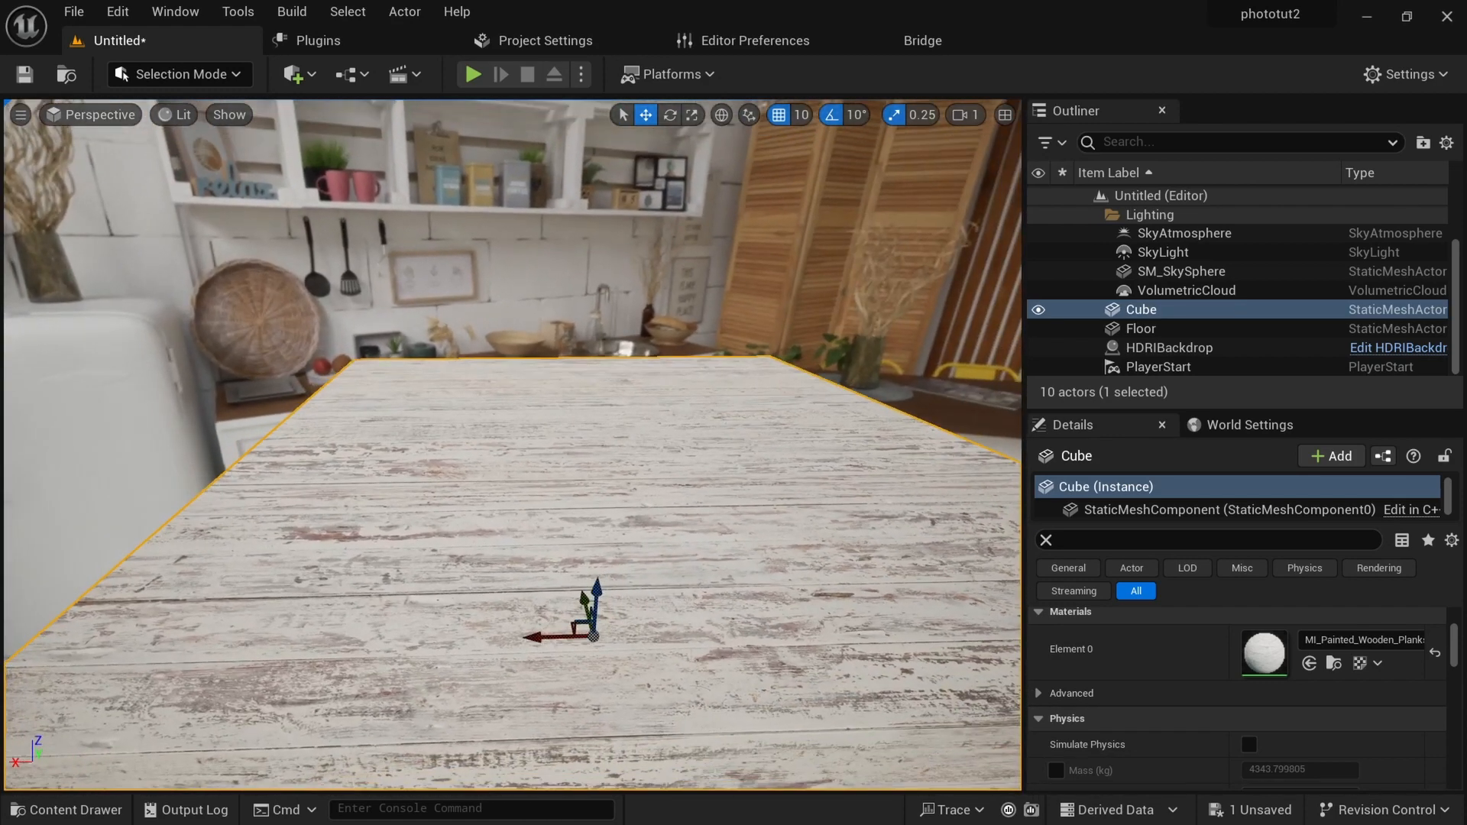
Override Tiling/Offset in the painted planks material instance, setting Tiling X and Tiling Y to 2.0, and save the material and level.
key(ctrl+space)
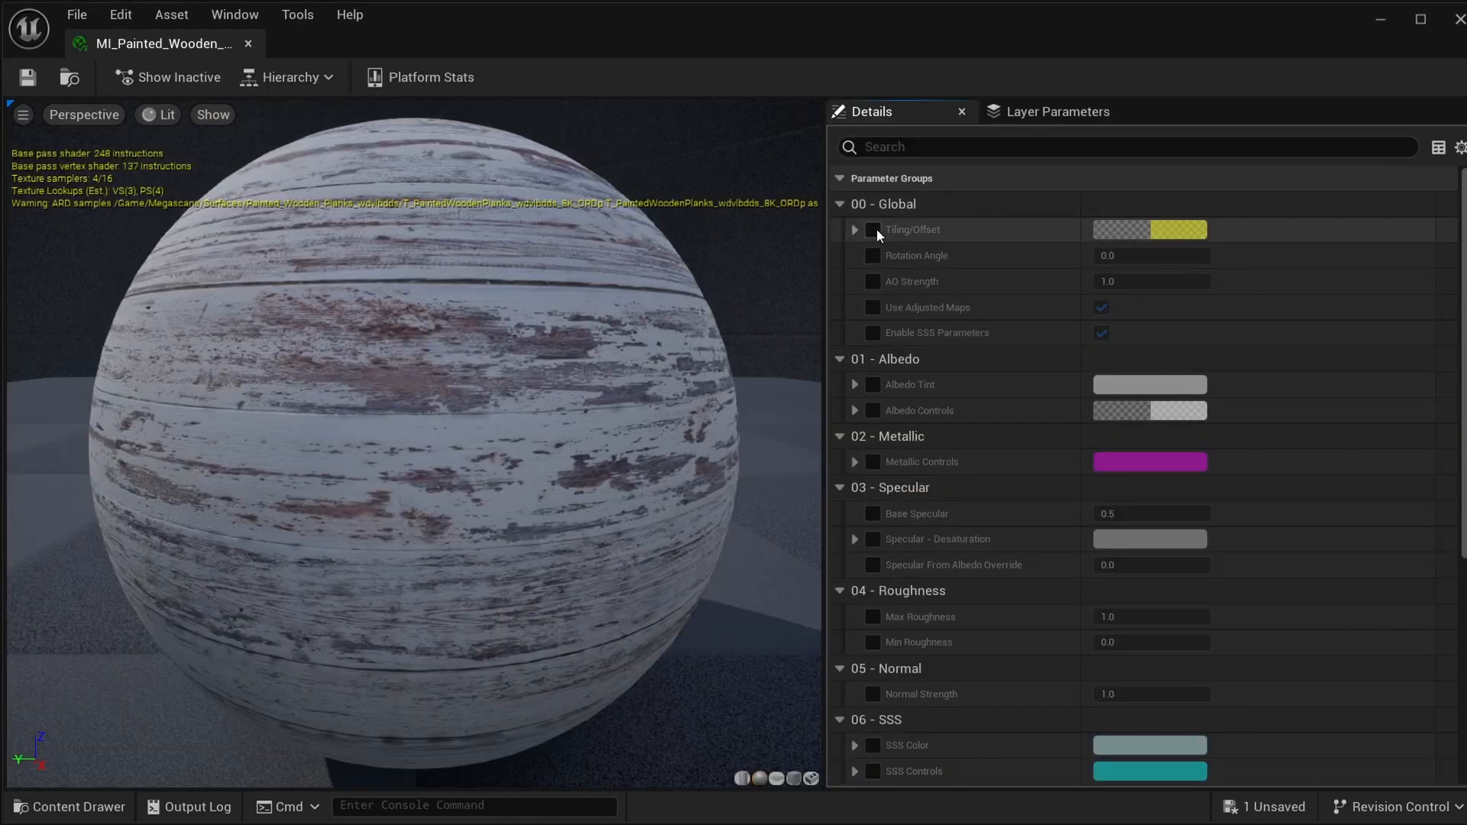
click(874, 229)
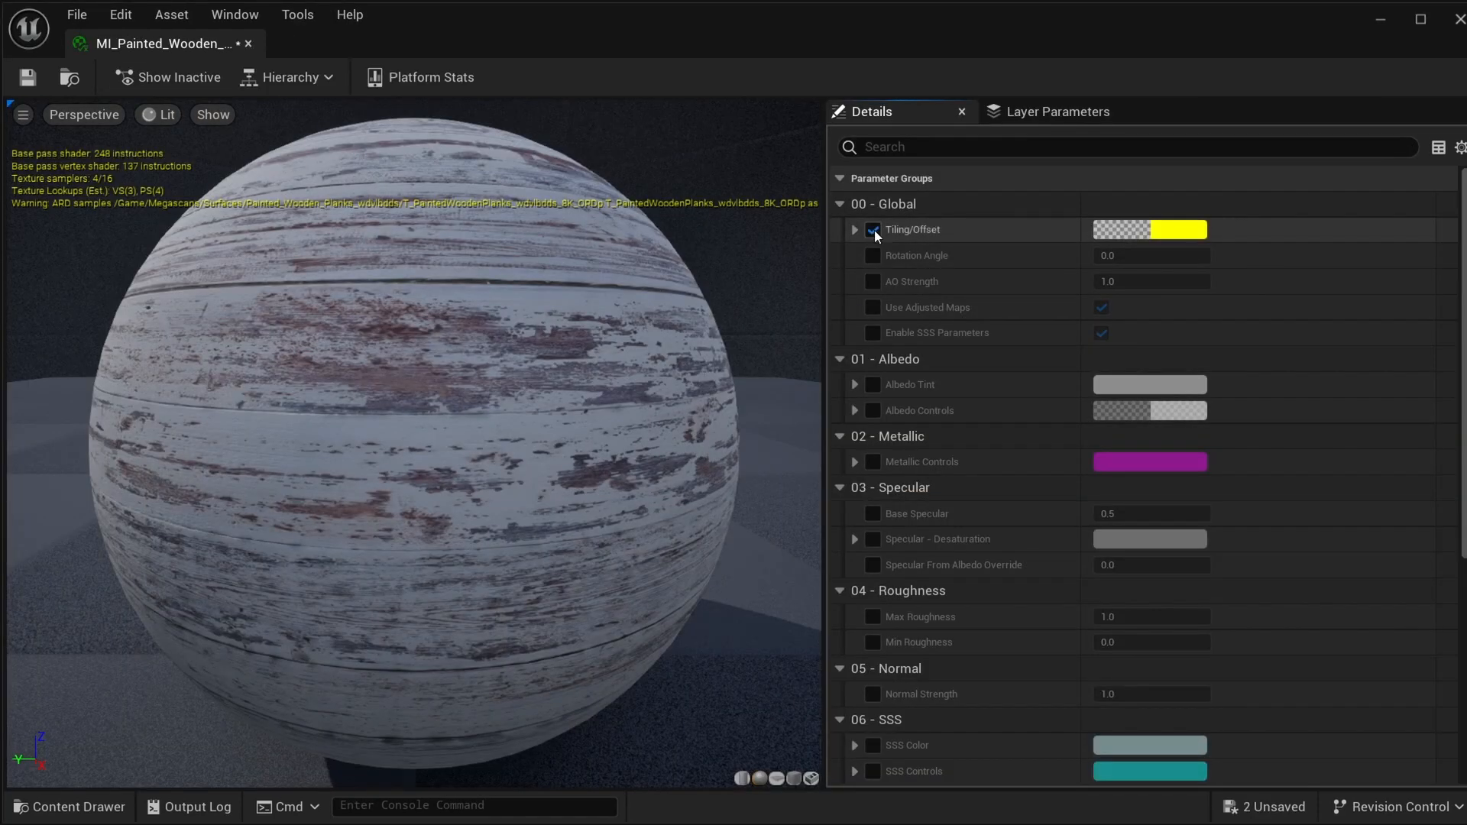
click(854, 230)
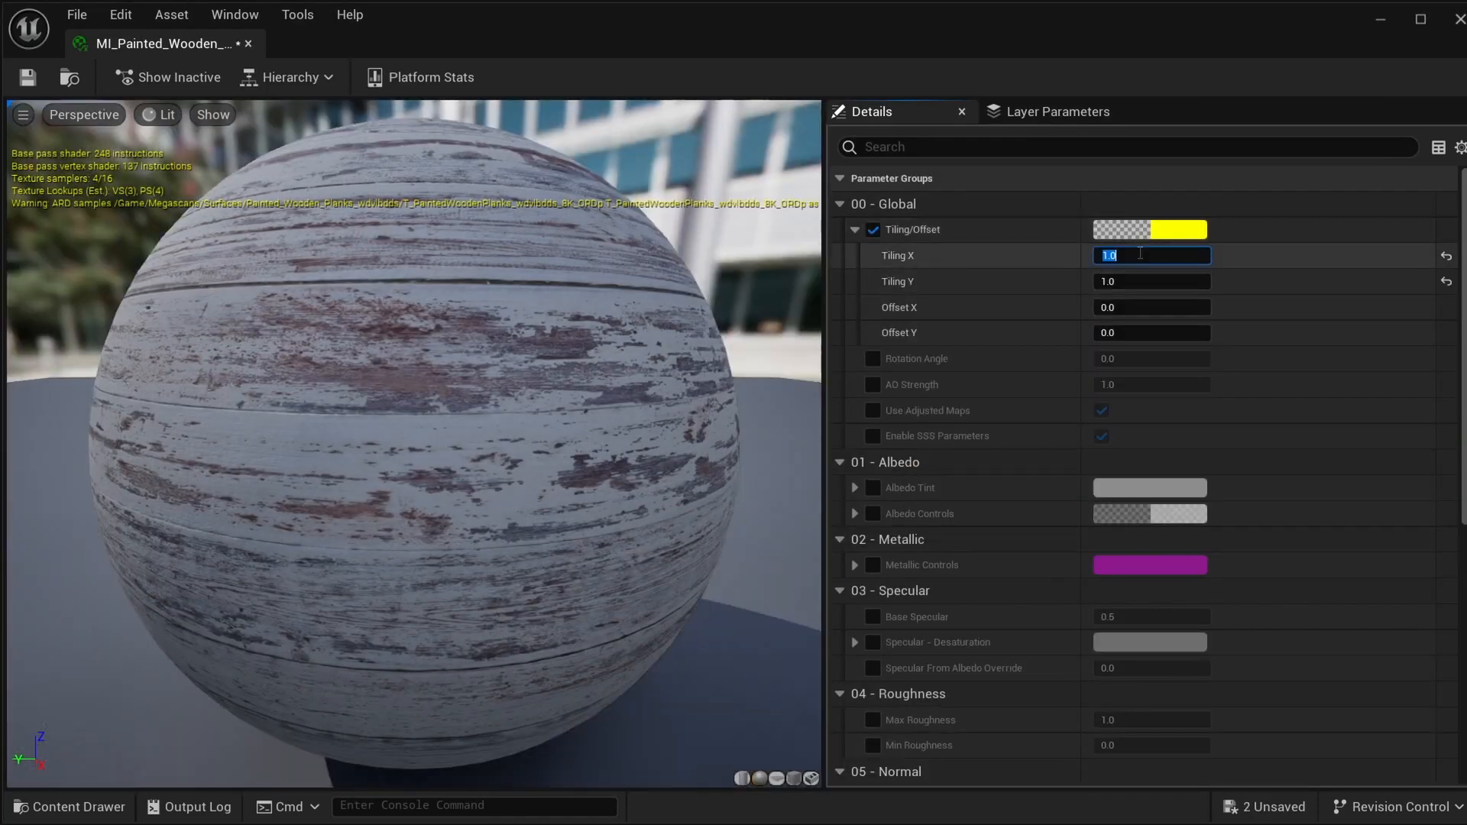
click(1110, 285)
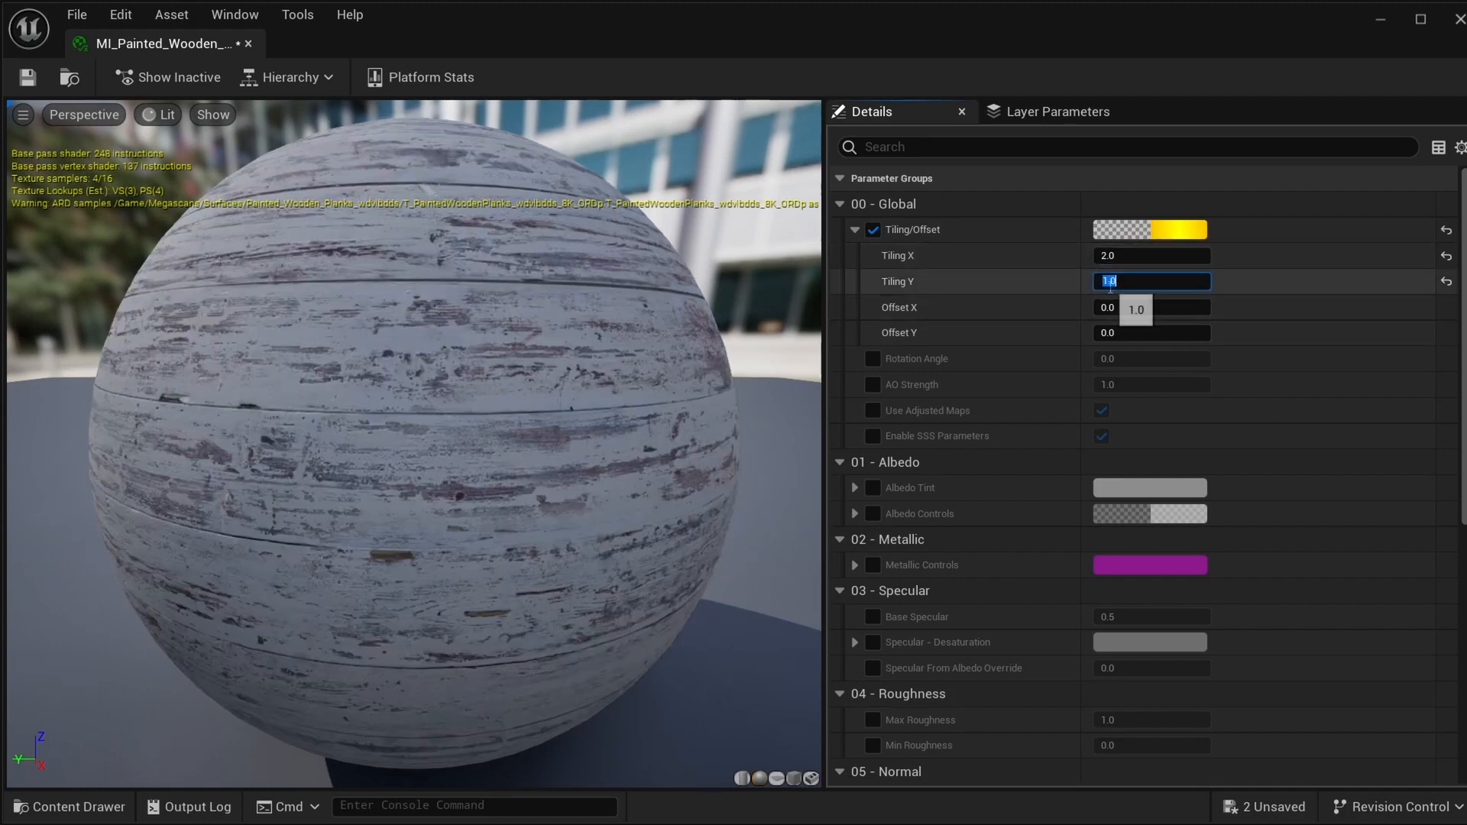
text(2)
key(Return)
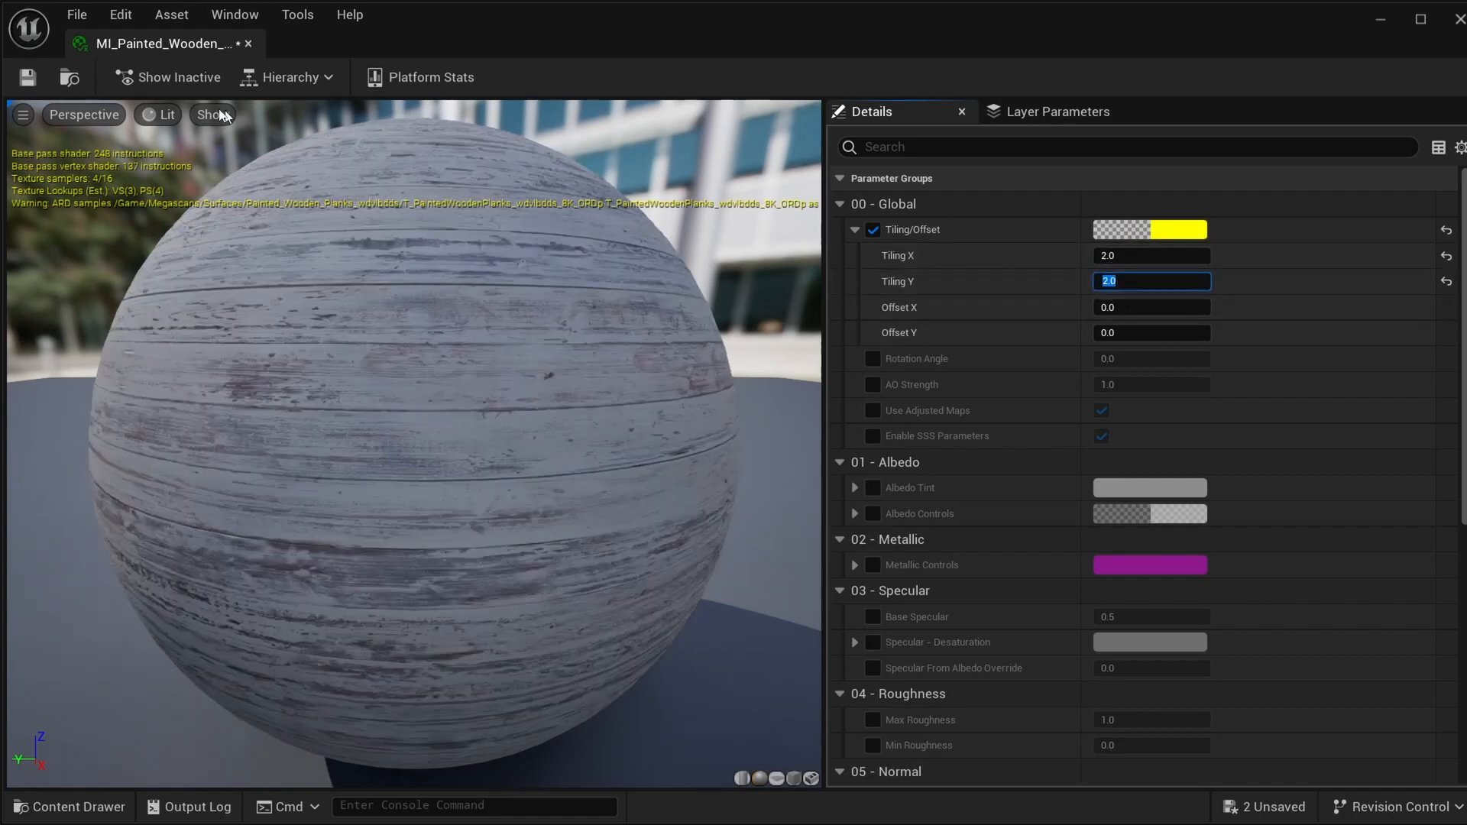
click(27, 77)
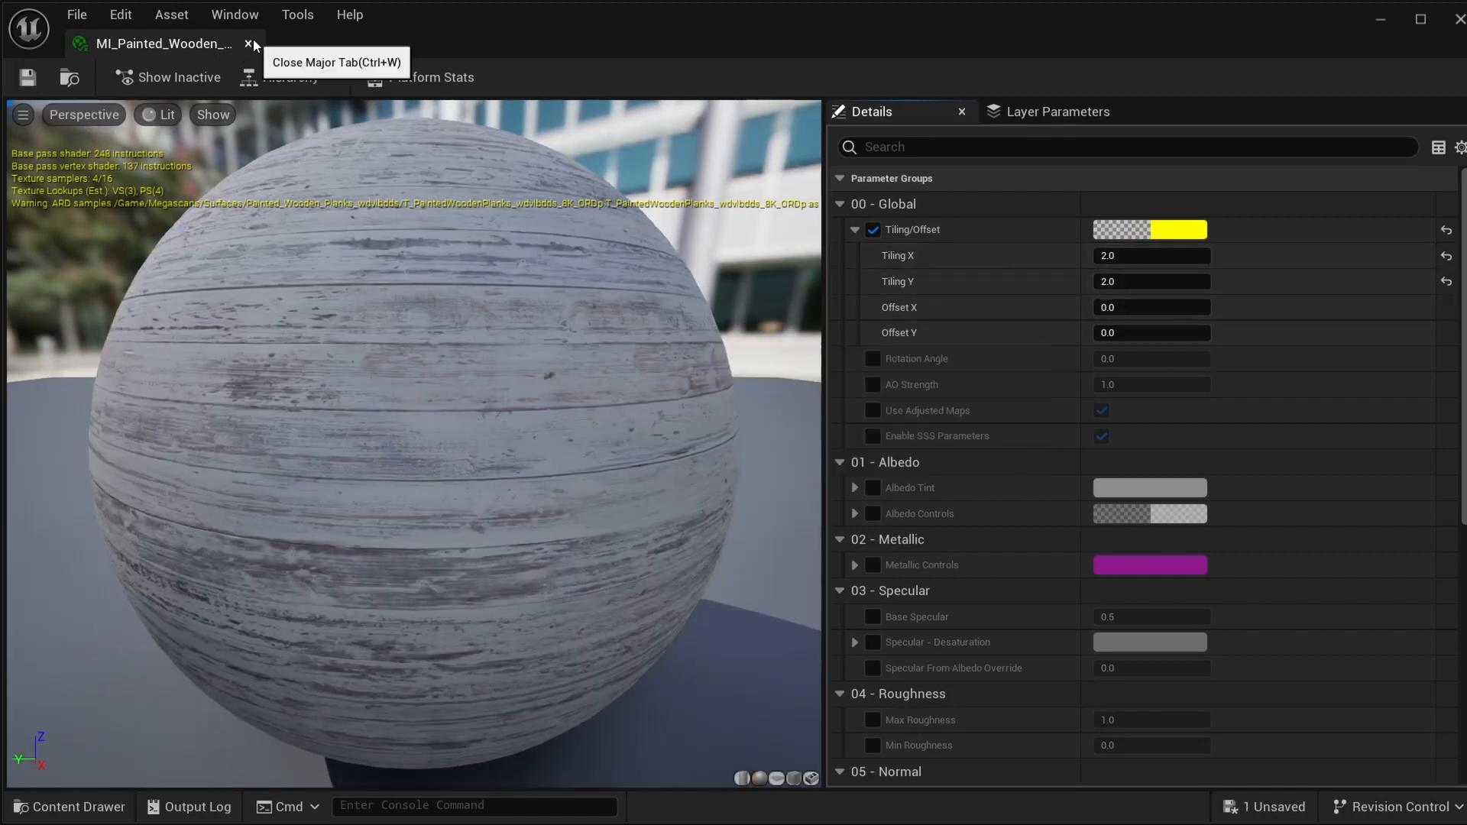
click(248, 44)
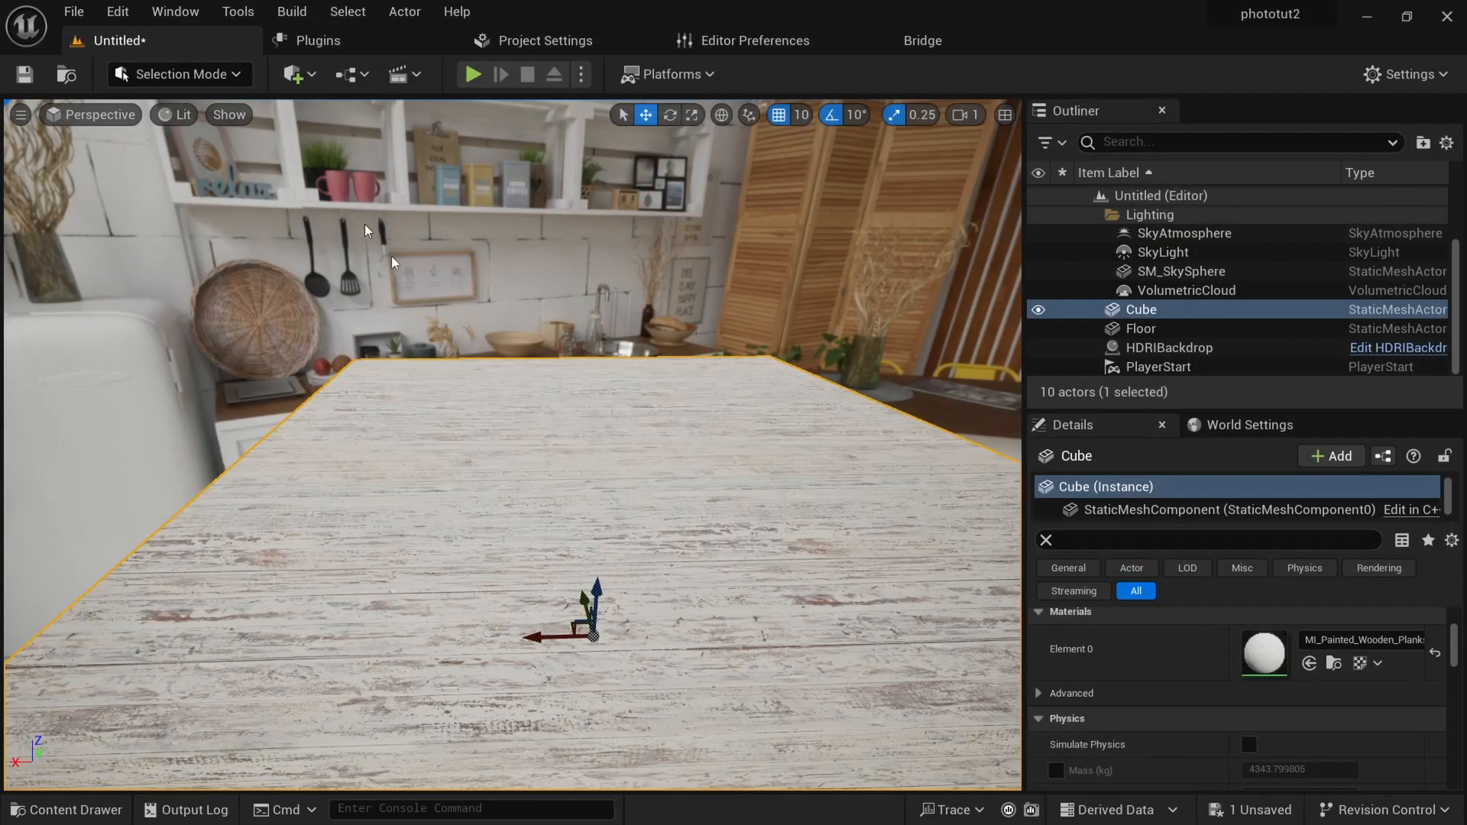
alt+drag(679, 551, 743, 570)
key(ctrl+s)
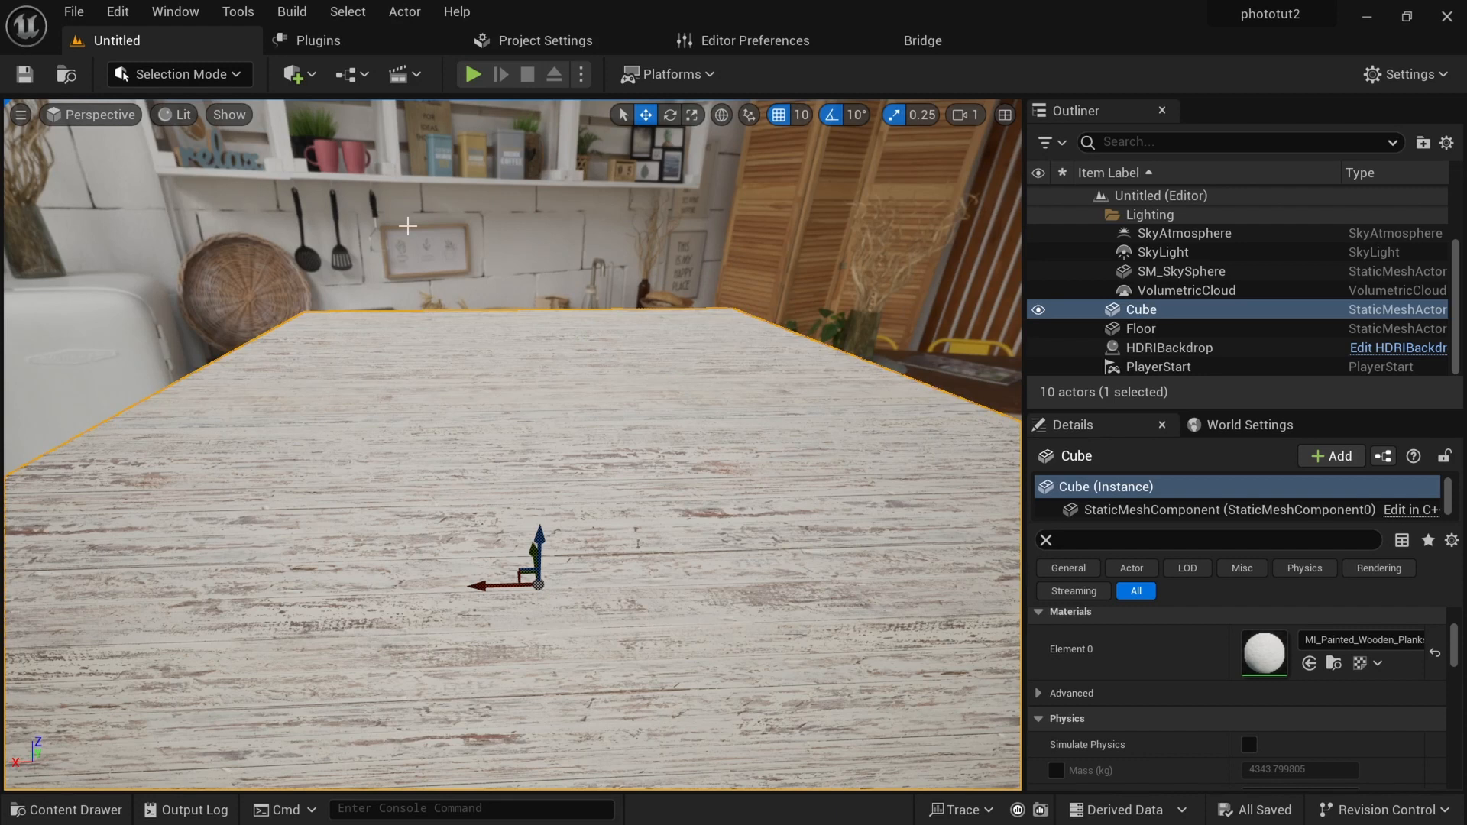
Look through the Megascans 3D_Assets folders for the fruit and cutting board assets available for the table.
key(ctrl+space)
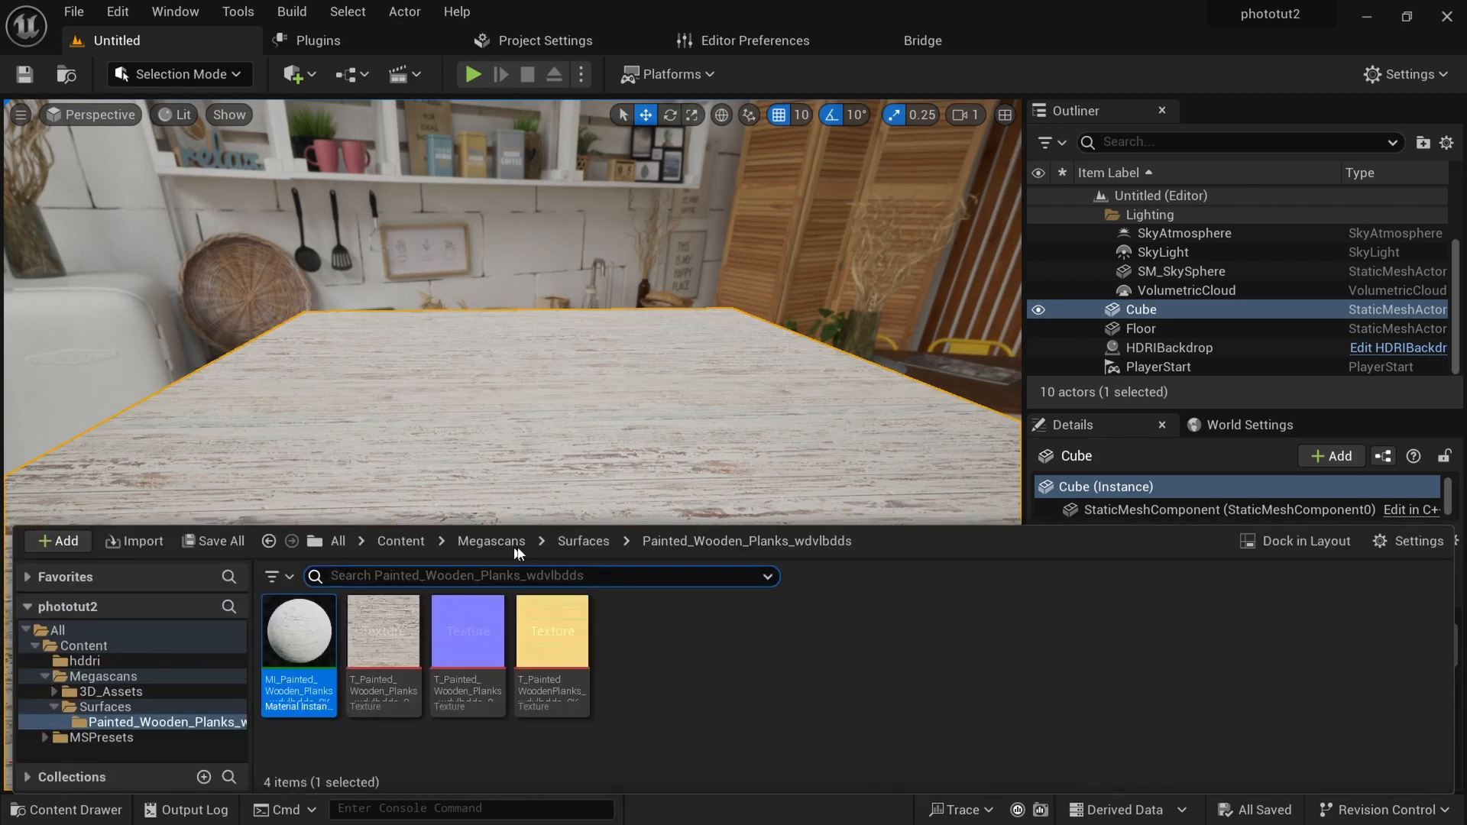
click(107, 692)
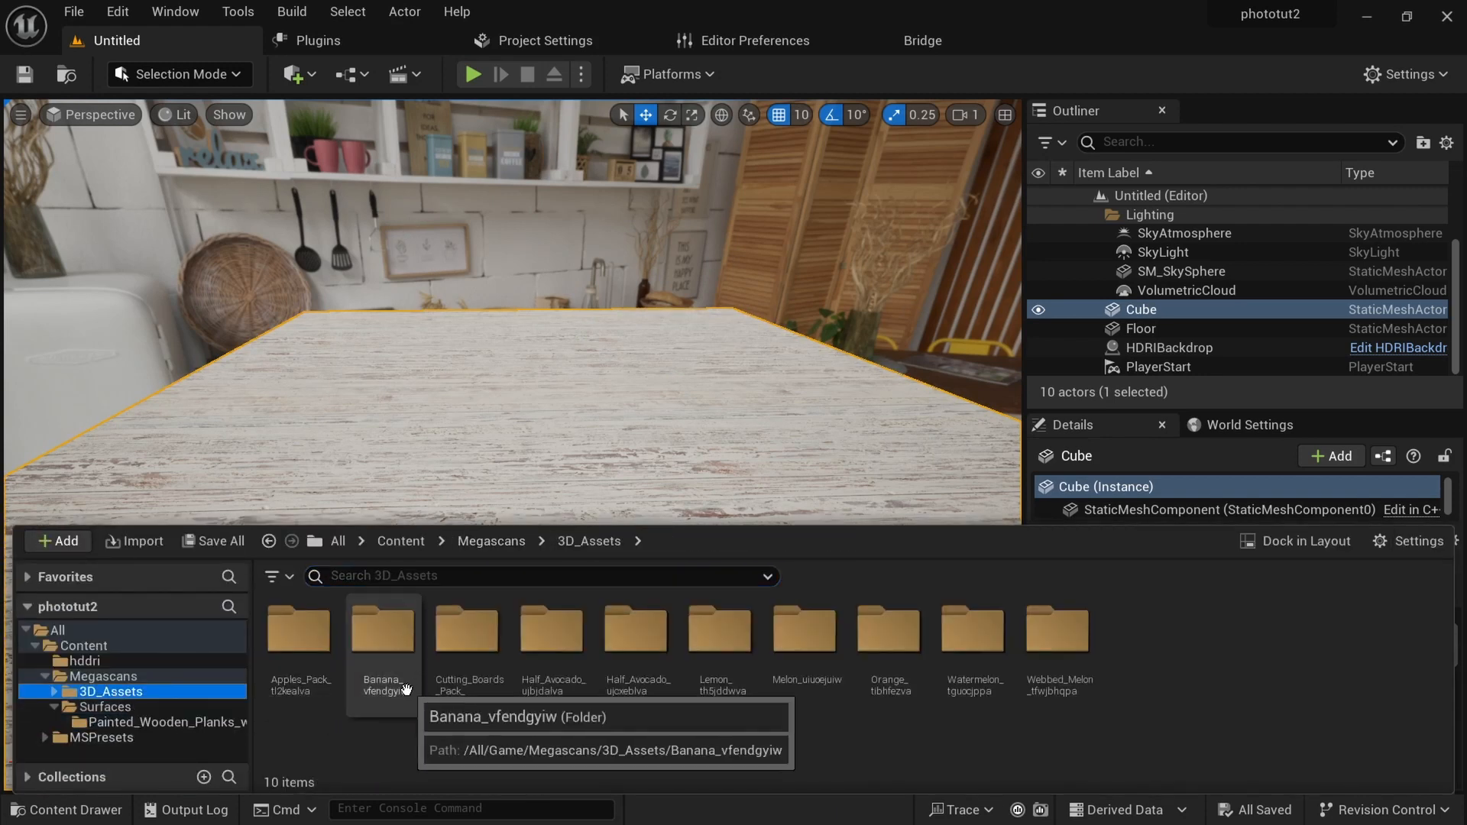
click(54, 692)
scroll(117, 677, down, 3)
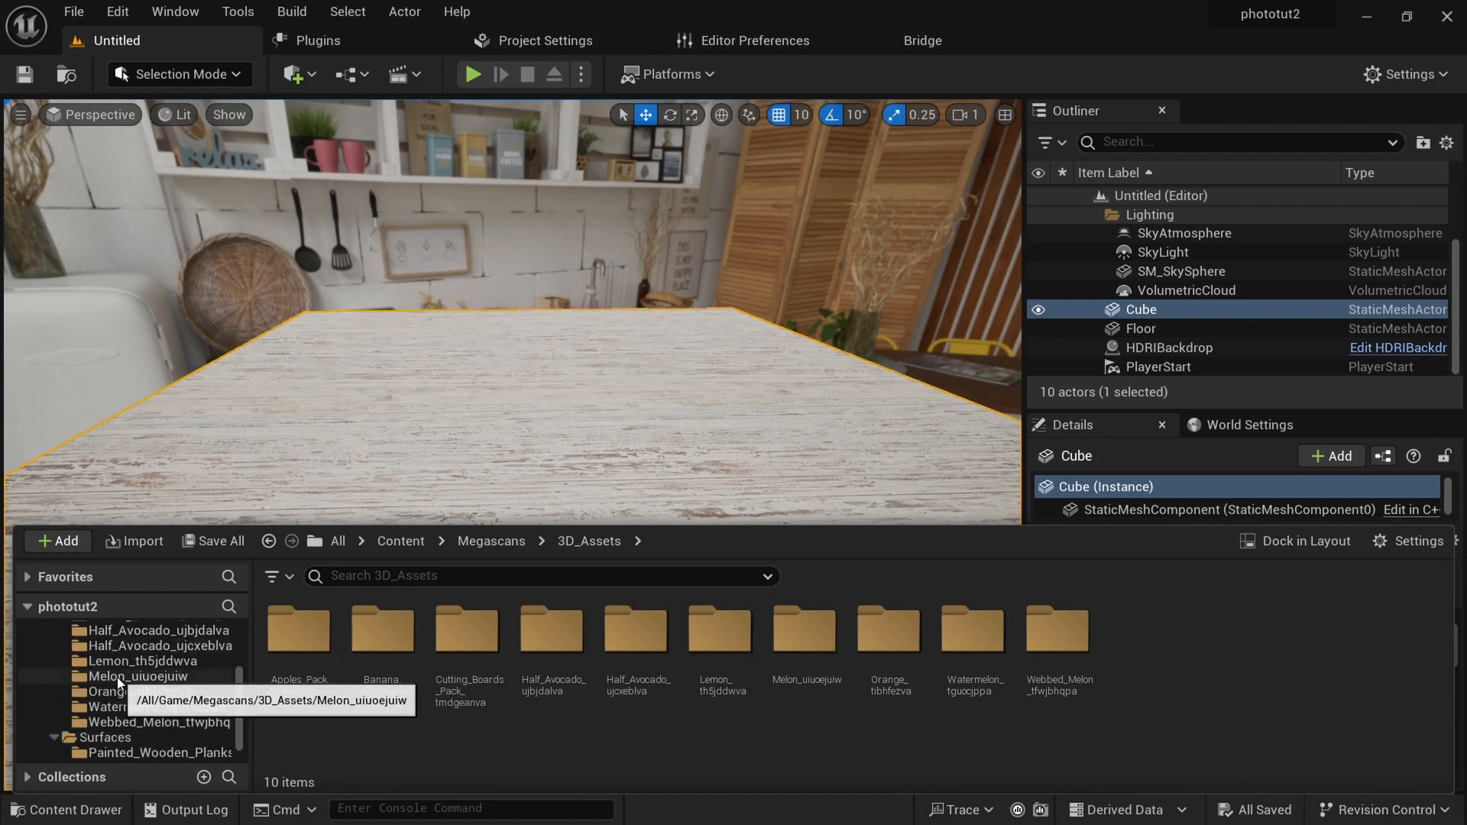
scroll(115, 699, up, 3)
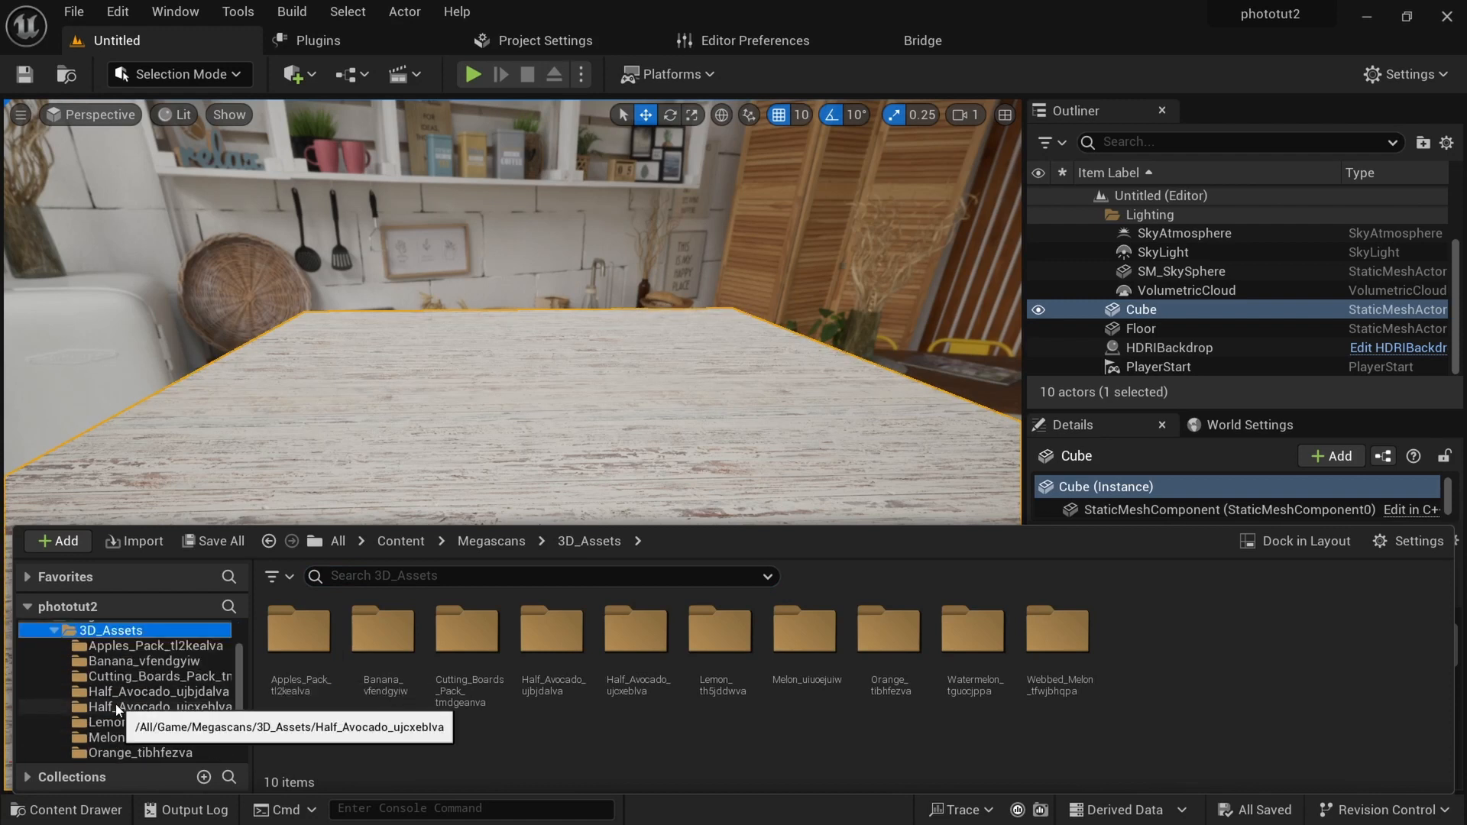
click(138, 647)
click(134, 662)
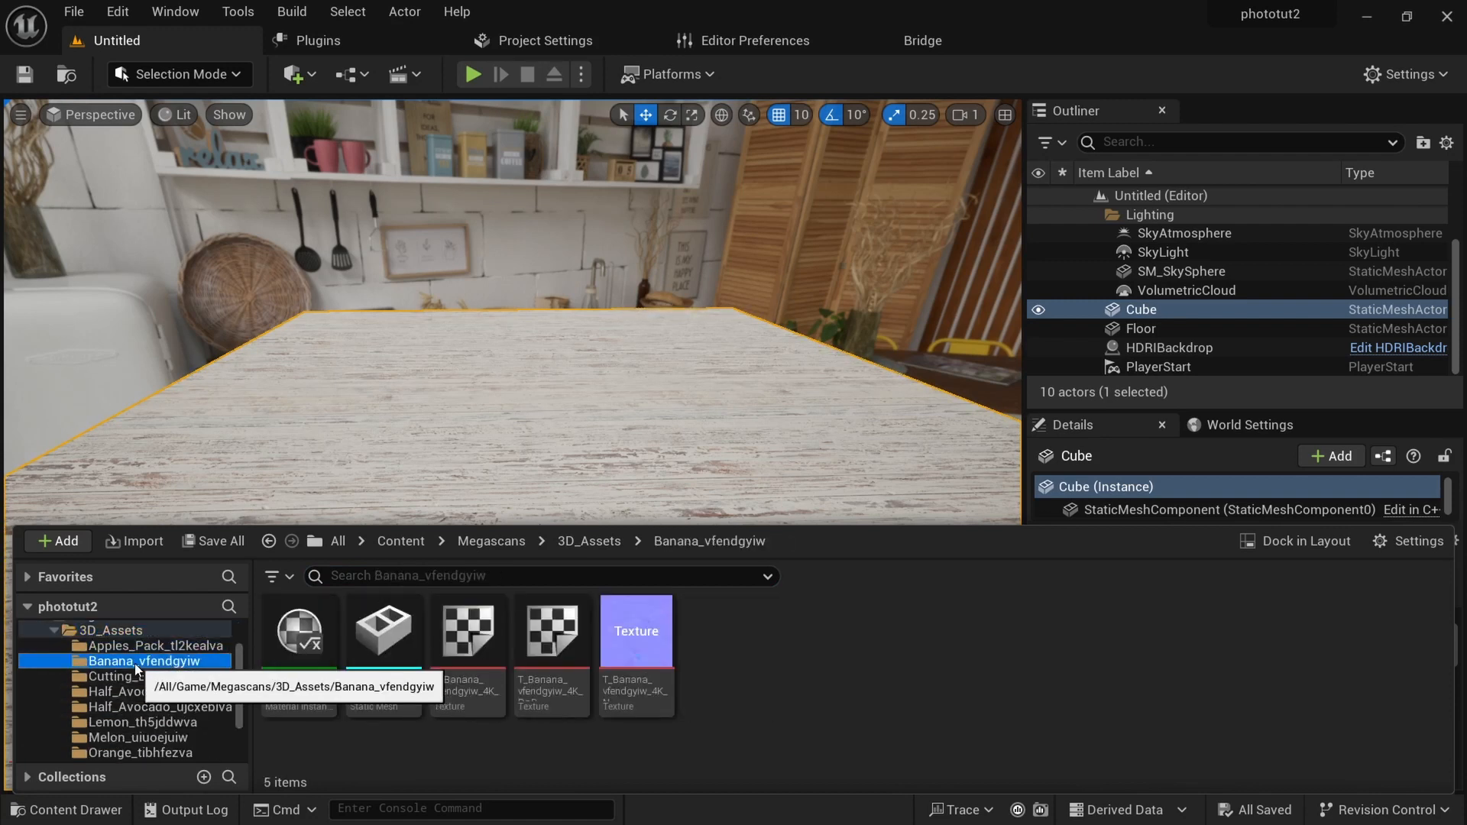
click(125, 678)
click(120, 692)
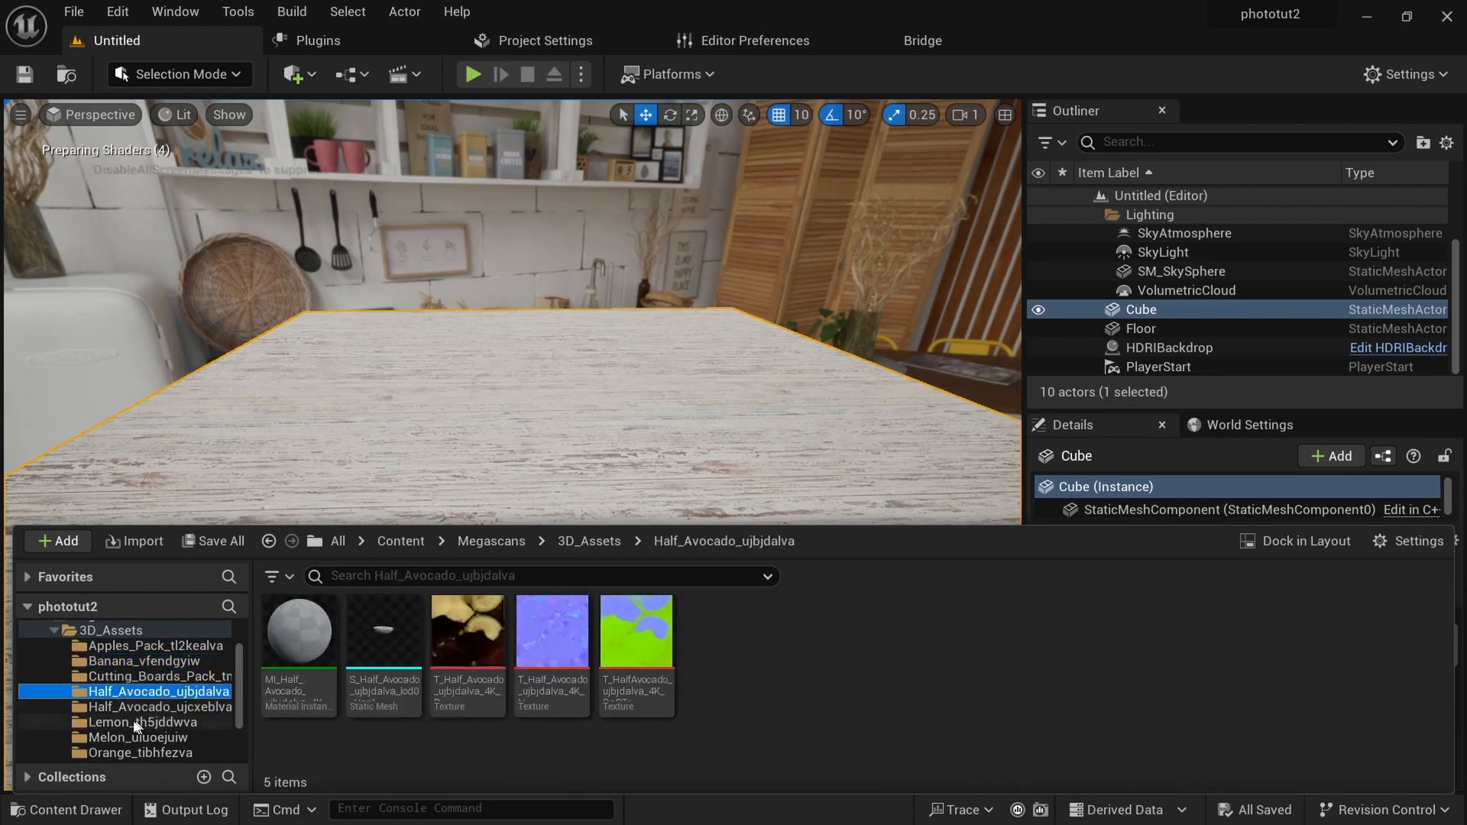
click(113, 709)
click(113, 723)
click(115, 738)
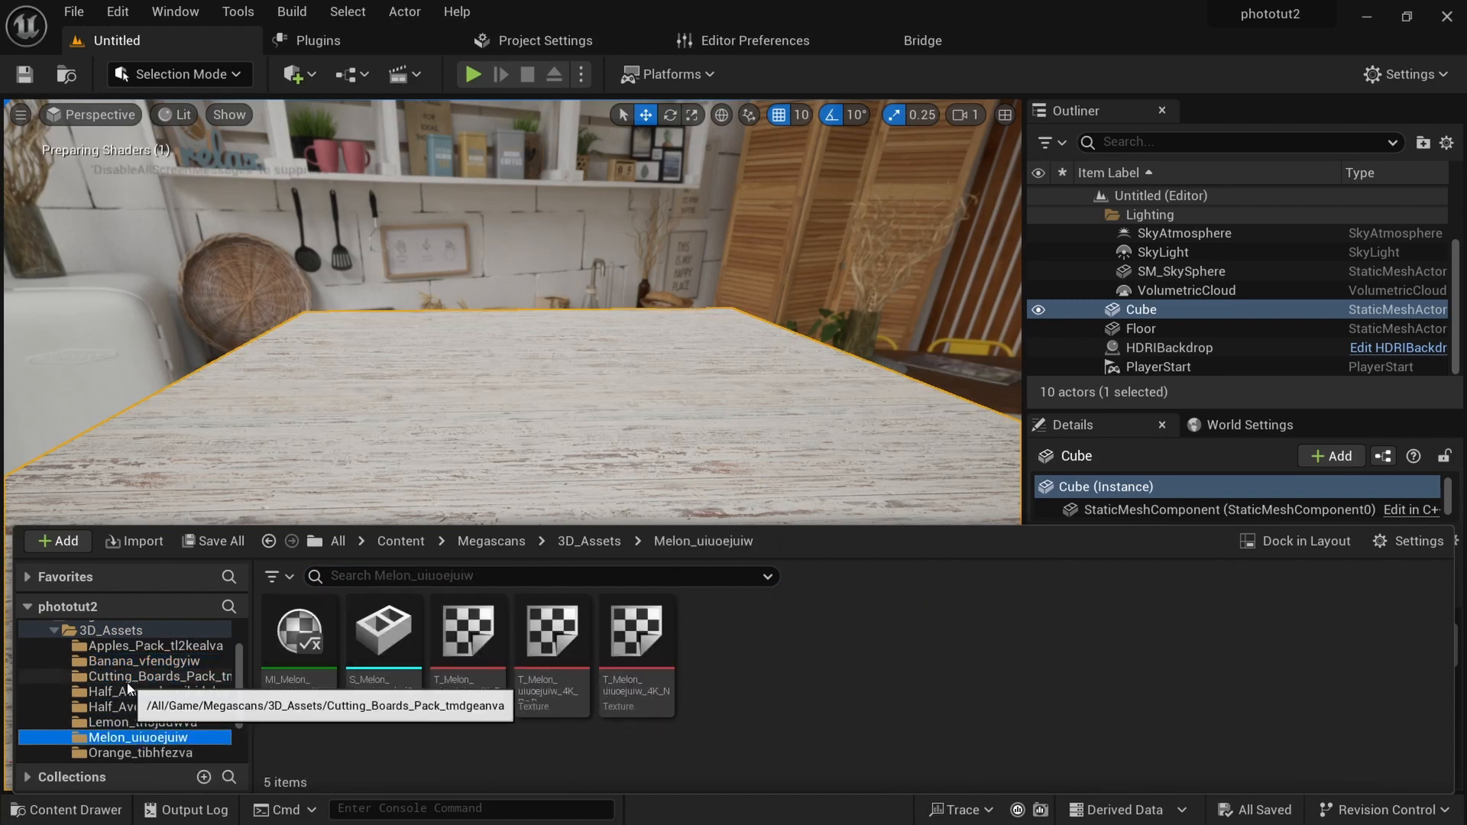
Place the round cutting board mesh S_Cutting_Boards_Pack_tmdgeanva_high_Var5 above the middle of the plank tabletop.
click(131, 680)
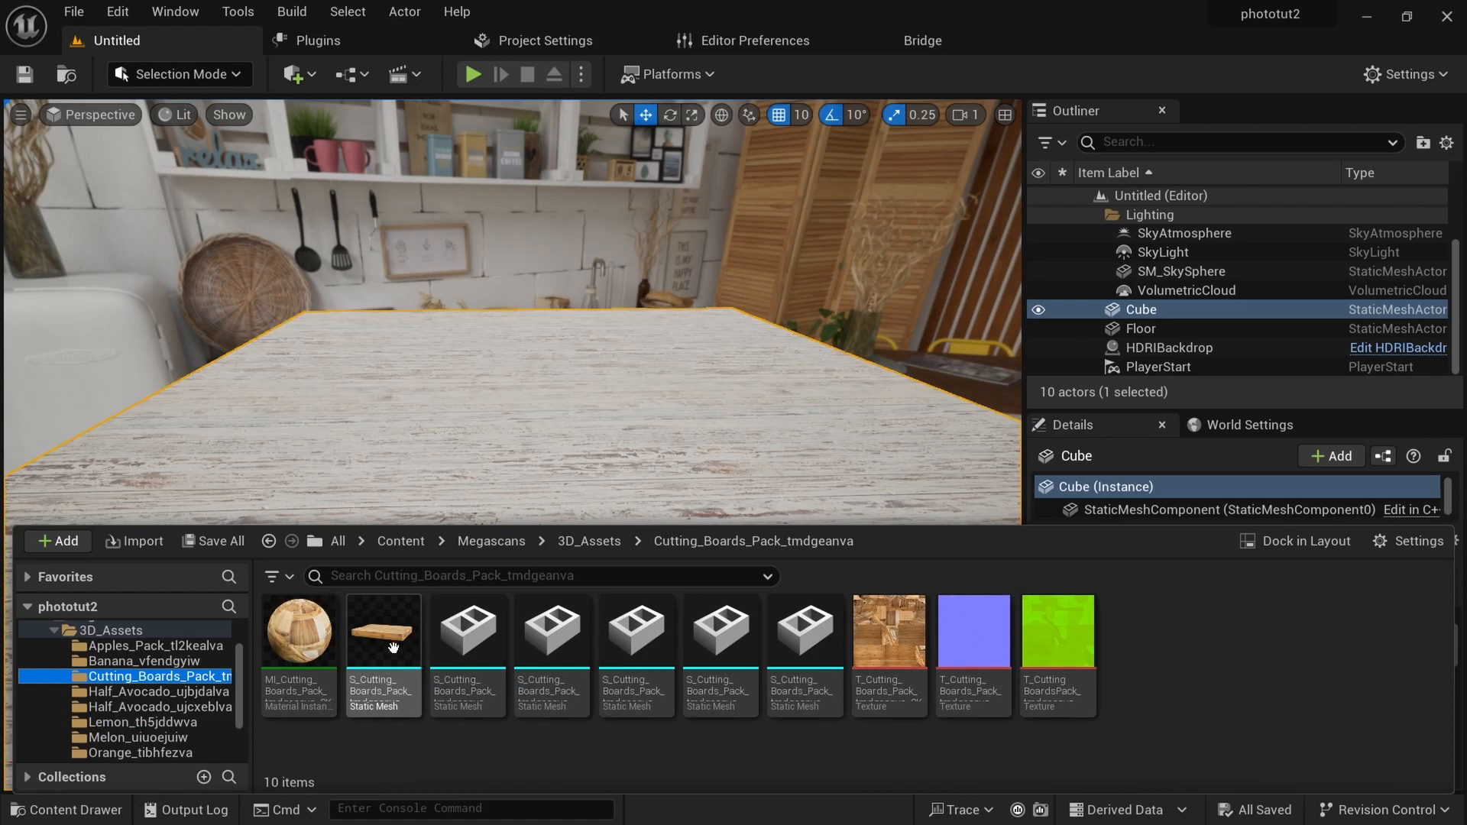
mouse_move(384, 657)
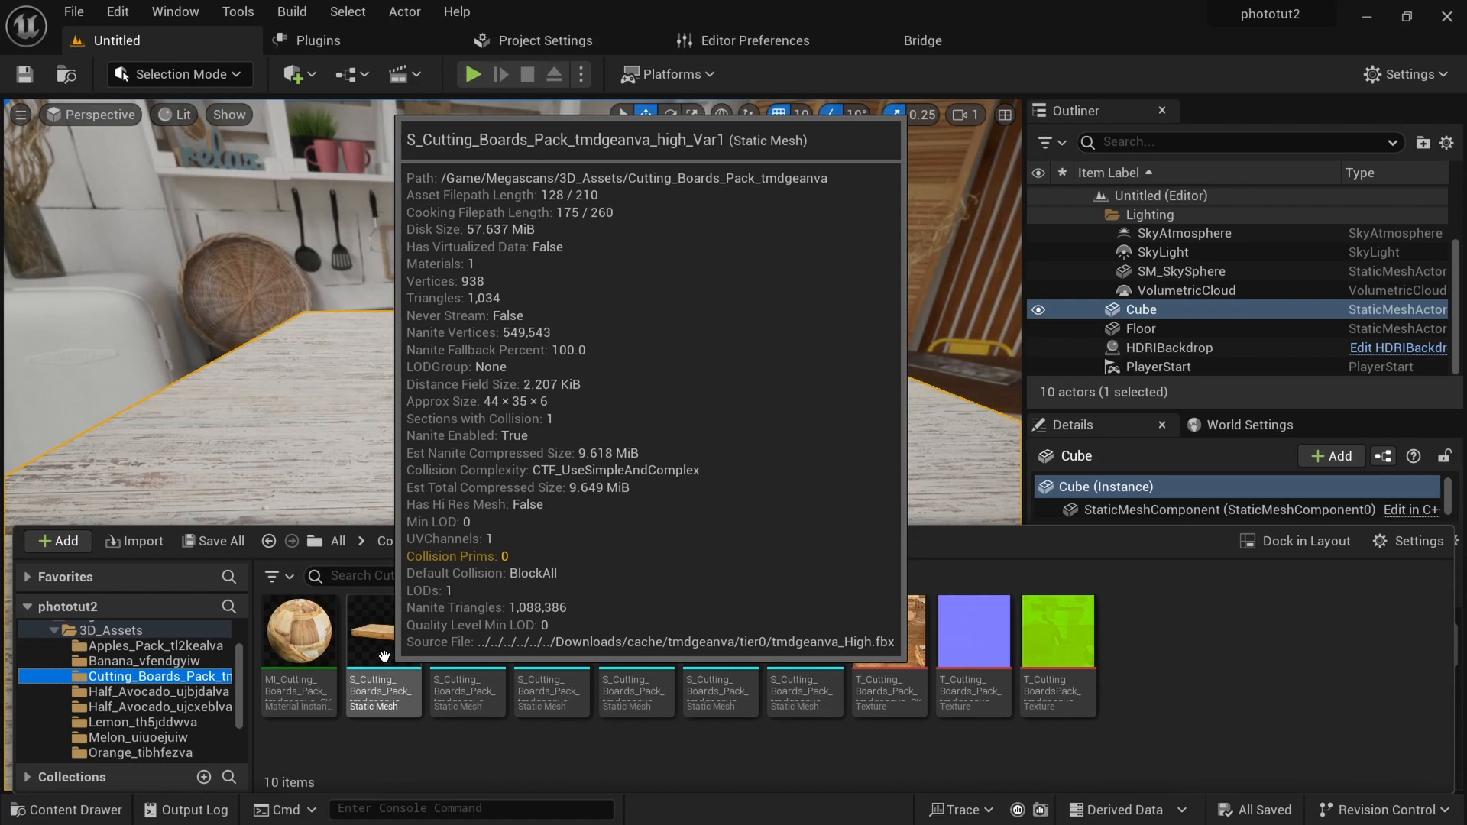
click(732, 659)
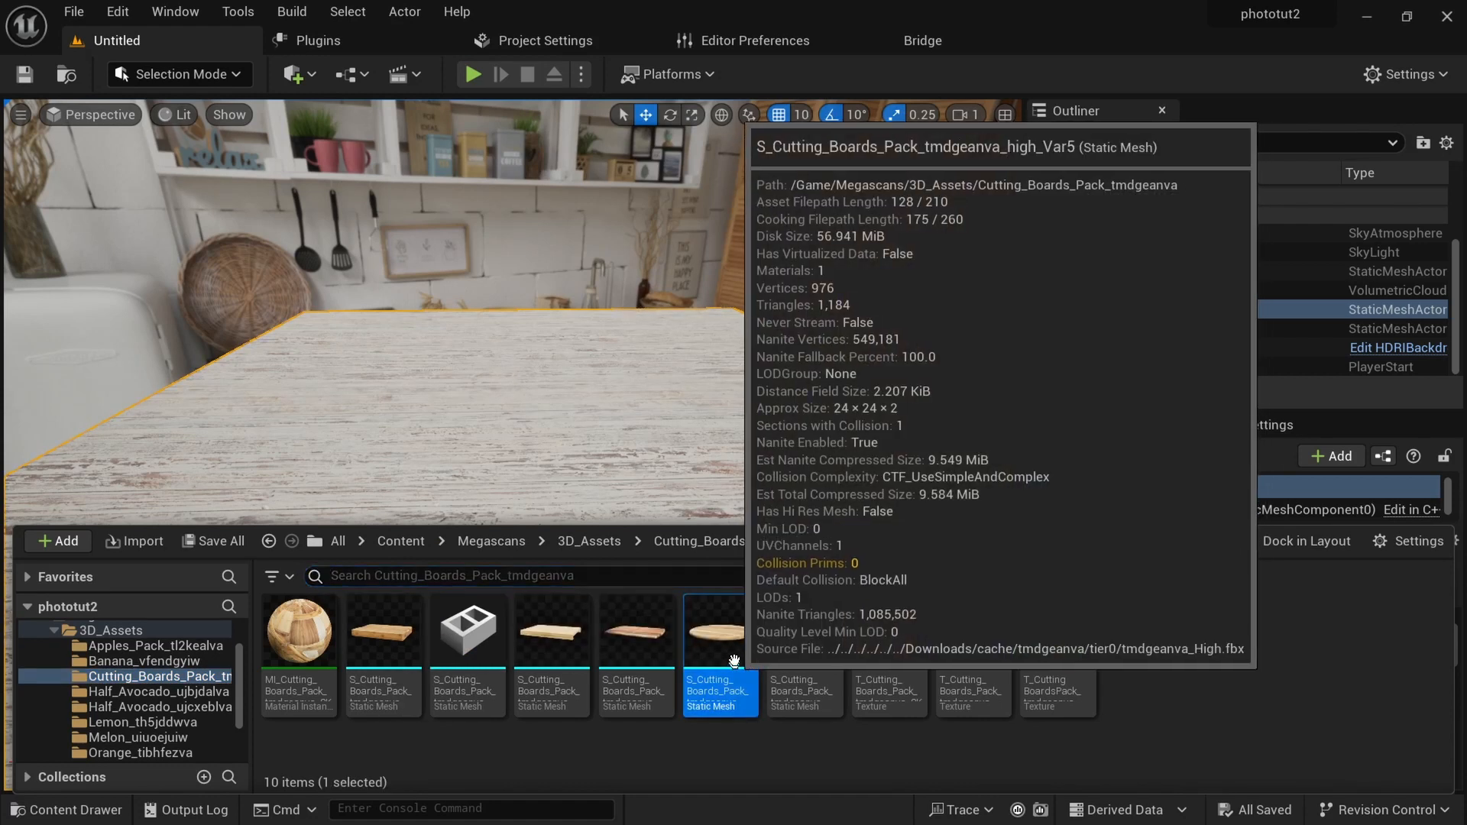
drag(733, 661, 668, 428)
drag(574, 455, 549, 382)
Turn off grid and rotation snapping and lower the round cutting board onto the tabletop.
alt+drag(344, 450, 278, 376)
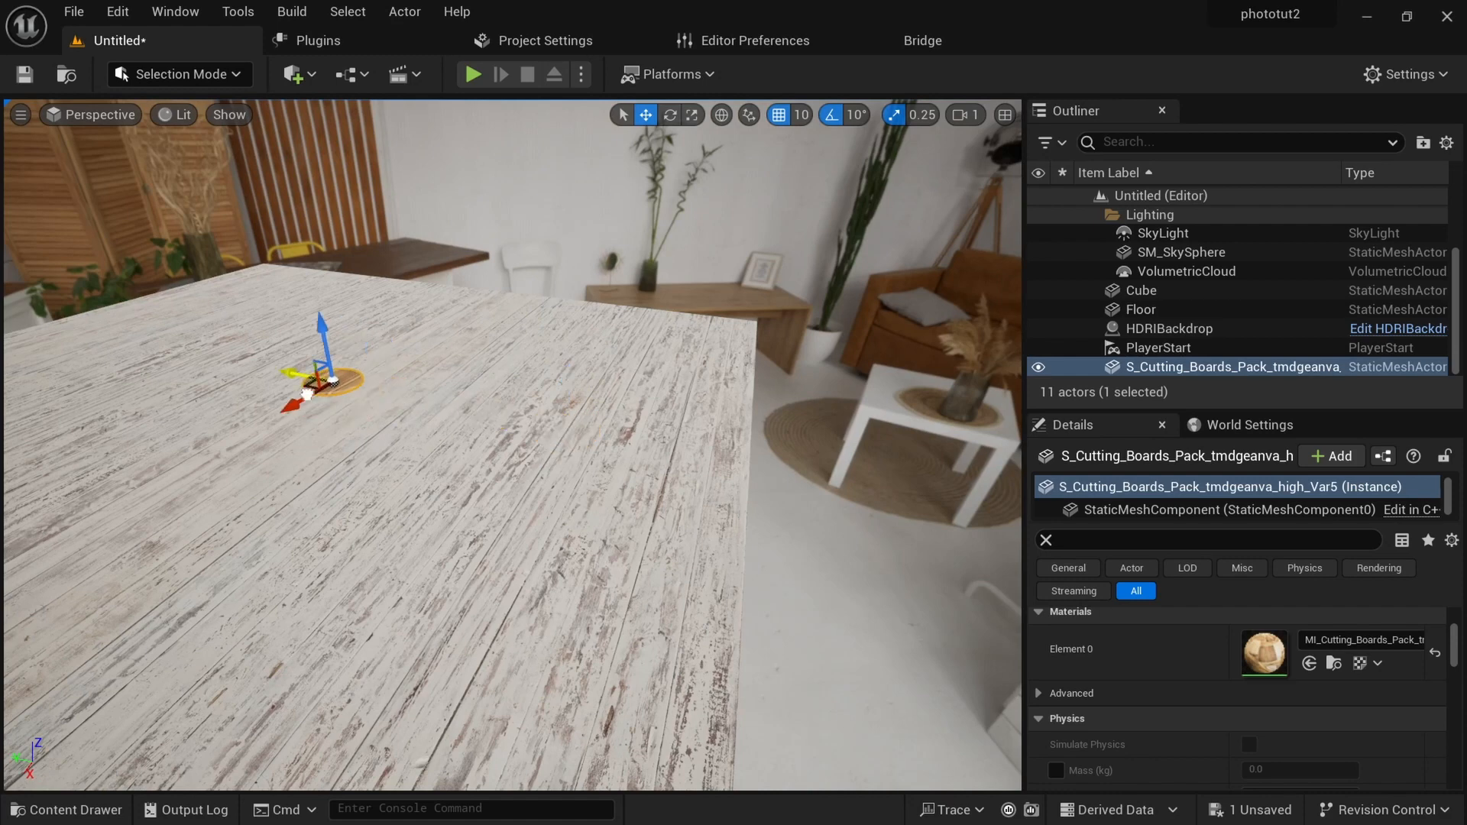
alt+drag(230, 428, 569, 413)
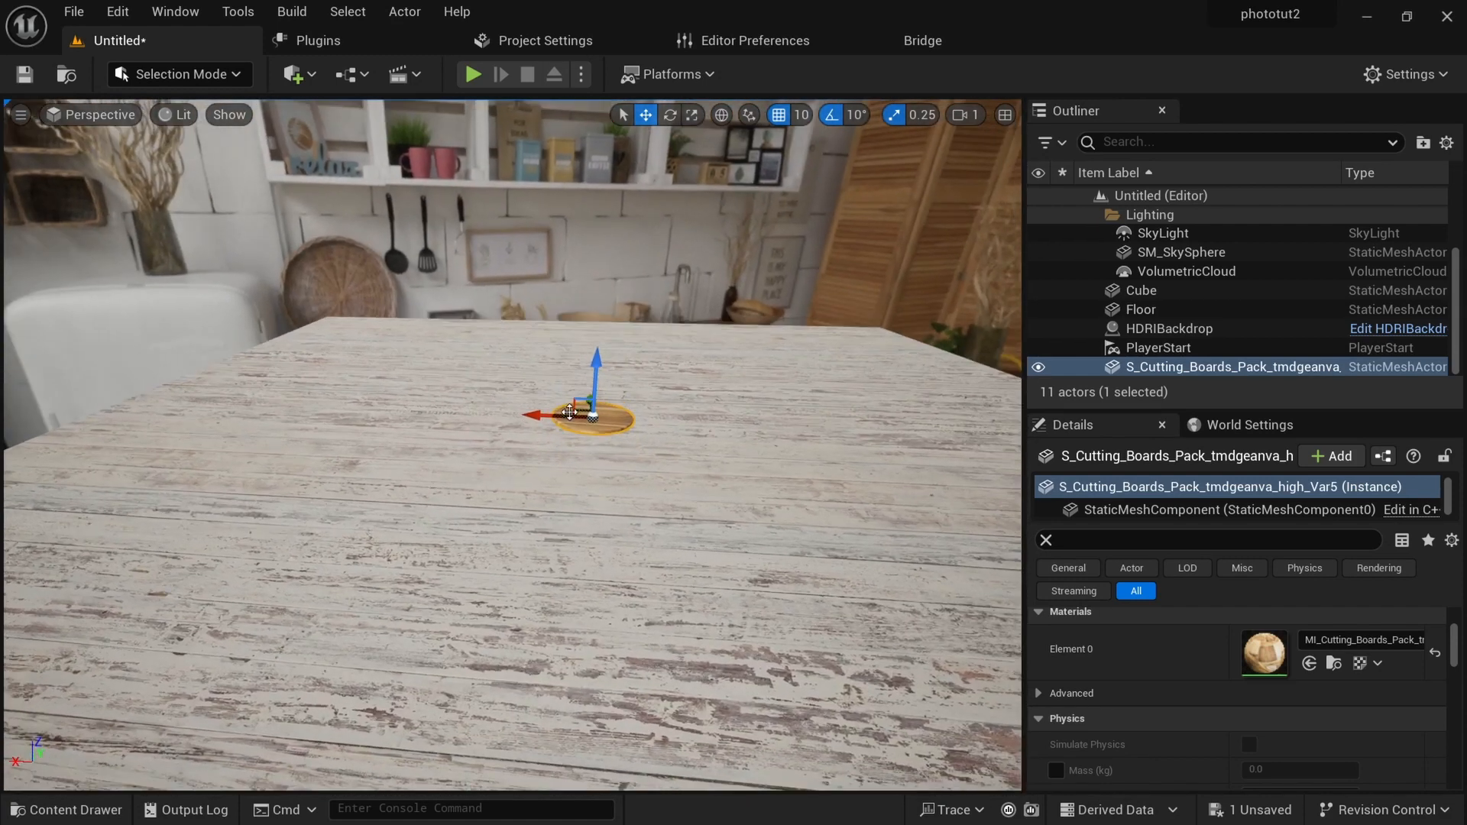
click(836, 115)
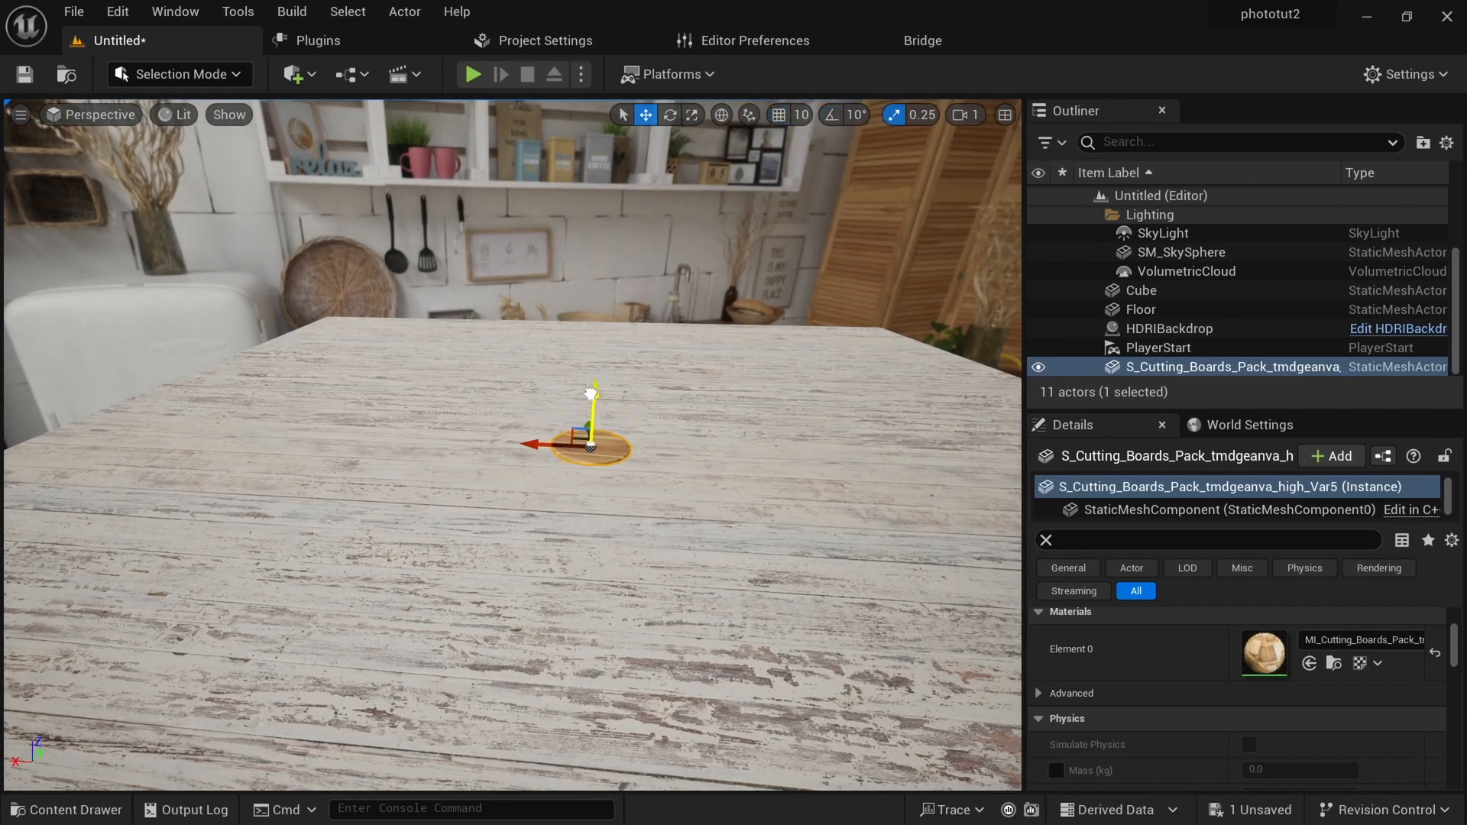
drag(586, 418, 587, 431)
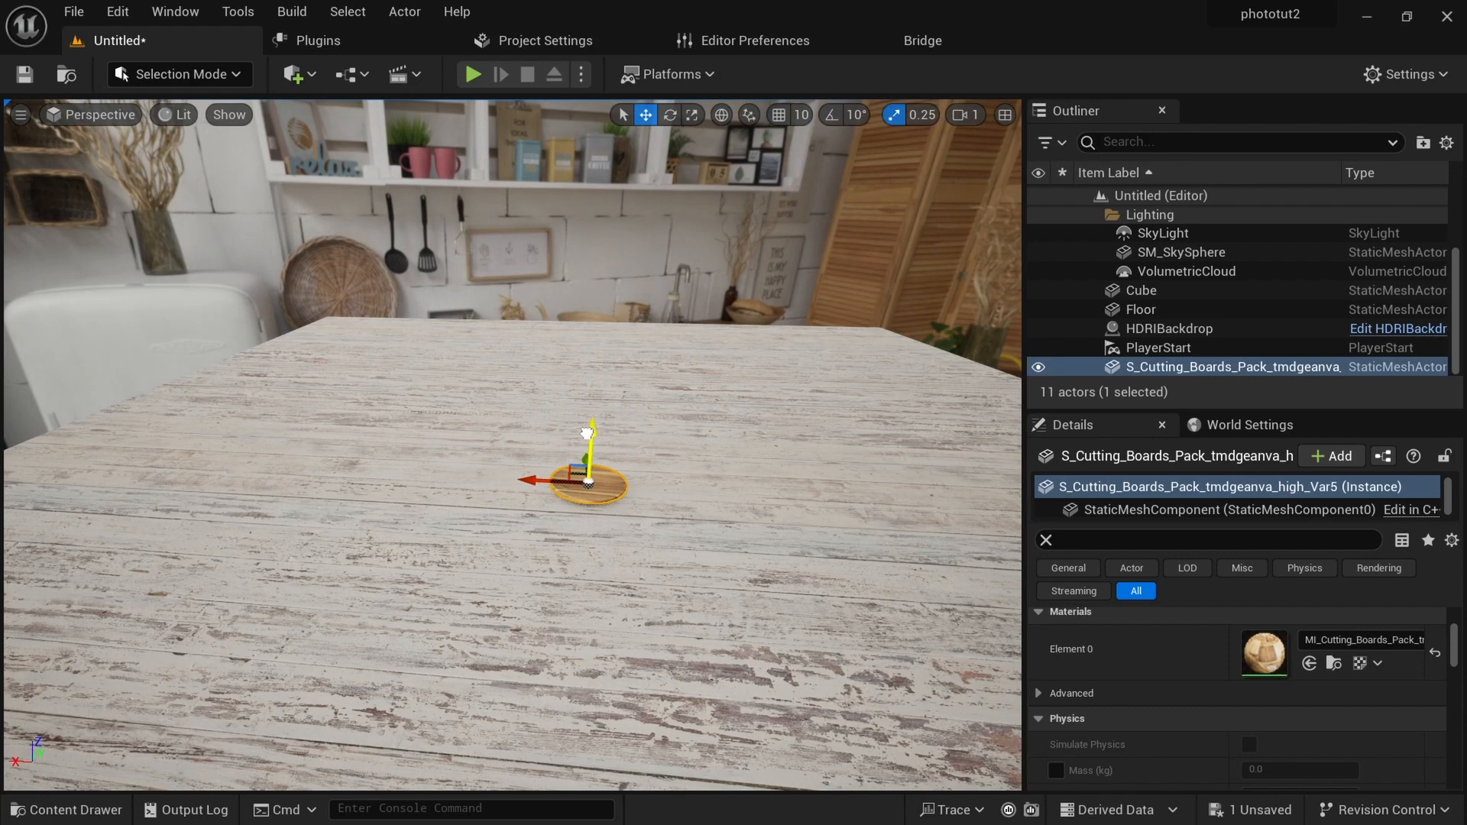
Scale the round cutting board up uniformly to several times its size.
key(r)
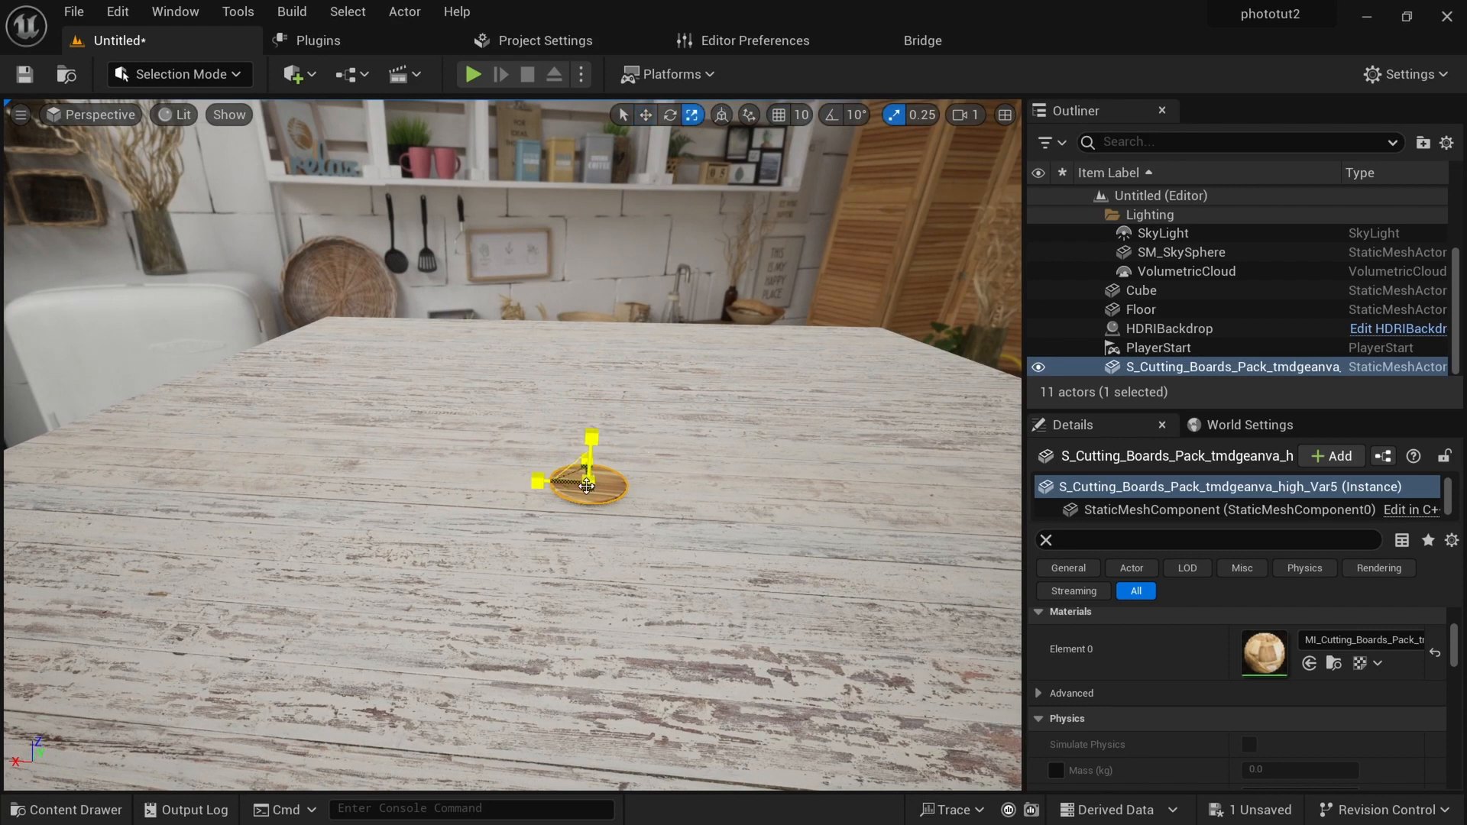
mouse_move(589, 483)
mouse_down()
mouse_move(635, 448)
mouse_move(591, 491)
mouse_move(612, 580)
mouse_move(595, 508)
mouse_up()
alt+right_drag(594, 508, 634, 505)
alt+right_drag(553, 633, 581, 633)
alt+drag(554, 633, 554, 535)
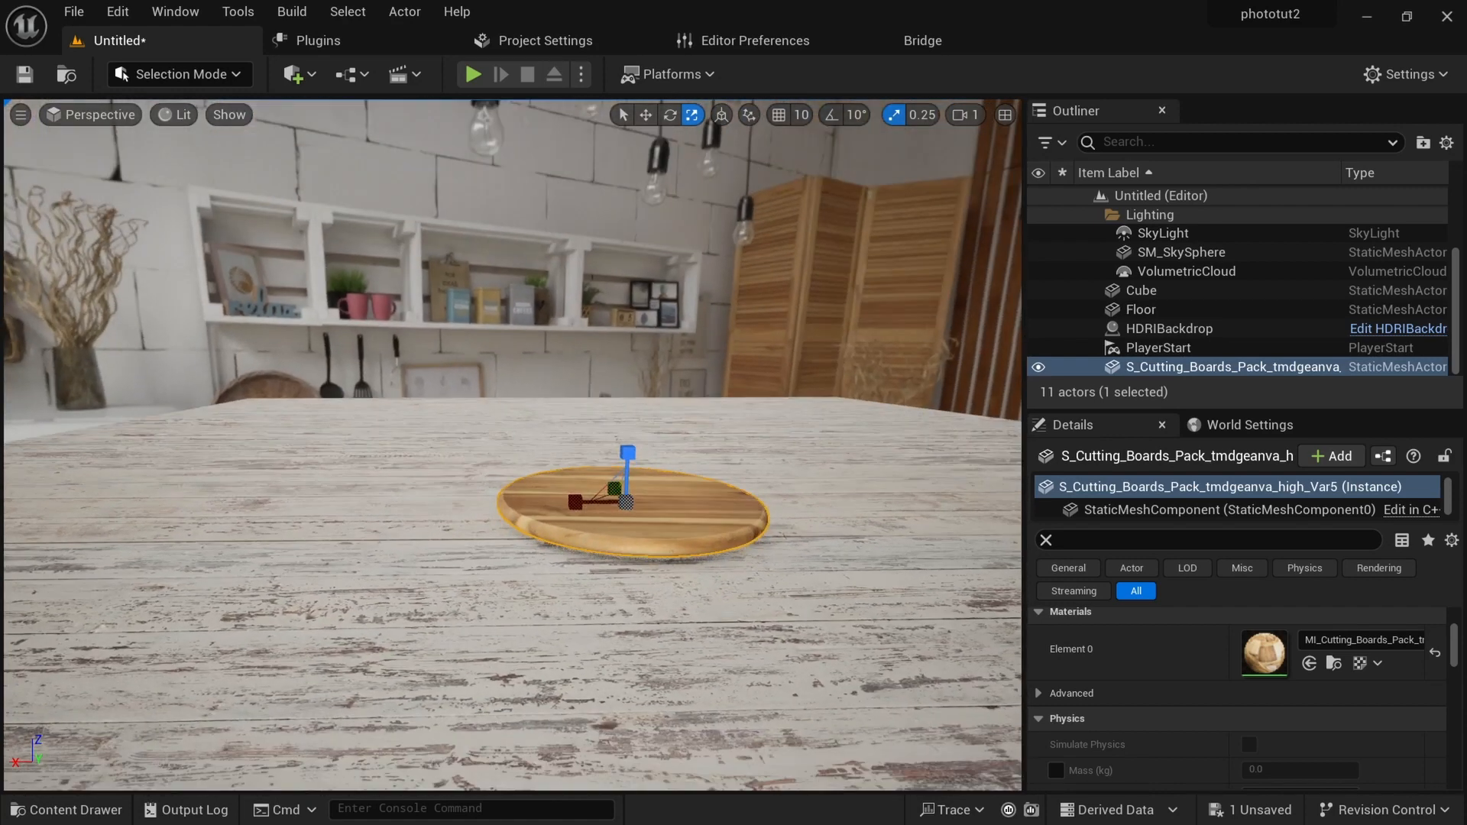
Fine-tune the enlarged cutting board's height so it rests on the planks, and save the level.
key(w)
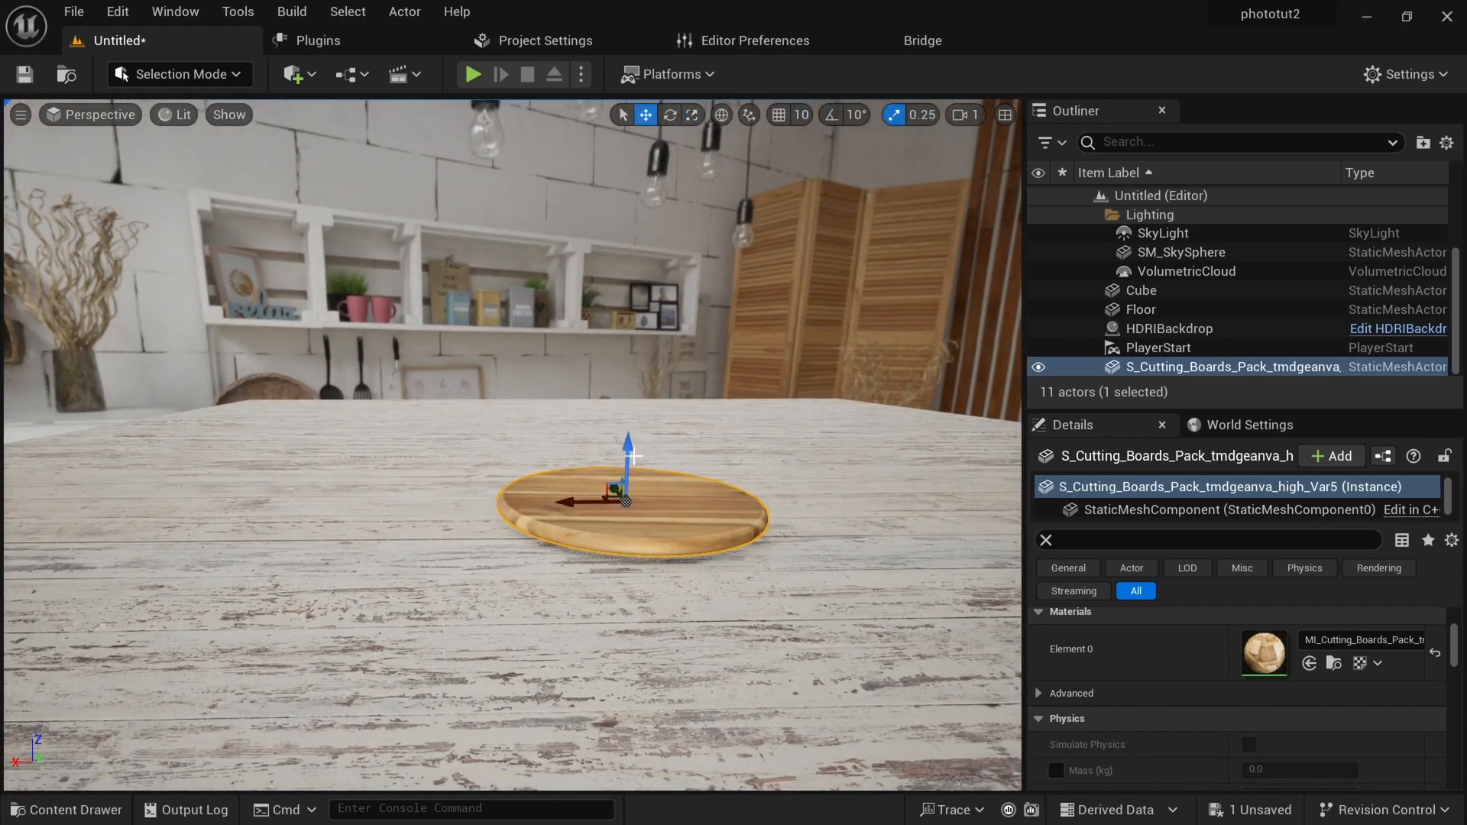
mouse_move(633, 451)
shift+mouse_down()
mouse_move(633, 464)
mouse_move(634, 449)
shift+mouse_up()
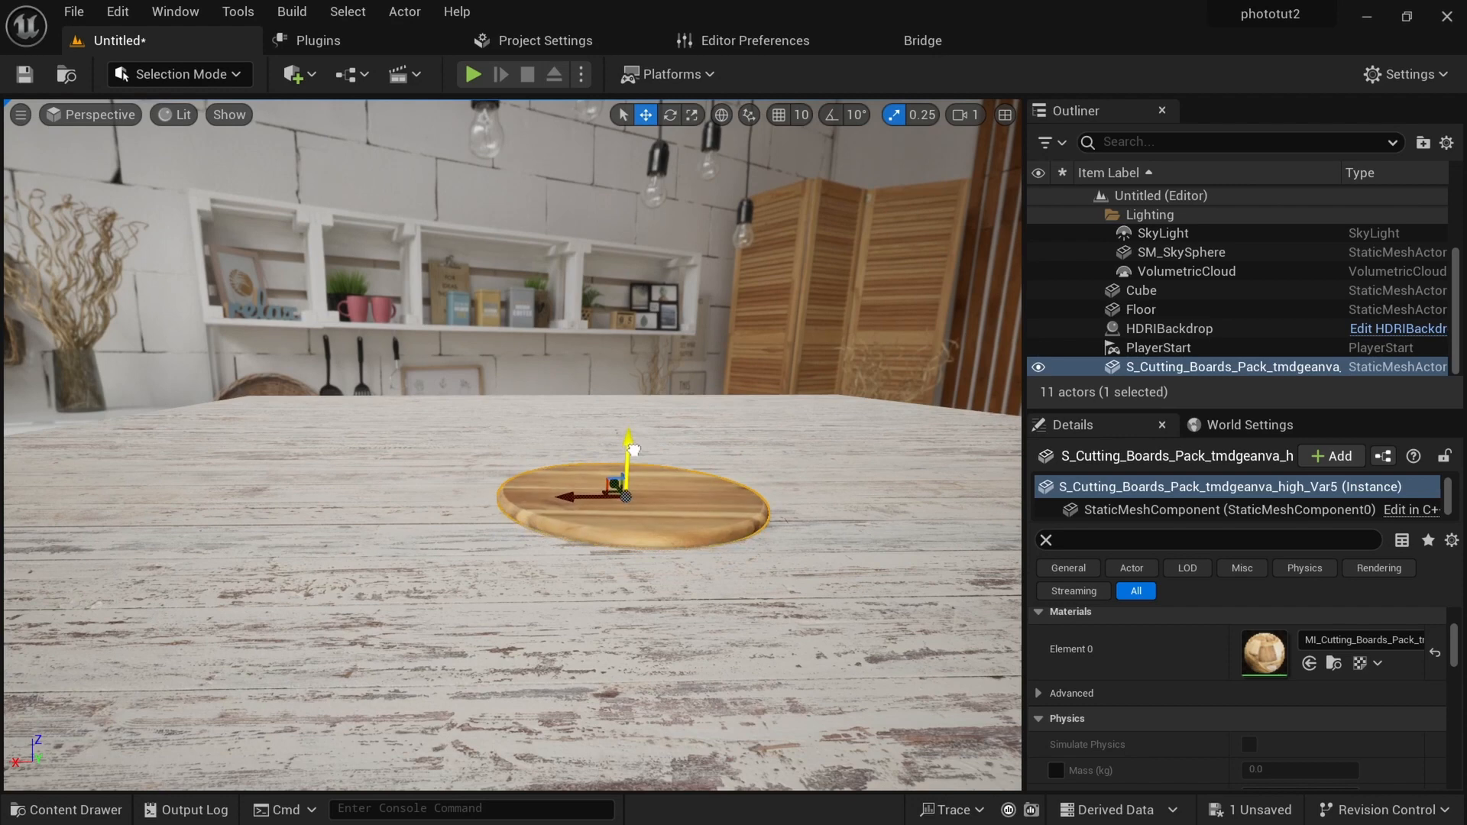
alt+drag(711, 591, 673, 642)
key(w)
right_drag(672, 642, 709, 629)
key(d)
key(a)
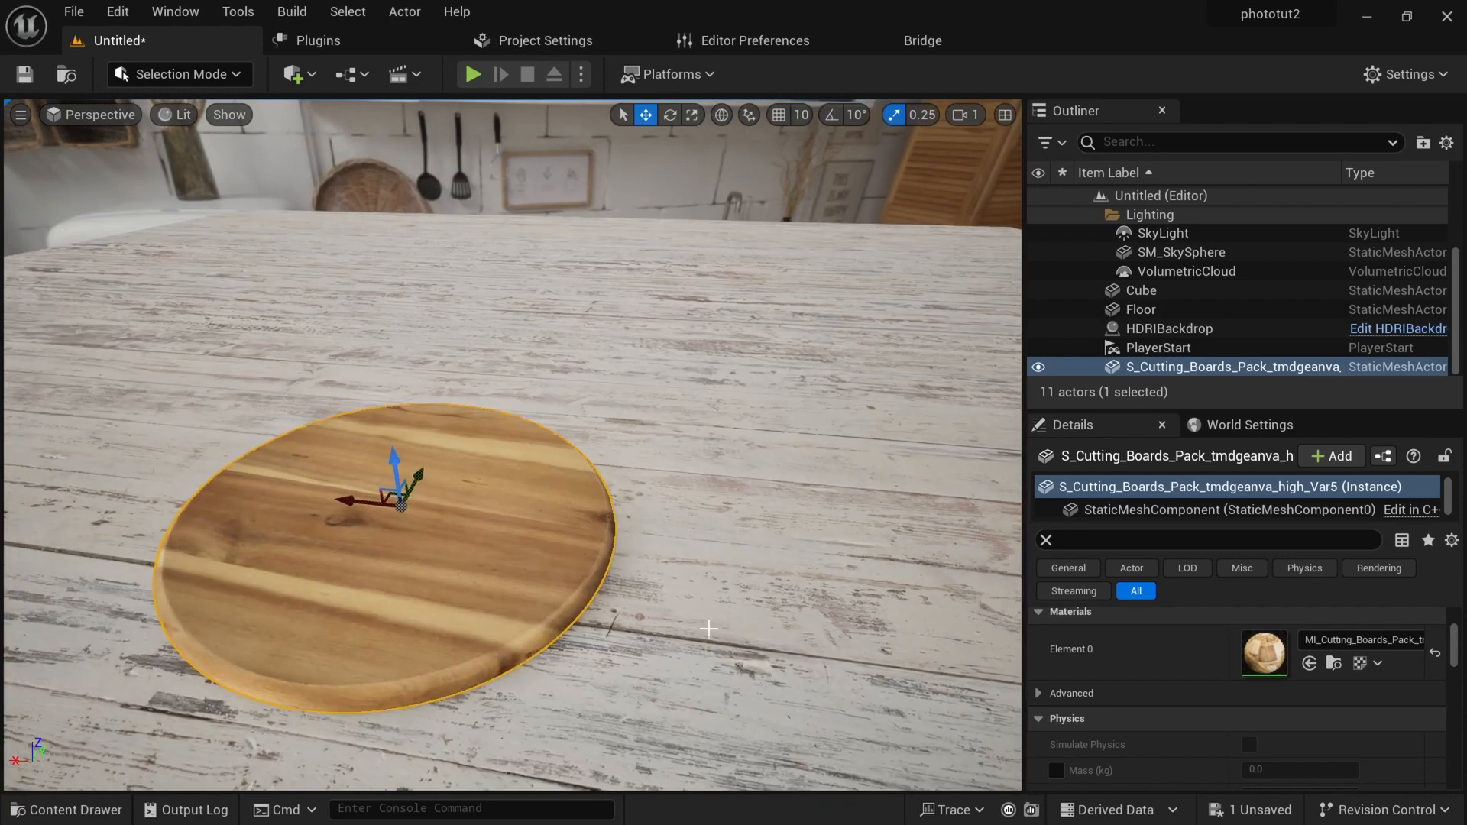
alt+drag(709, 629, 646, 643)
right_drag(540, 657, 544, 659)
key(a)
mouse_move(556, 665)
alt+mouse_down()
mouse_move(500, 664)
mouse_move(555, 655)
alt+mouse_up()
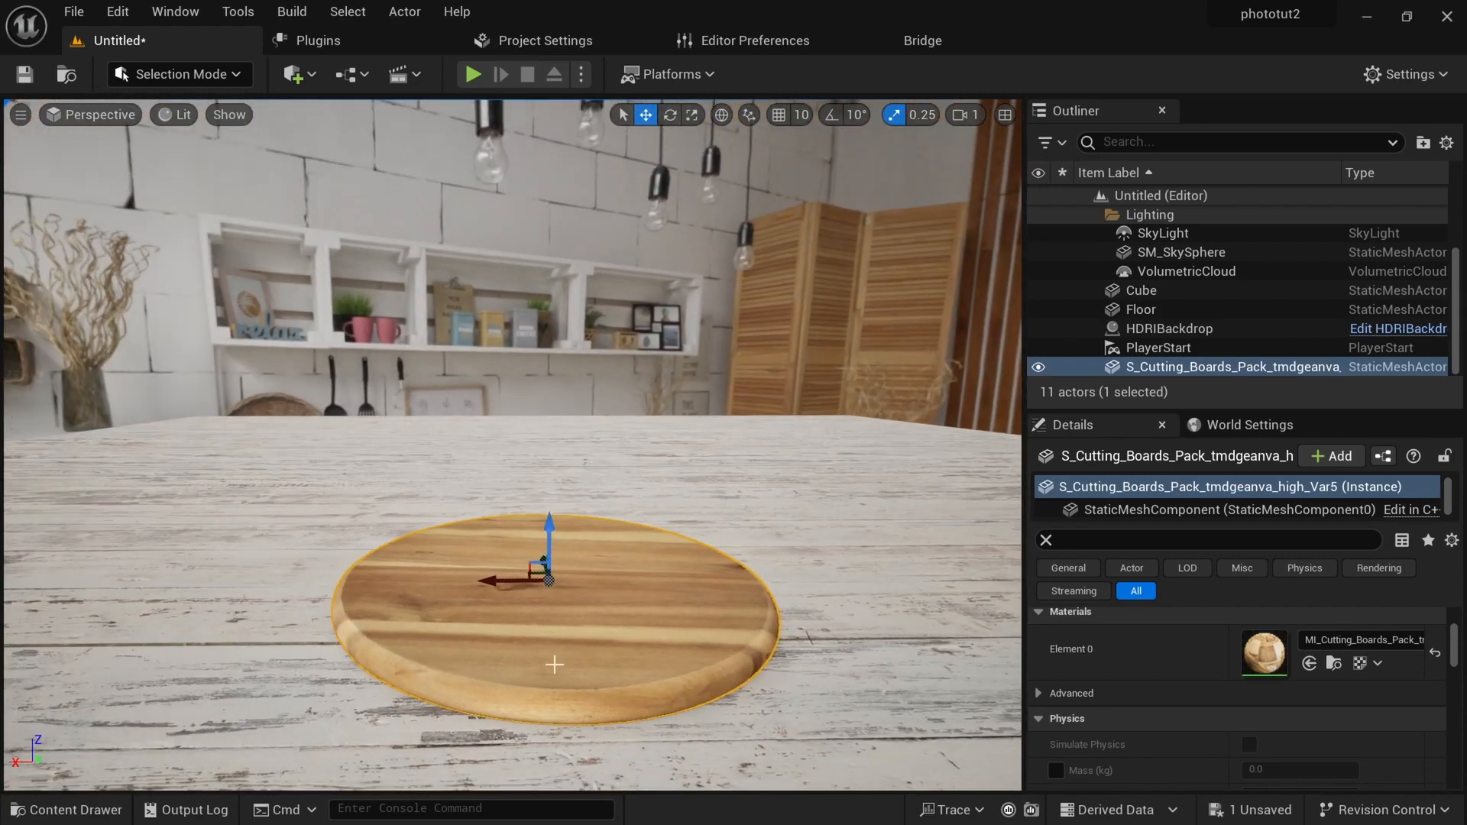
key(ctrl+s)
Place the apple mesh S_Apples_Pack_tl2kealva_lod0_Var1 from the Apples_Pack folder on the cutting board.
key(ctrl+space)
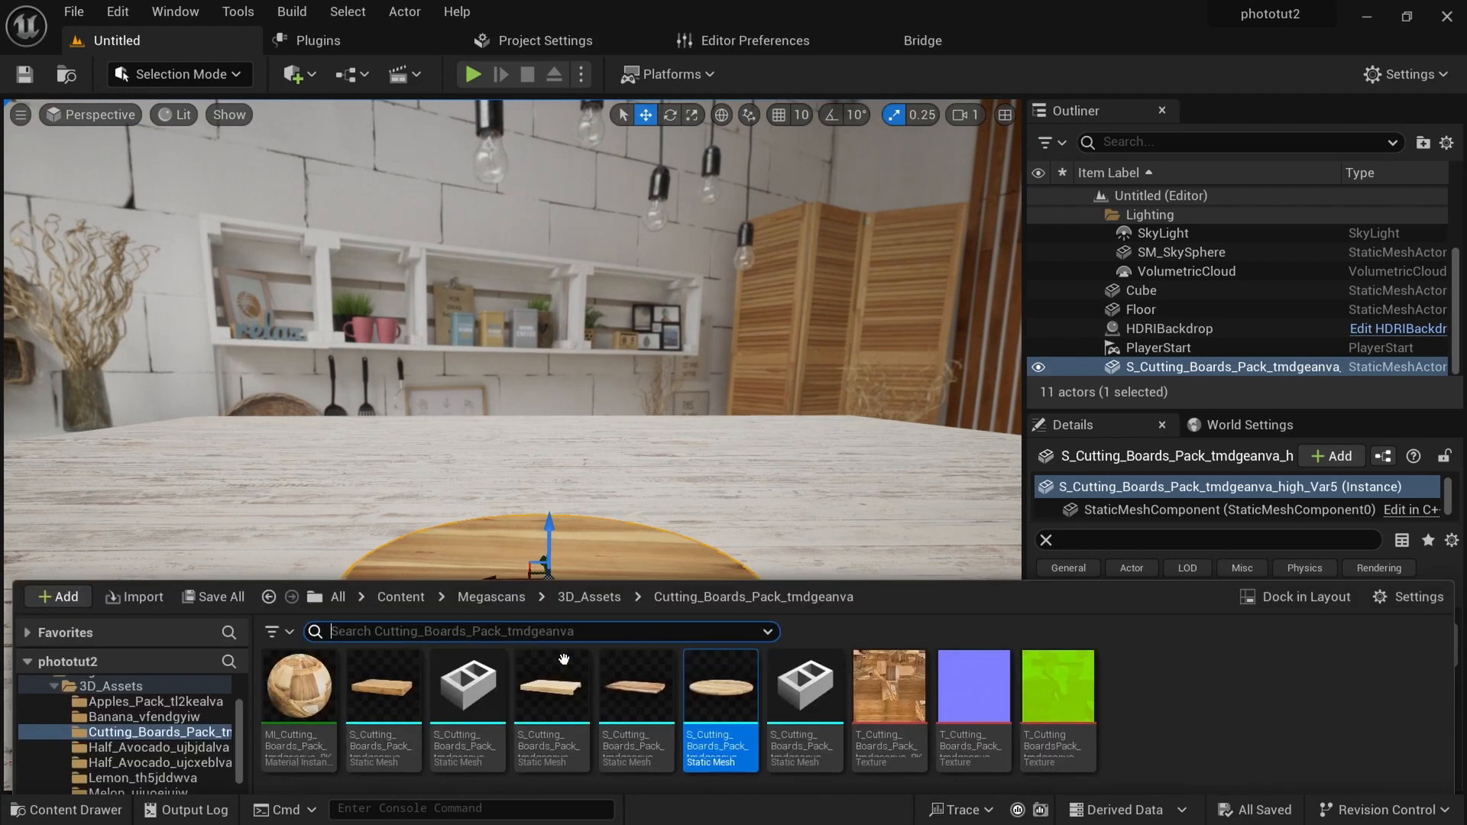
click(138, 692)
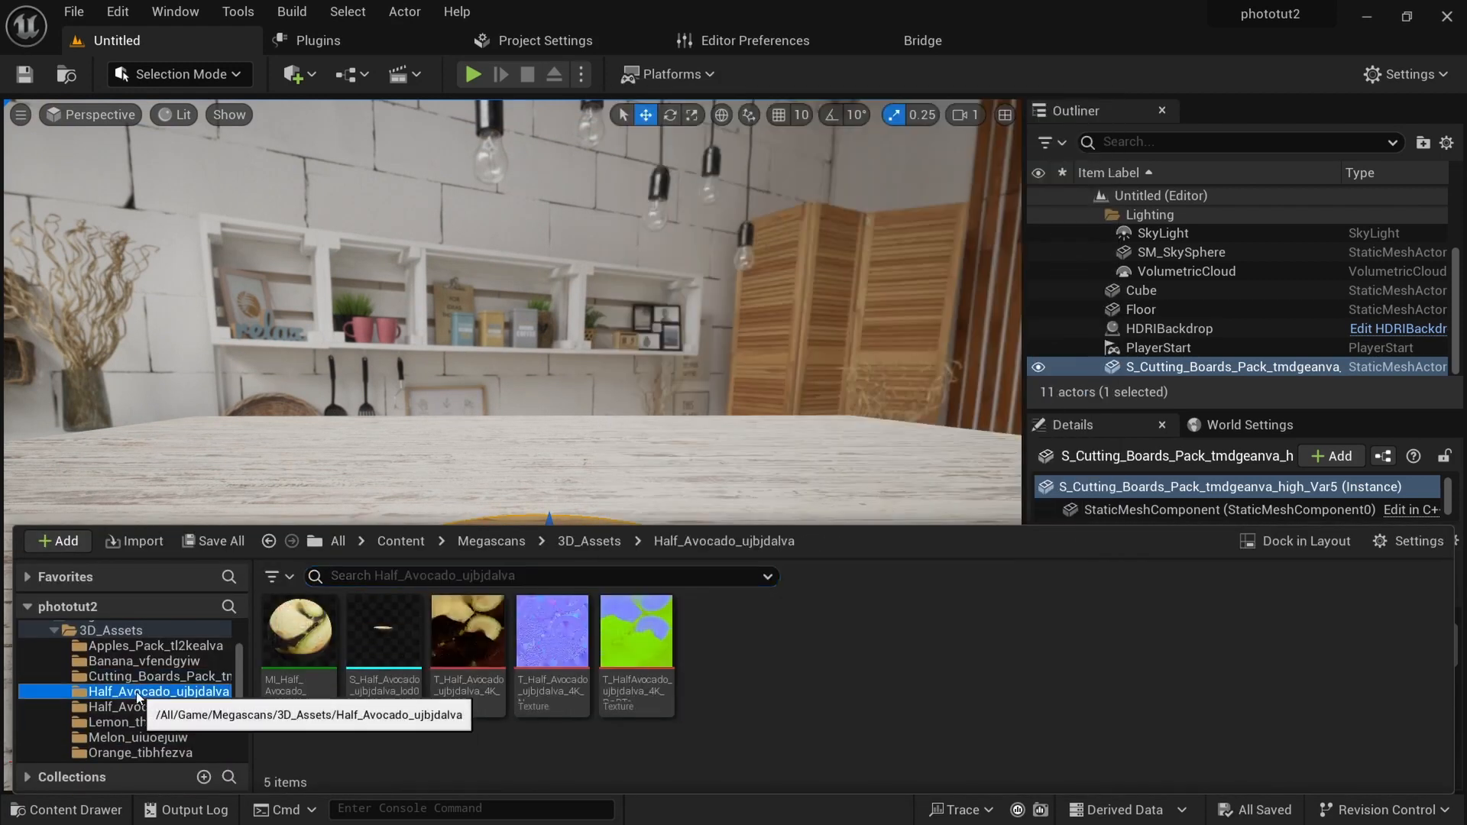
click(141, 707)
click(144, 722)
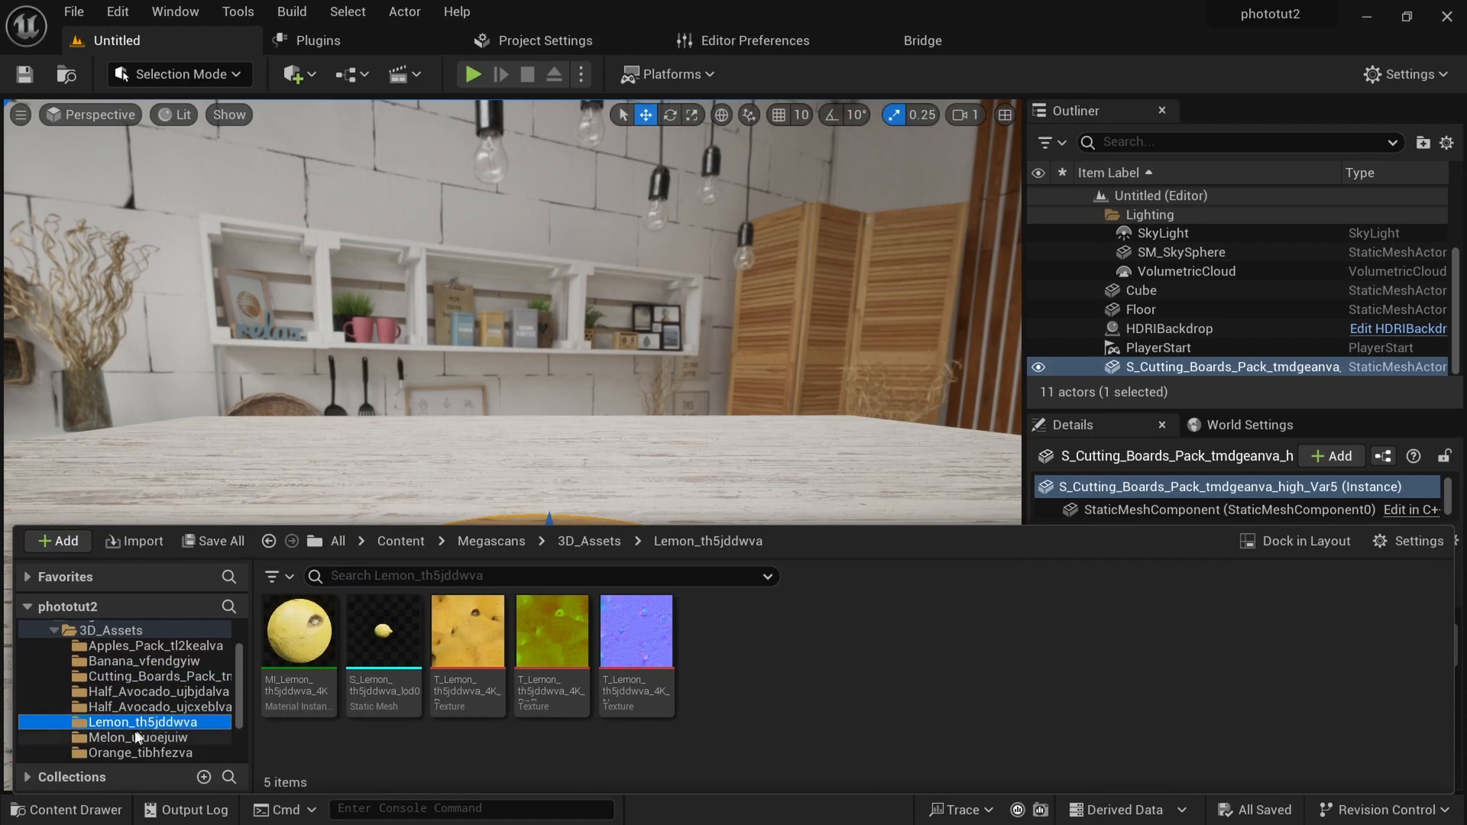
click(142, 738)
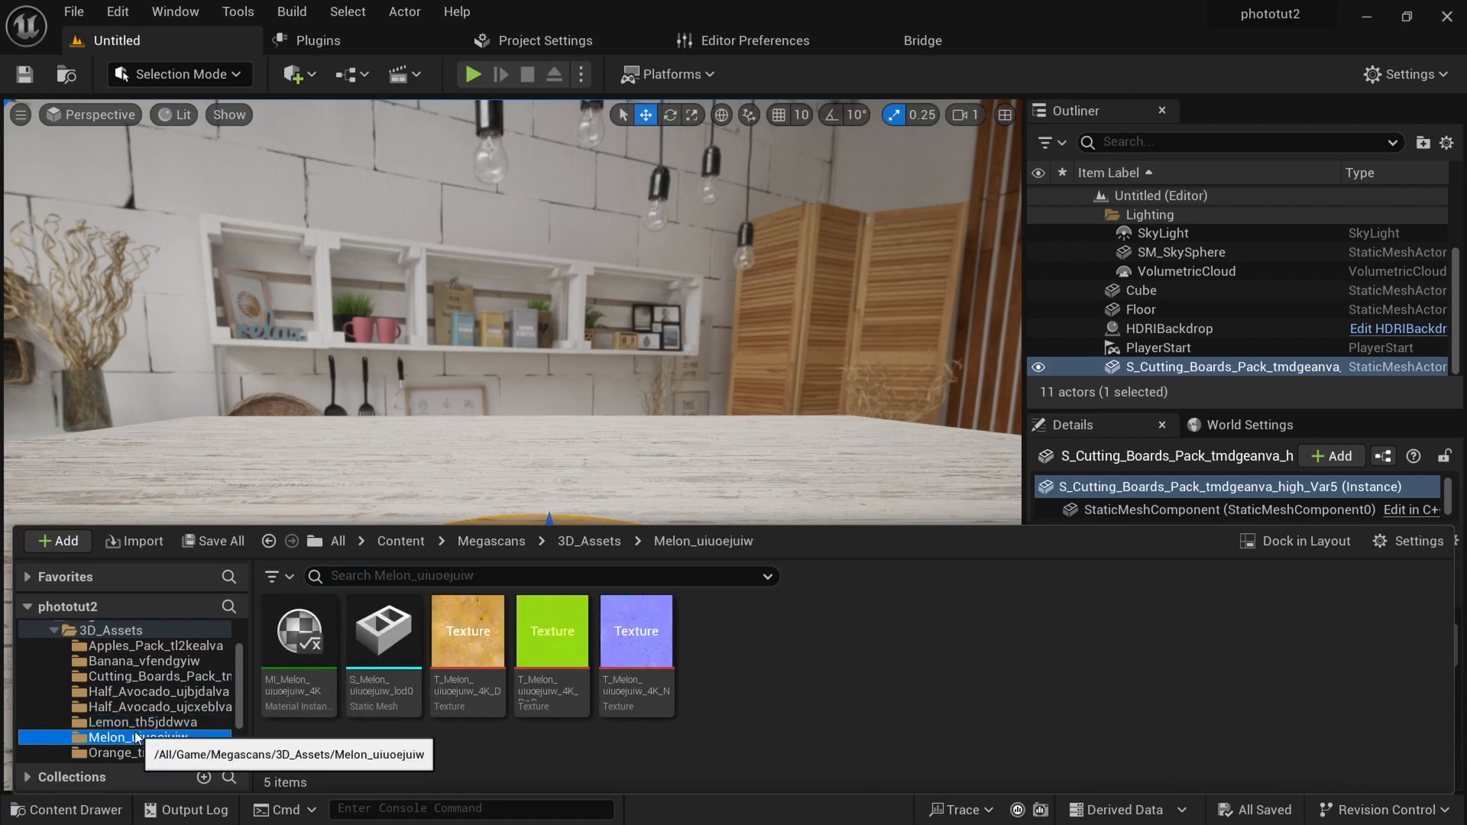
click(126, 646)
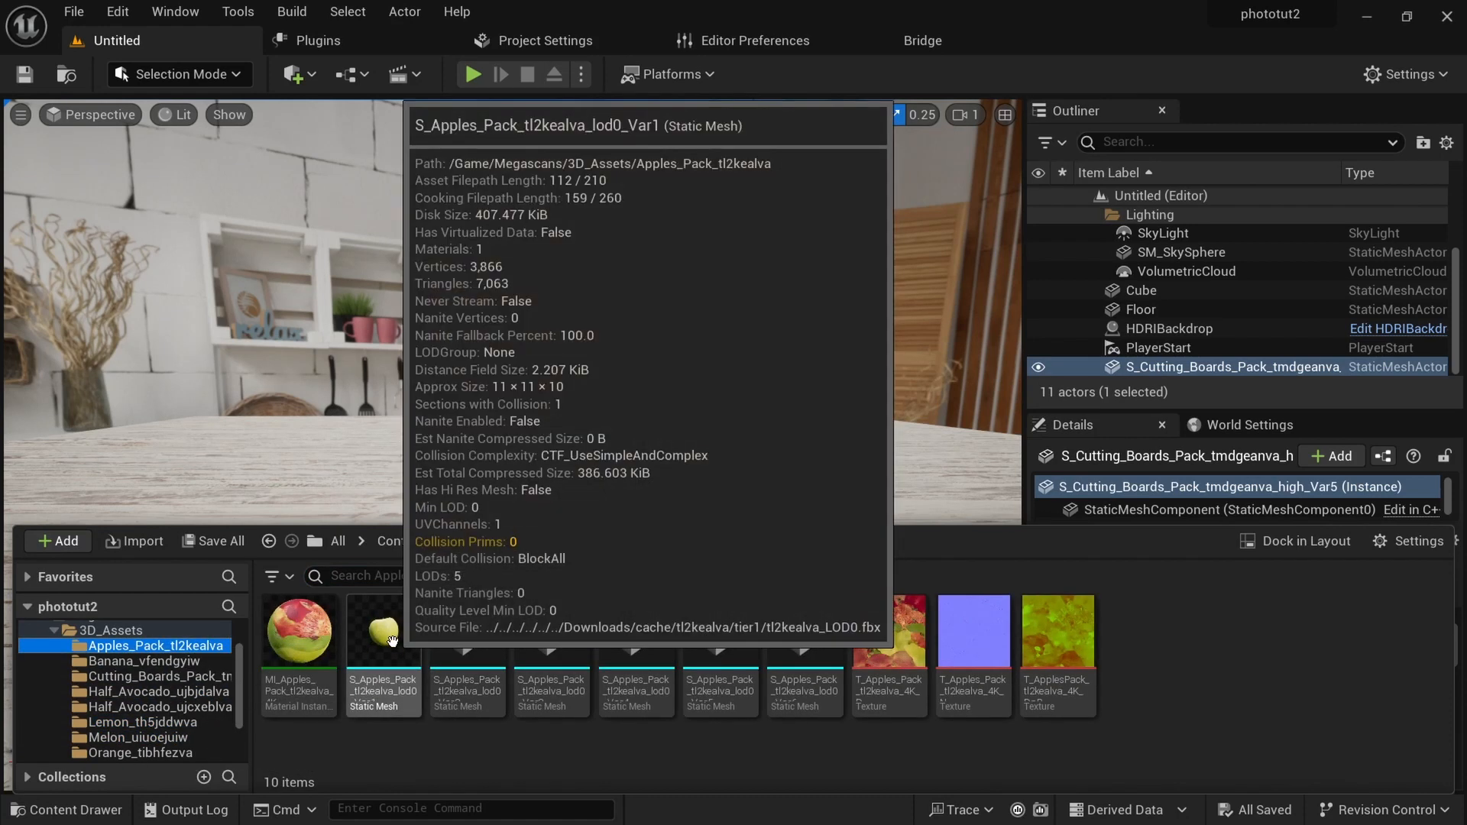
drag(392, 633, 461, 562)
drag(454, 507, 459, 472)
scroll(389, 585, up, 5)
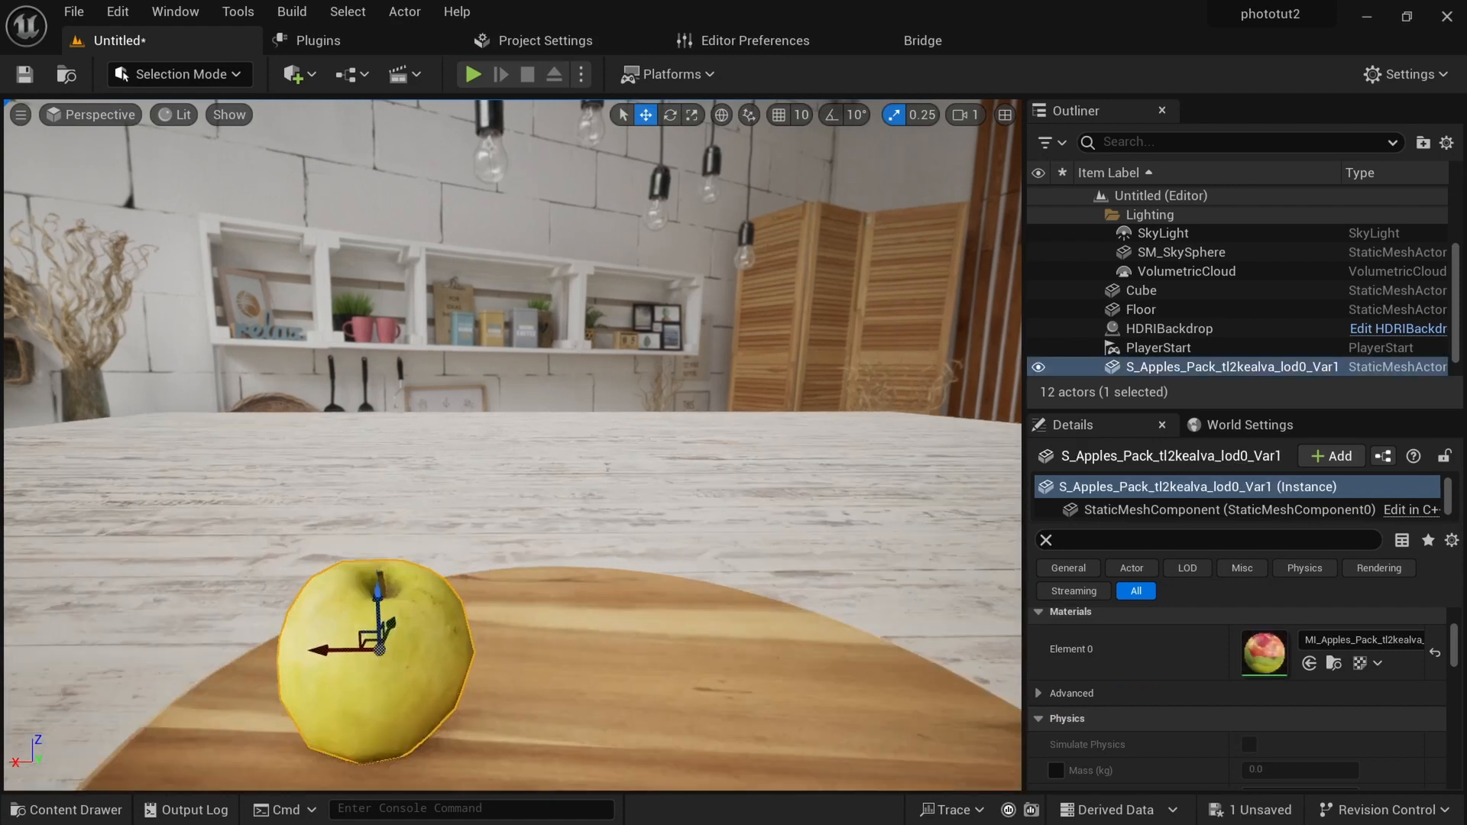
mouse_move(431, 618)
middle_down()
mouse_move(413, 649)
mouse_move(404, 620)
middle_up()
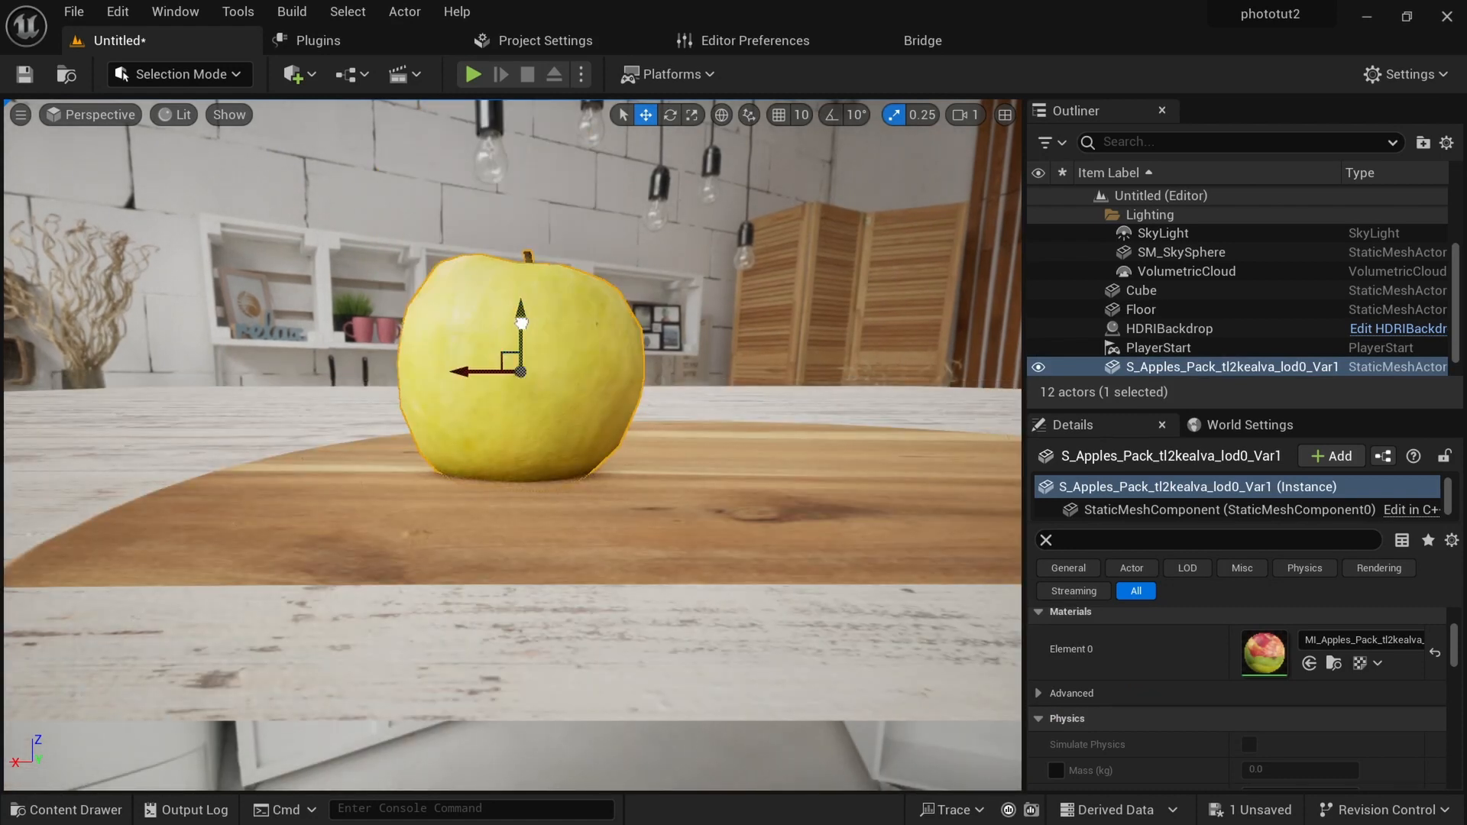
Fine-tune the yellow apple's height so it rests on the cutting board.
drag(521, 322, 525, 310)
alt+drag(730, 459, 688, 539)
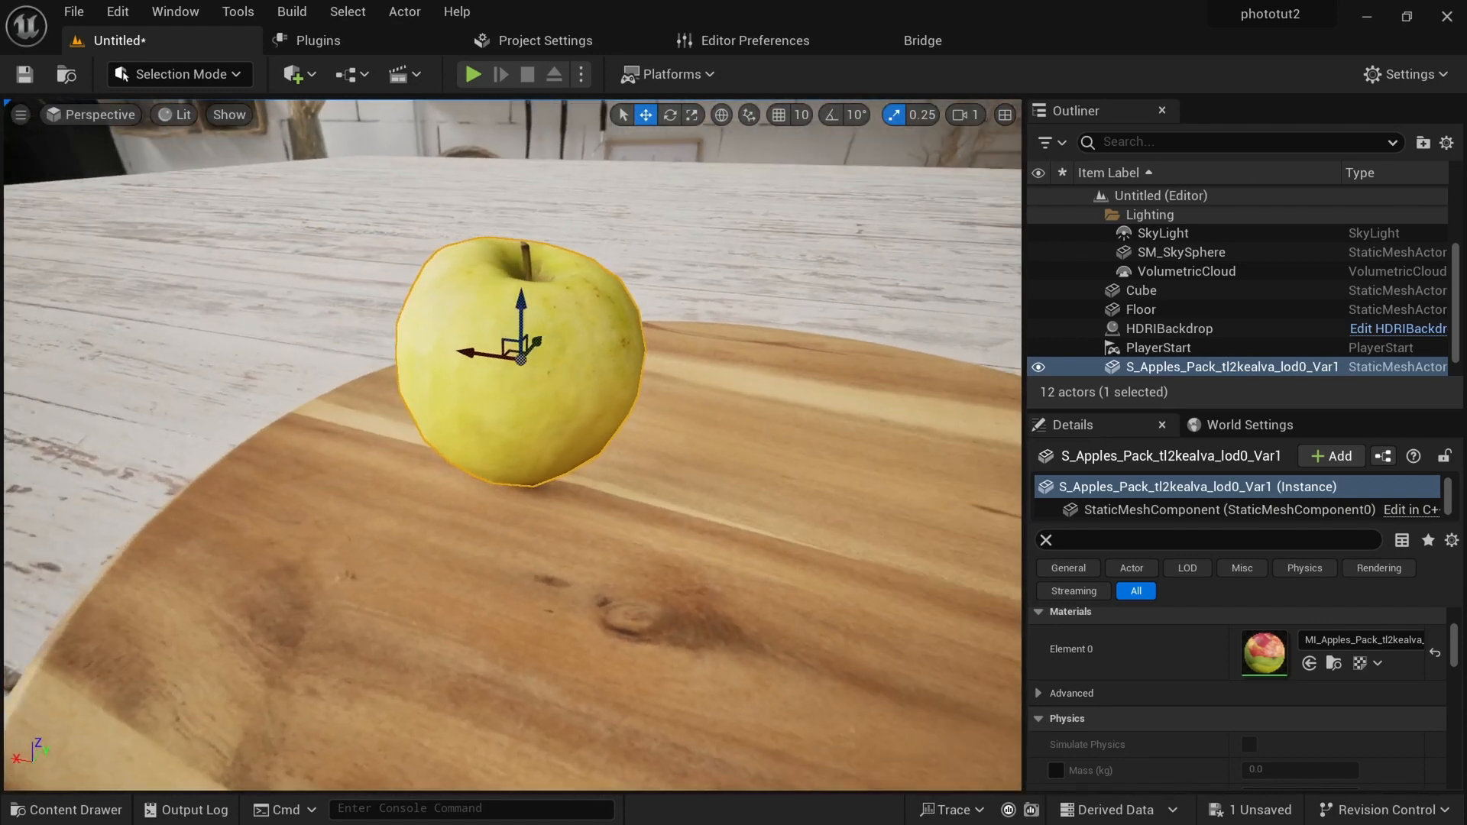
scroll(730, 458, down, 5)
alt+drag(730, 458, 787, 412)
scroll(747, 468, up, 3)
scroll(580, 472, up, 2)
alt+middle_drag(606, 480, 564, 508)
scroll(564, 508, up, 1)
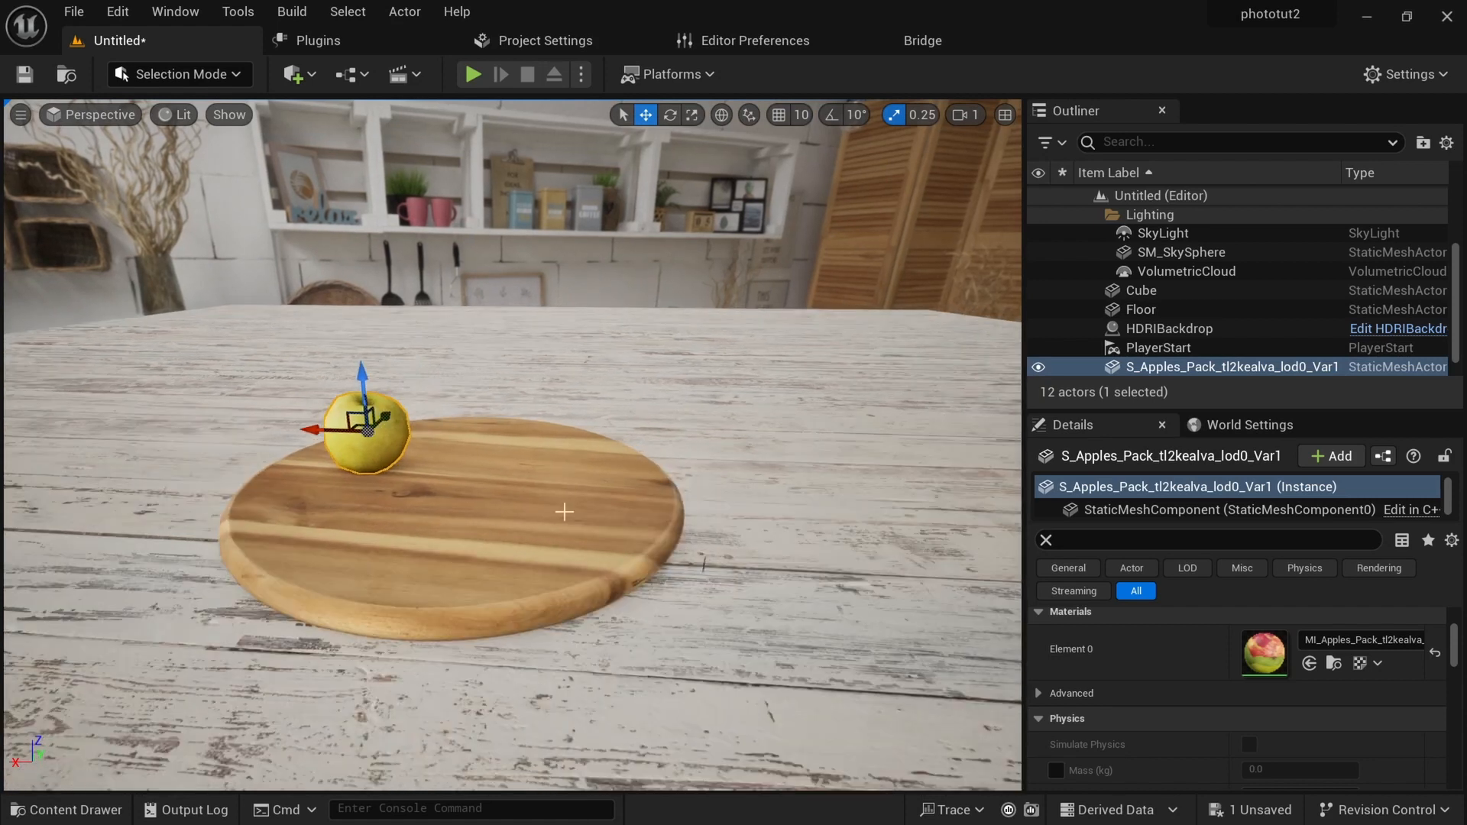
alt+drag(565, 512, 596, 508)
alt+drag(459, 526, 459, 486)
alt+middle_drag(412, 523, 528, 504)
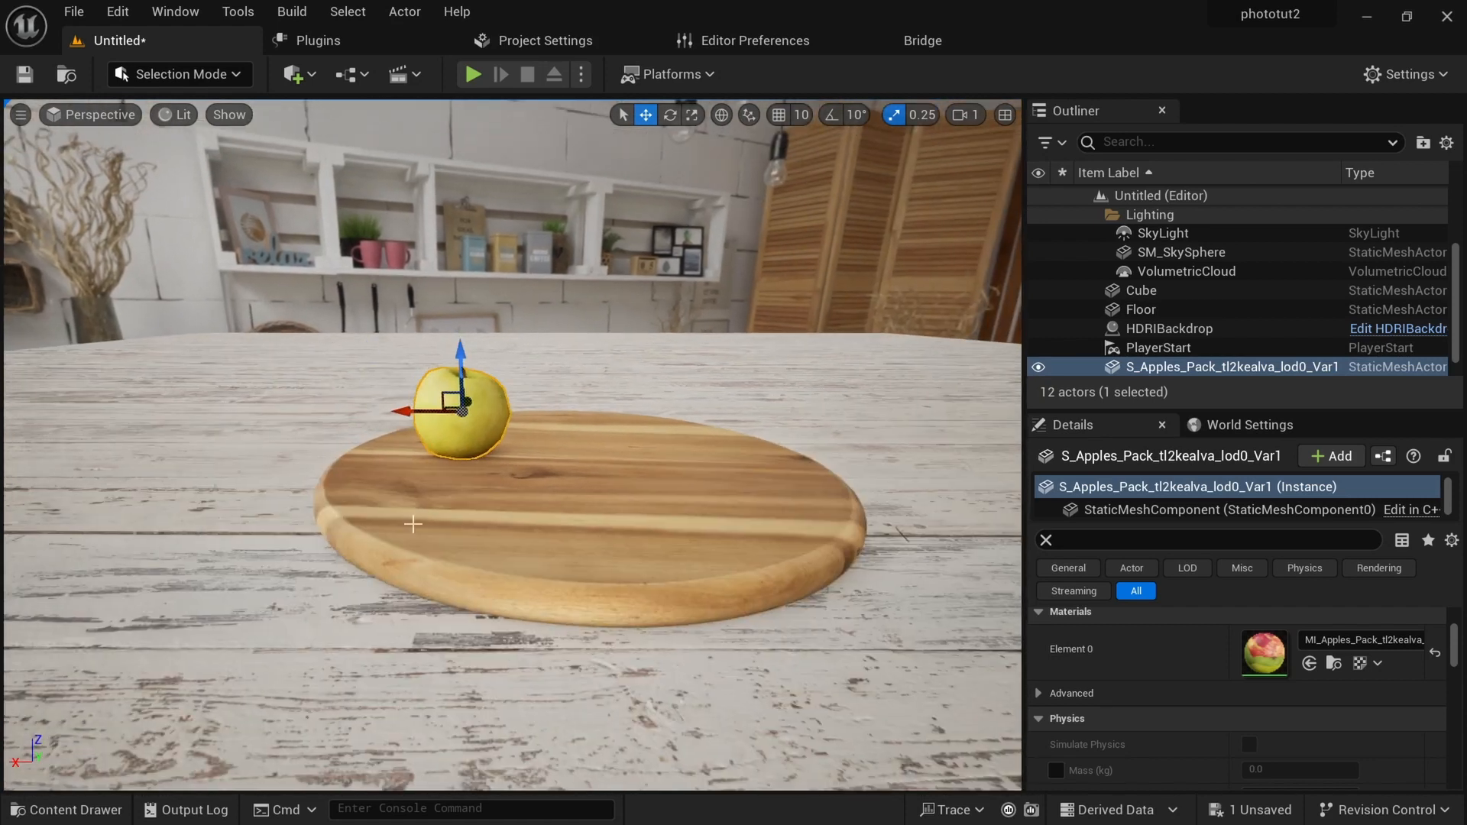
Place the red apple mesh S_Apples_Pack_tl2kealva_lod0_Var3 in front of the yellow apple and raise it onto the board's surface.
key(ctrl+space)
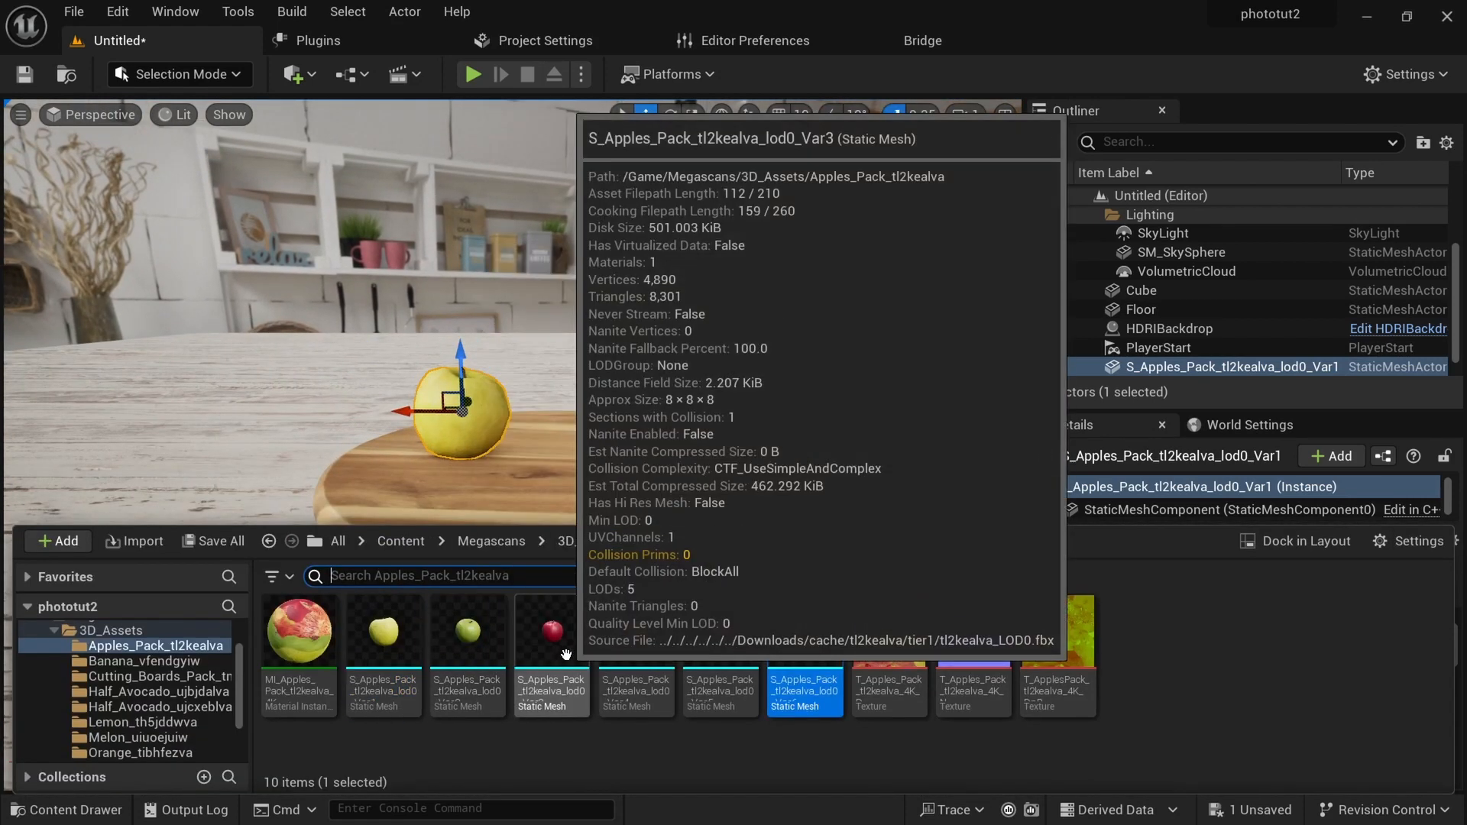
drag(564, 652, 592, 508)
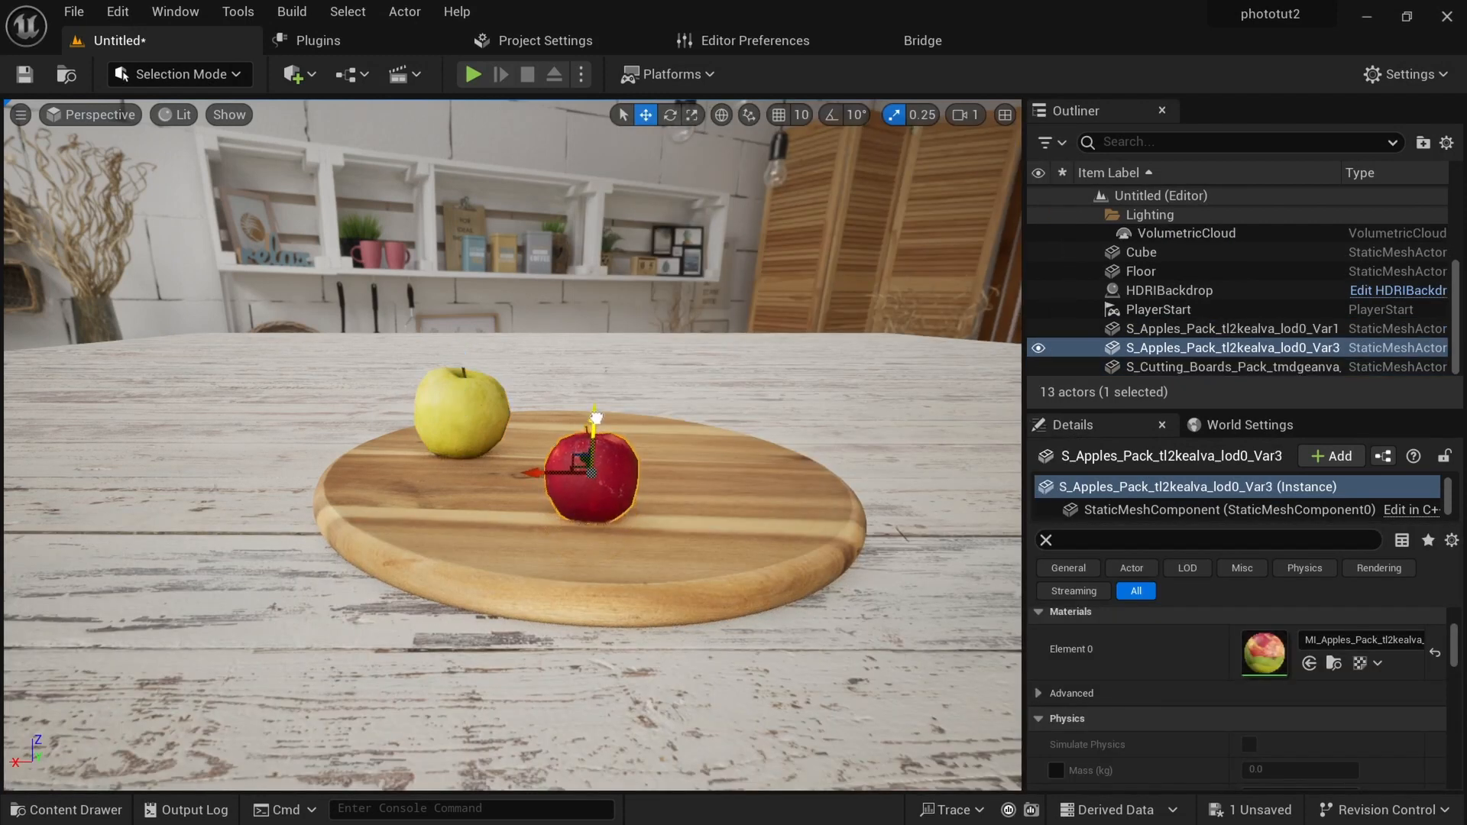
scroll(646, 540, up, 3)
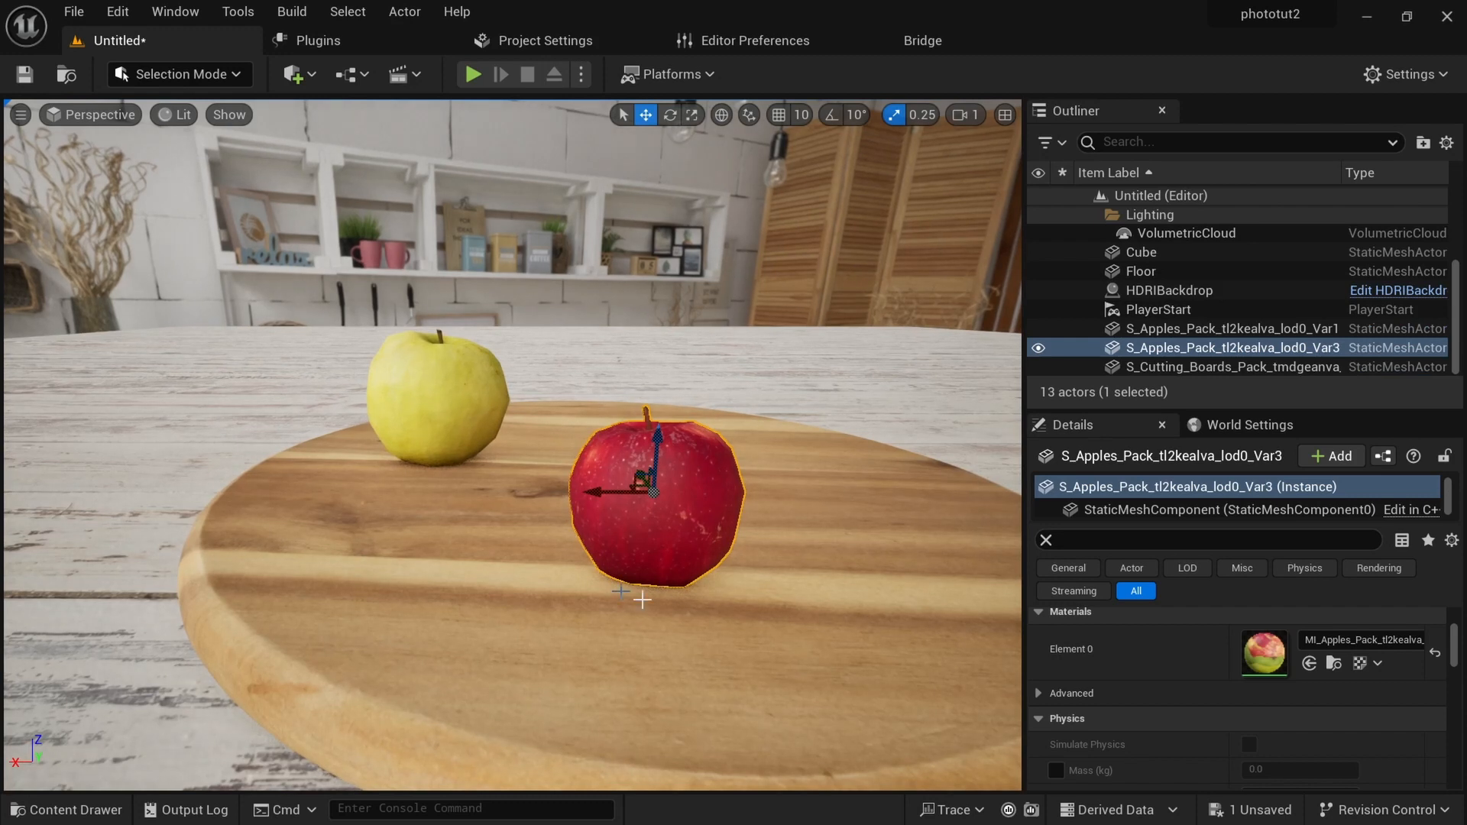
alt+drag(643, 600, 650, 575)
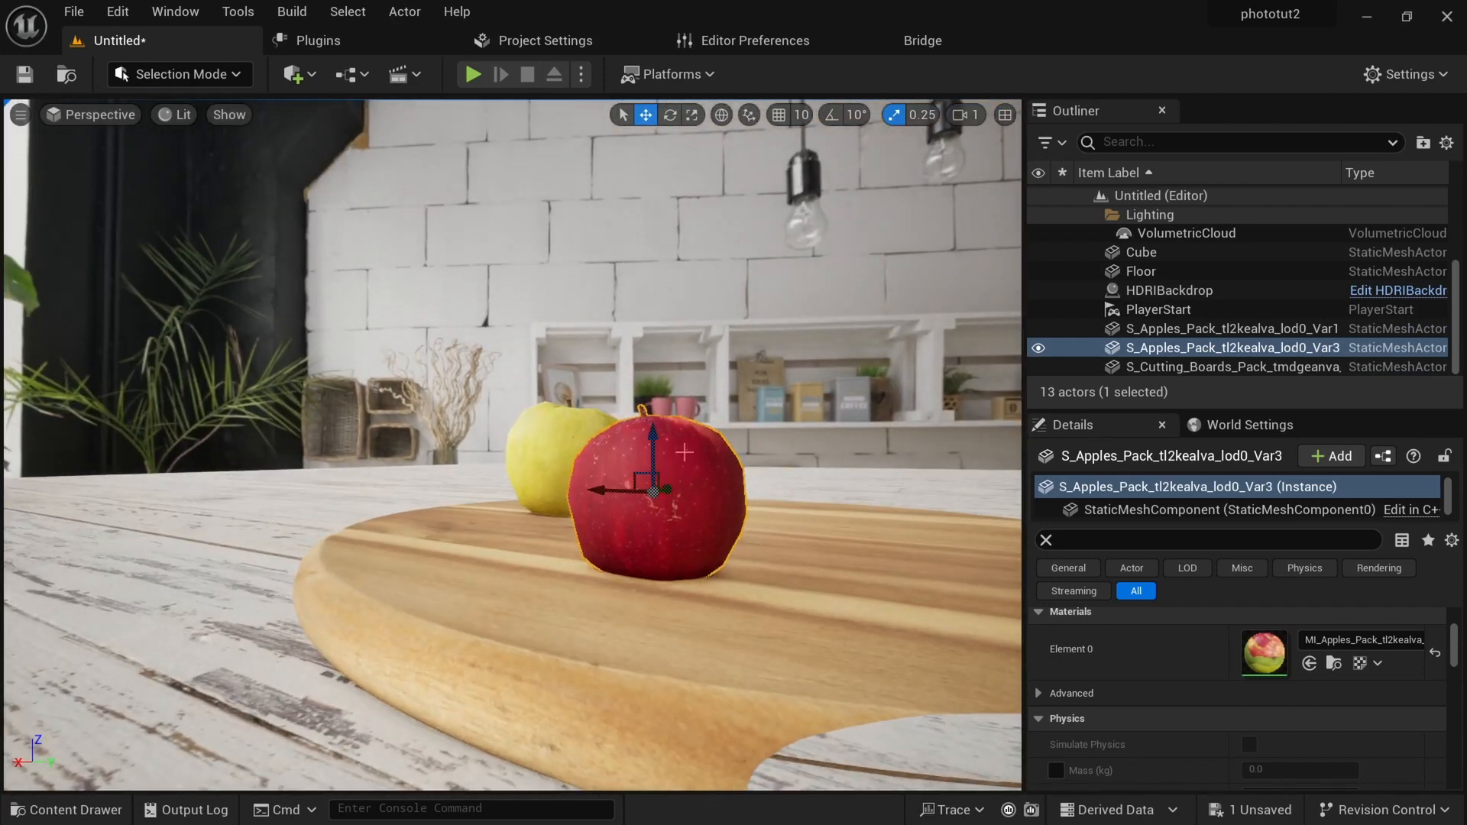
drag(650, 450, 652, 438)
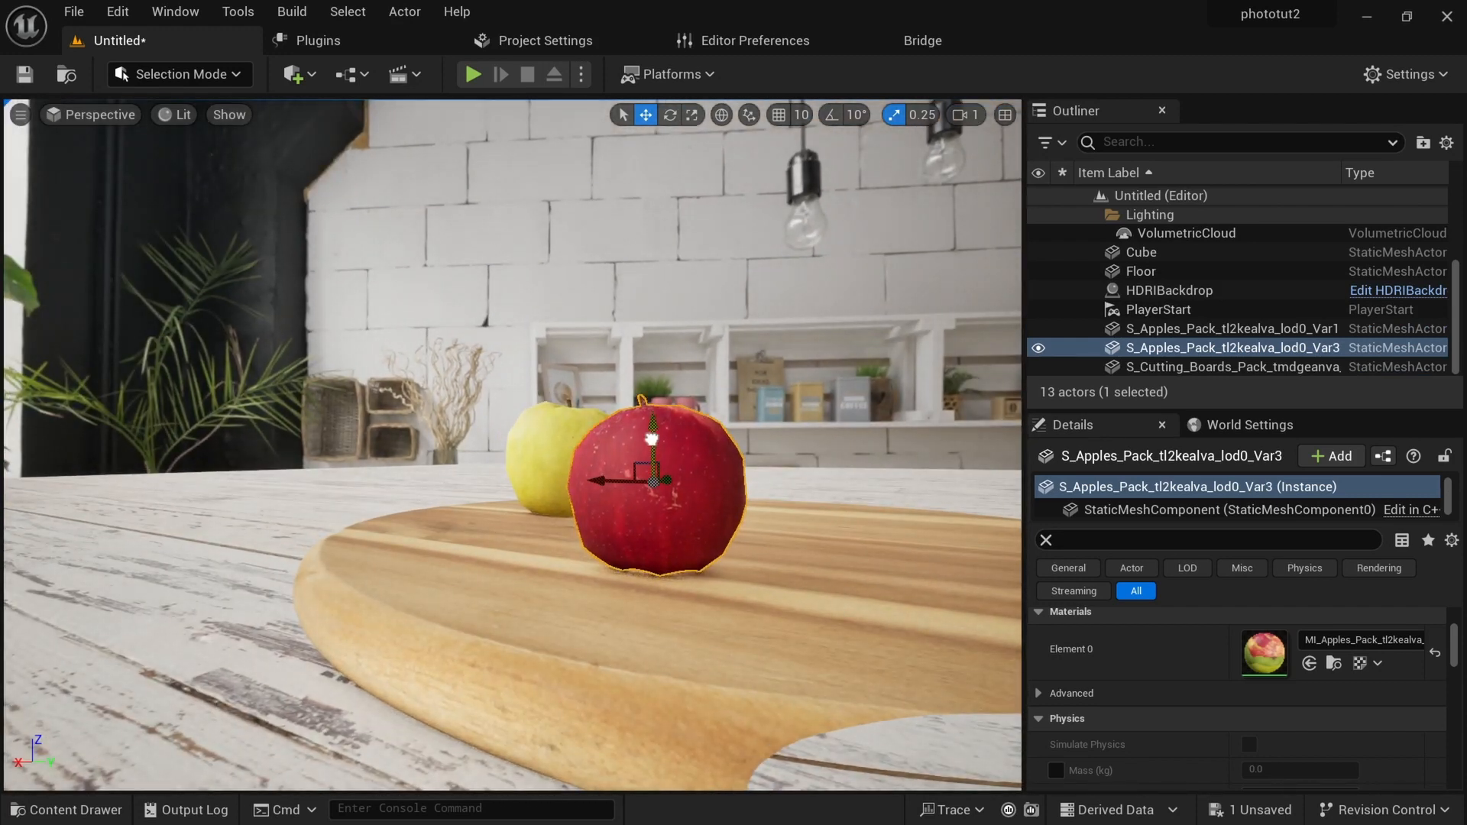
Place the apple mesh S_Apples_Pack_tl2kealva_lod0_Var5 beside the yellow apple, behind the red one, and raise it onto the board.
alt+drag(627, 589, 701, 643)
scroll(627, 588, down, 6)
scroll(691, 645, up, 5)
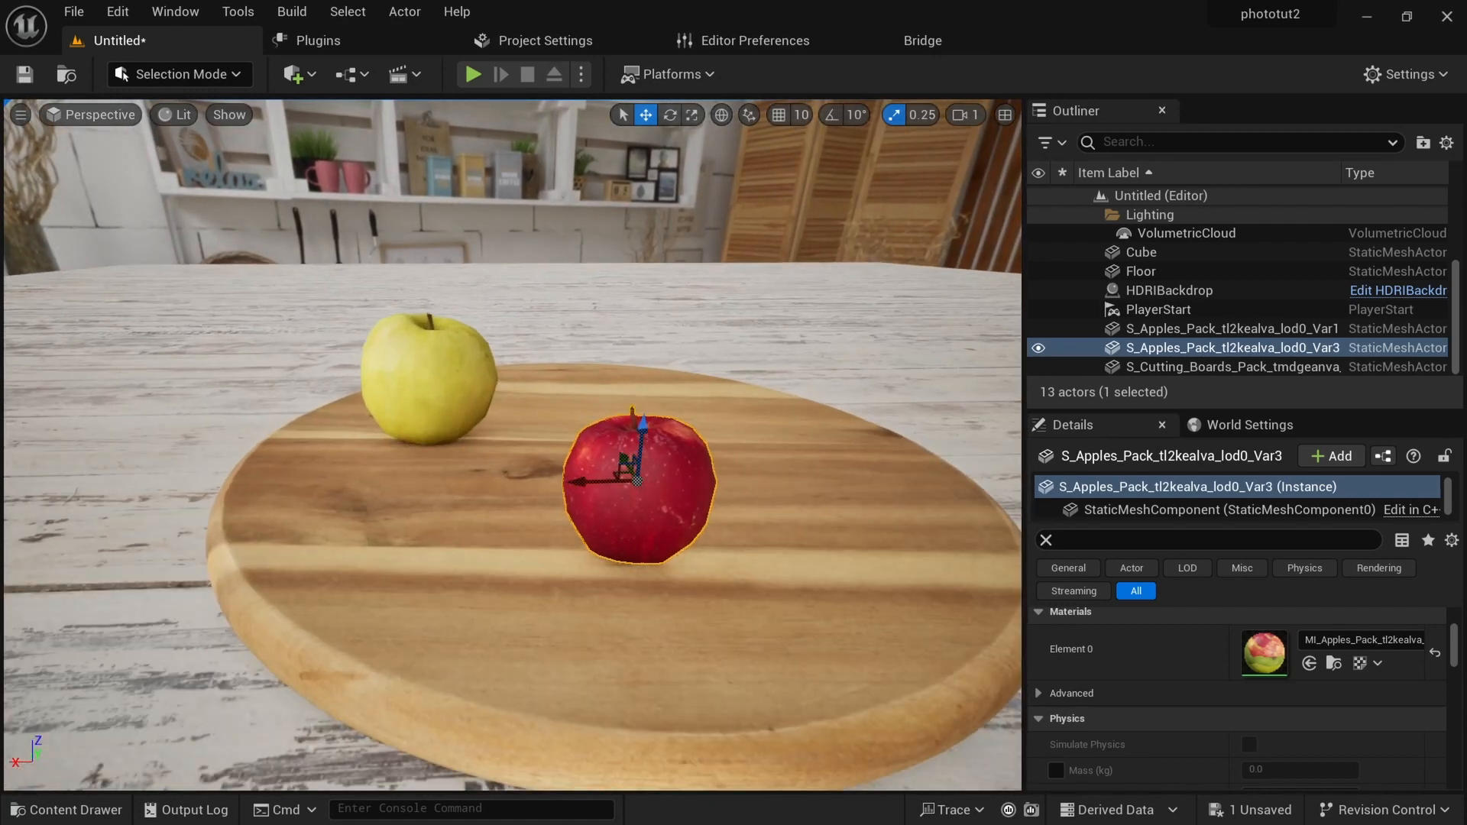
alt+drag(691, 645, 691, 585)
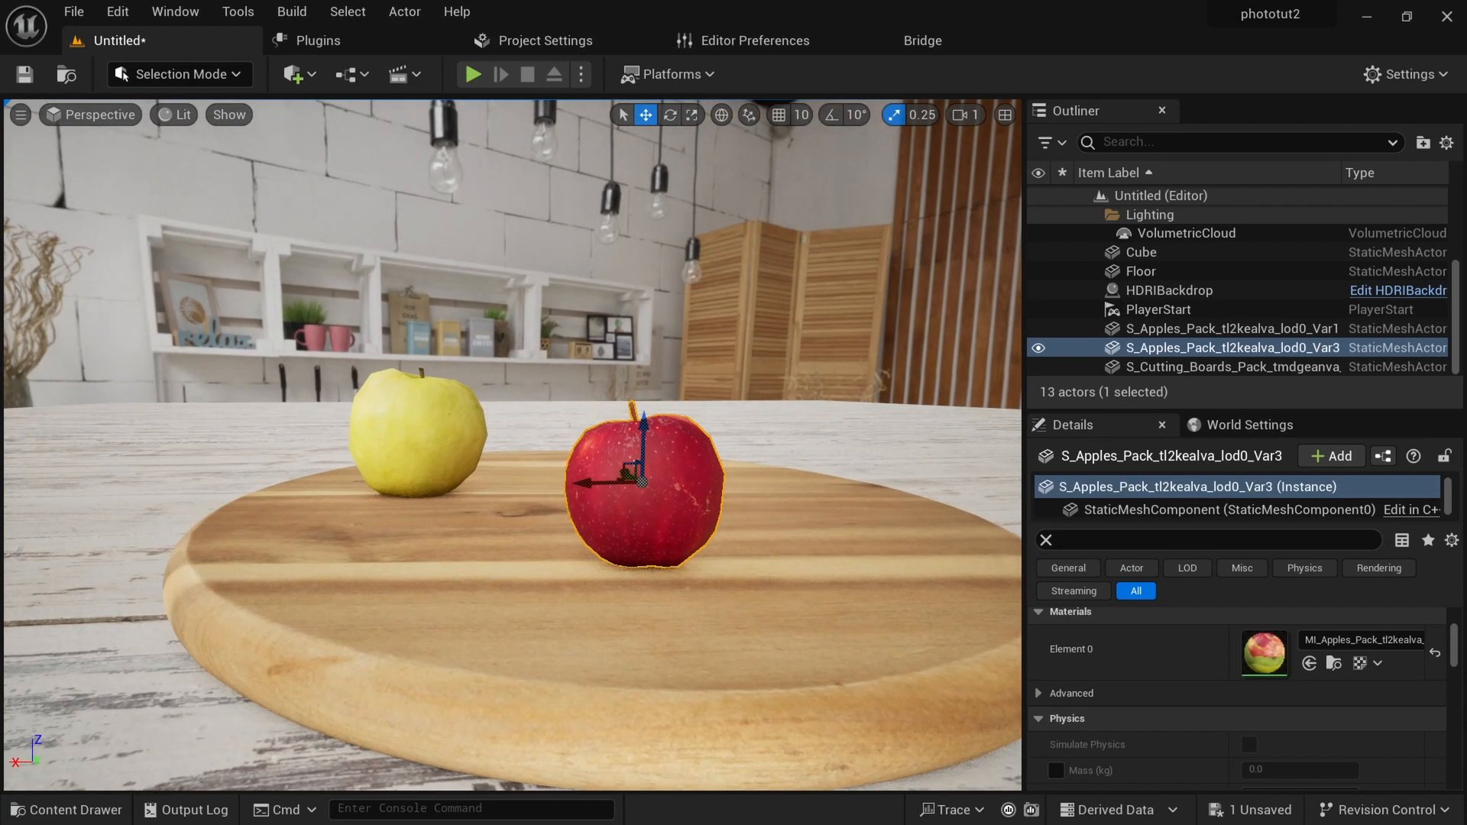
scroll(728, 609, down, 6)
scroll(728, 609, up, 5)
mouse_move(727, 608)
alt+mouse_down()
mouse_move(717, 621)
mouse_move(734, 615)
alt+mouse_up()
key(ctrl+space)
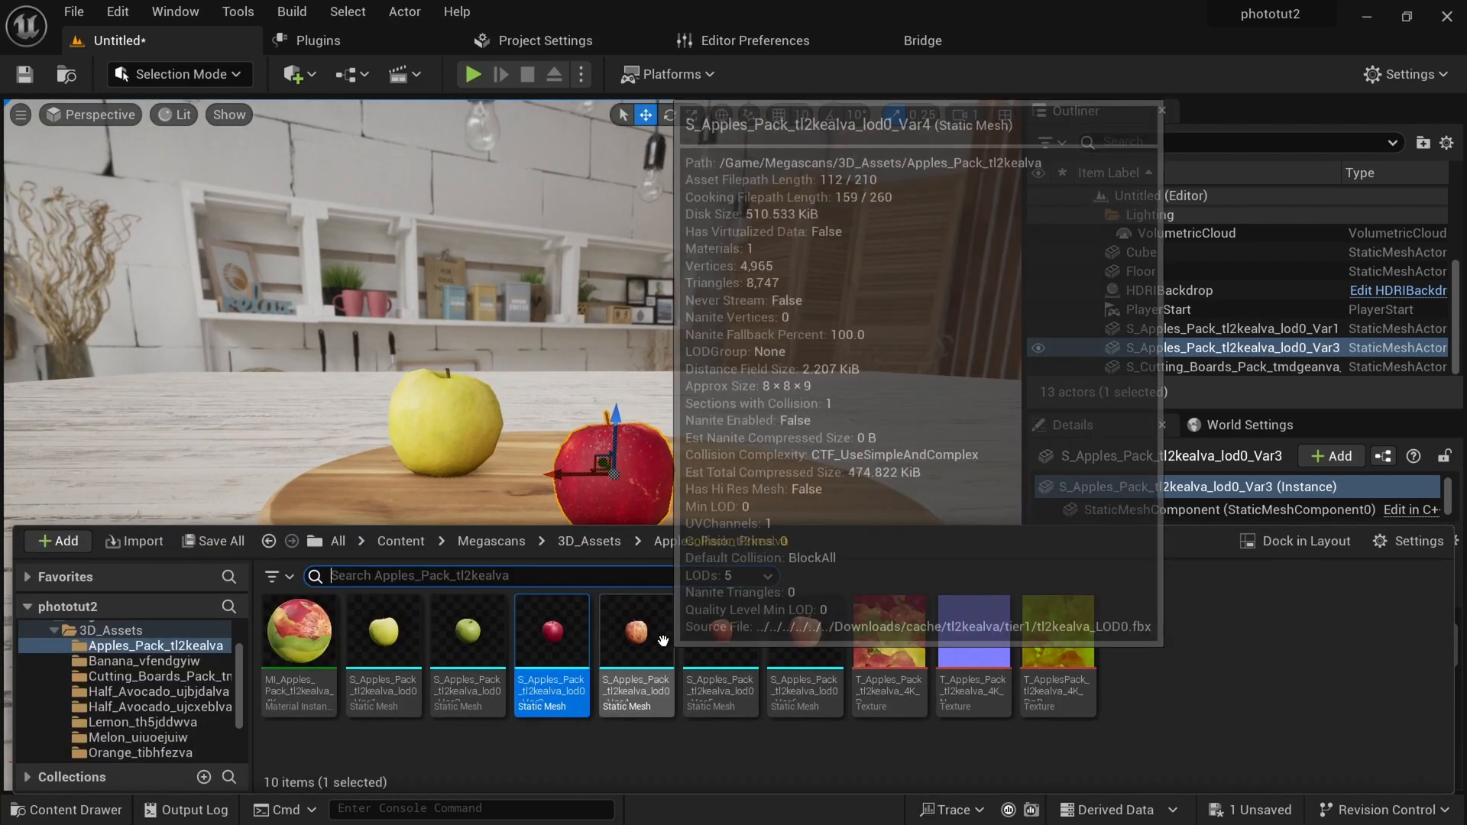
drag(688, 650, 541, 451)
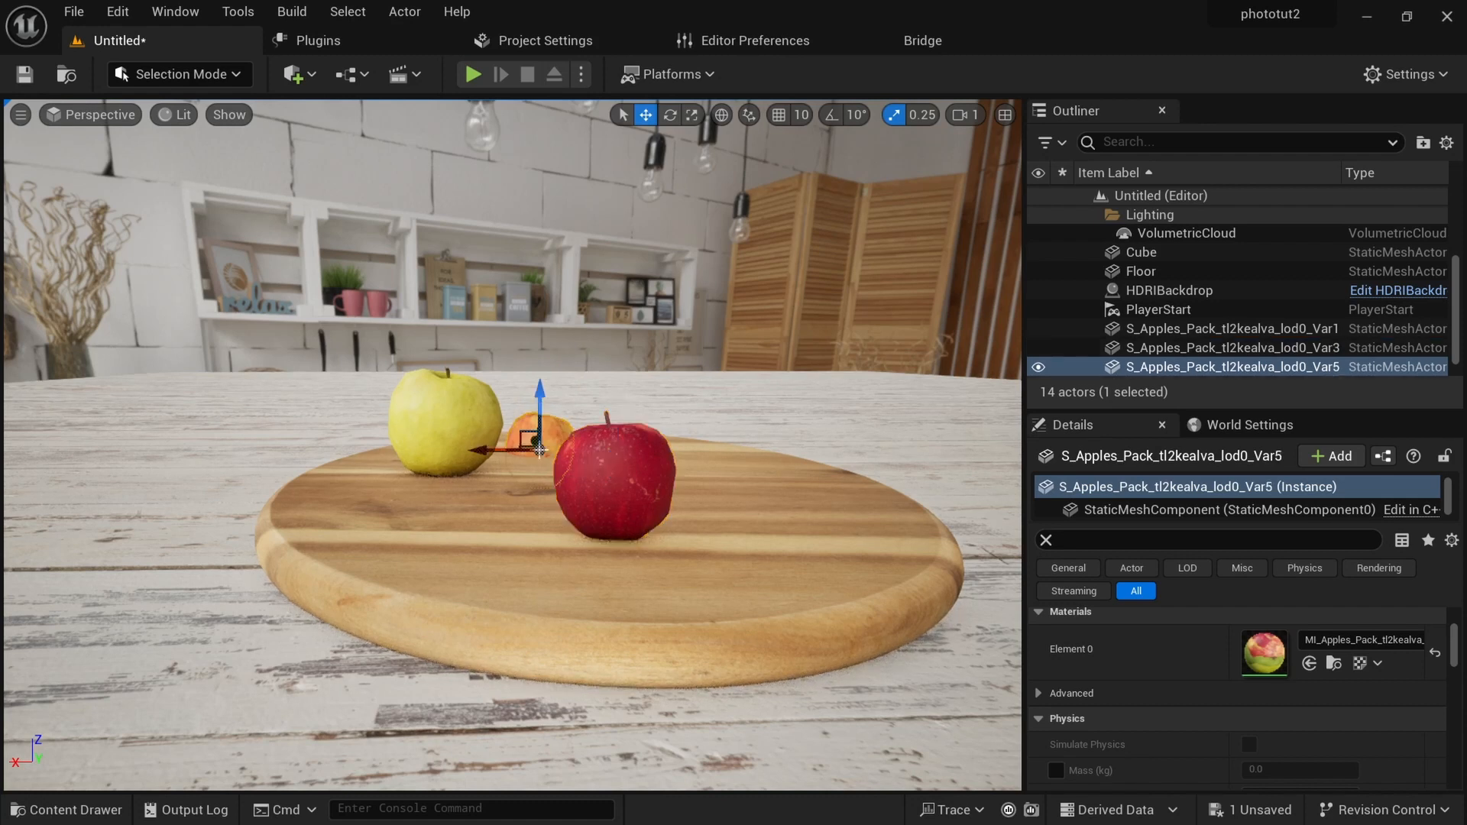
drag(541, 398, 554, 359)
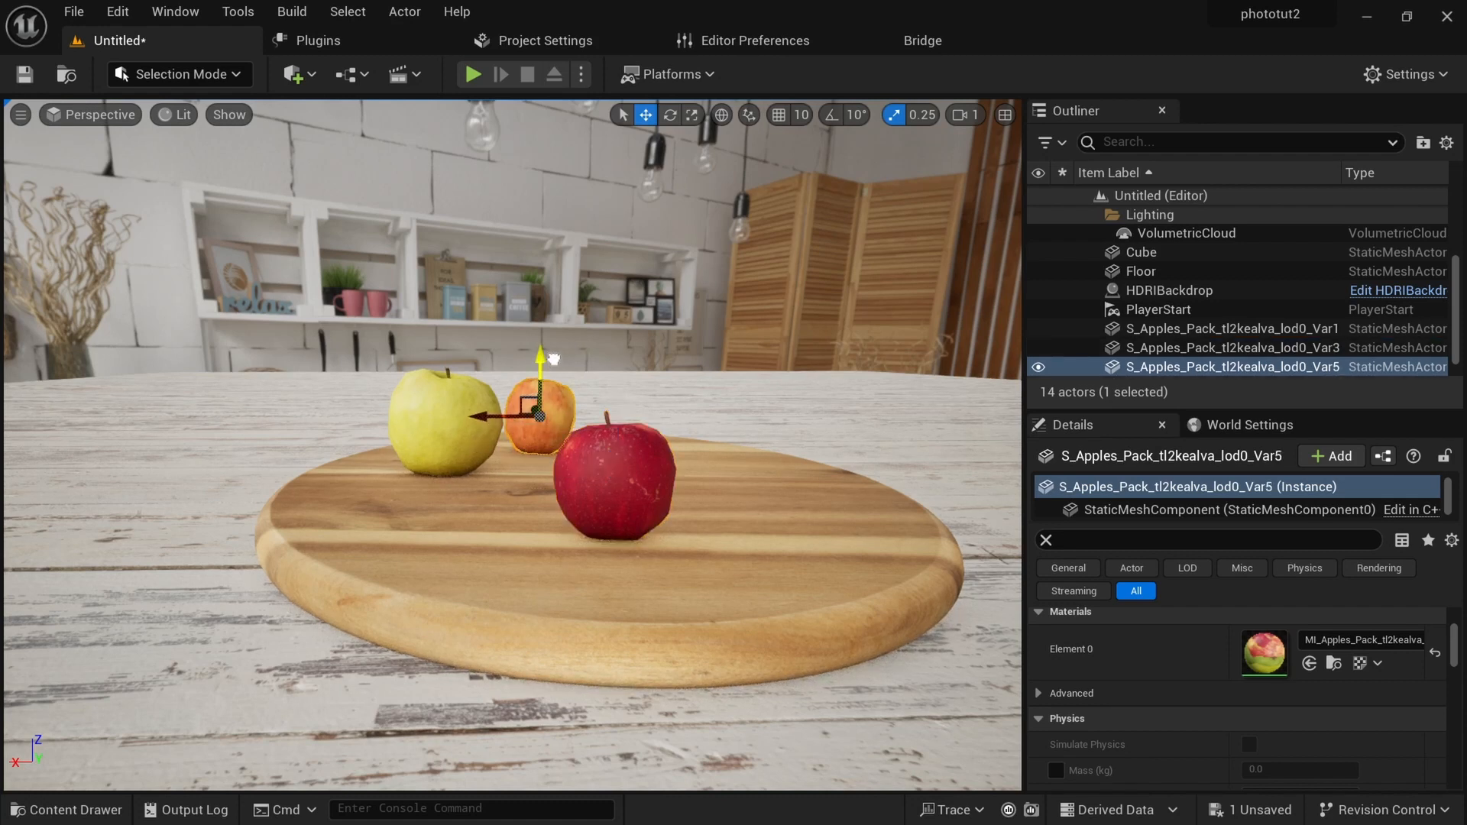
Add the apple mesh S_Apples_Pack_tl2kealva_lod0_Var6 beside the small orange-red apple and raise it onto the board.
mouse_move(596, 544)
alt+mouse_down()
mouse_move(504, 505)
mouse_move(603, 562)
alt+mouse_up()
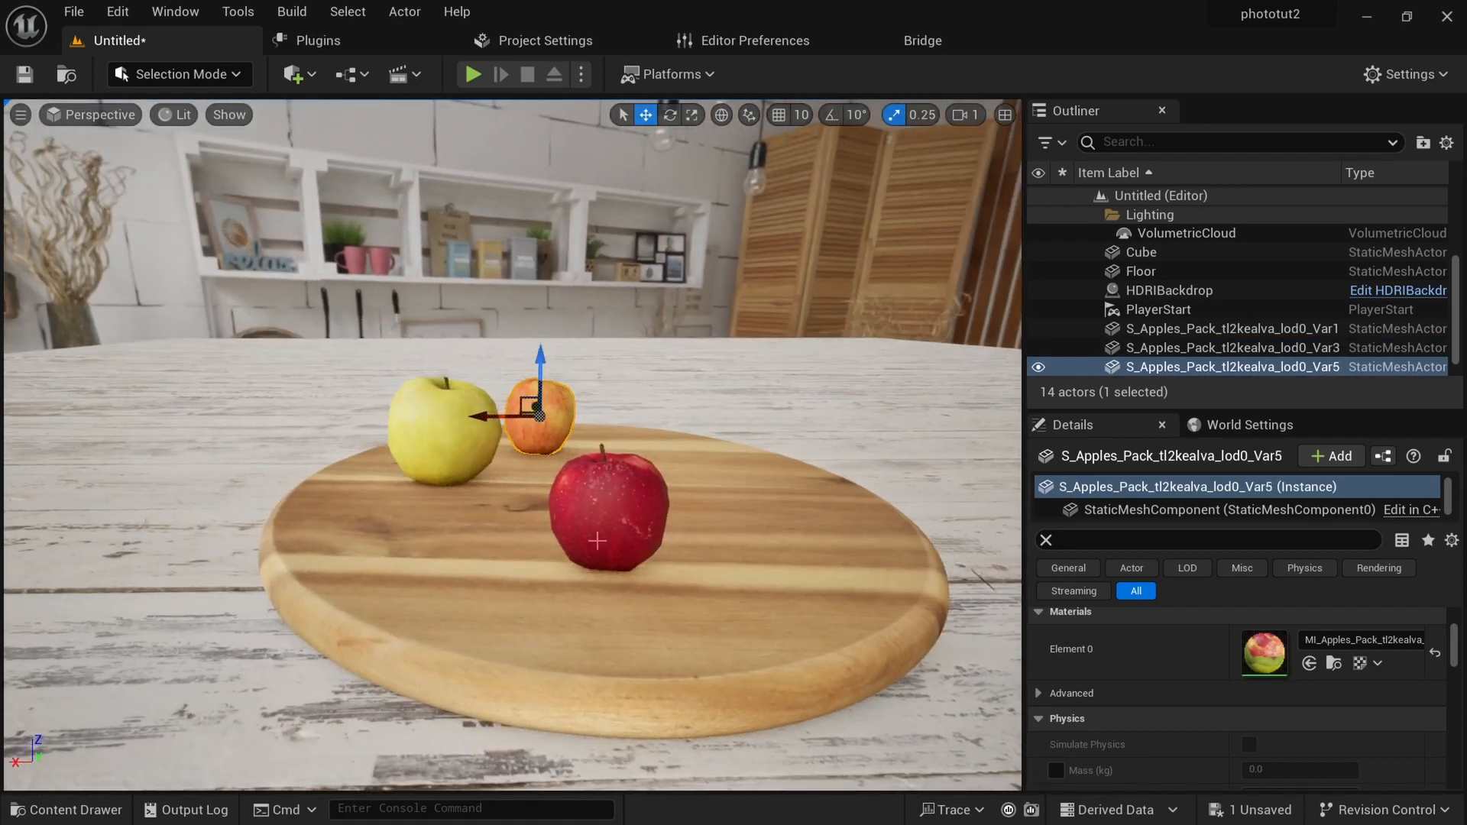
key(ctrl+space)
drag(634, 646, 639, 440)
drag(640, 385, 646, 349)
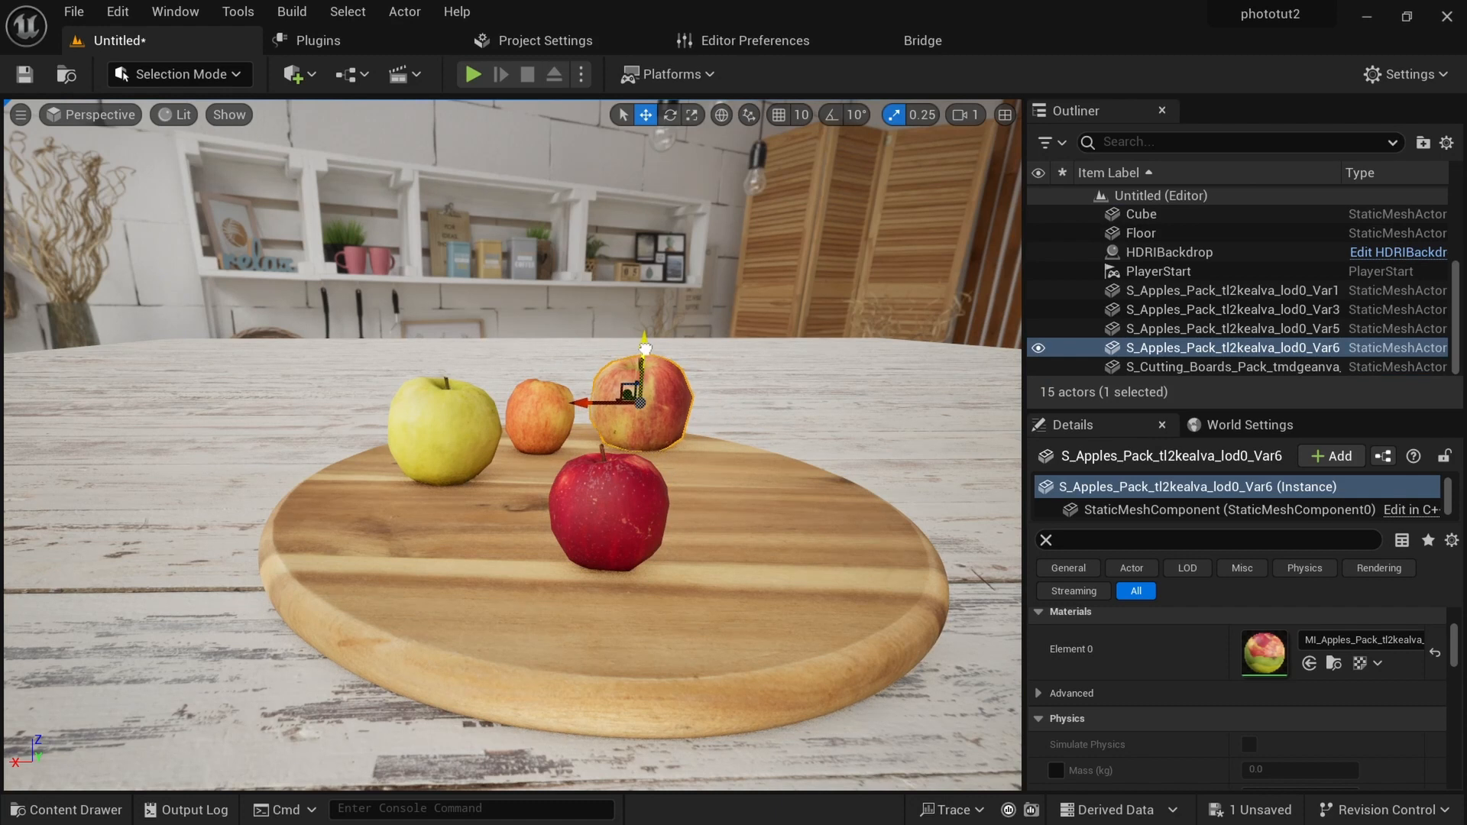
Place the banana mesh S_Banana_vfendgyiw_lod0_Var1 from the Banana_vfendgyiw folder on the cutting board.
key(ctrl+space)
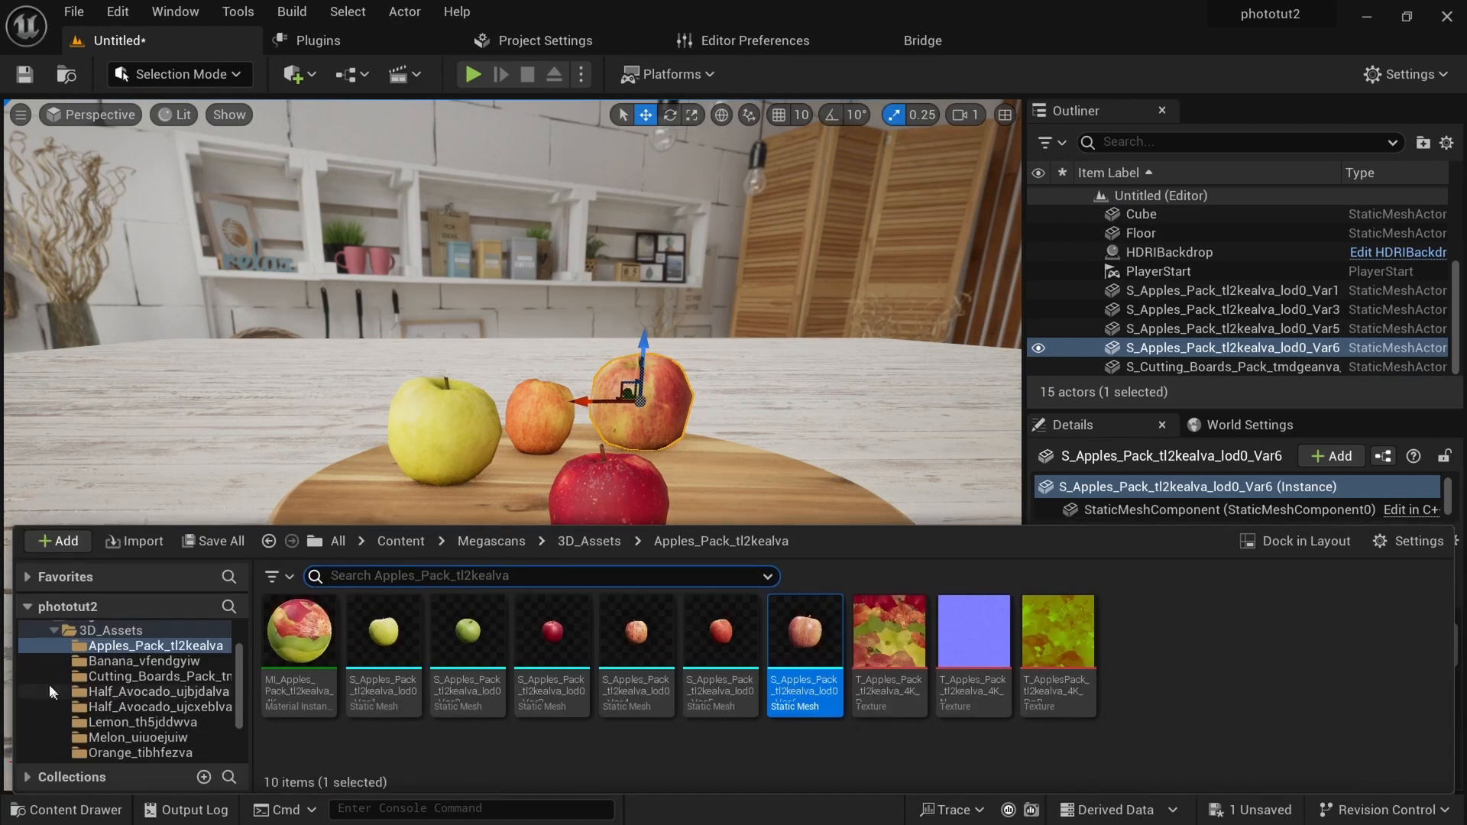
click(130, 661)
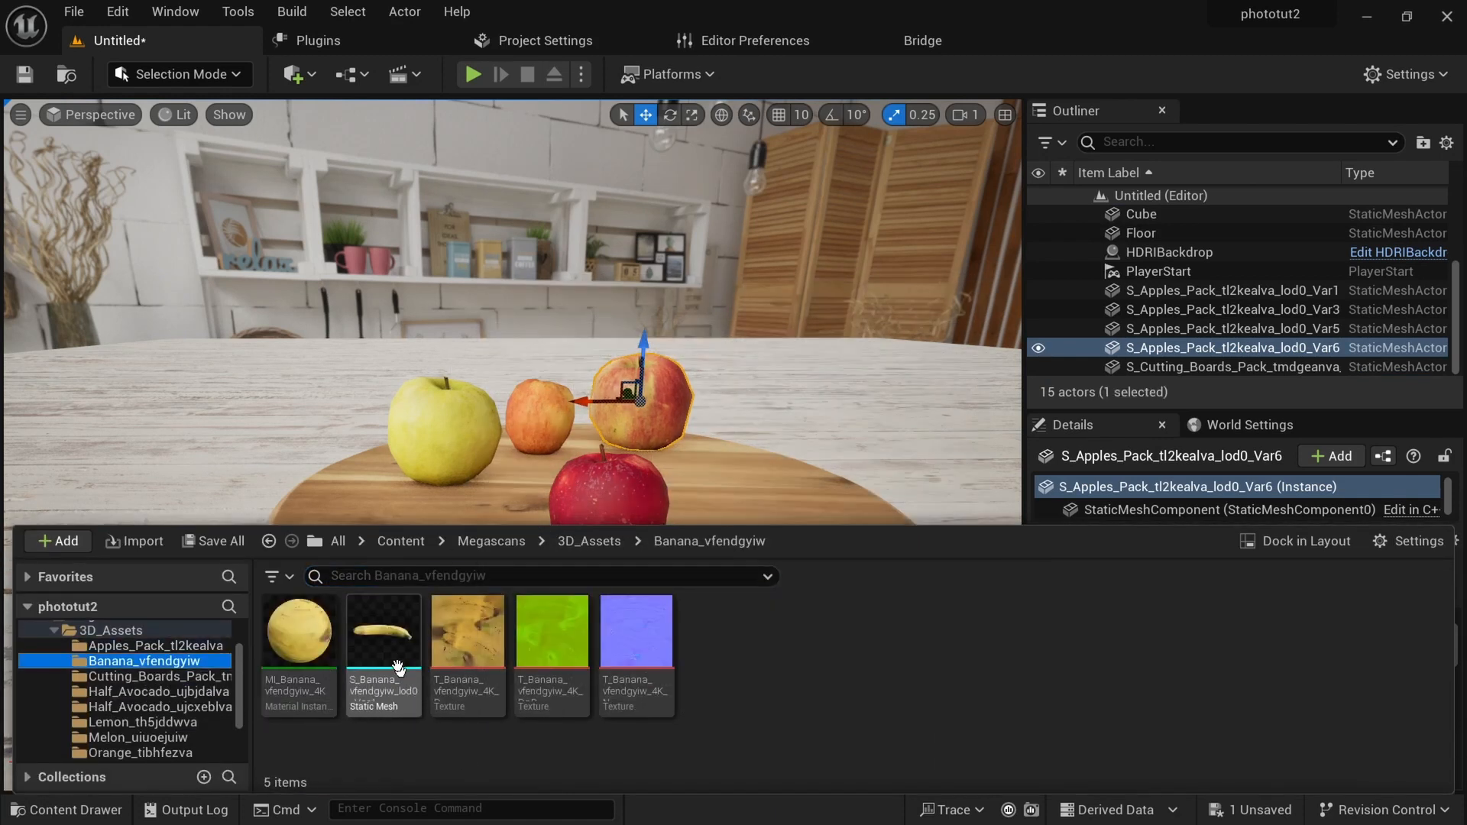
drag(398, 666, 614, 458)
Rotate the banana and move it clear of the dark red apple so it lies in front of the three rear apples.
alt+drag(749, 547, 877, 426)
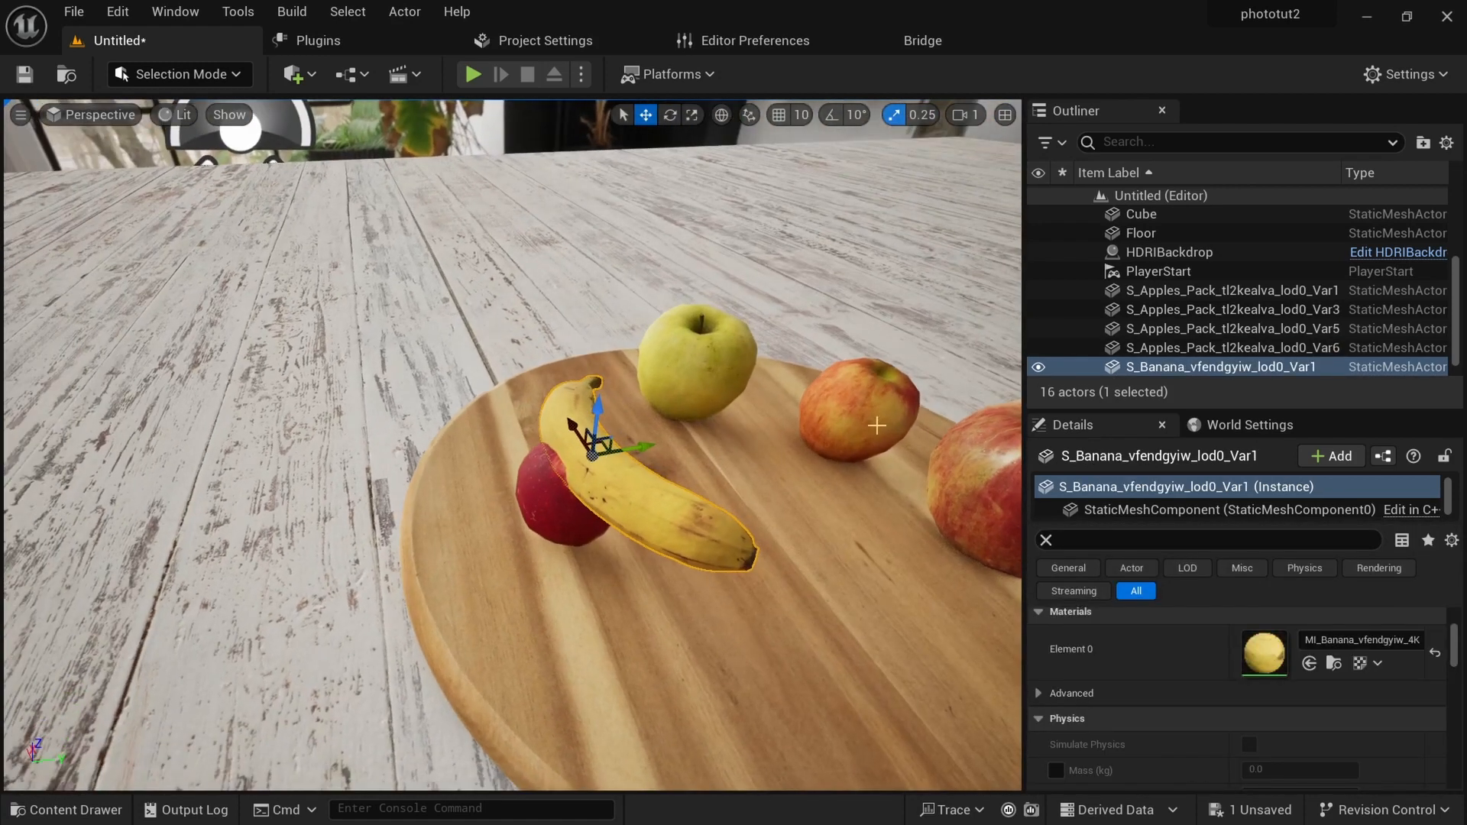
drag(638, 451, 736, 558)
key(e)
alt+drag(736, 558, 538, 525)
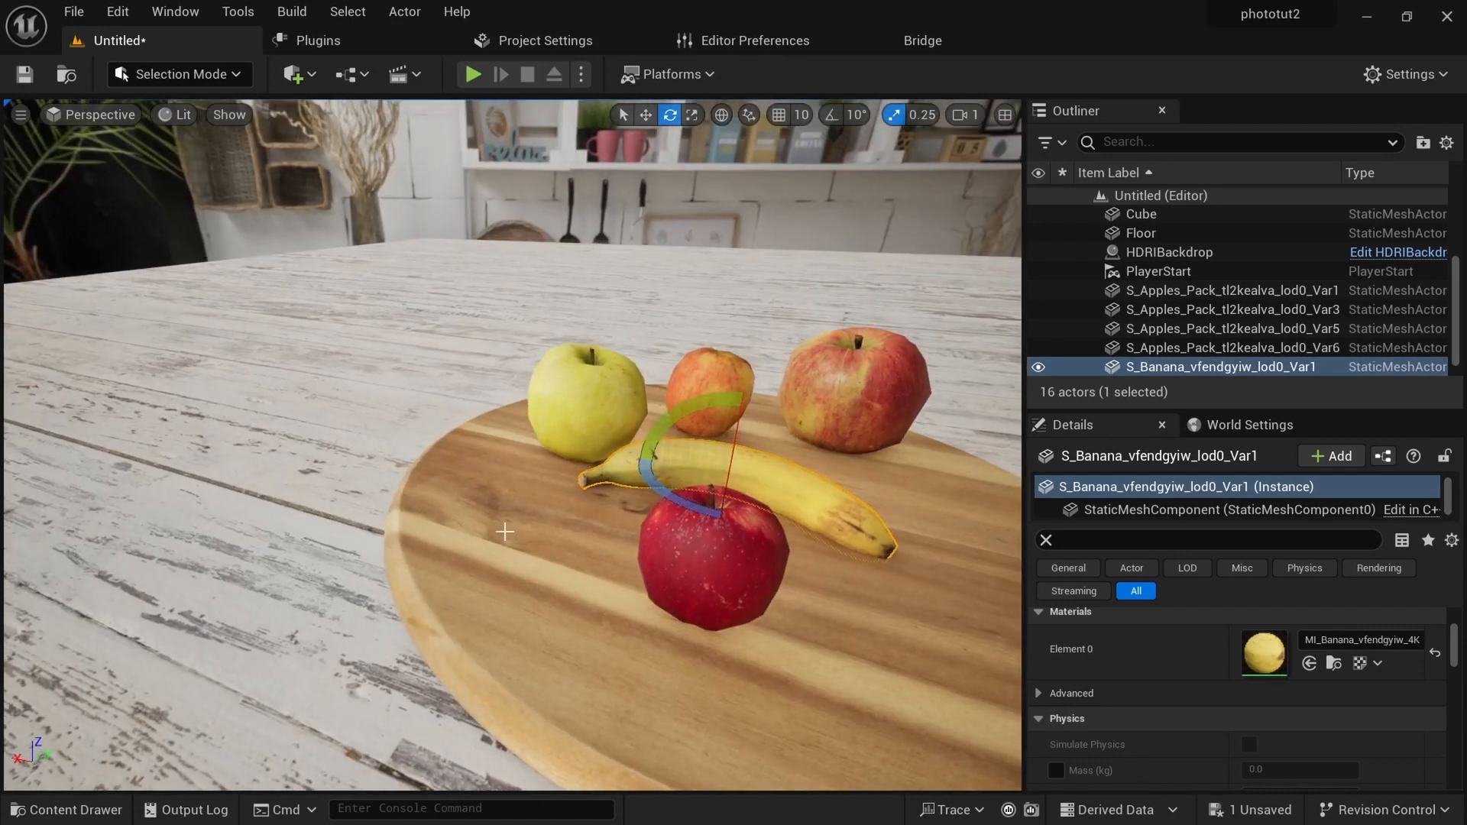
key(w)
alt+drag(786, 490, 650, 443)
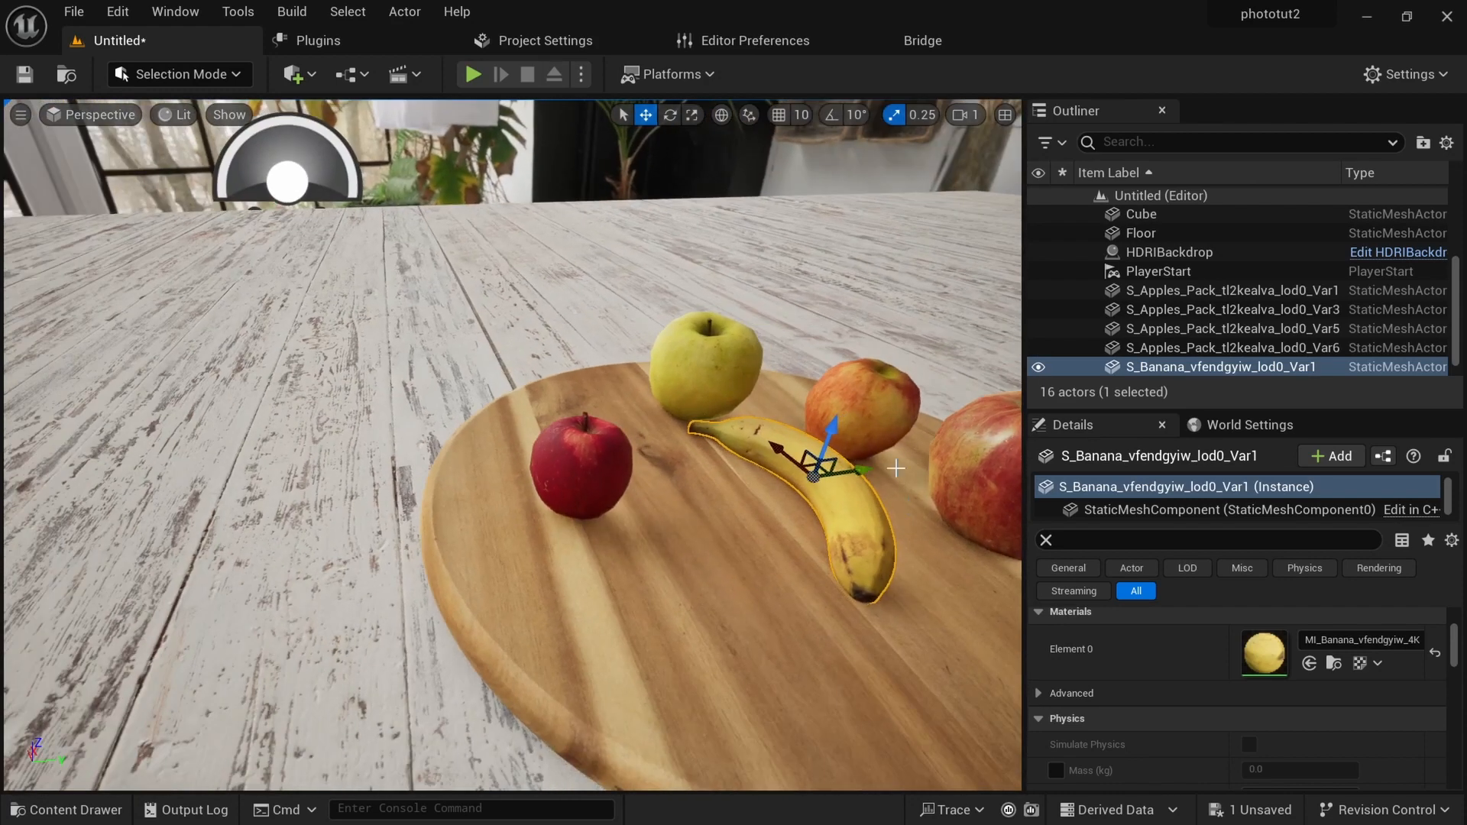
drag(868, 473, 878, 474)
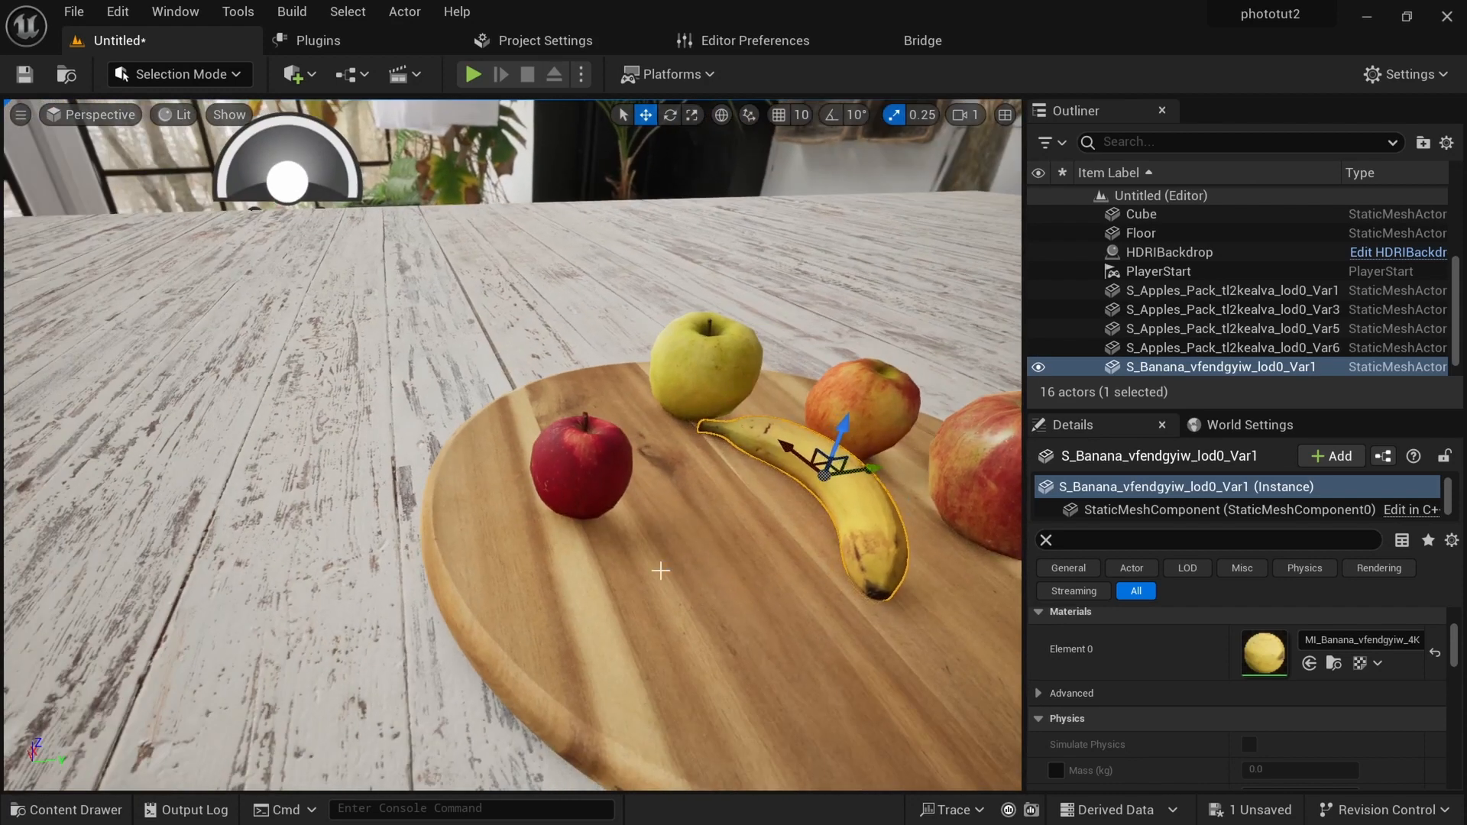
Save the level with the four apples and the banana arranged on the board.
alt+drag(661, 570, 608, 581)
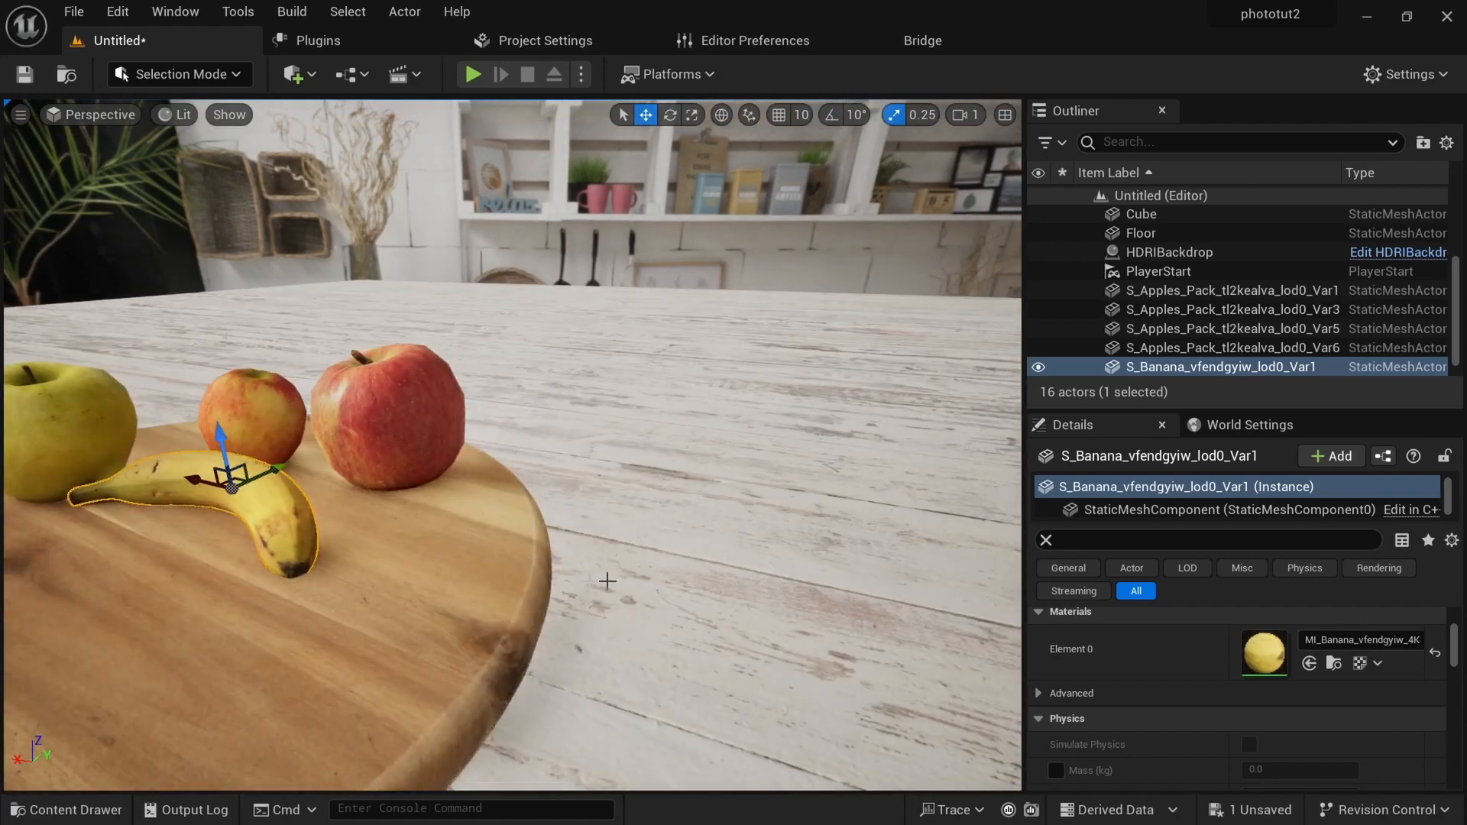
alt+right_drag(607, 581, 489, 593)
mouse_move(489, 593)
alt+middle_down()
mouse_move(478, 573)
mouse_move(468, 595)
alt+middle_up()
alt+right_drag(467, 594, 501, 587)
alt+drag(501, 587, 555, 590)
mouse_move(554, 590)
alt+middle_down()
mouse_move(328, 569)
mouse_move(552, 579)
mouse_move(564, 593)
alt+middle_up()
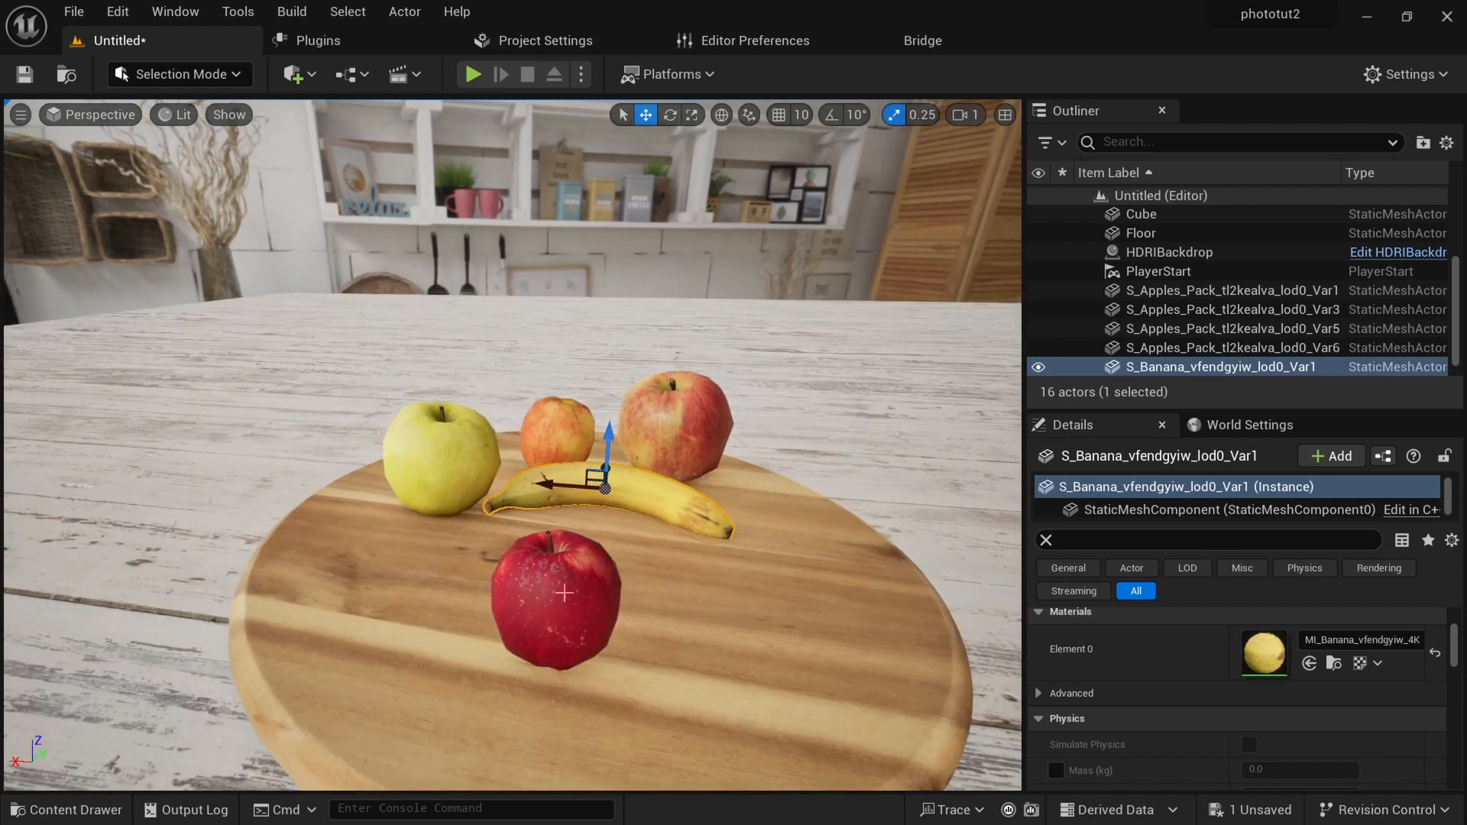
key(ctrl+s)
Place the half avocado mesh from the Half_Avocado_ujcxeblva folder on the board in front of the banana.
key(ctrl+b)
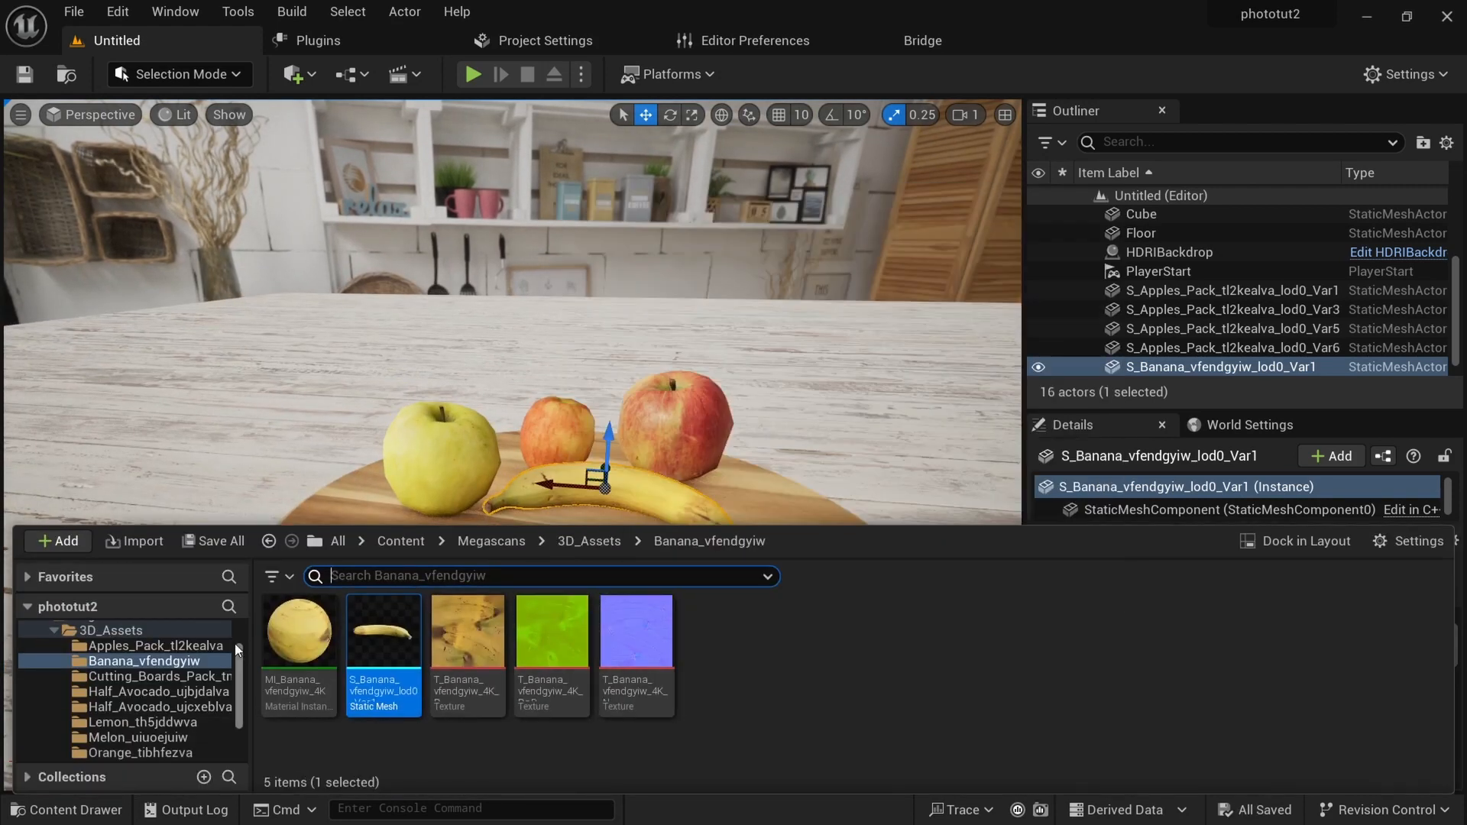
click(145, 676)
click(145, 691)
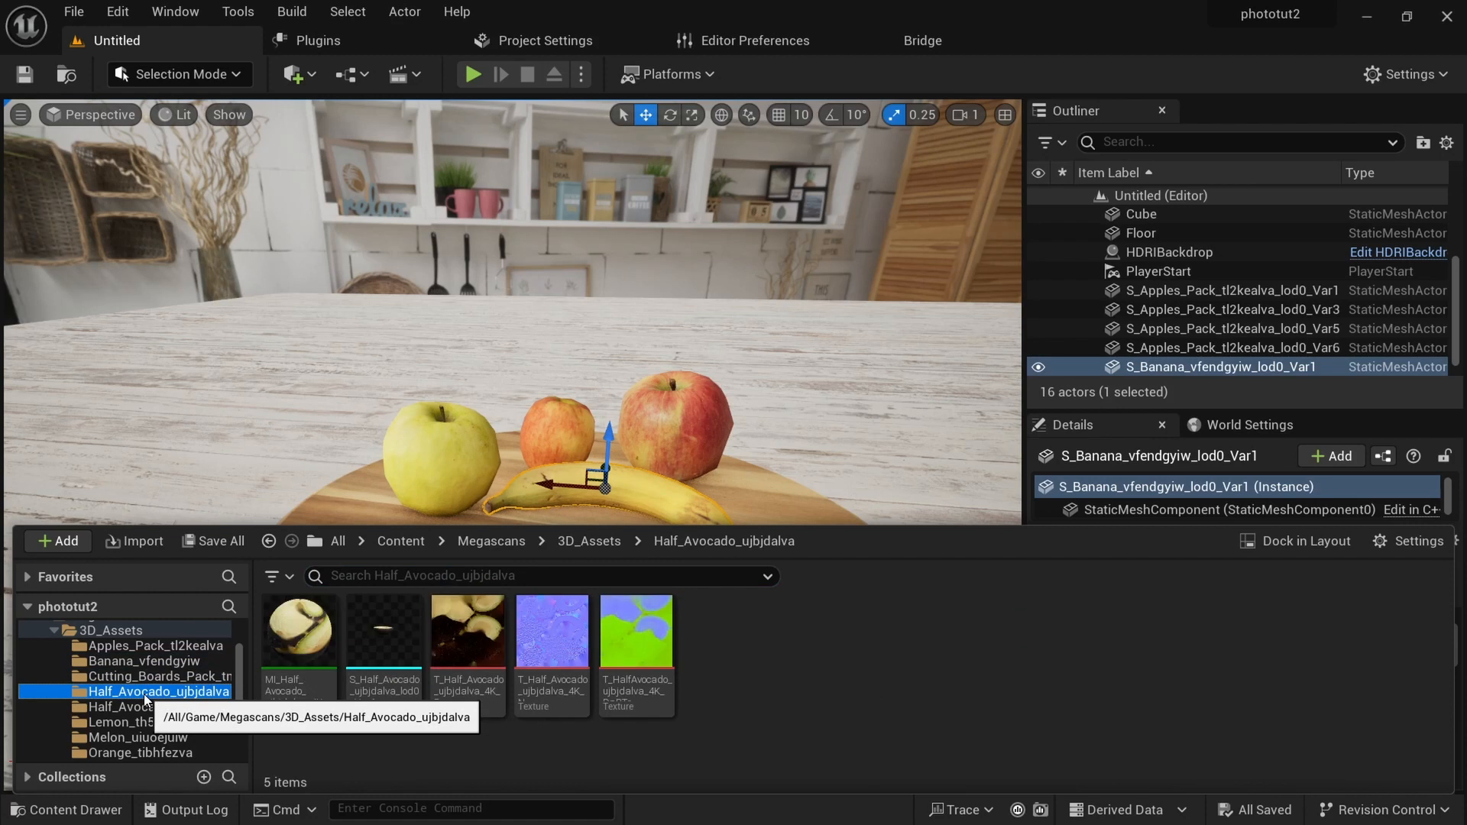
click(145, 707)
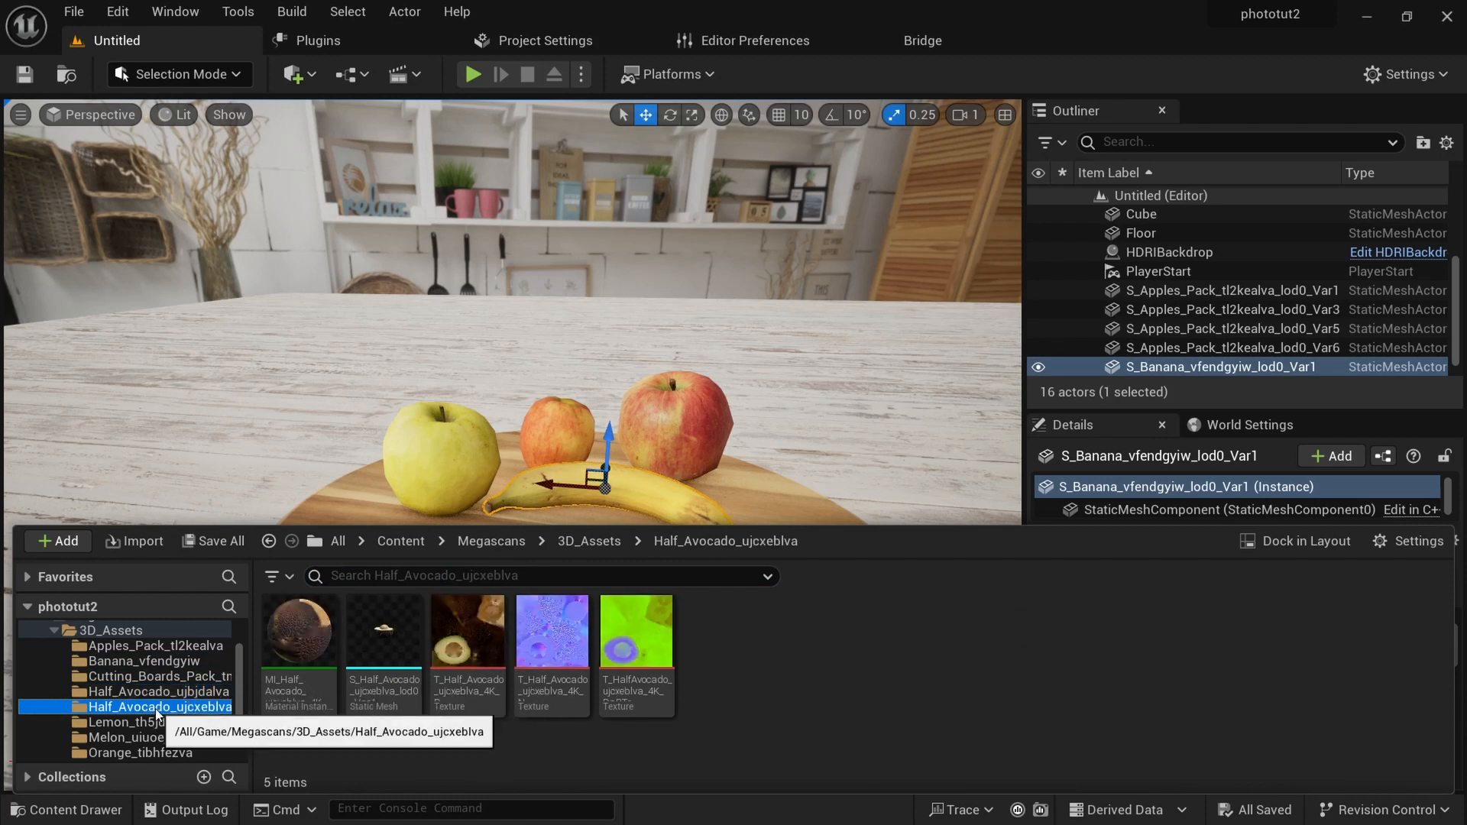
drag(364, 635, 590, 531)
Scale the avocado half up uniformly to better match the surrounding fruit.
alt+drag(589, 531, 497, 522)
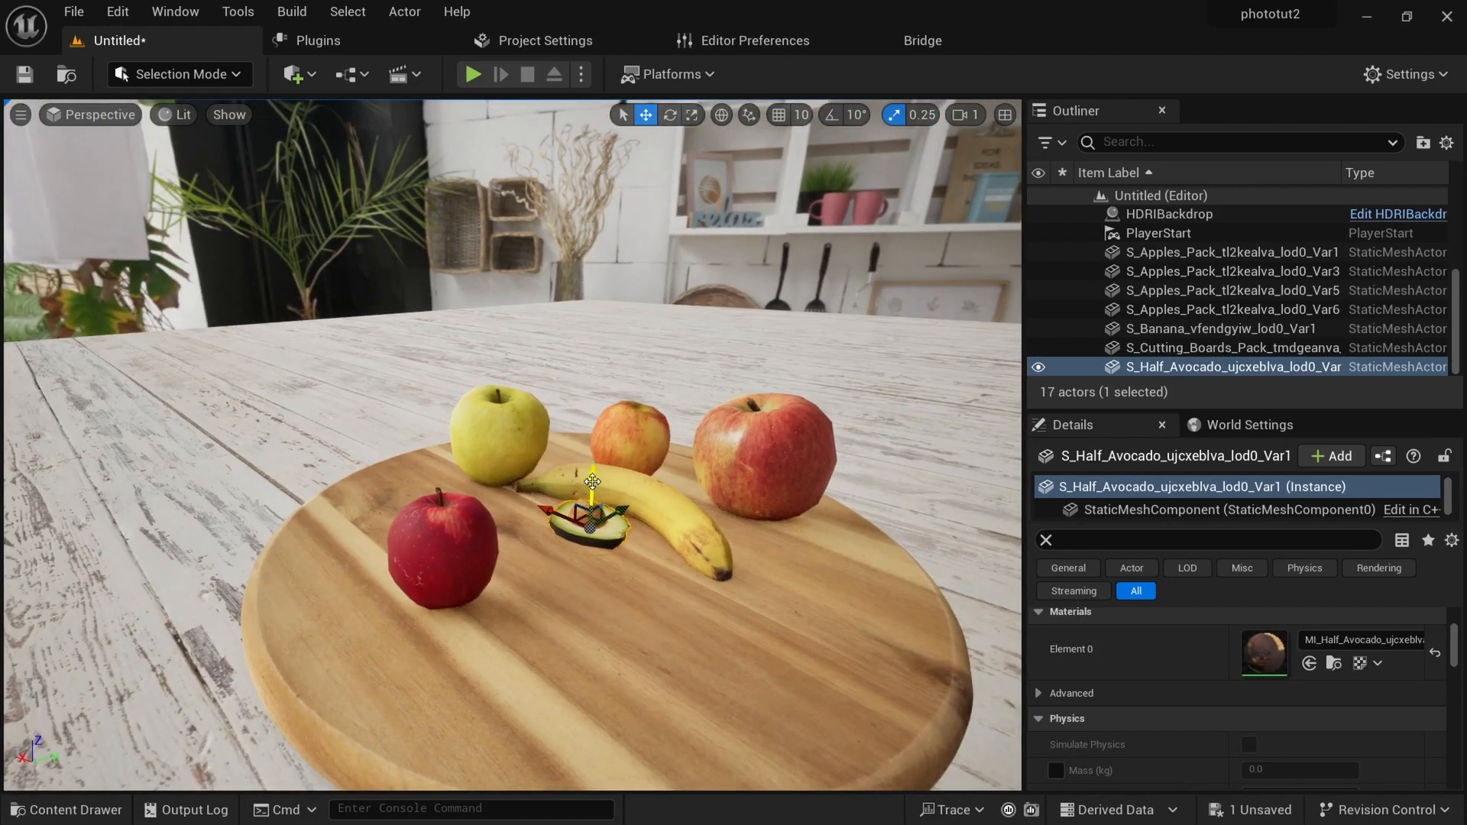
alt+drag(584, 583, 583, 554)
key(e)
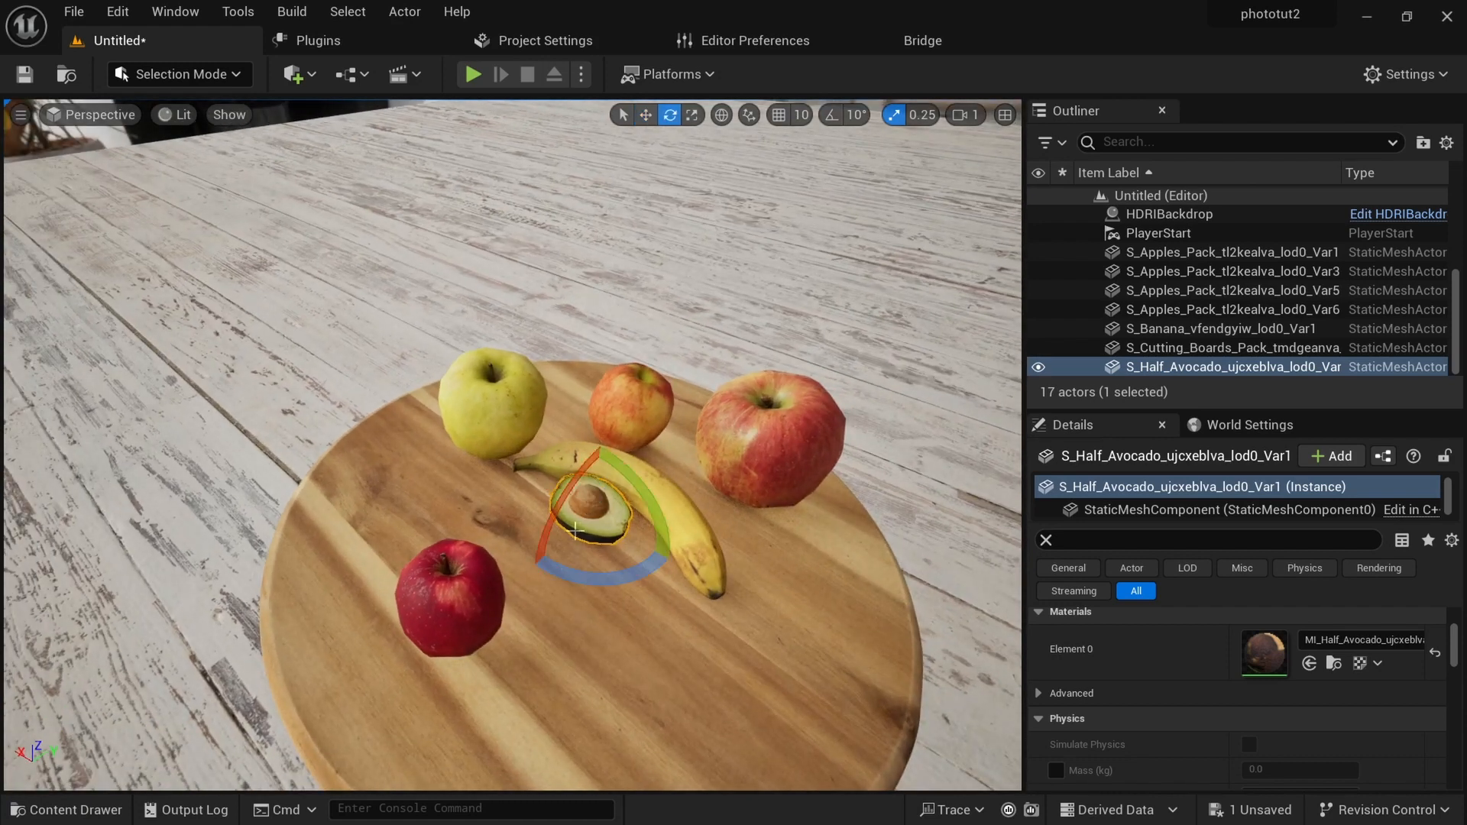
key(r)
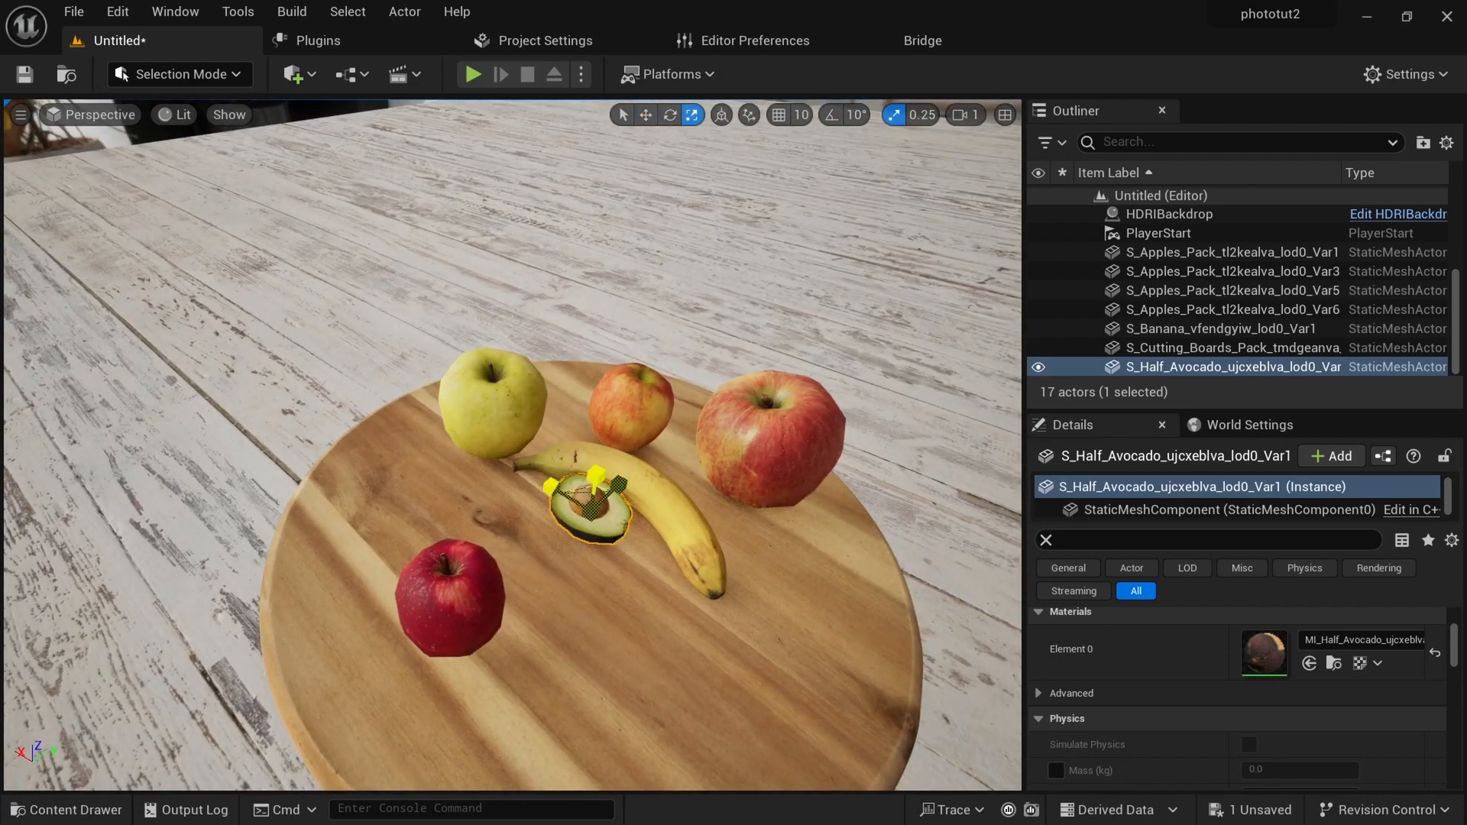
alt+drag(589, 634, 535, 611)
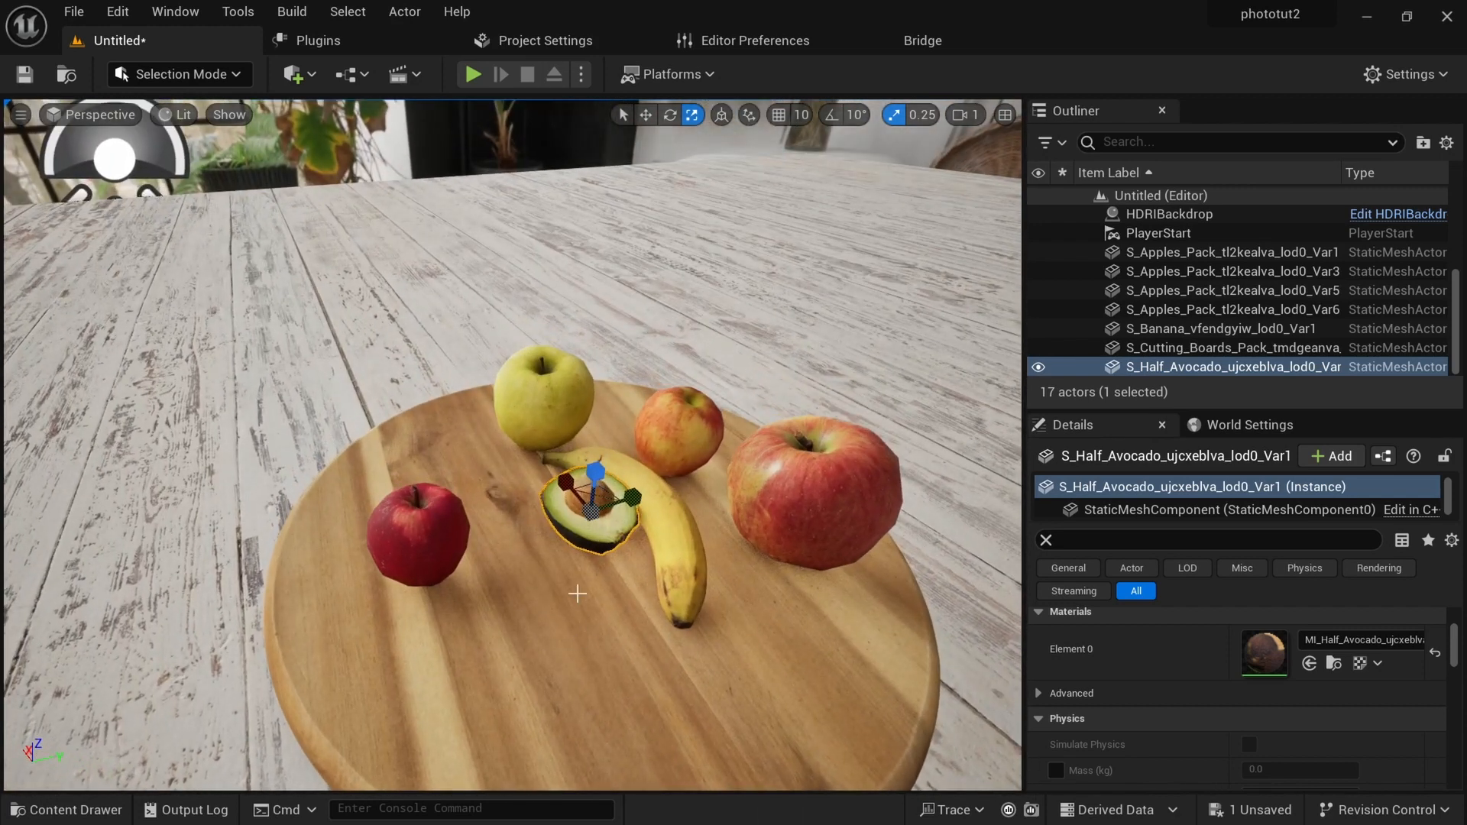
Rotate the avocado half so it tilts upright with its cut face toward the front of the board.
key(e)
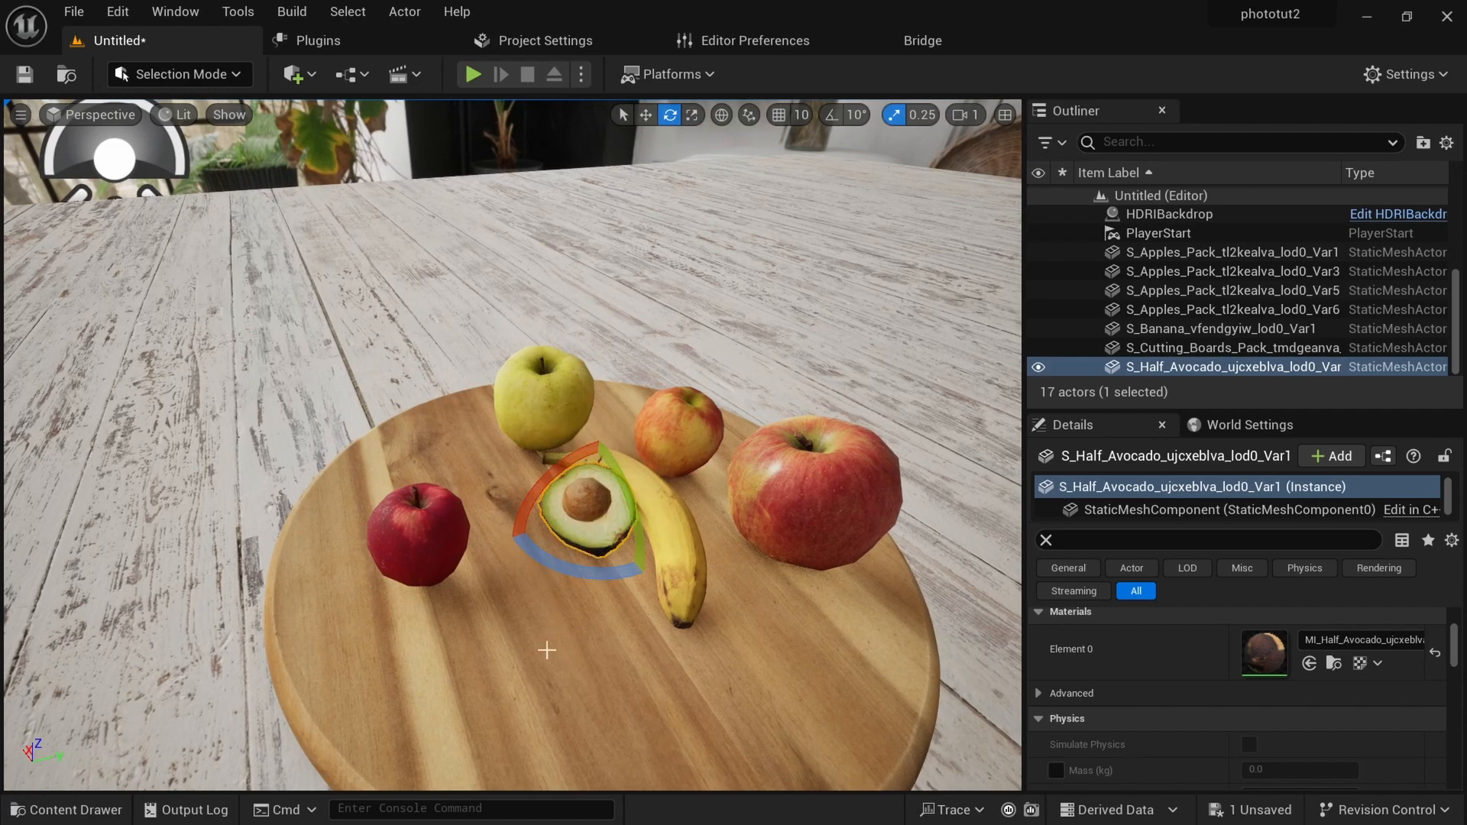
alt+drag(547, 650, 722, 615)
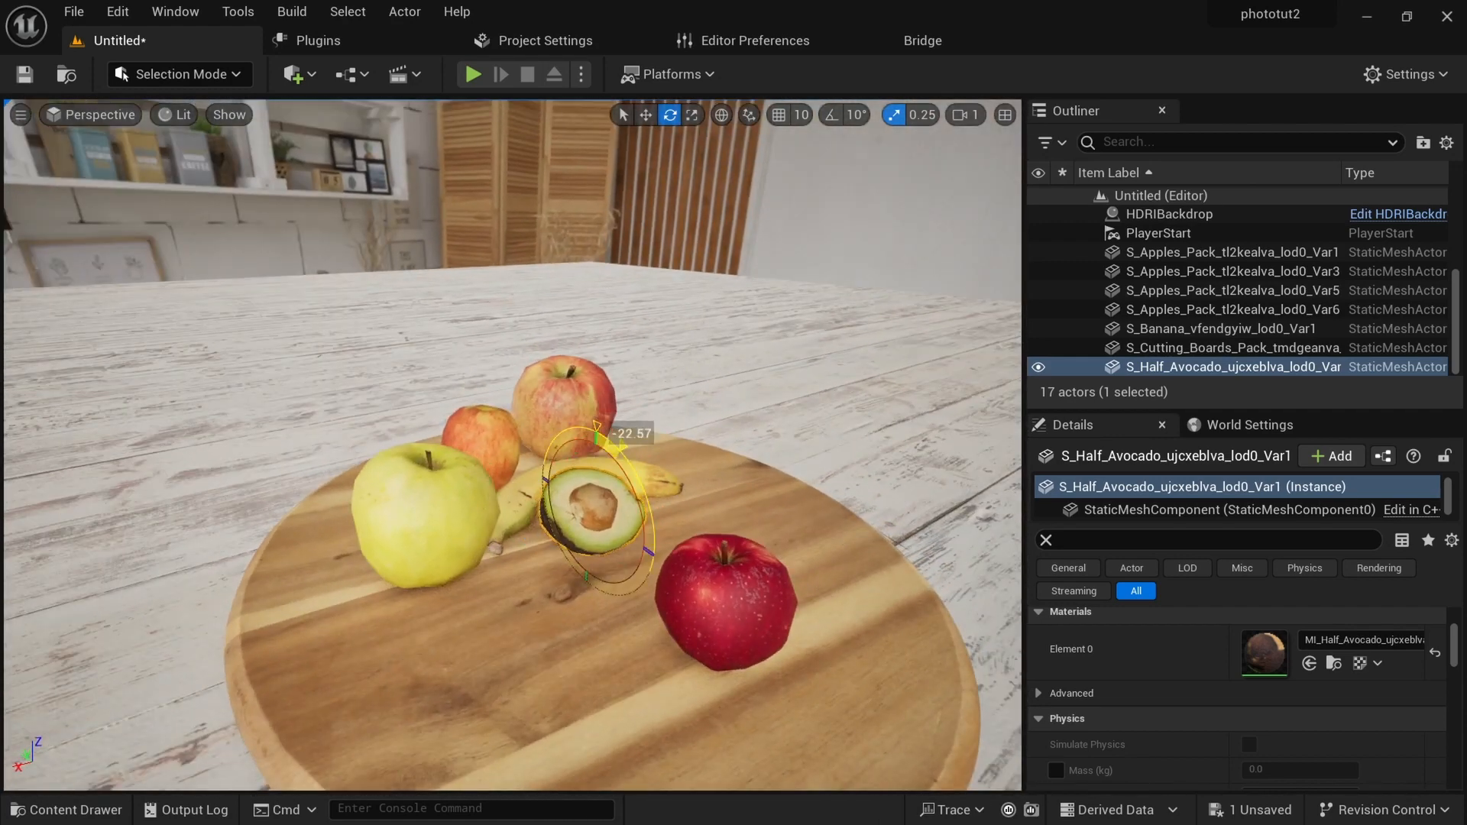
drag(670, 593, 672, 598)
alt+drag(673, 597, 672, 579)
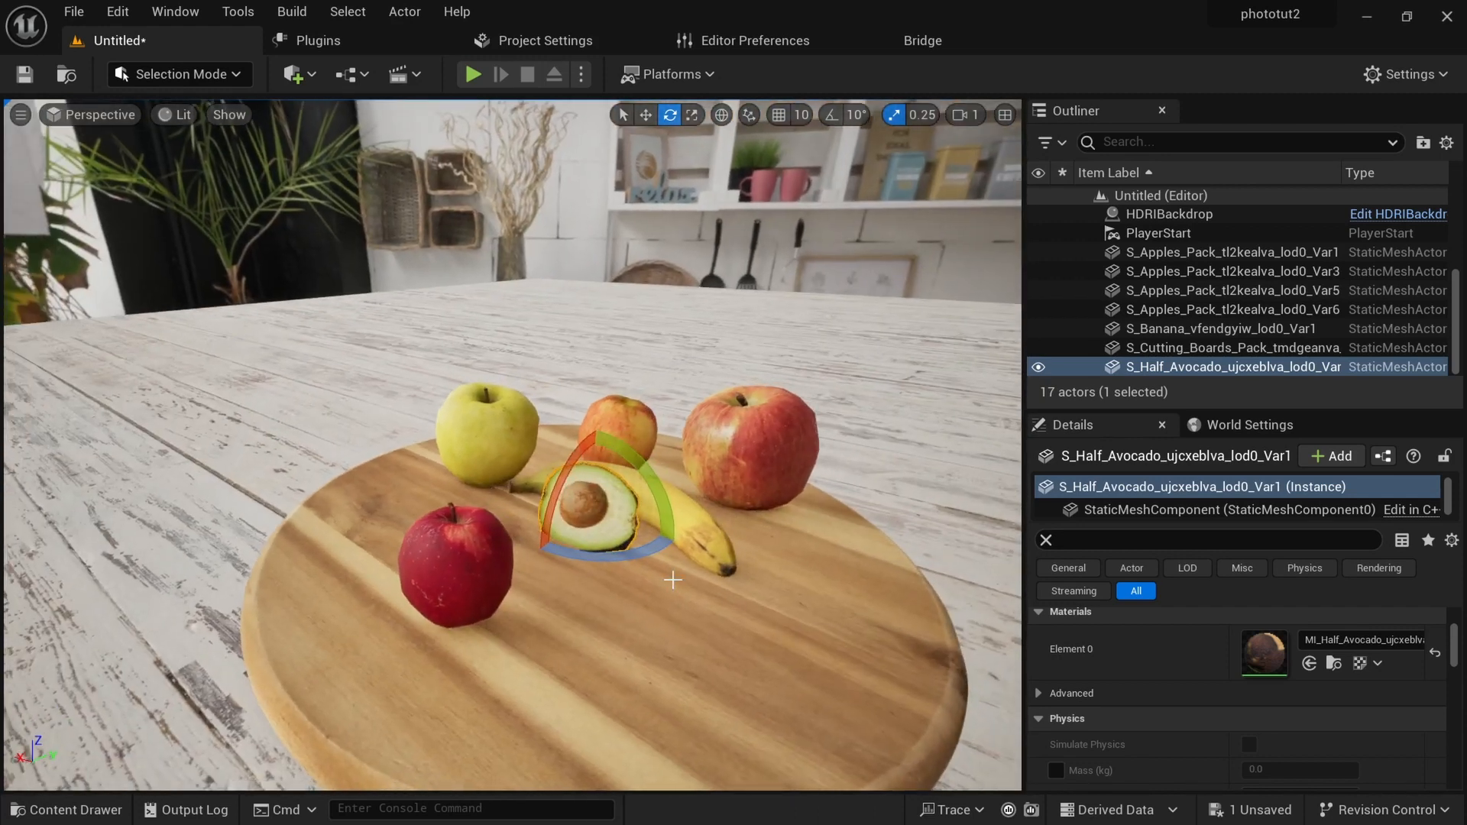
Move the avocado half so it rests on the board leaning against the banana, and save the level.
key(w)
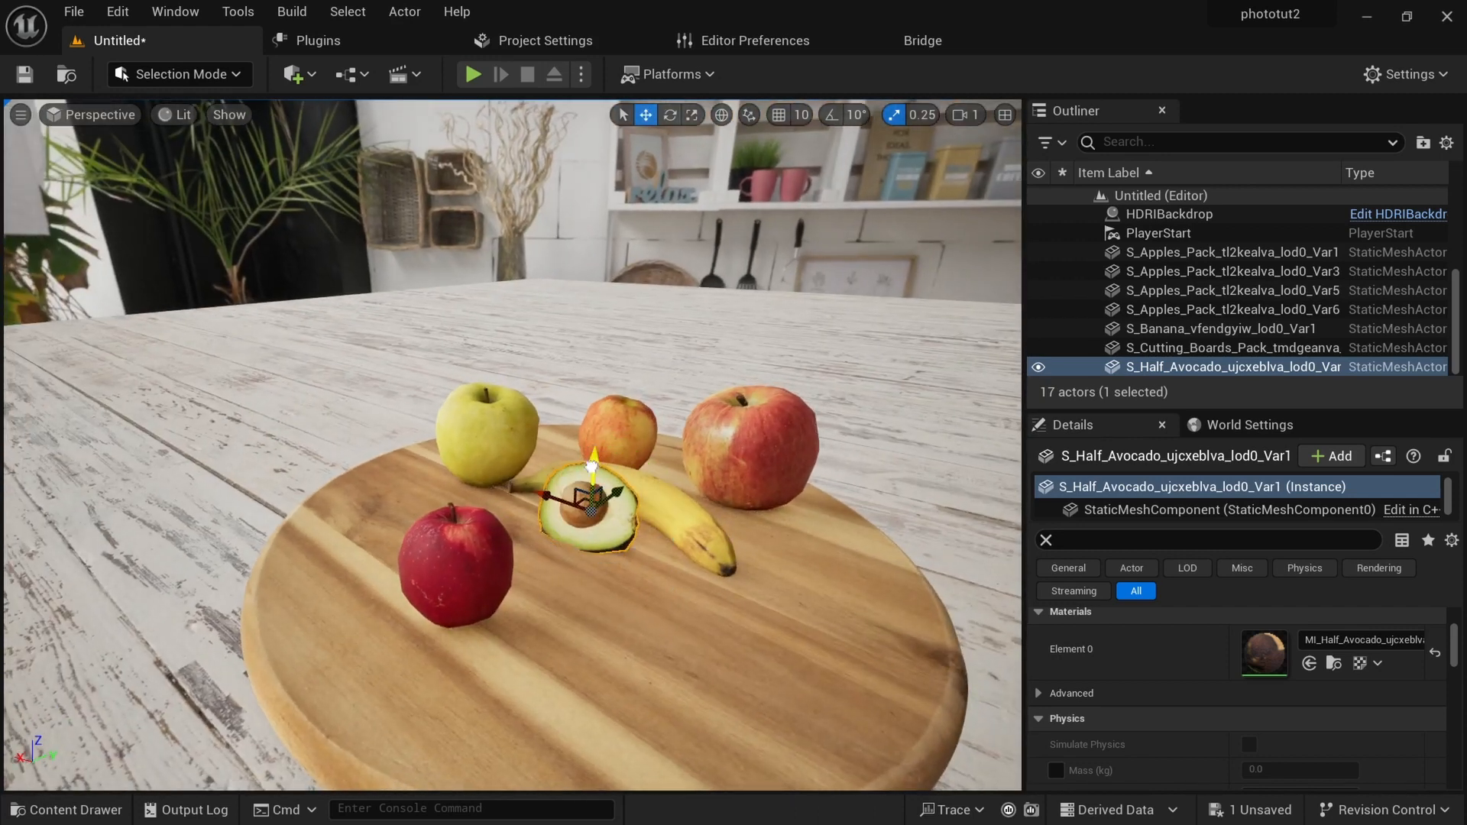
alt+drag(595, 456, 492, 577)
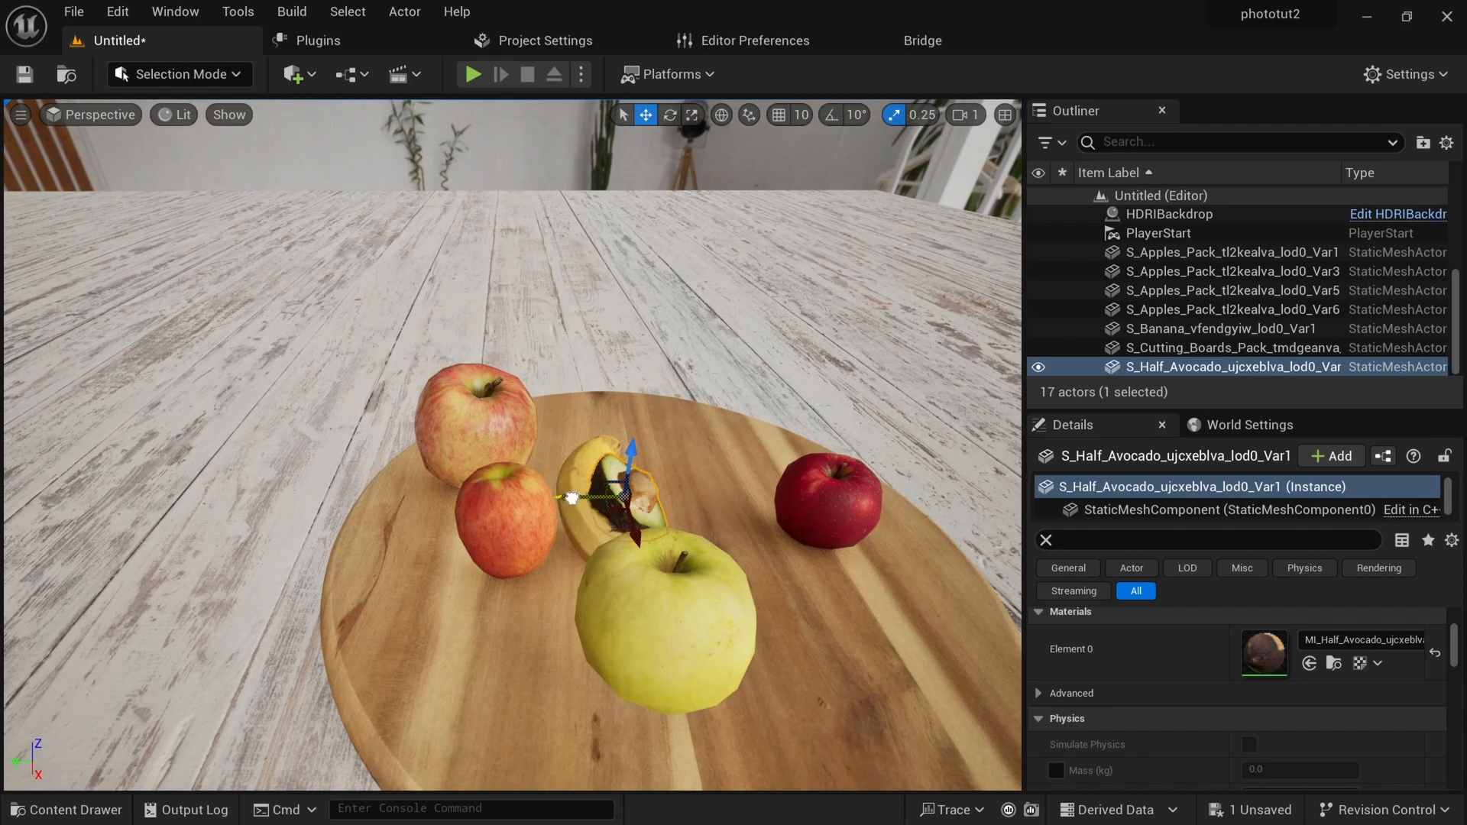
alt+drag(821, 673, 751, 624)
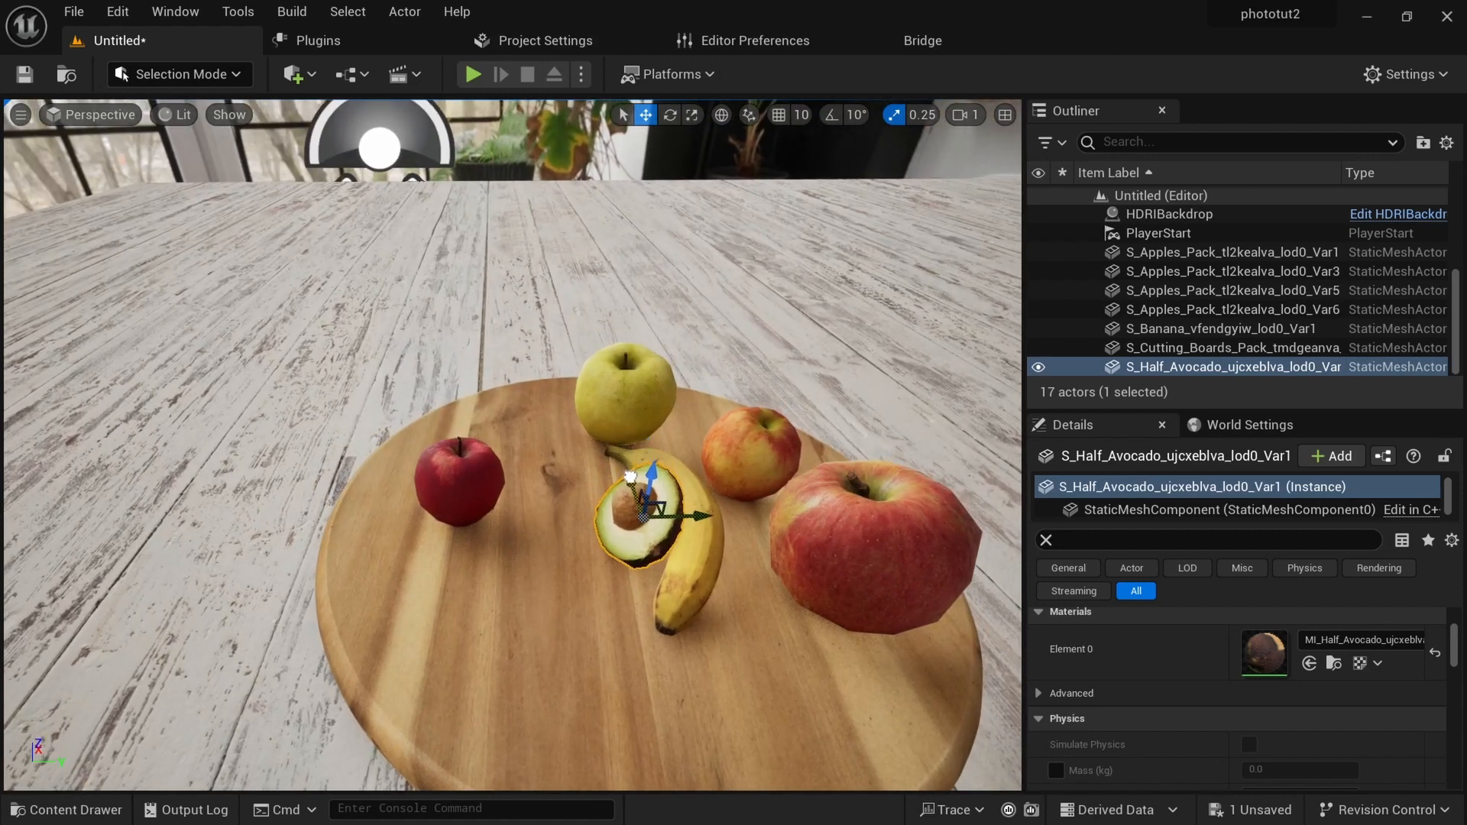
alt+drag(631, 482, 653, 626)
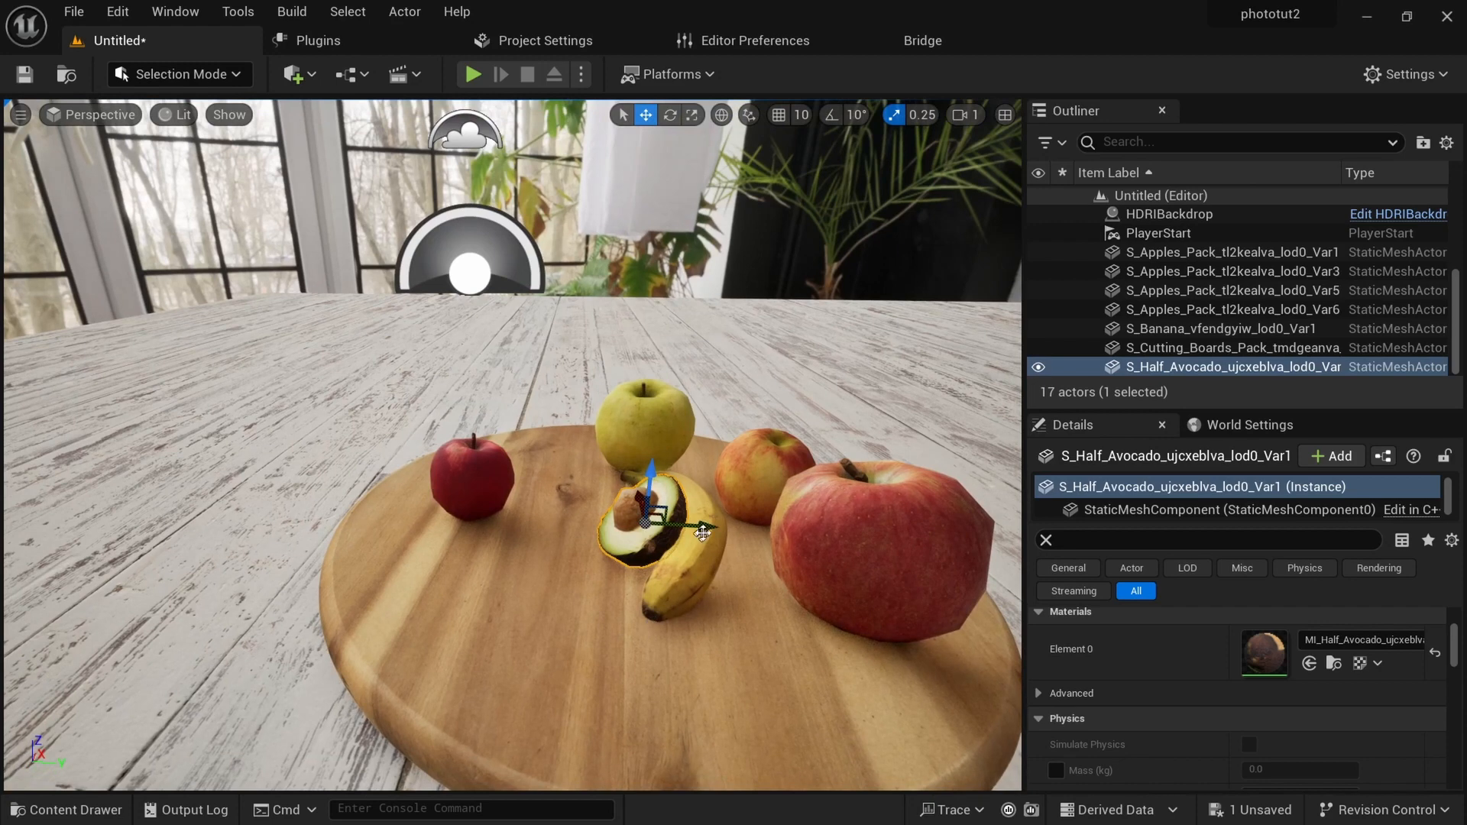
drag(710, 528, 705, 527)
alt+drag(506, 609, 688, 609)
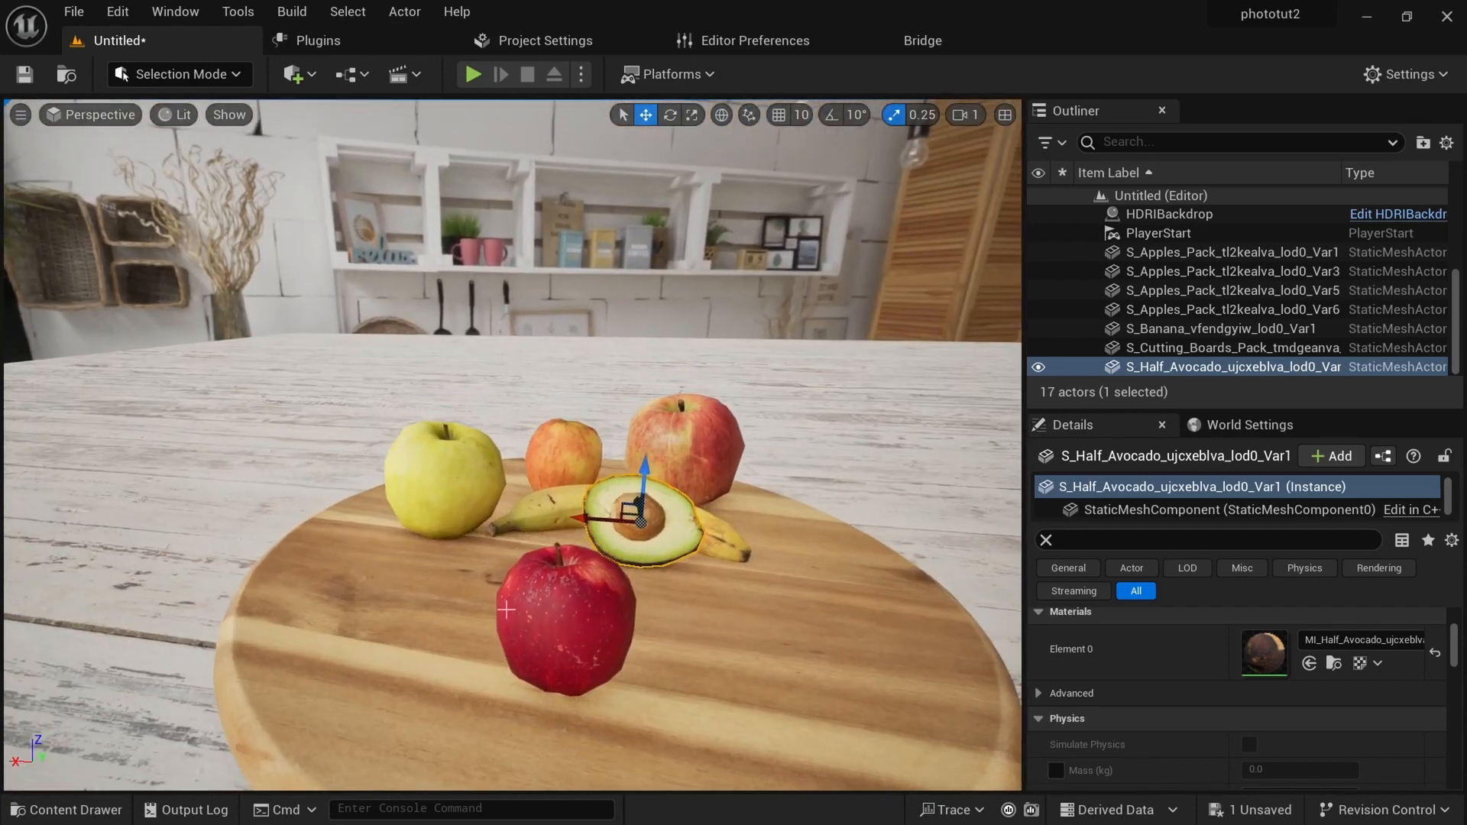
key(ctrl+s)
alt+drag(465, 627, 423, 651)
Place the lemon mesh from the Lemon_th5jddwva folder on the board beside the dark red apple.
key(ctrl+space)
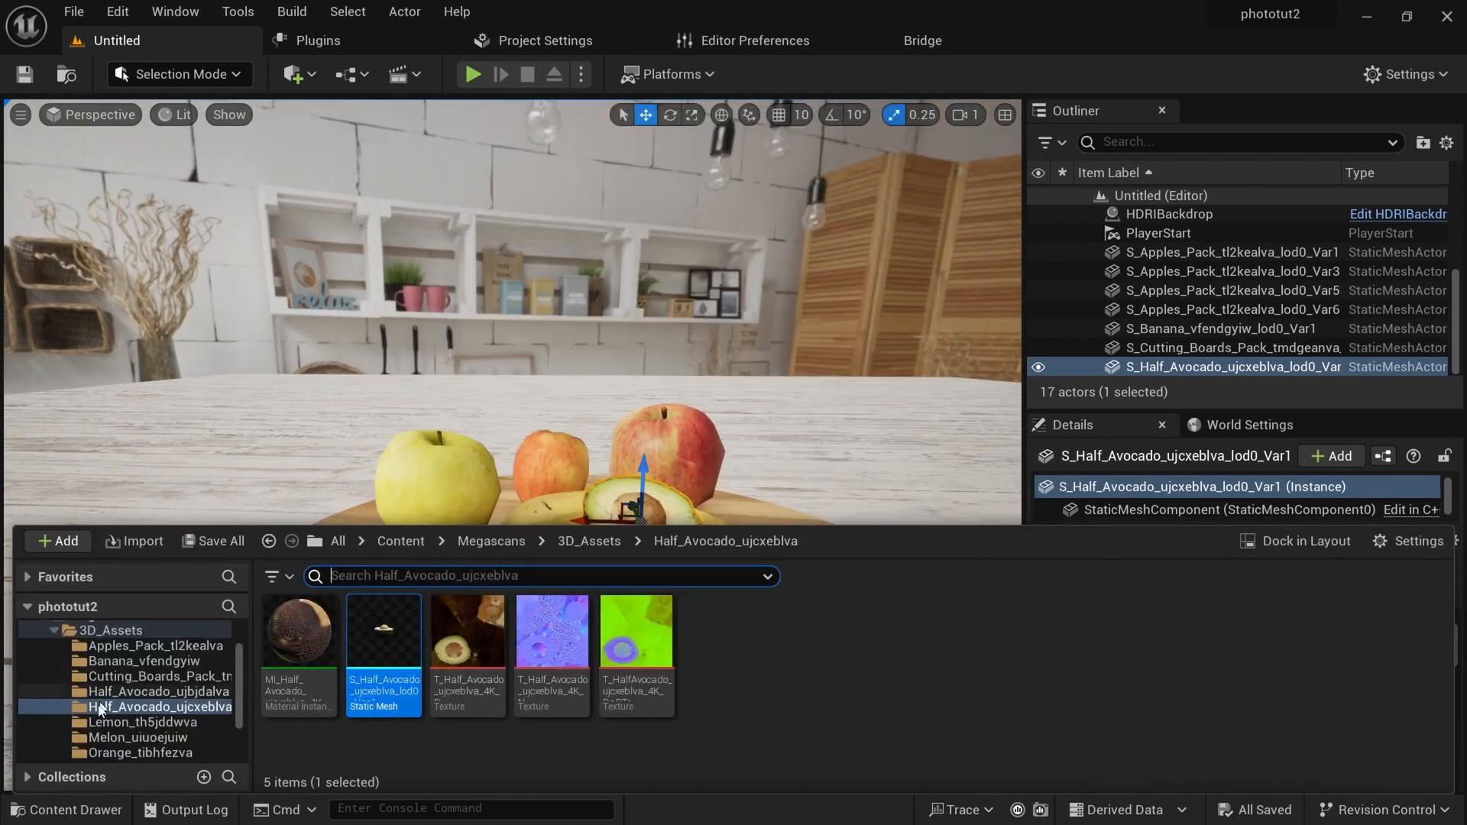
click(146, 722)
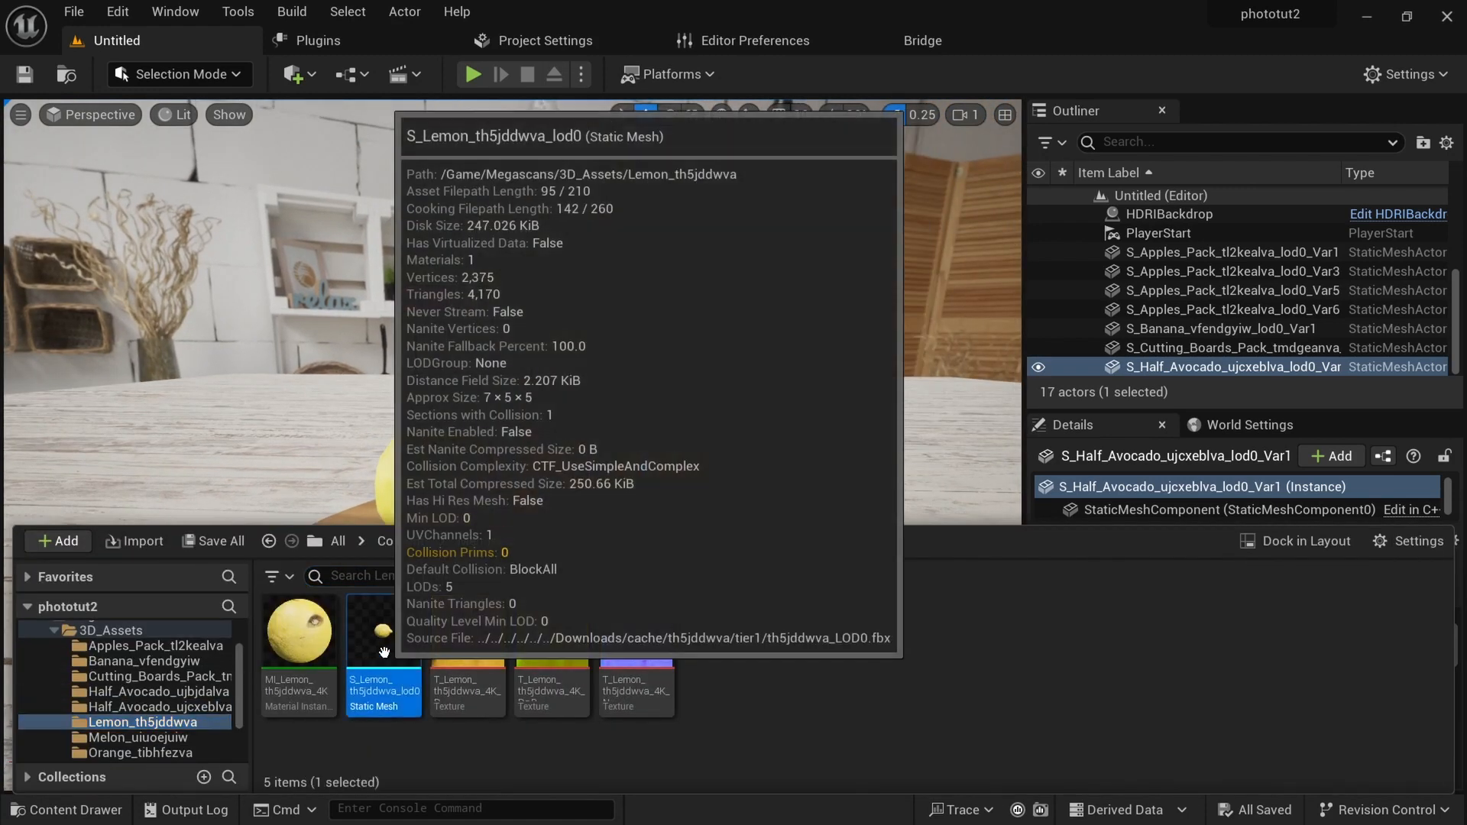
drag(384, 631, 748, 605)
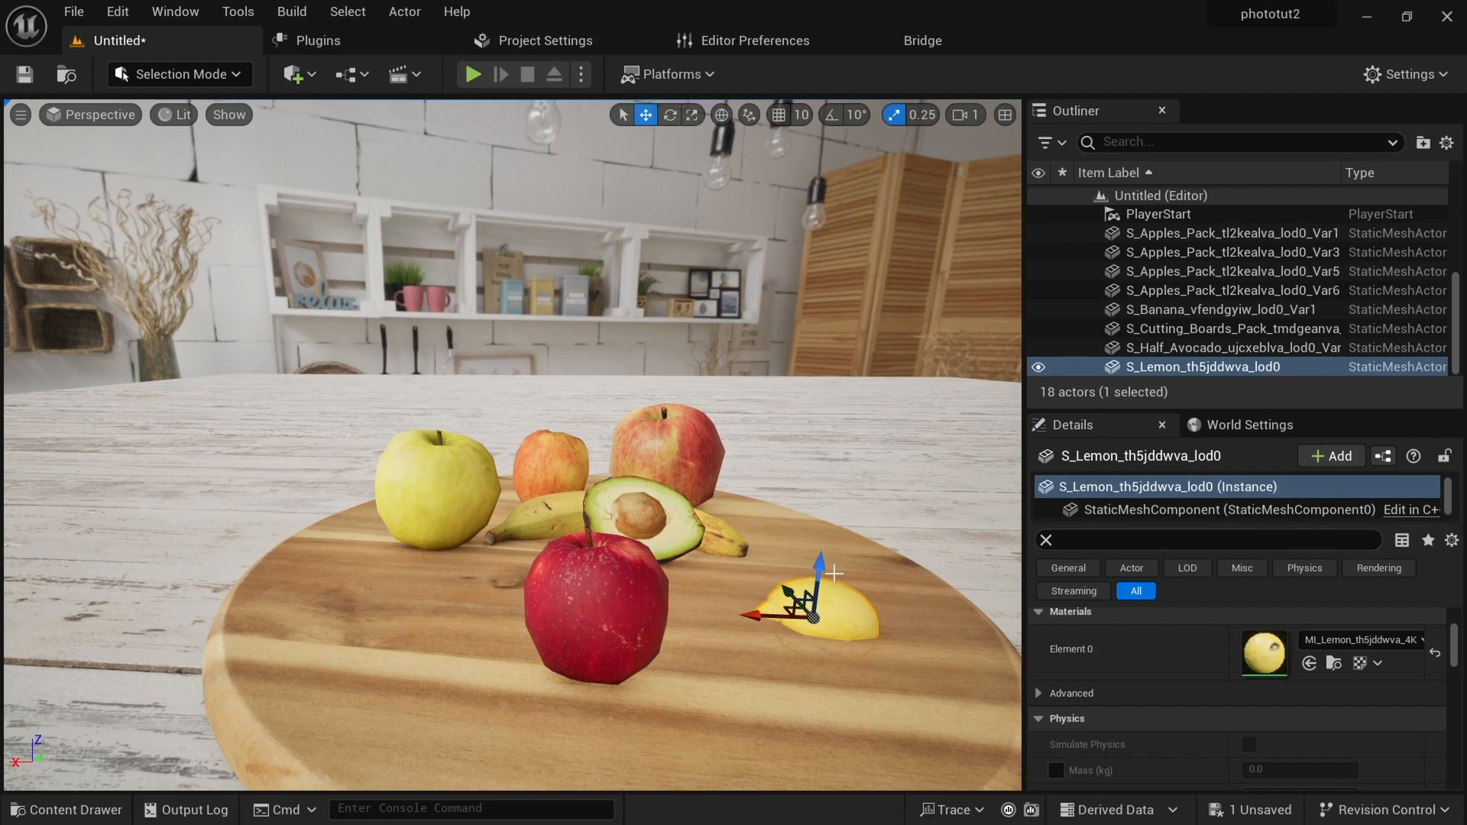
mouse_move(834, 574)
mouse_down()
mouse_move(826, 541)
mouse_move(817, 582)
mouse_move(833, 570)
mouse_up()
Scale the lemon up uniformly to match the surrounding fruit and raise it so it sits on the board's surface.
key(e)
key(r)
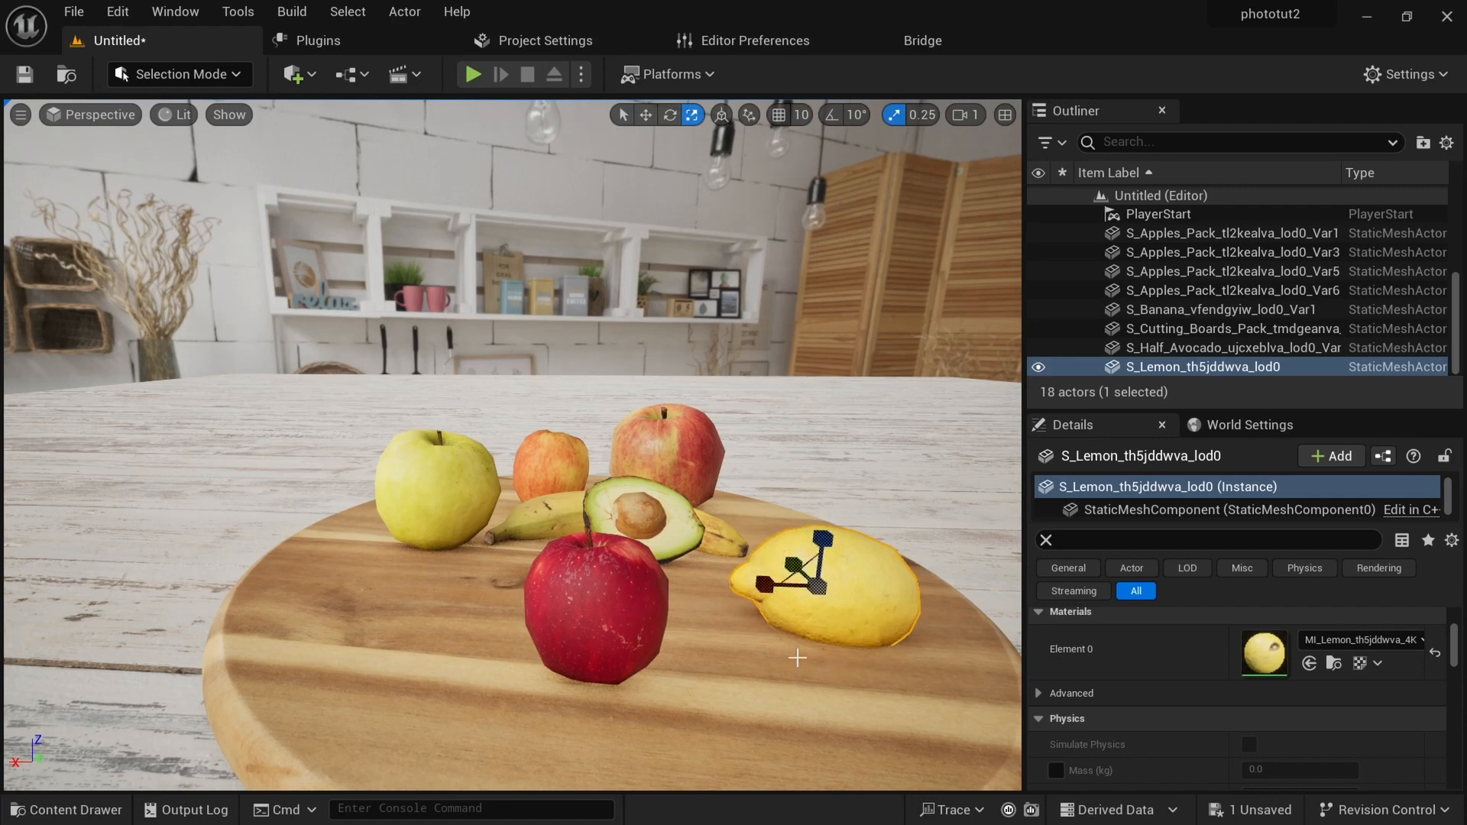
key(w)
drag(824, 541, 826, 522)
alt+drag(853, 672, 703, 761)
alt+drag(905, 588, 955, 523)
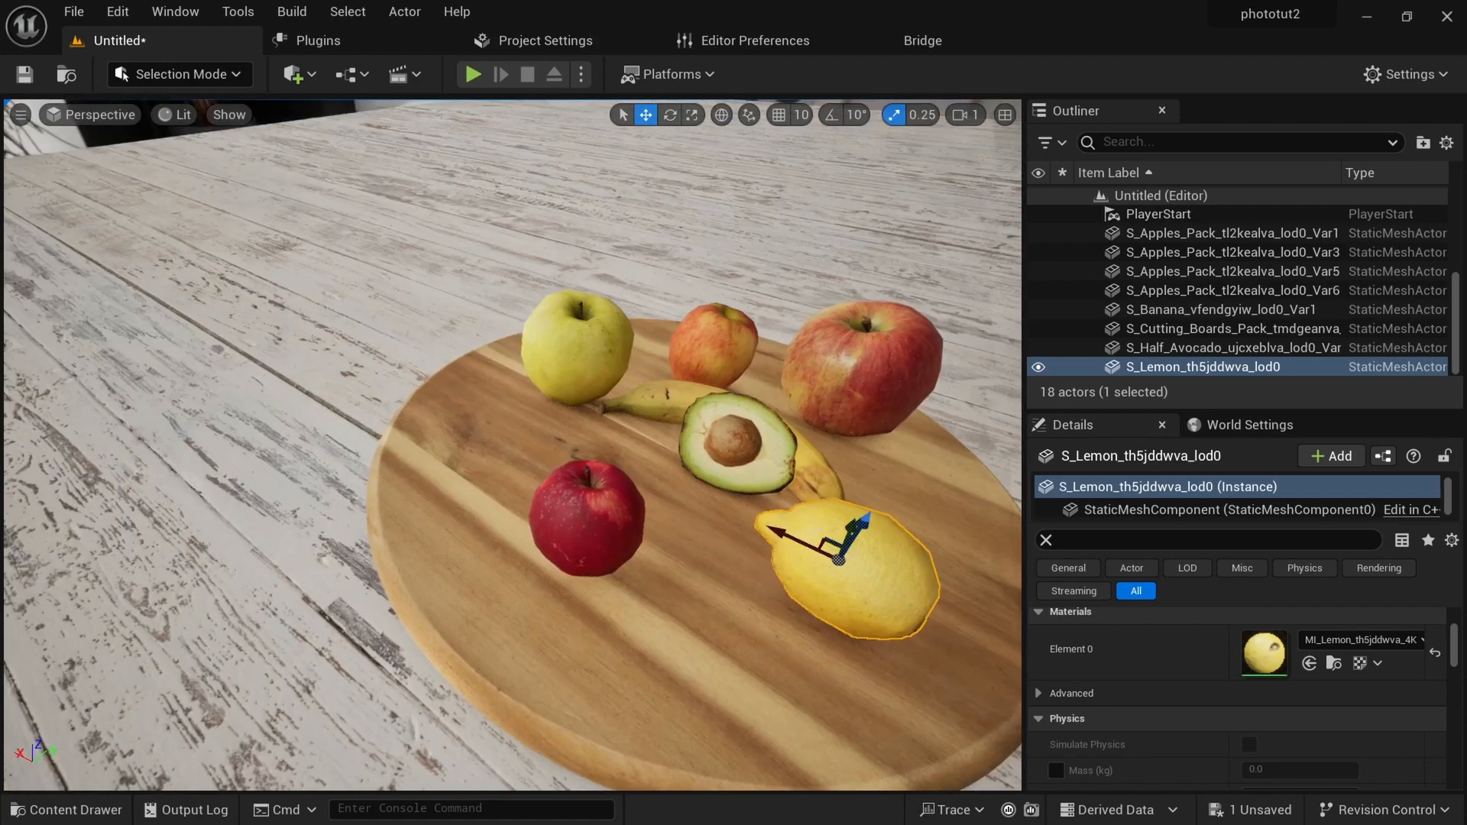
Place the melon mesh from the Melon_uiuoejuiw folder on the board between the green apple and the avocado half, and save the level.
alt+drag(688, 753, 628, 671)
middle_drag(558, 662, 438, 744)
key(ctrl+space)
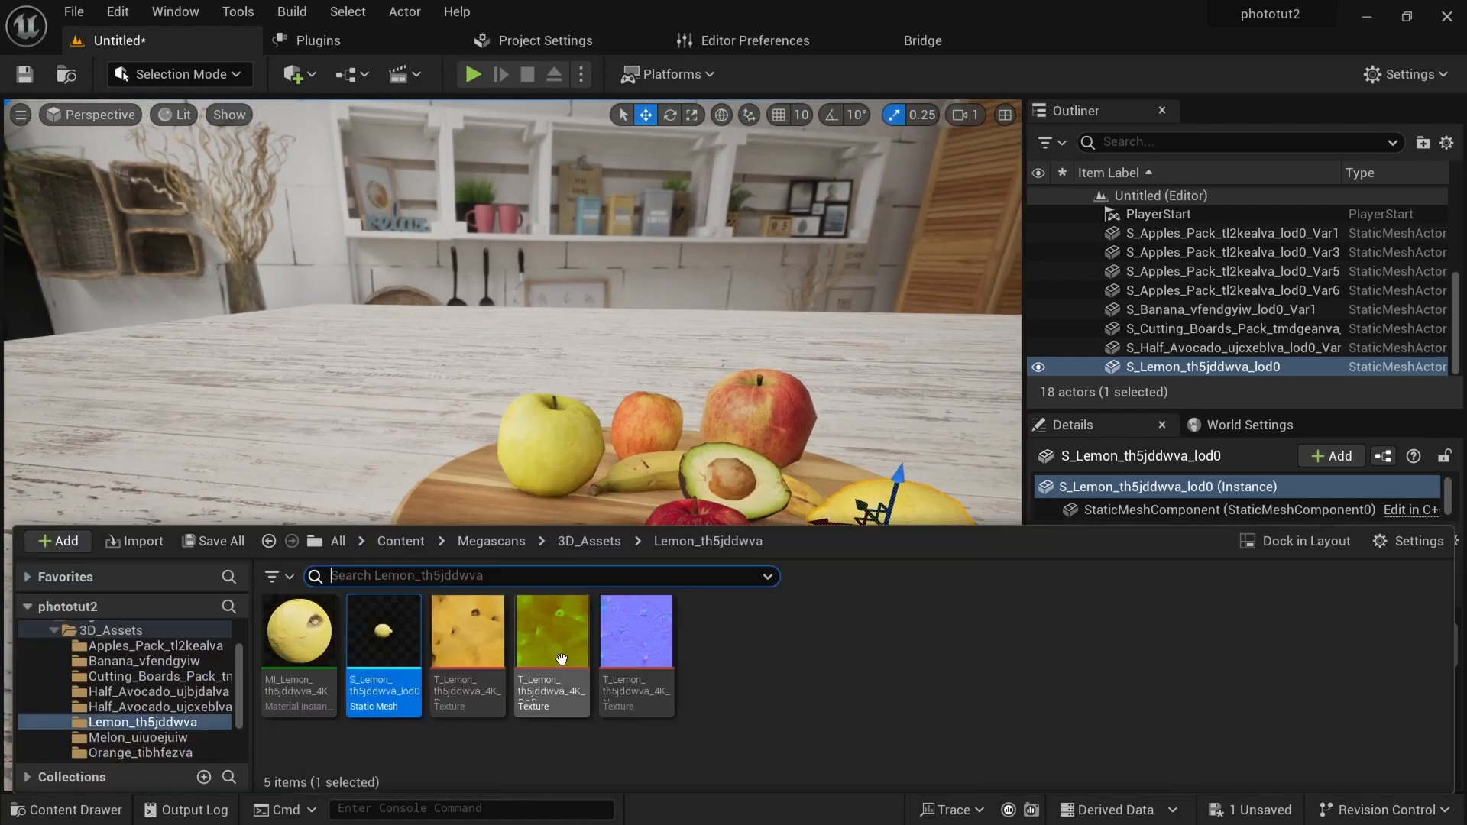
click(145, 737)
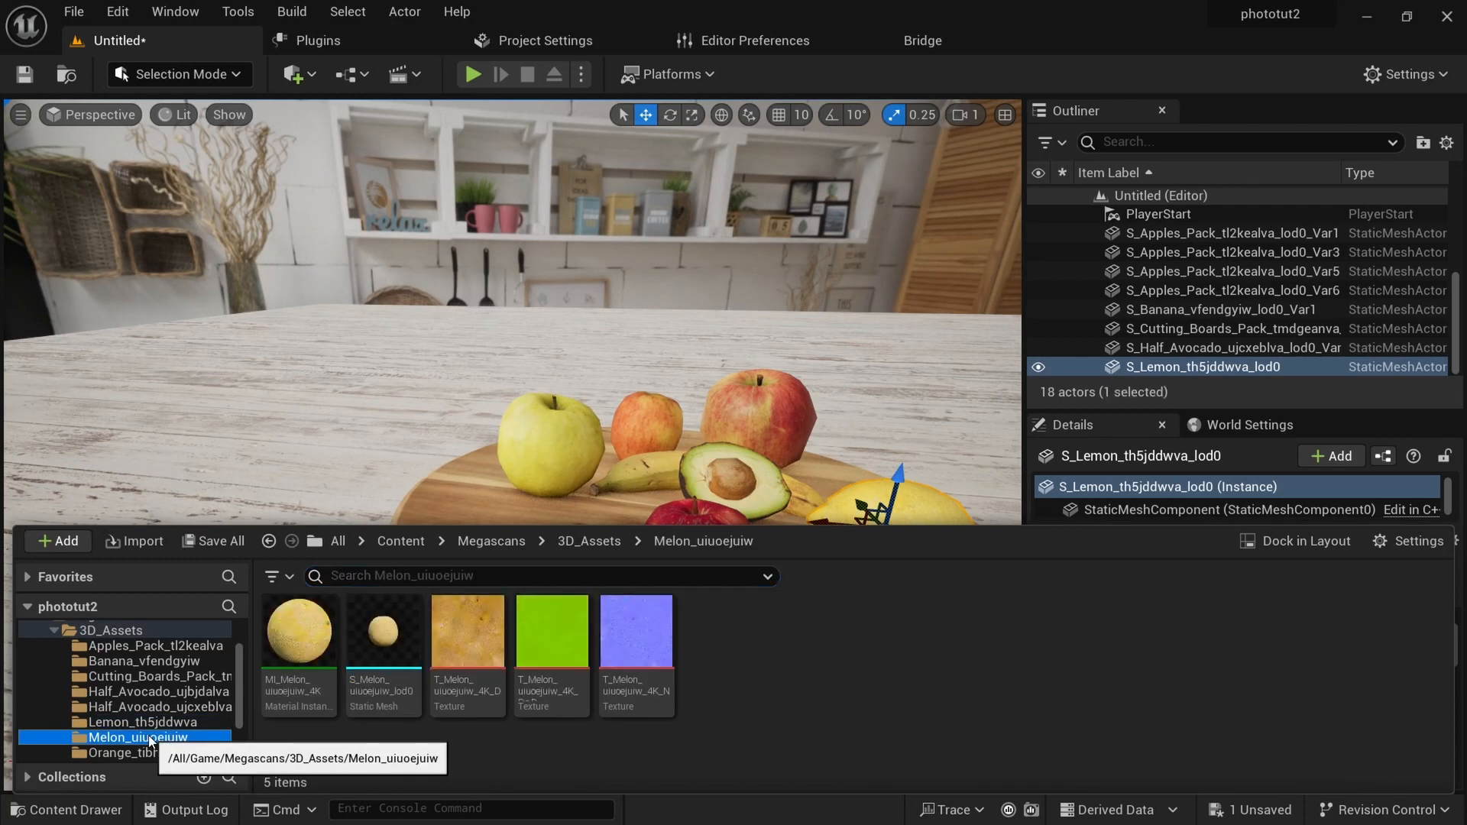
click(382, 635)
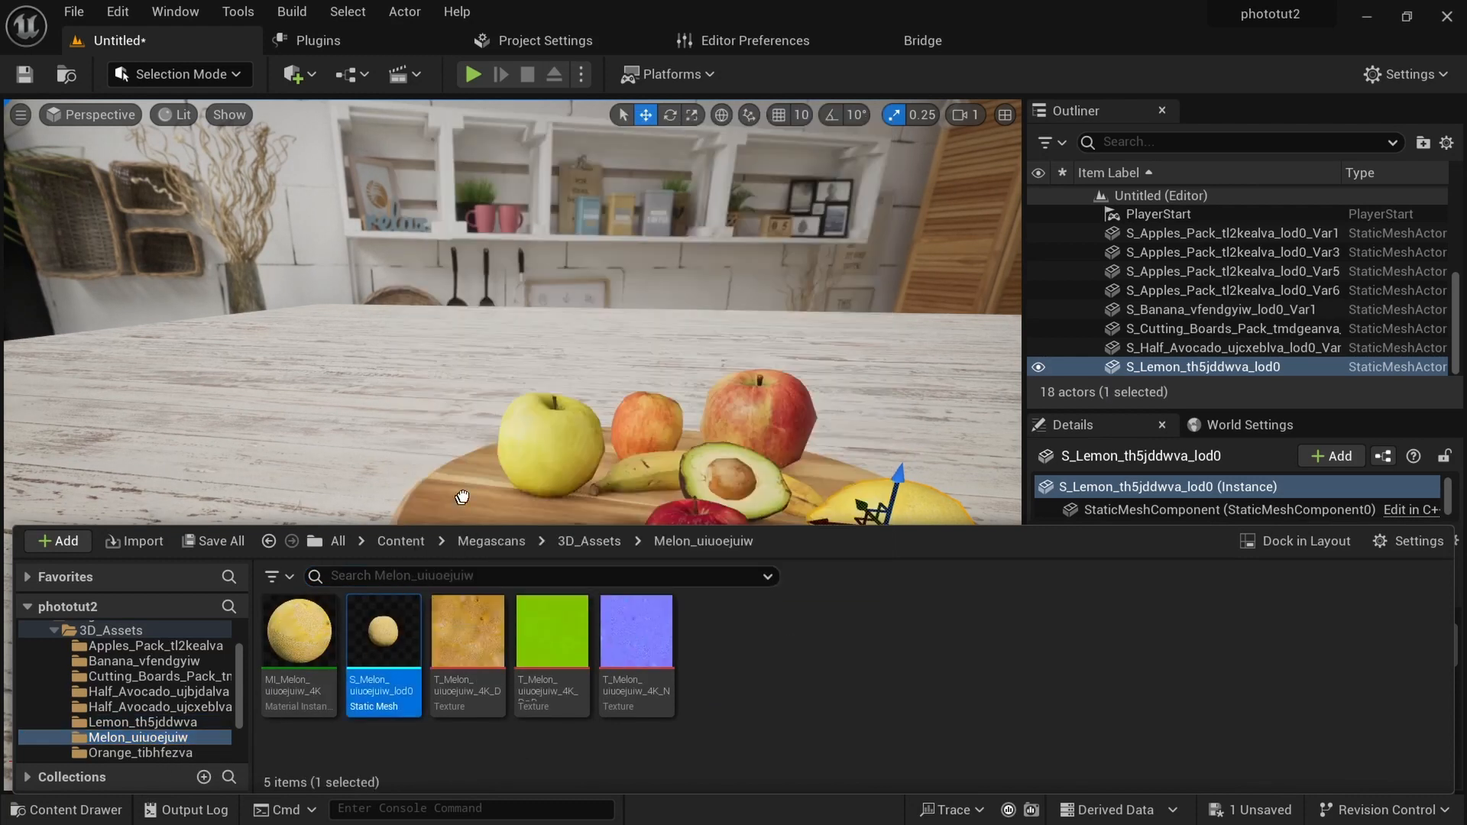
drag(462, 498, 653, 390)
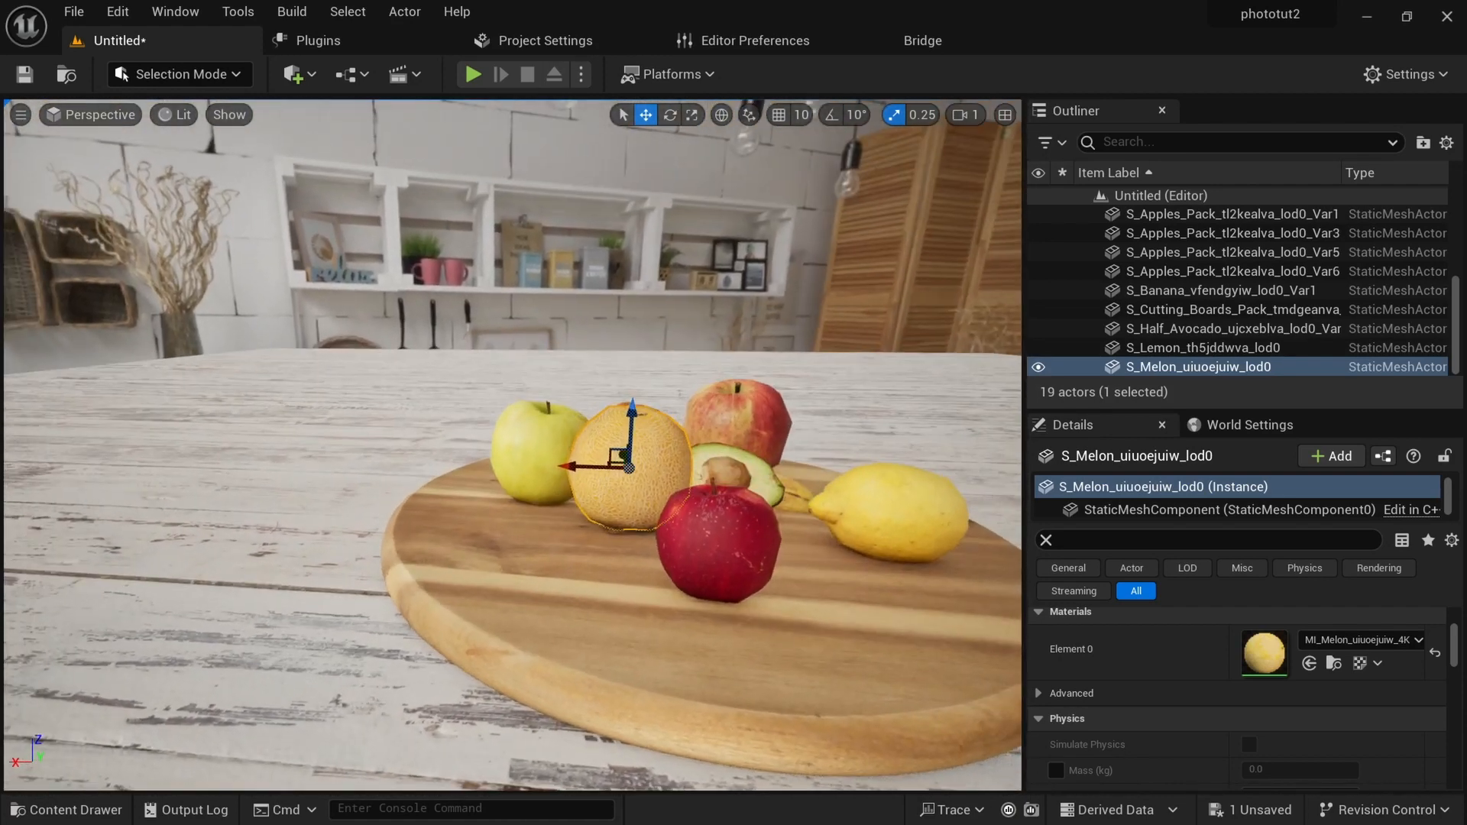
key(ctrl+s)
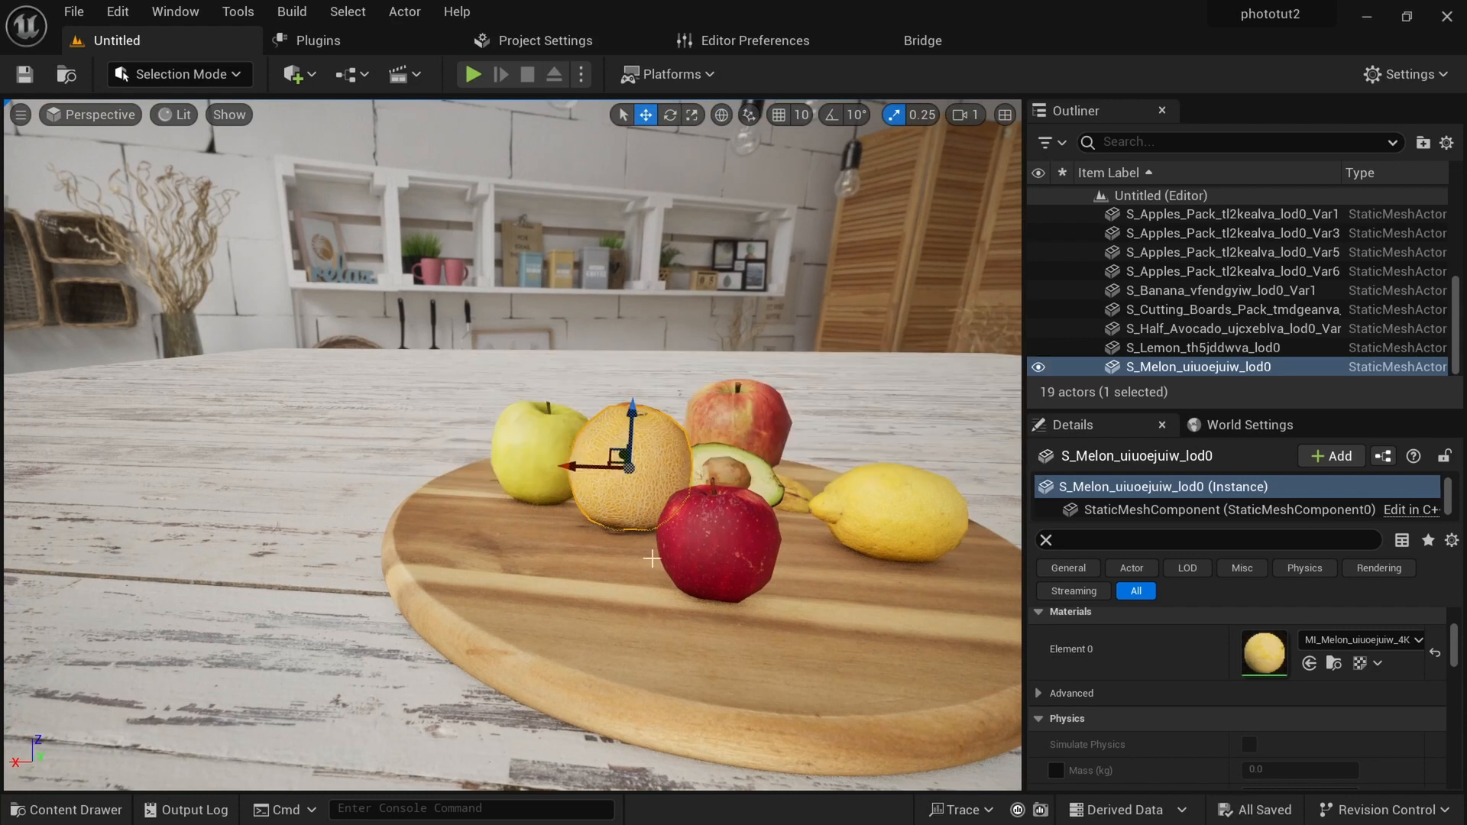
Place the orange mesh from the Orange_tibhfezva folder on the board in front of the green apple and the melon.
key(ctrl+space)
click(145, 753)
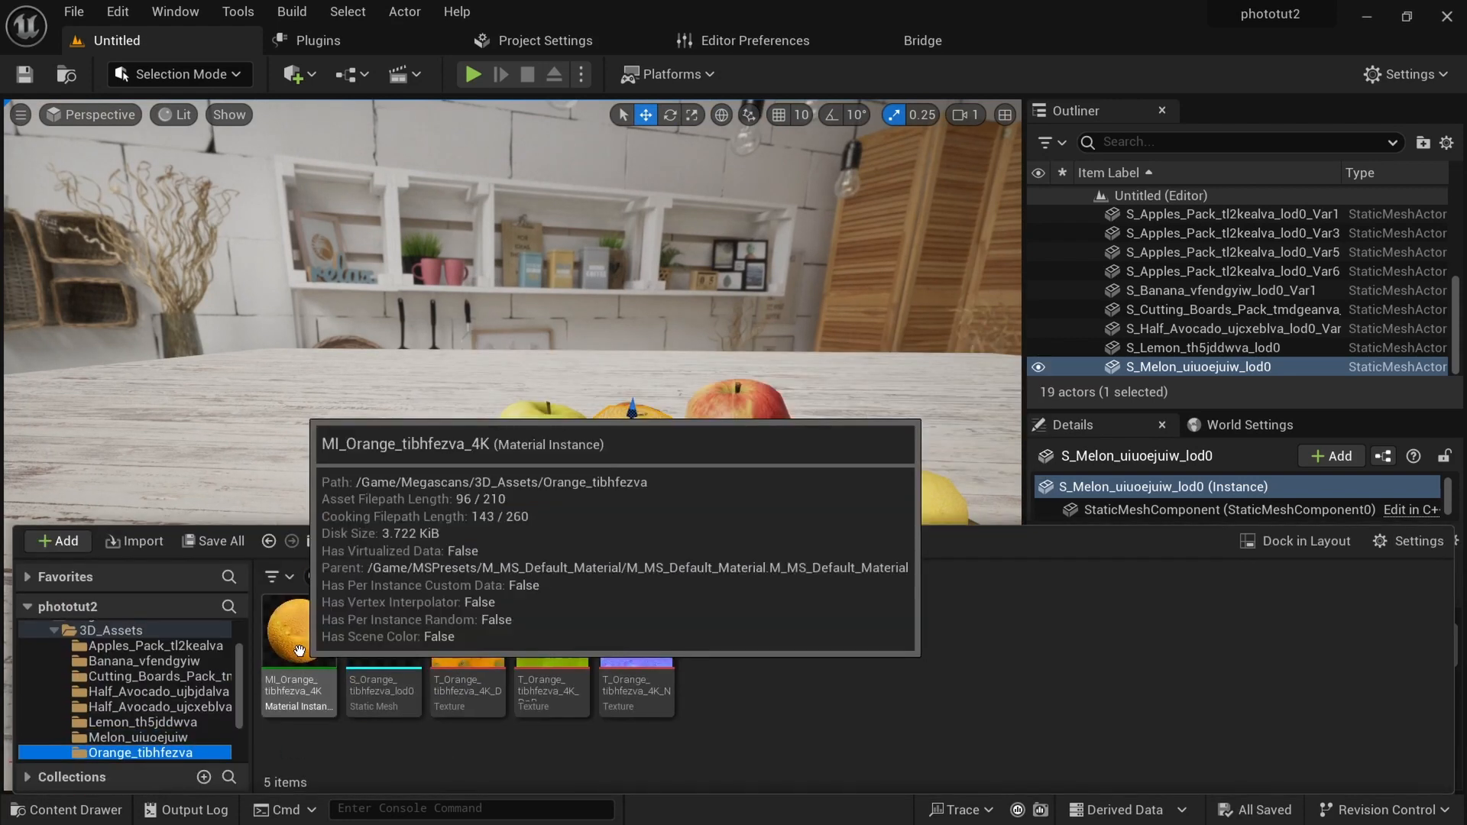
drag(299, 650, 466, 487)
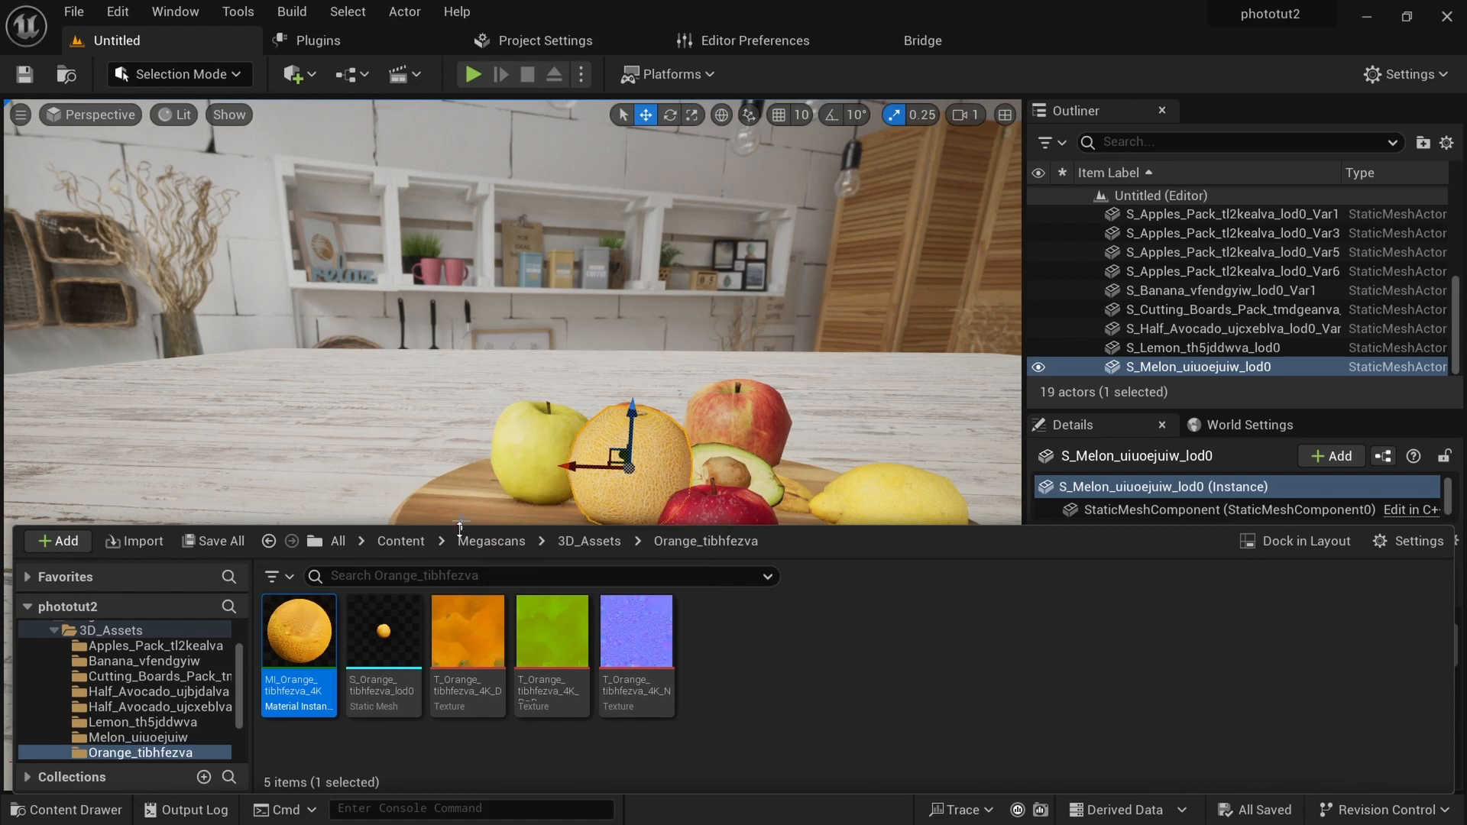
drag(384, 635, 566, 570)
drag(562, 510, 568, 471)
Scale the orange up uniformly to match the other fruit and raise it onto the board's surface.
key(e)
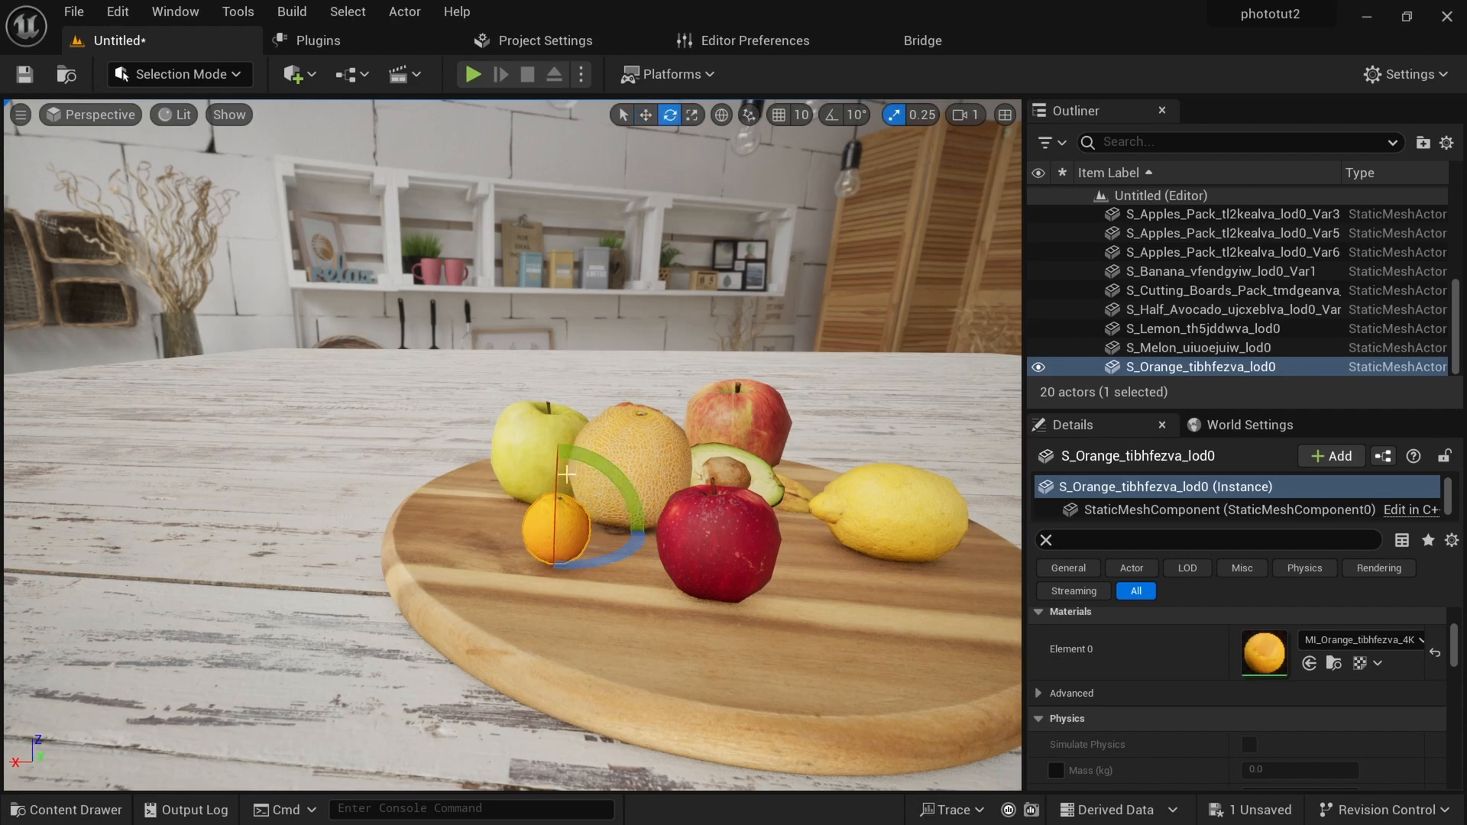
key(r)
drag(559, 531, 577, 517)
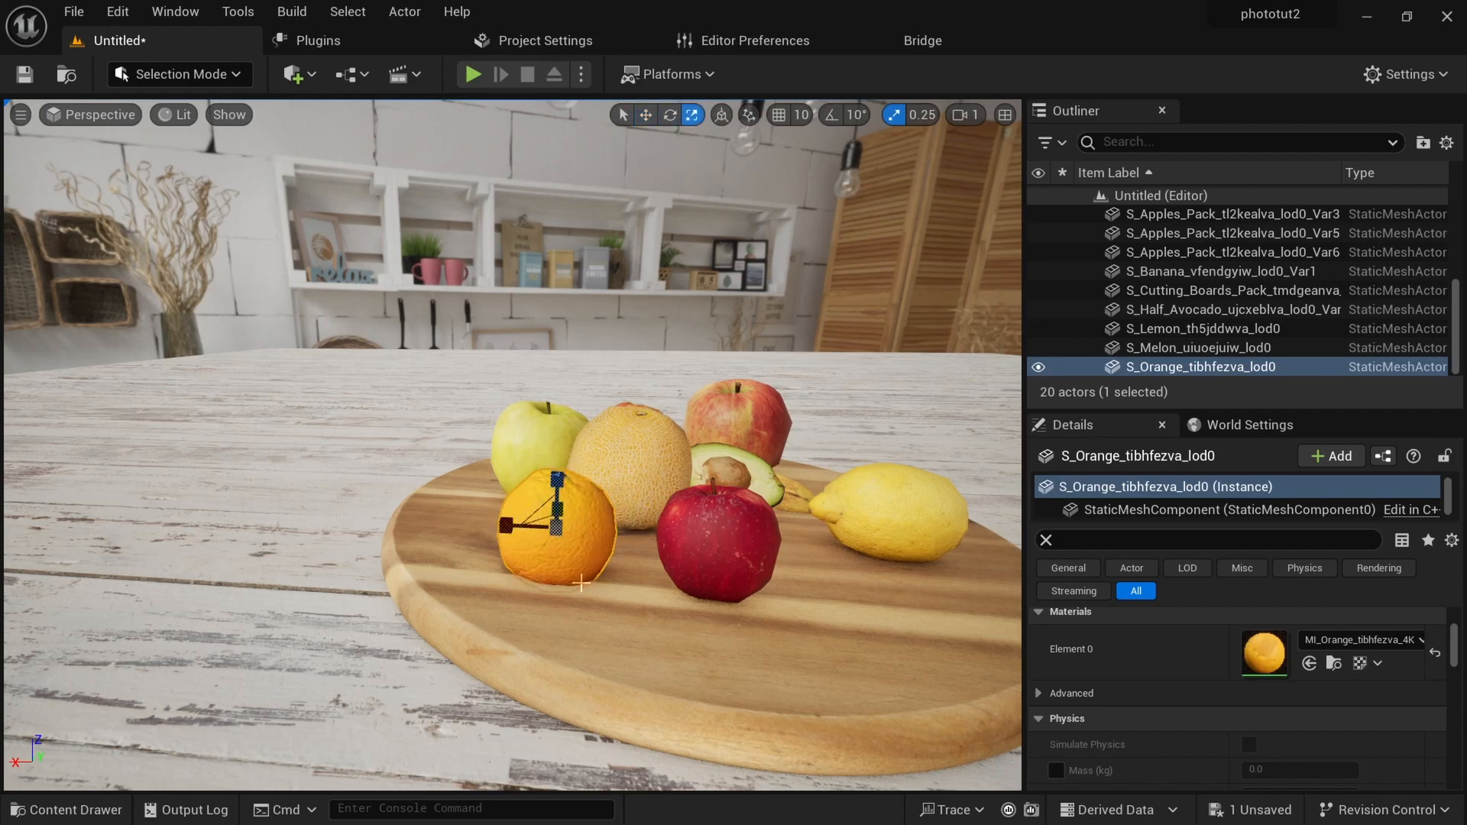
key(w)
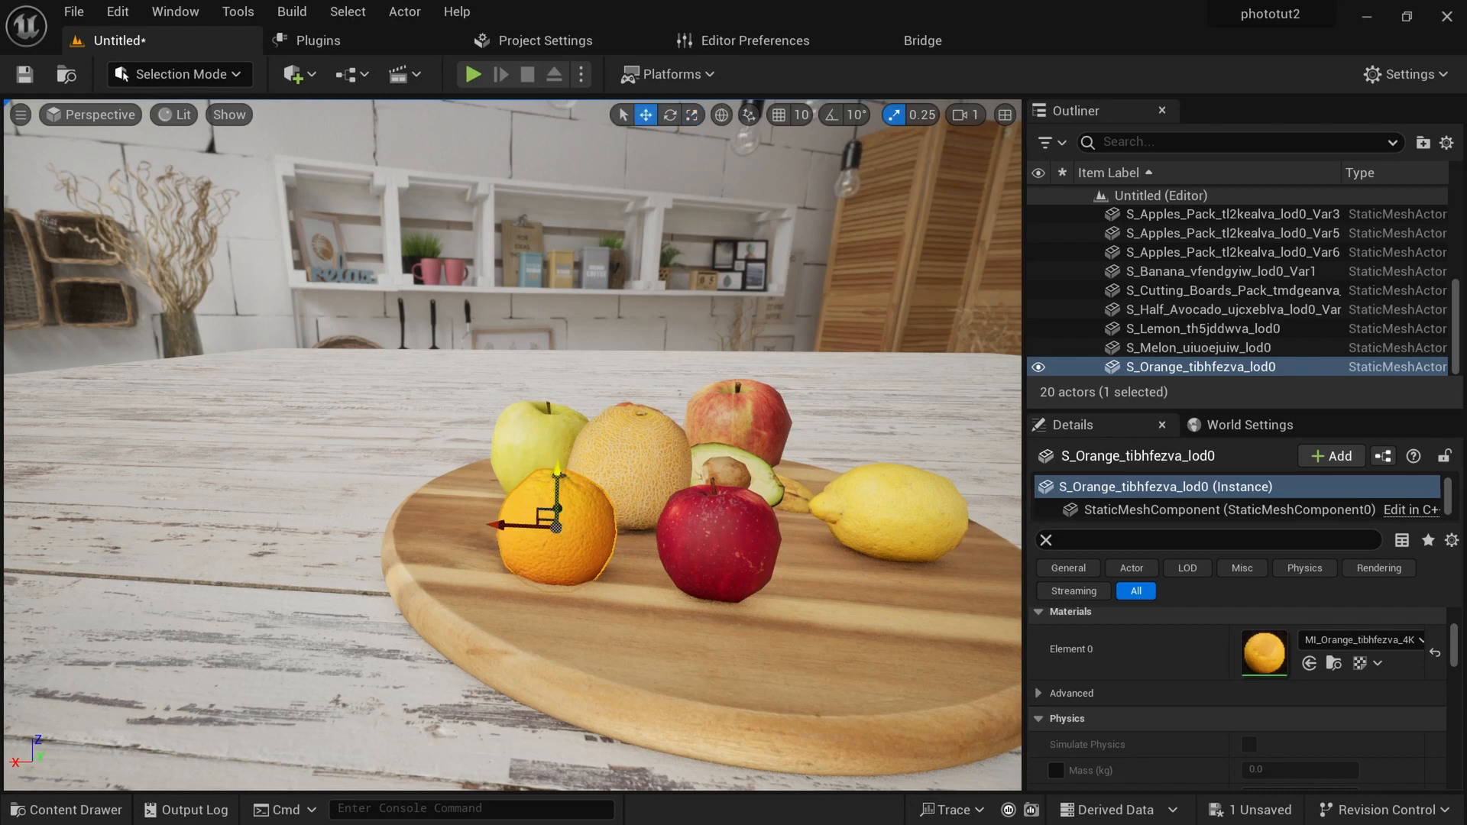
mouse_move(562, 479)
mouse_down()
mouse_move(563, 457)
mouse_move(563, 469)
mouse_up()
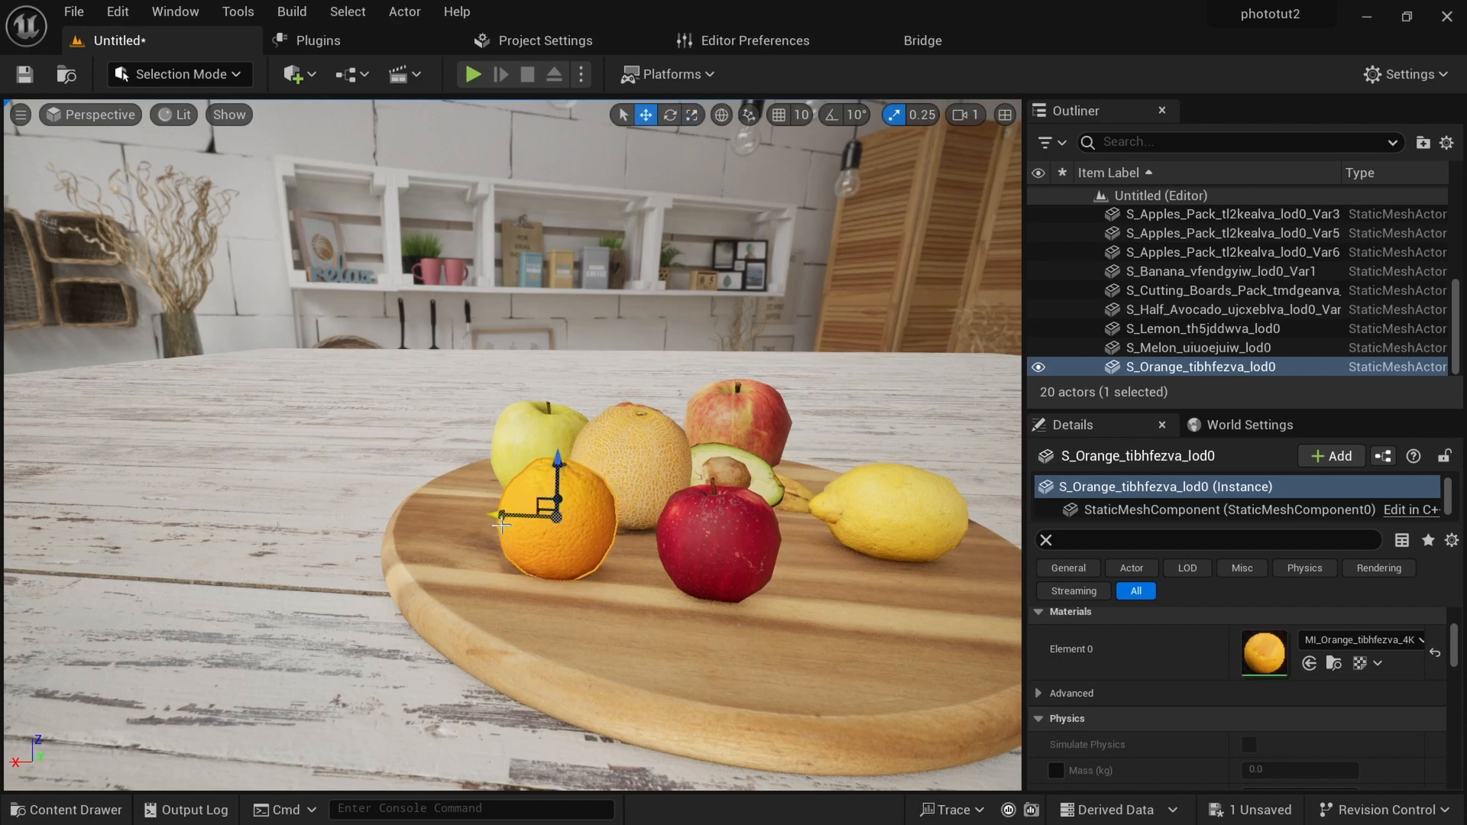
Shift the orange closer to the melon and the dark red apple, and save the level.
drag(501, 518, 520, 521)
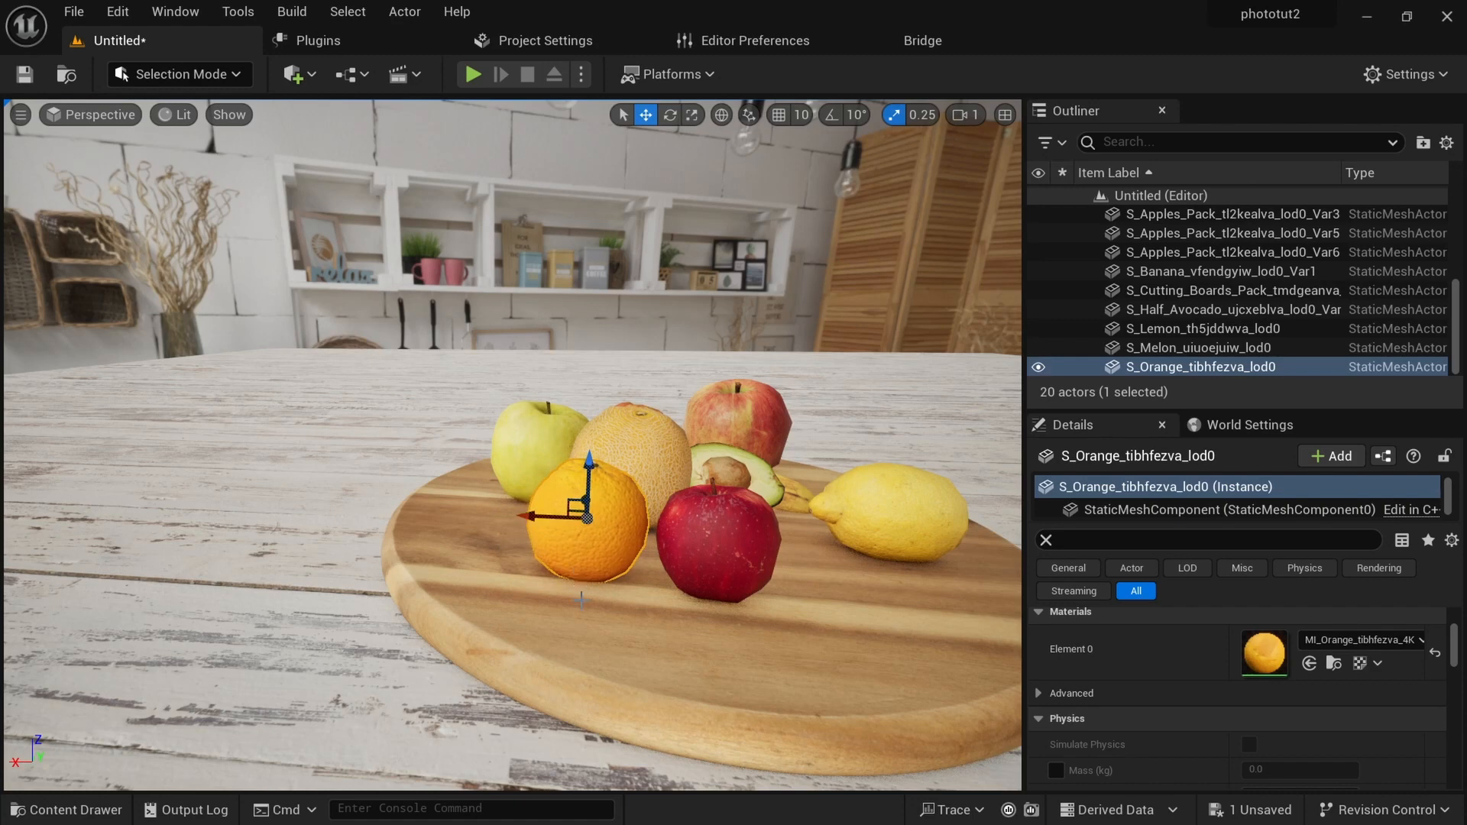
alt+drag(580, 600, 681, 452)
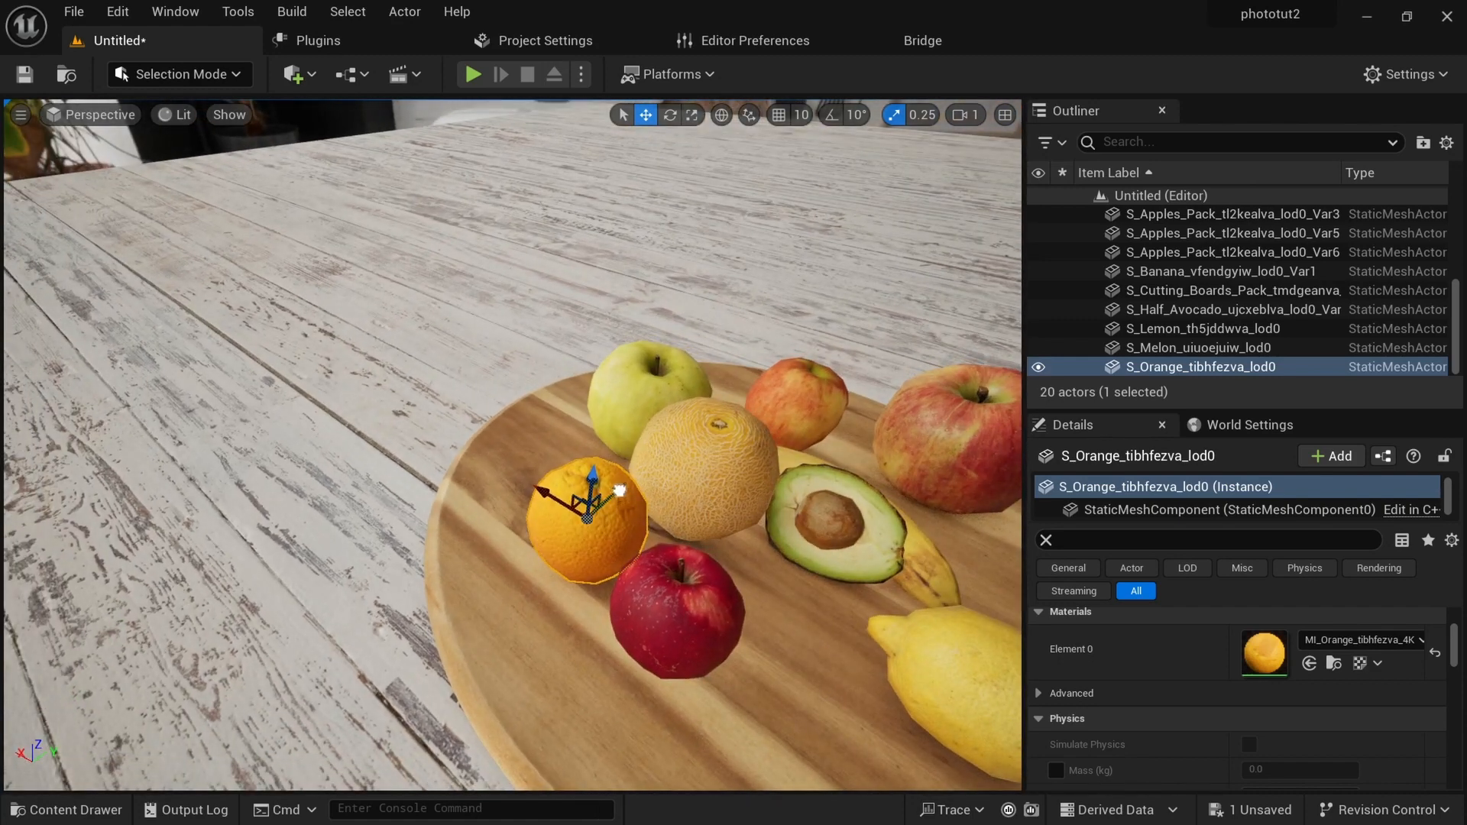
drag(620, 490, 614, 494)
alt+drag(551, 669, 659, 587)
key(ctrl+s)
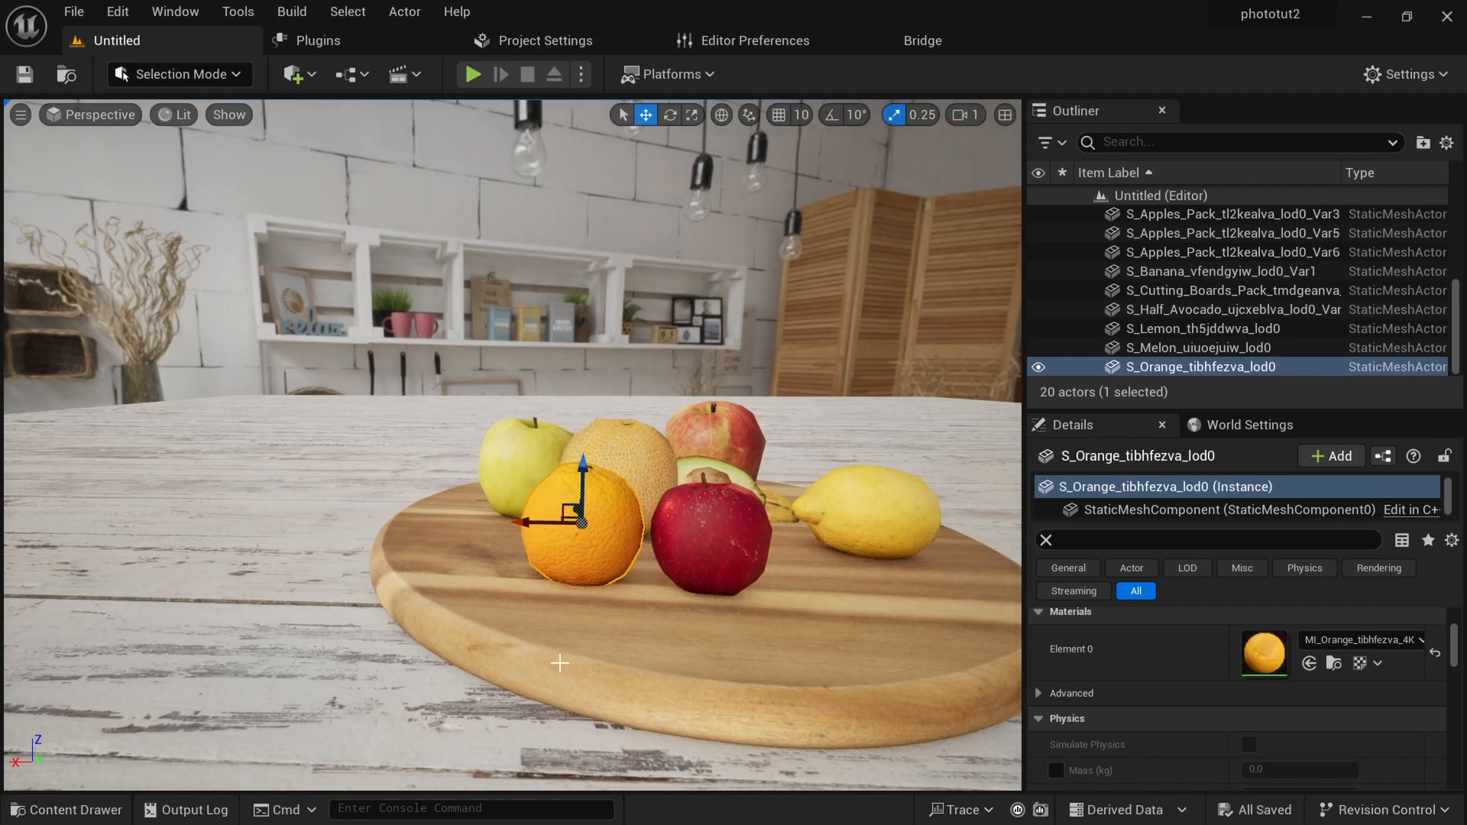
Place the watermelon mesh from the Watermelon_tguocjppa folder on the table behind the cutting board.
key(ctrl+space)
scroll(109, 731, down, 1)
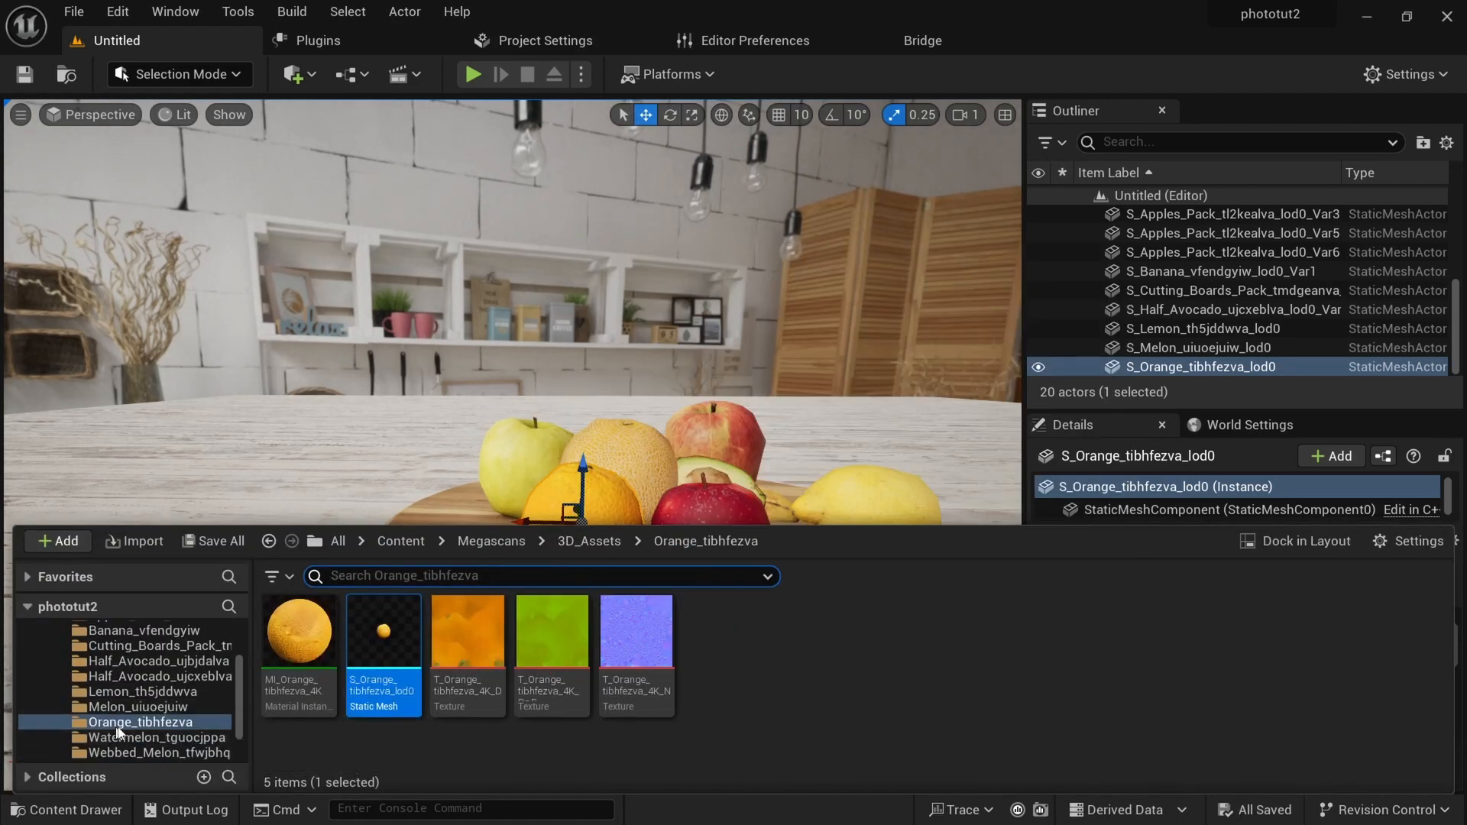
click(141, 738)
scroll(141, 736, down, 1)
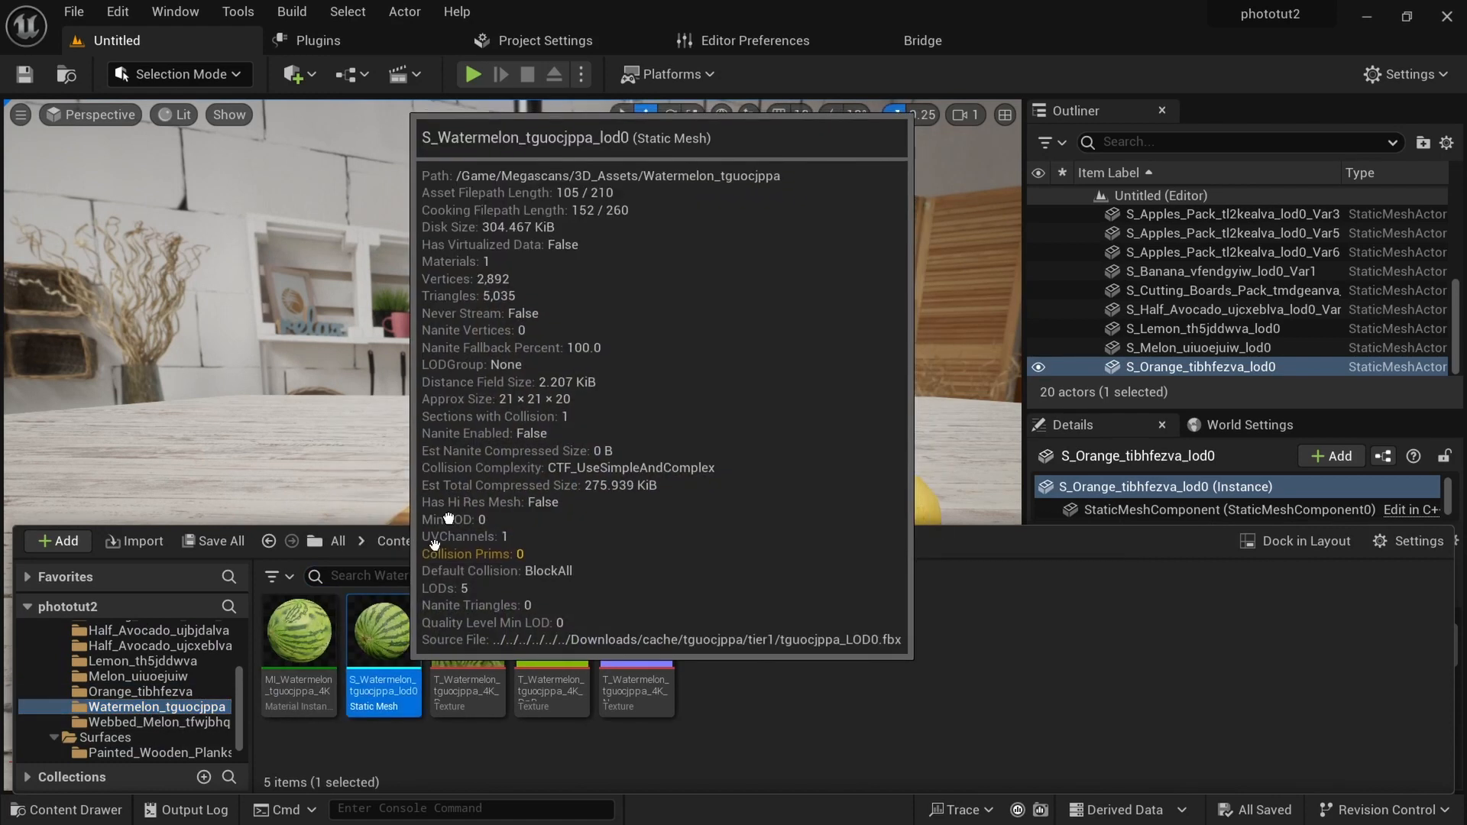
drag(410, 648, 810, 347)
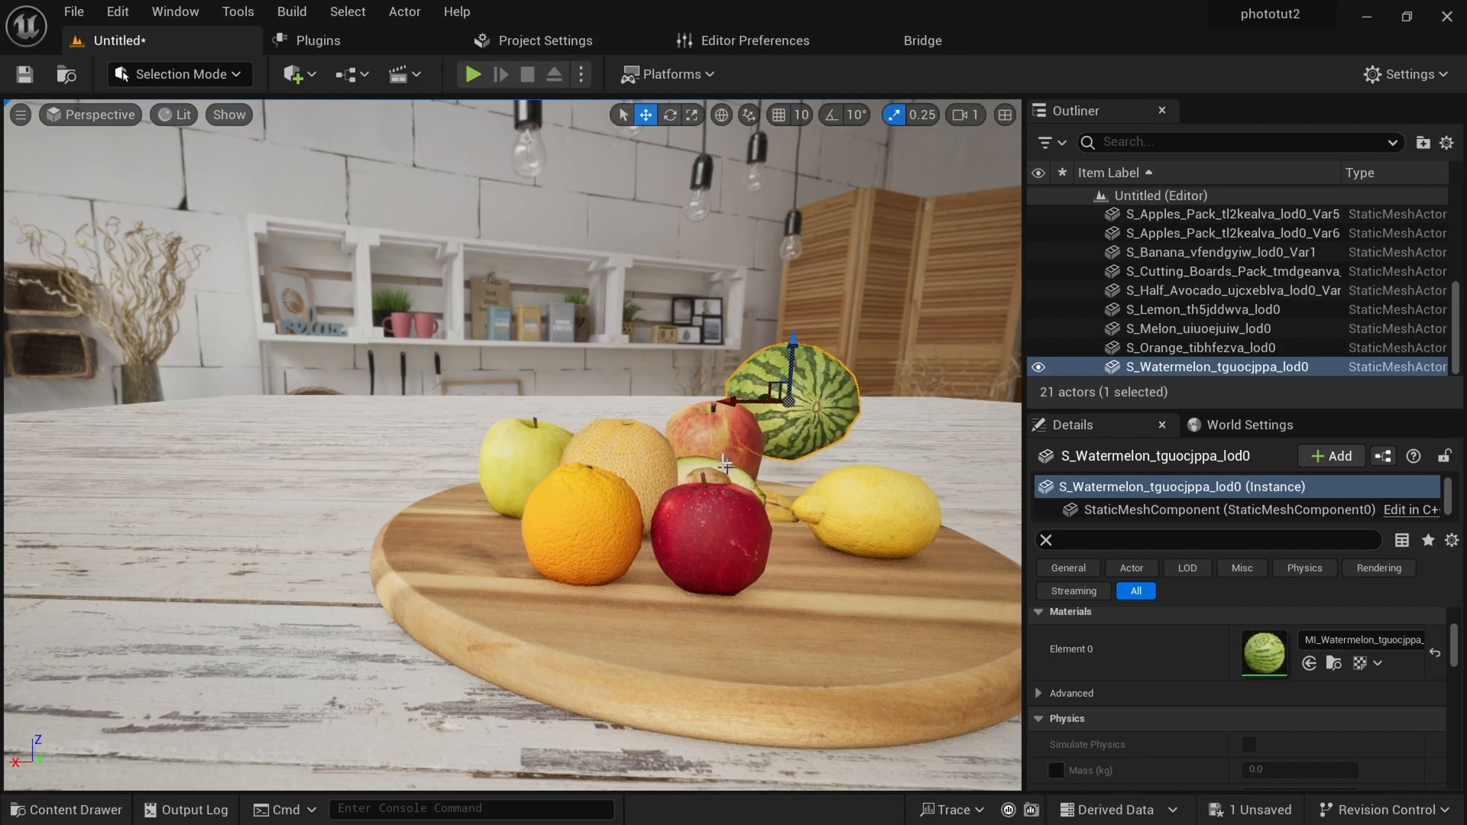
Add the webbed melon mesh from the Webbed_Melon_tfwjbhqpa folder near the large red apple at the back of the board.
key(ctrl+space)
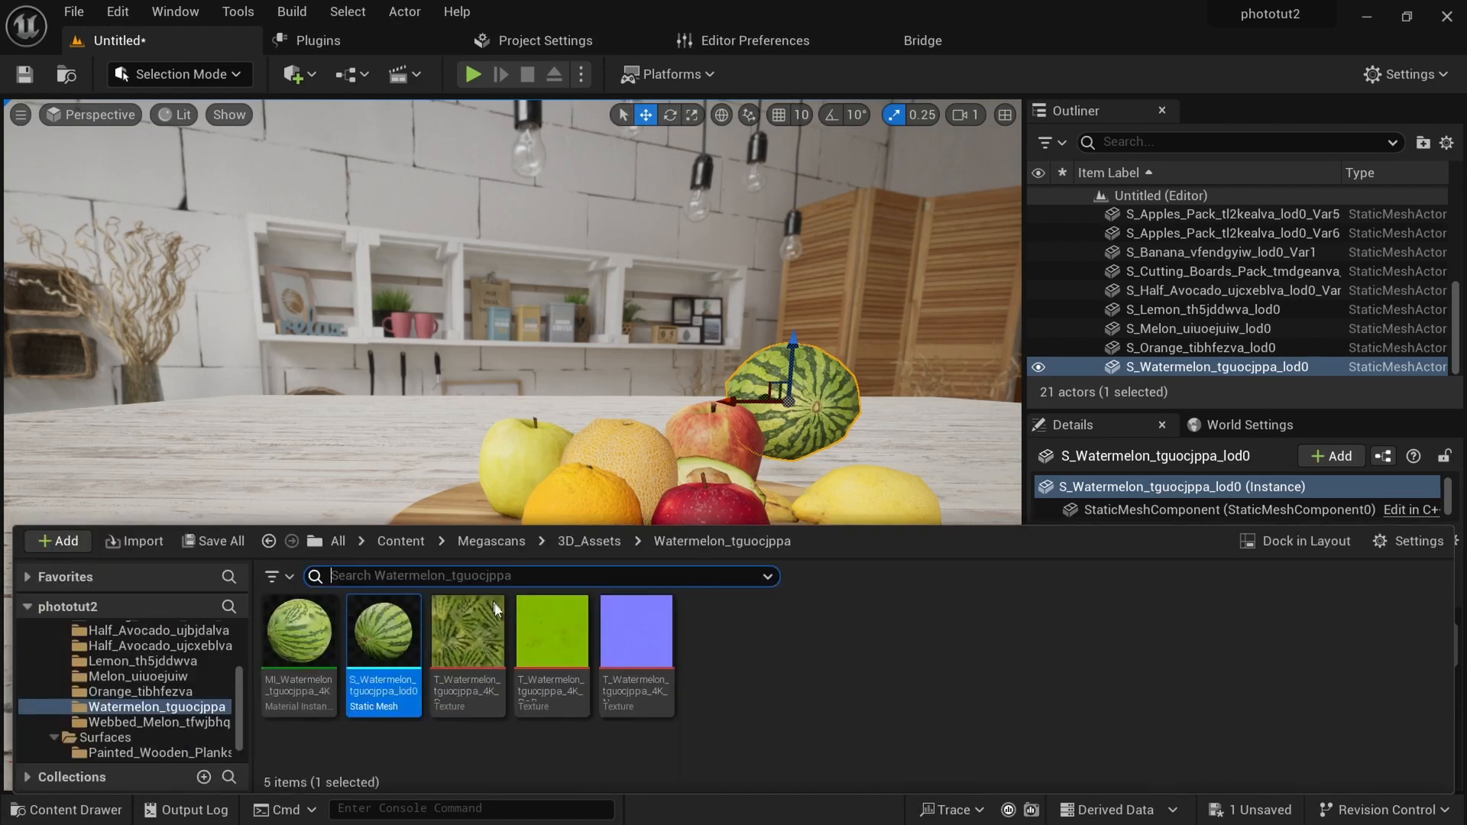
click(170, 722)
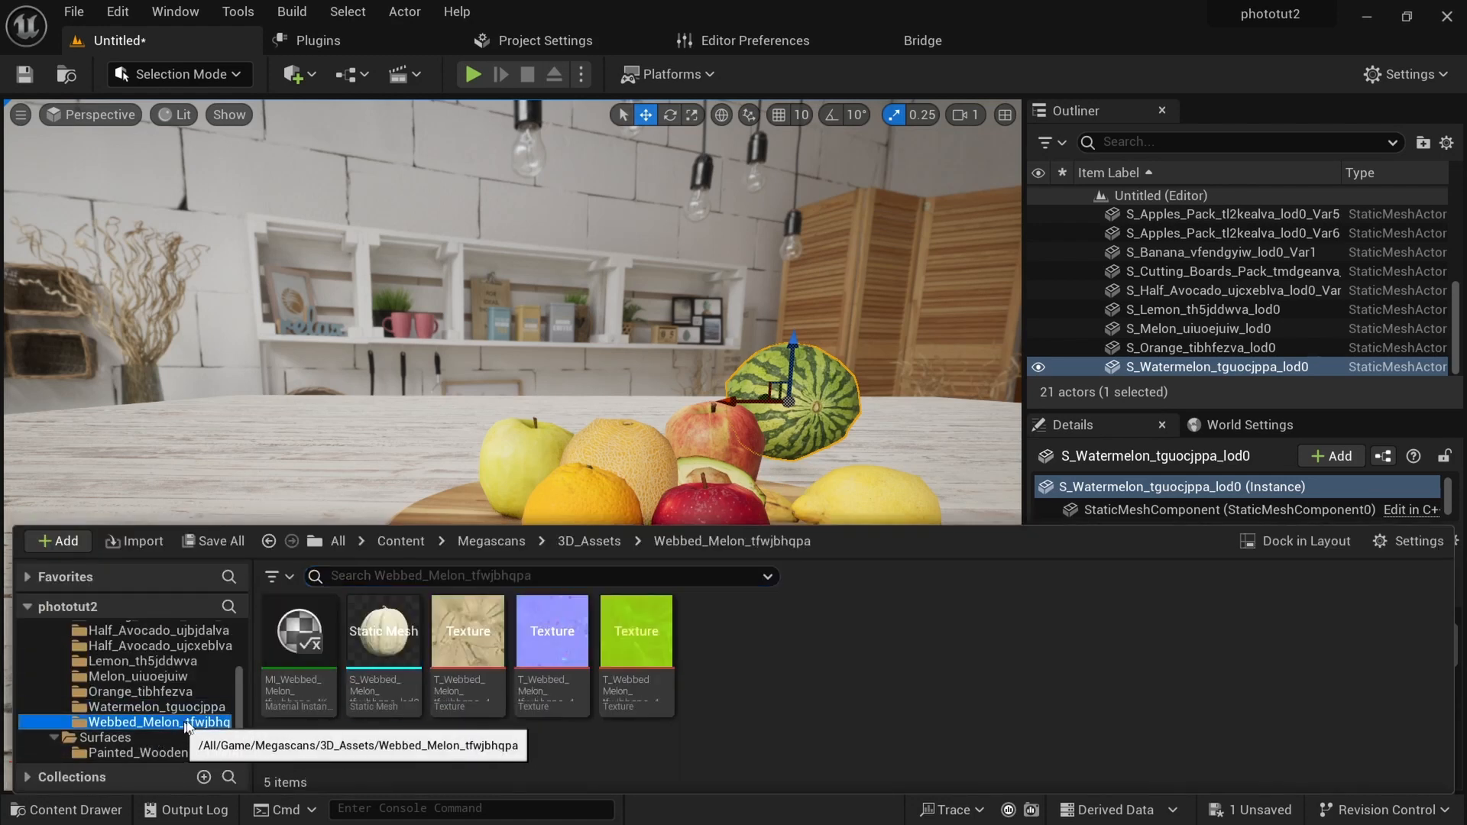
drag(386, 627, 680, 411)
Move the webbed melon off the red apple onto the table behind the board, beside the watermelon.
alt+drag(731, 497, 800, 359)
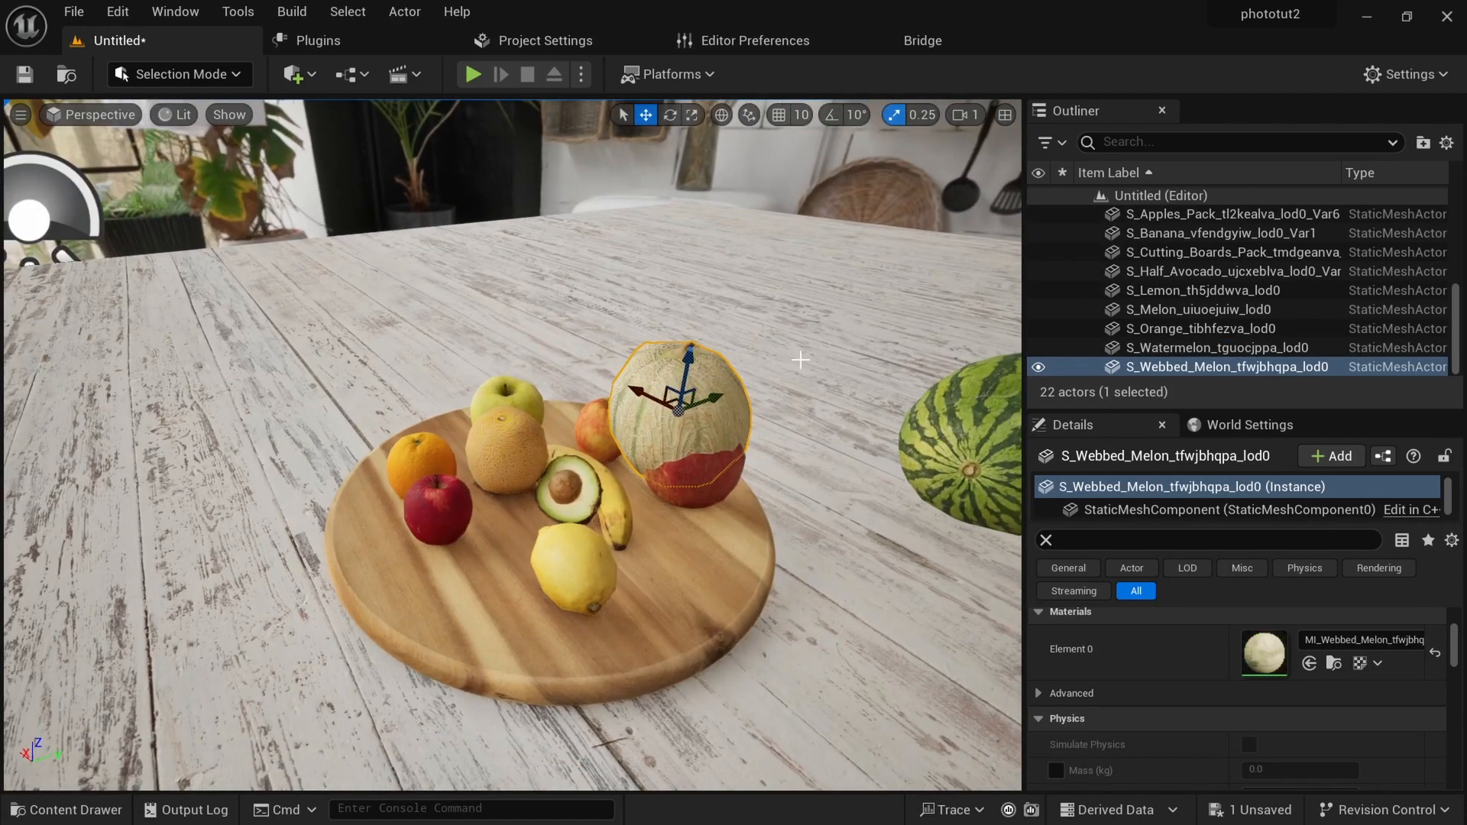
drag(714, 397, 936, 405)
mouse_move(679, 526)
right_down()
mouse_move(726, 497)
mouse_move(711, 513)
mouse_move(749, 520)
mouse_move(680, 527)
right_up()
click(344, 489)
right_drag(344, 489, 412, 466)
mouse_move(299, 360)
right_down()
mouse_move(260, 370)
mouse_move(299, 360)
right_up()
click(561, 338)
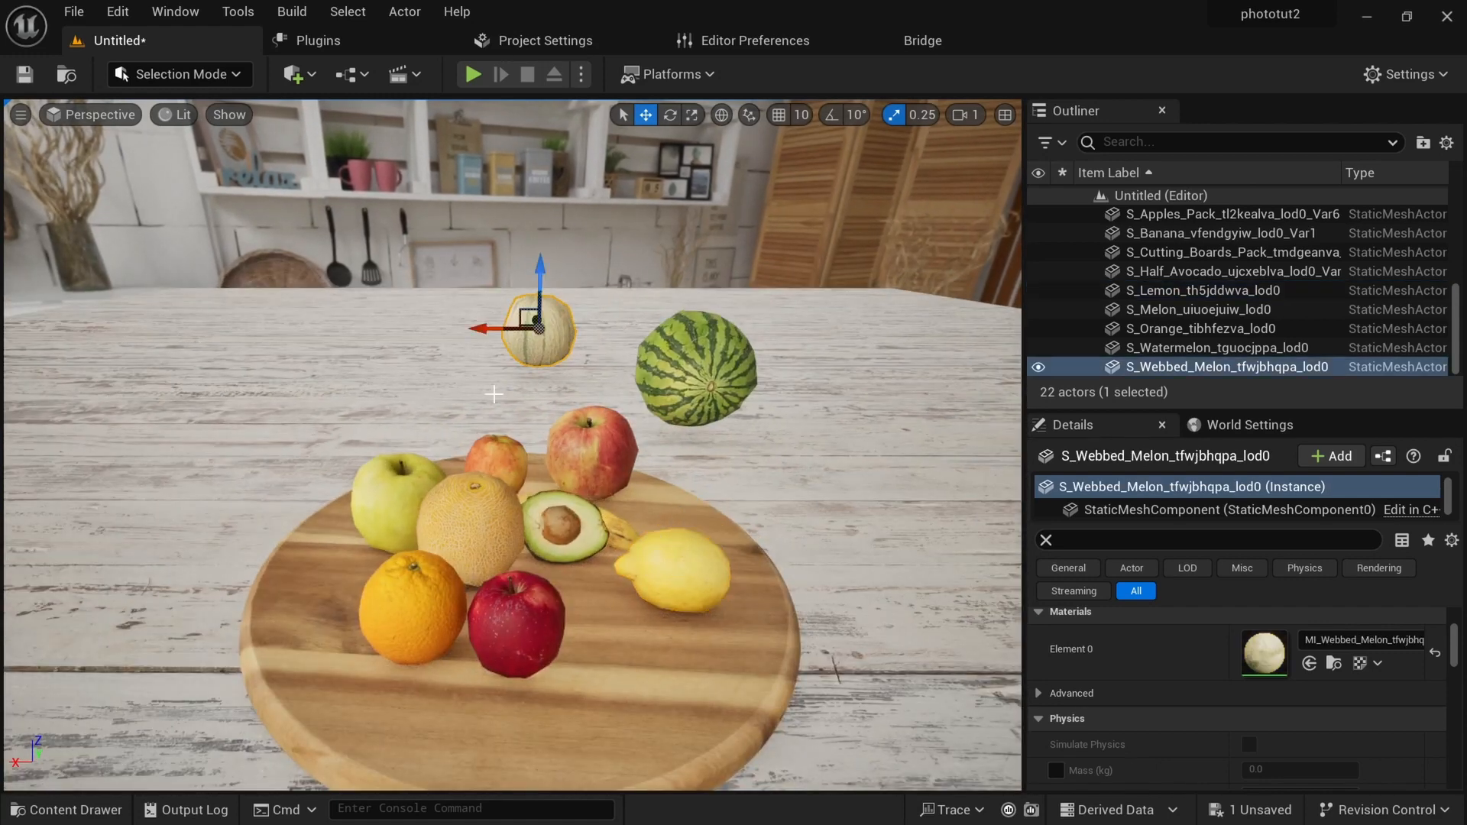
alt+drag(562, 338, 623, 409)
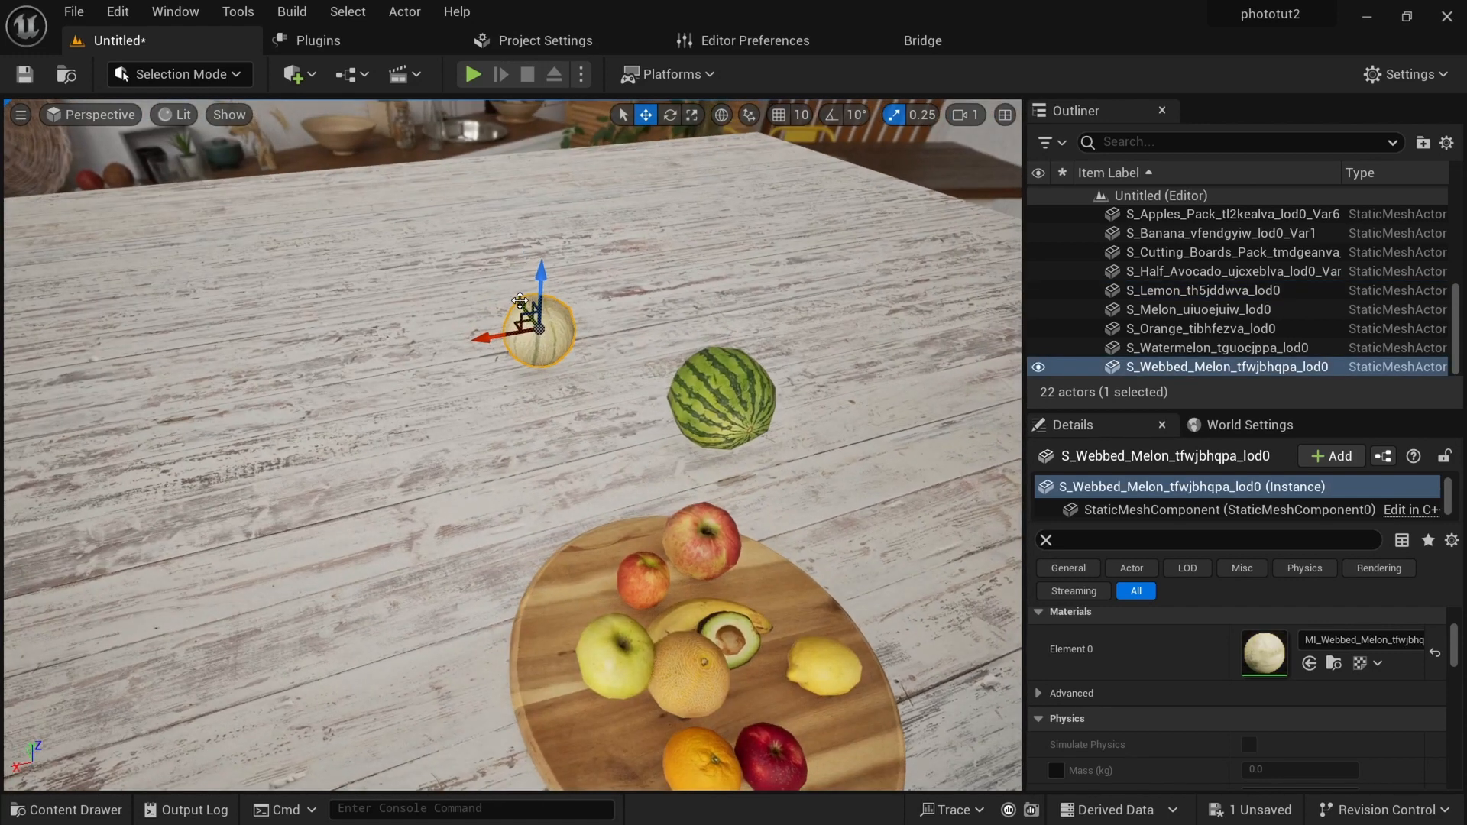
drag(520, 301, 579, 385)
right_drag(579, 385, 604, 436)
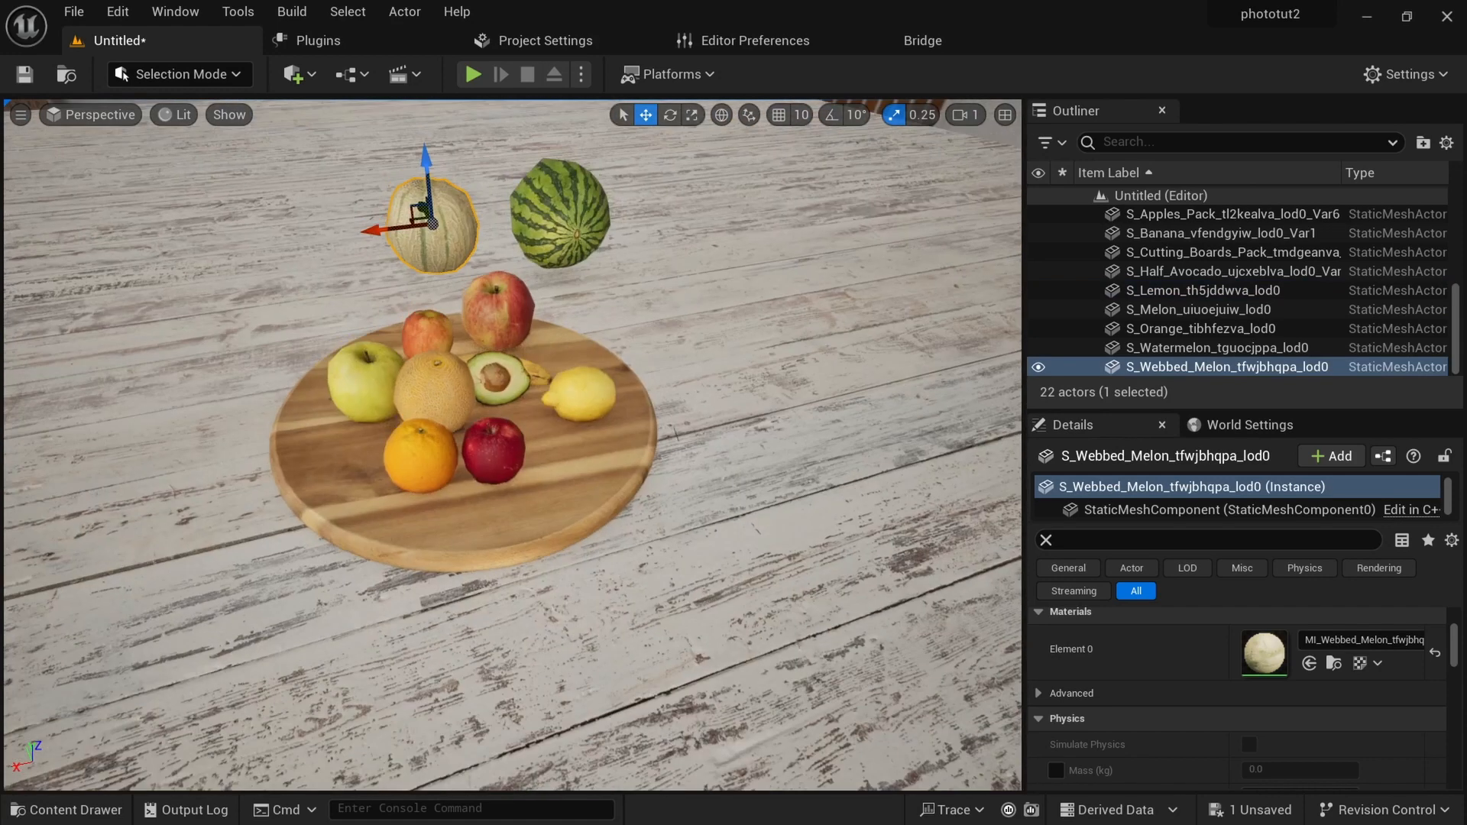
Focus on the dark red apple and examine the fruit arrangement on and behind the board from the front.
click(499, 448)
alt+drag(499, 449, 493, 390)
scroll(493, 450, up, 8)
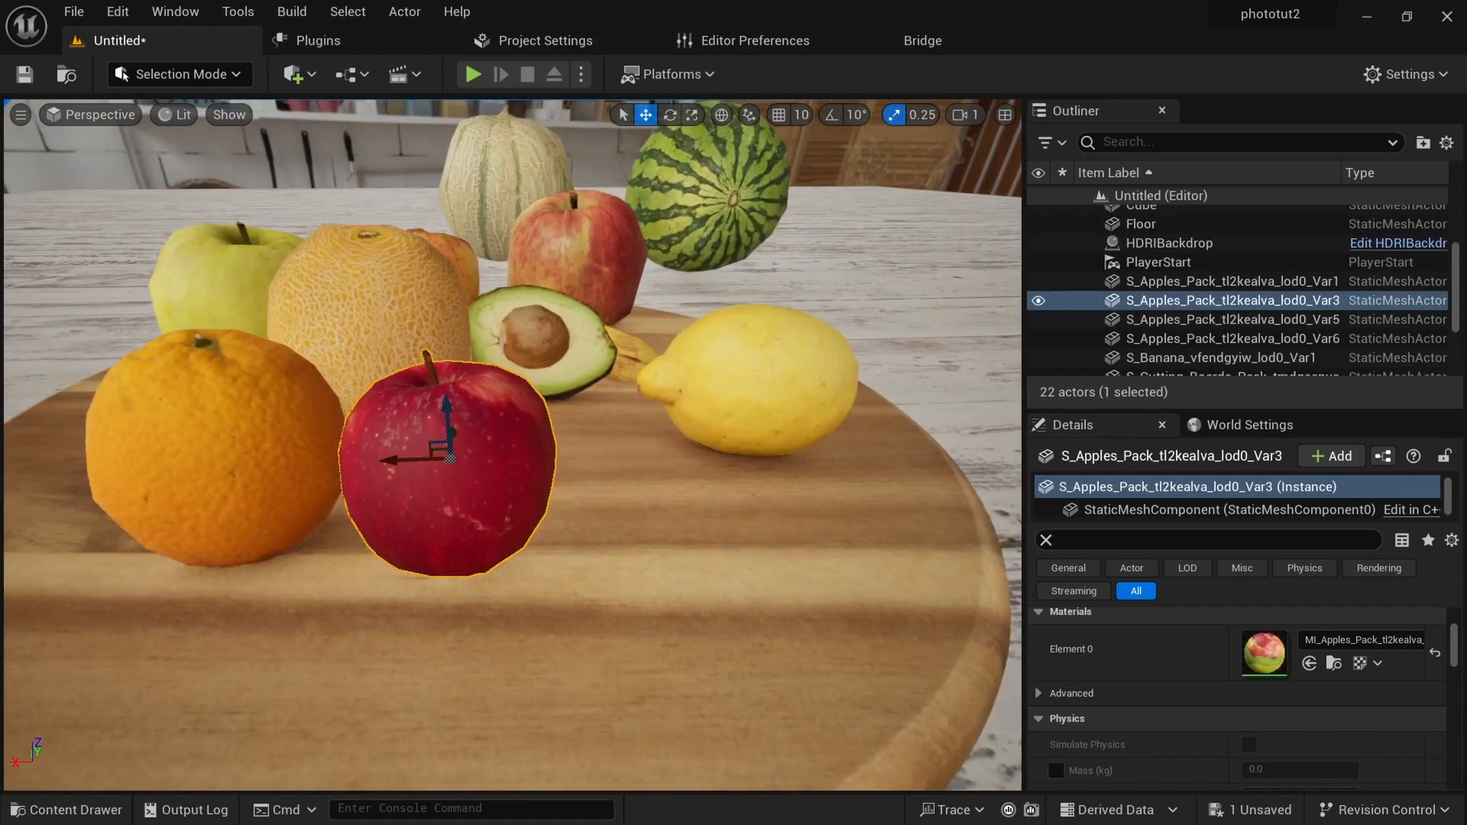
scroll(426, 513, down, 10)
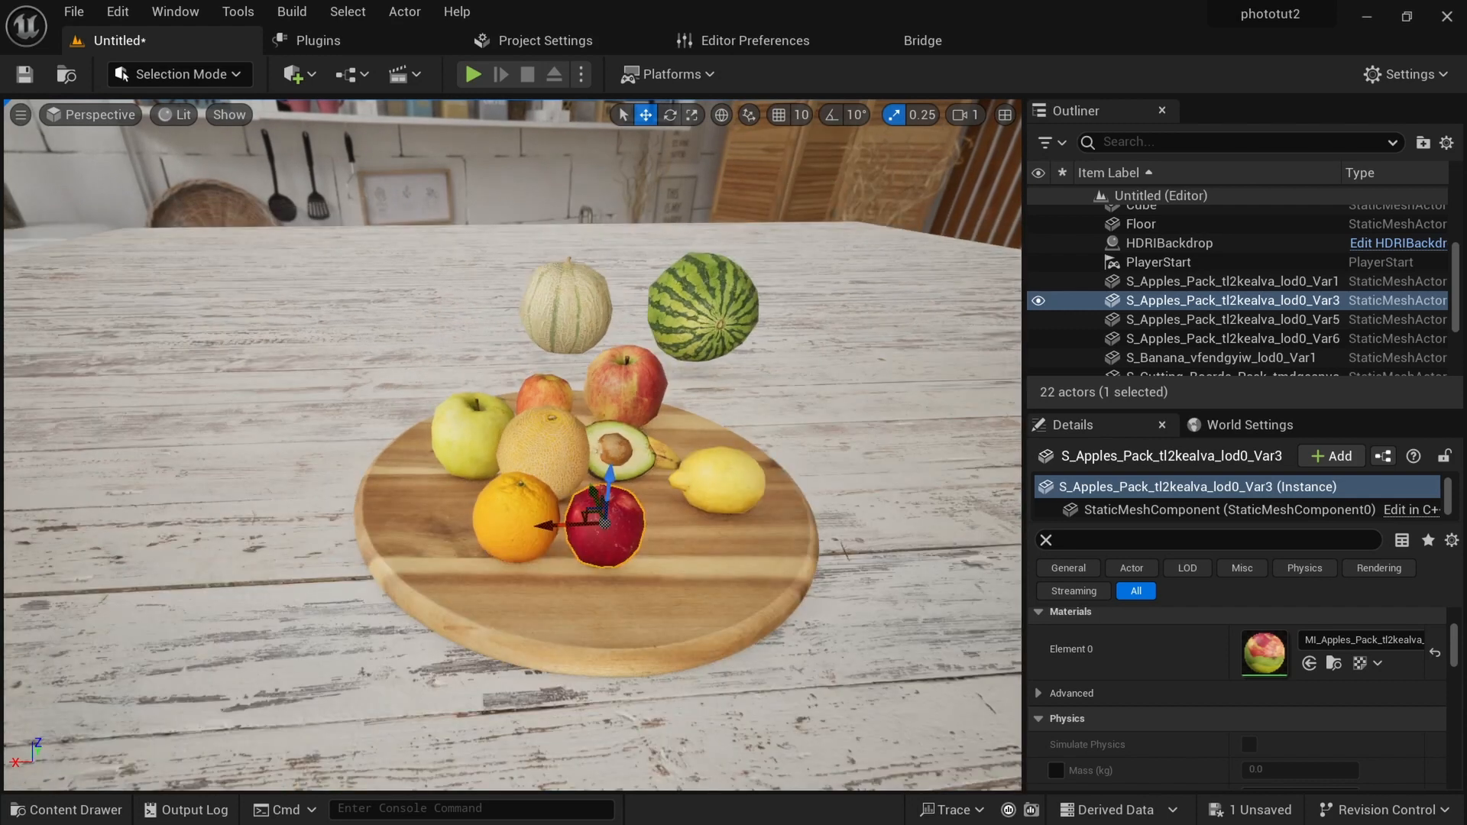
Add the green S_Apples_Pack_tl2kealva_lod0_Var2 apple from the Apples_Pack_tl2kealva folder to the round board, near the lemon.
alt+drag(464, 553, 532, 586)
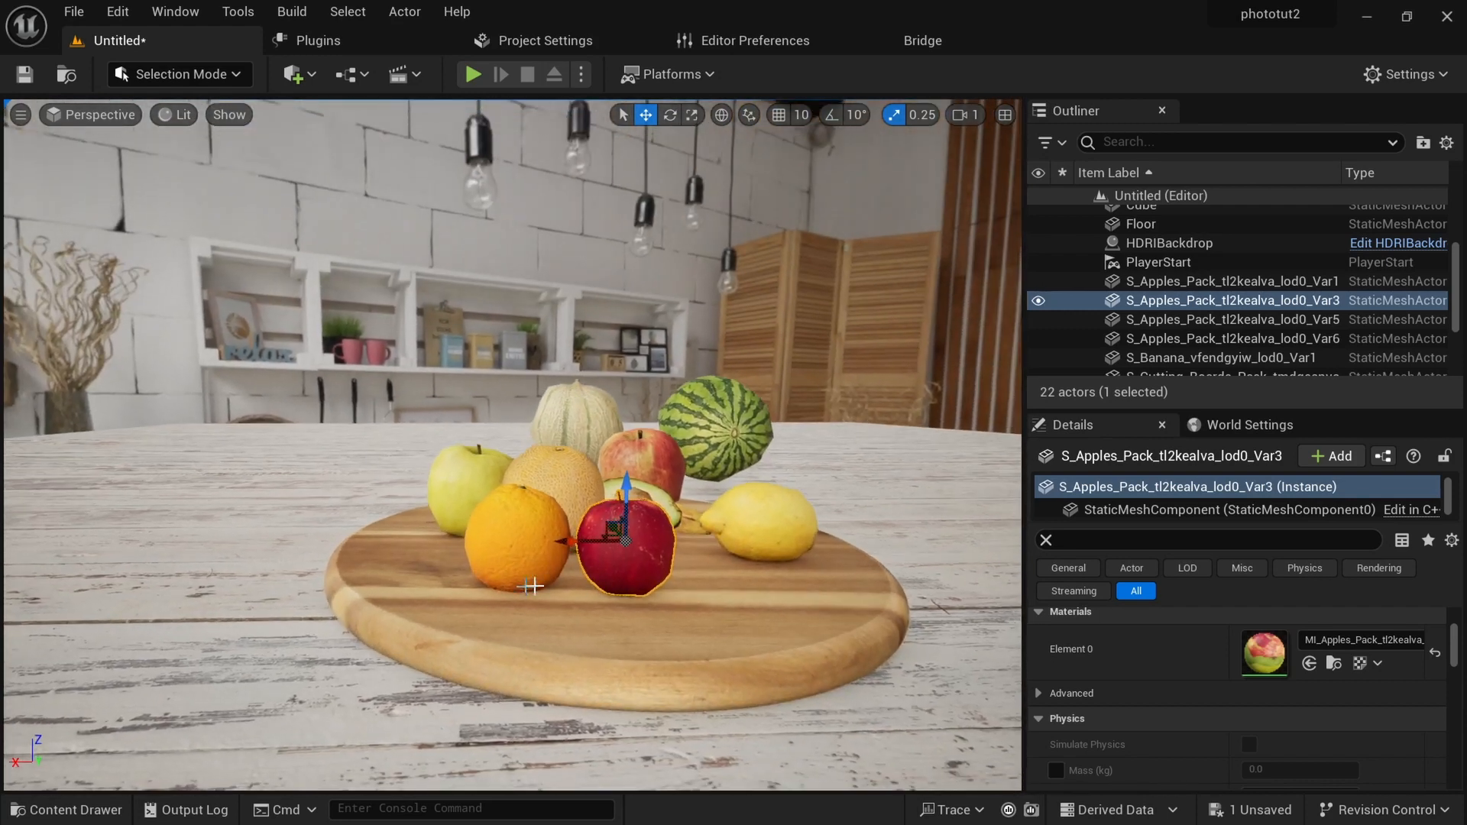
key(ctrl+space)
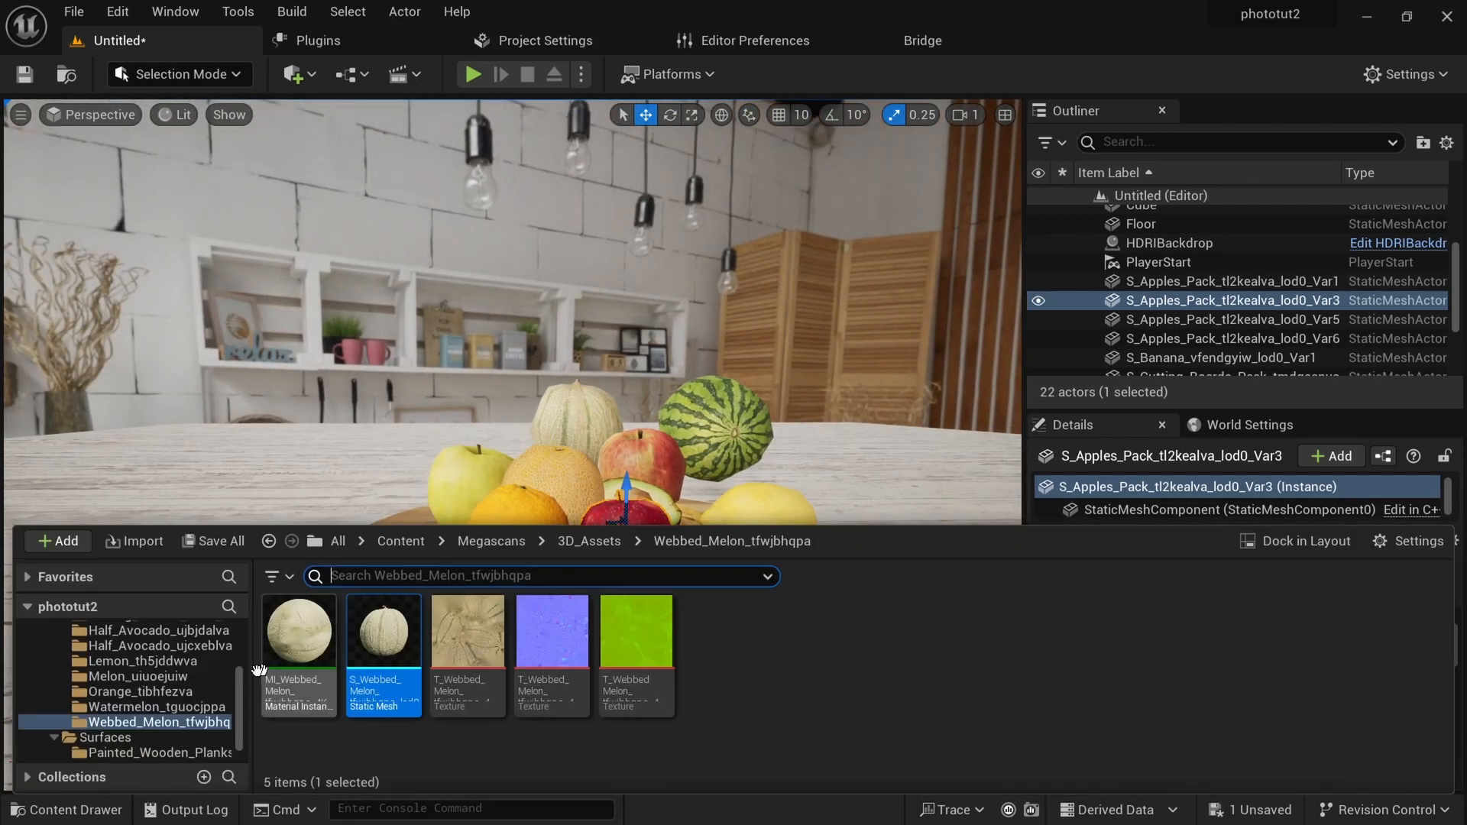
scroll(154, 663, up, 3)
click(126, 674)
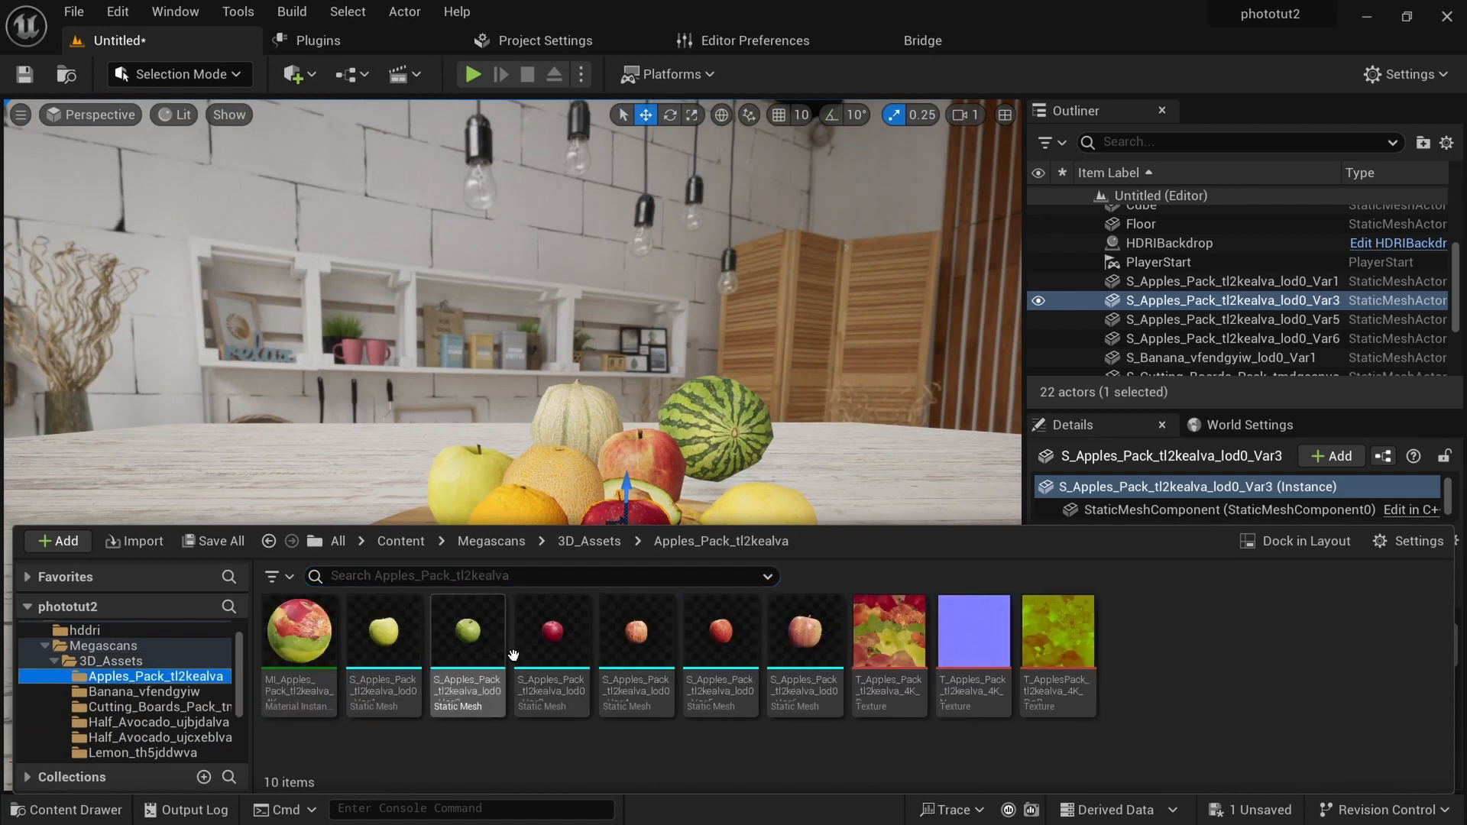
drag(473, 648, 755, 587)
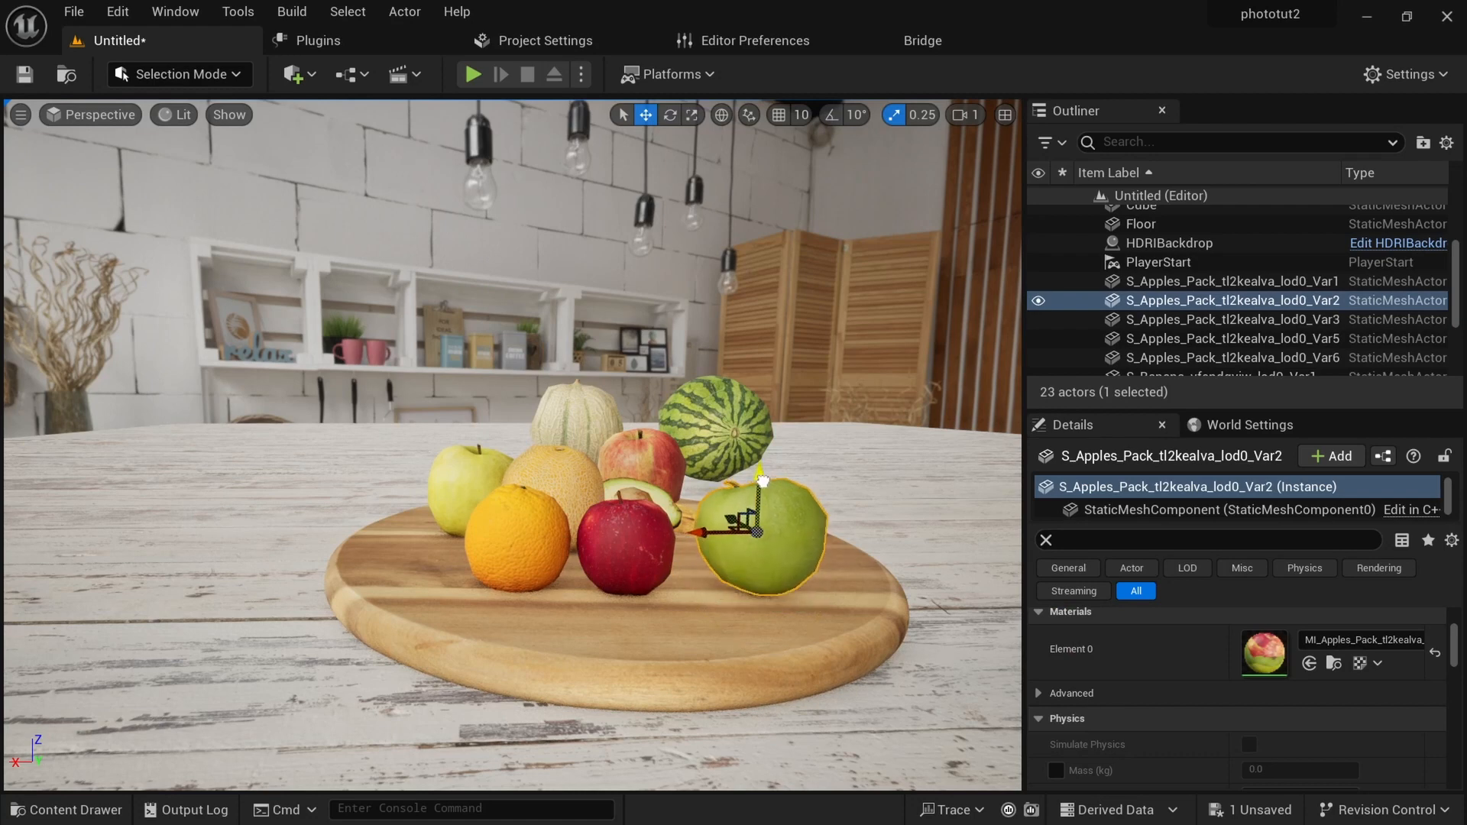
Scale down the green apple and rest it on the round board between the dark red apple and the lemon.
mouse_move(802, 604)
alt+mouse_down()
mouse_move(673, 688)
mouse_move(719, 619)
mouse_move(802, 604)
alt+mouse_up()
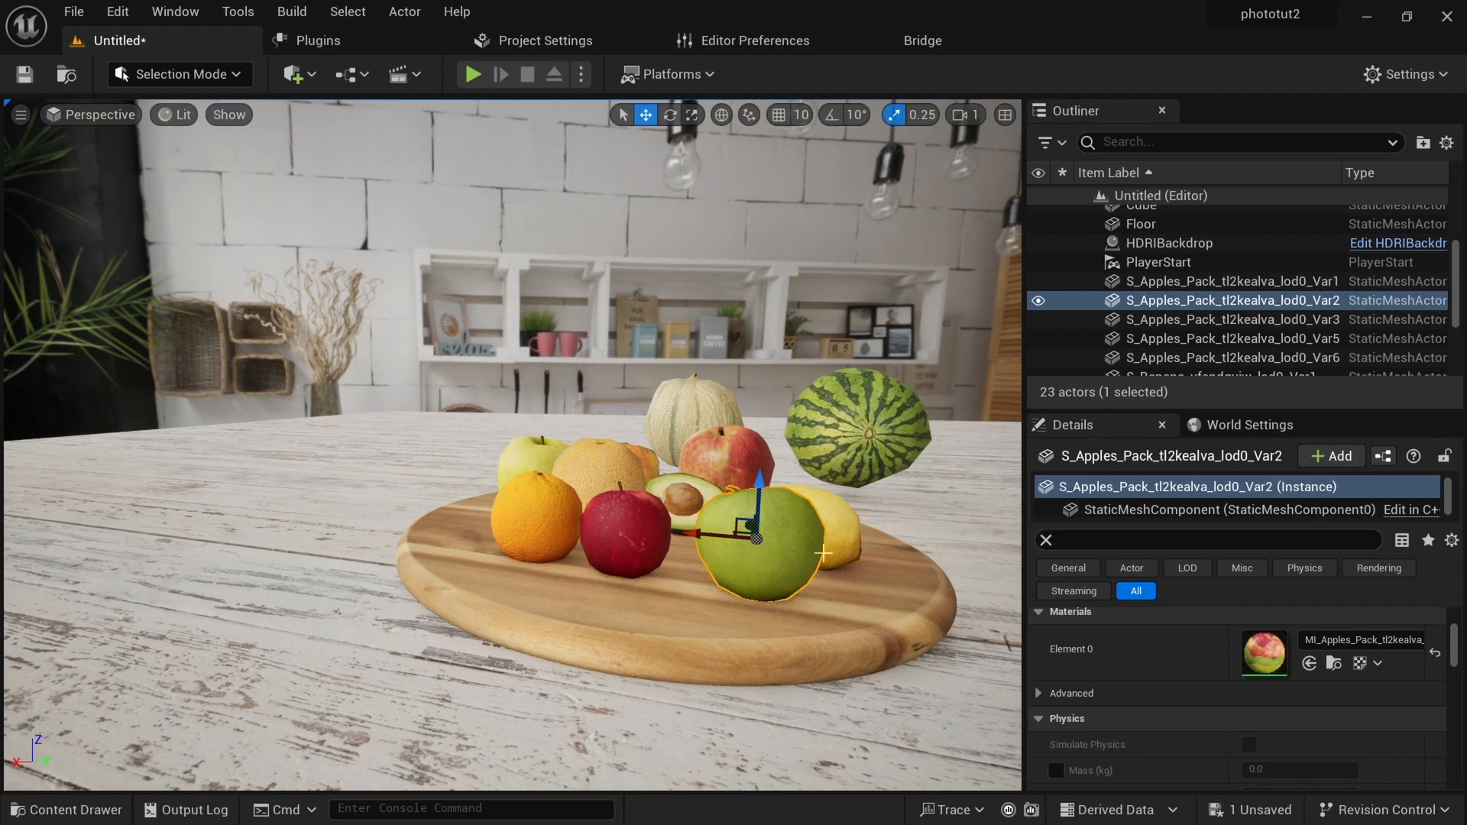
key(r)
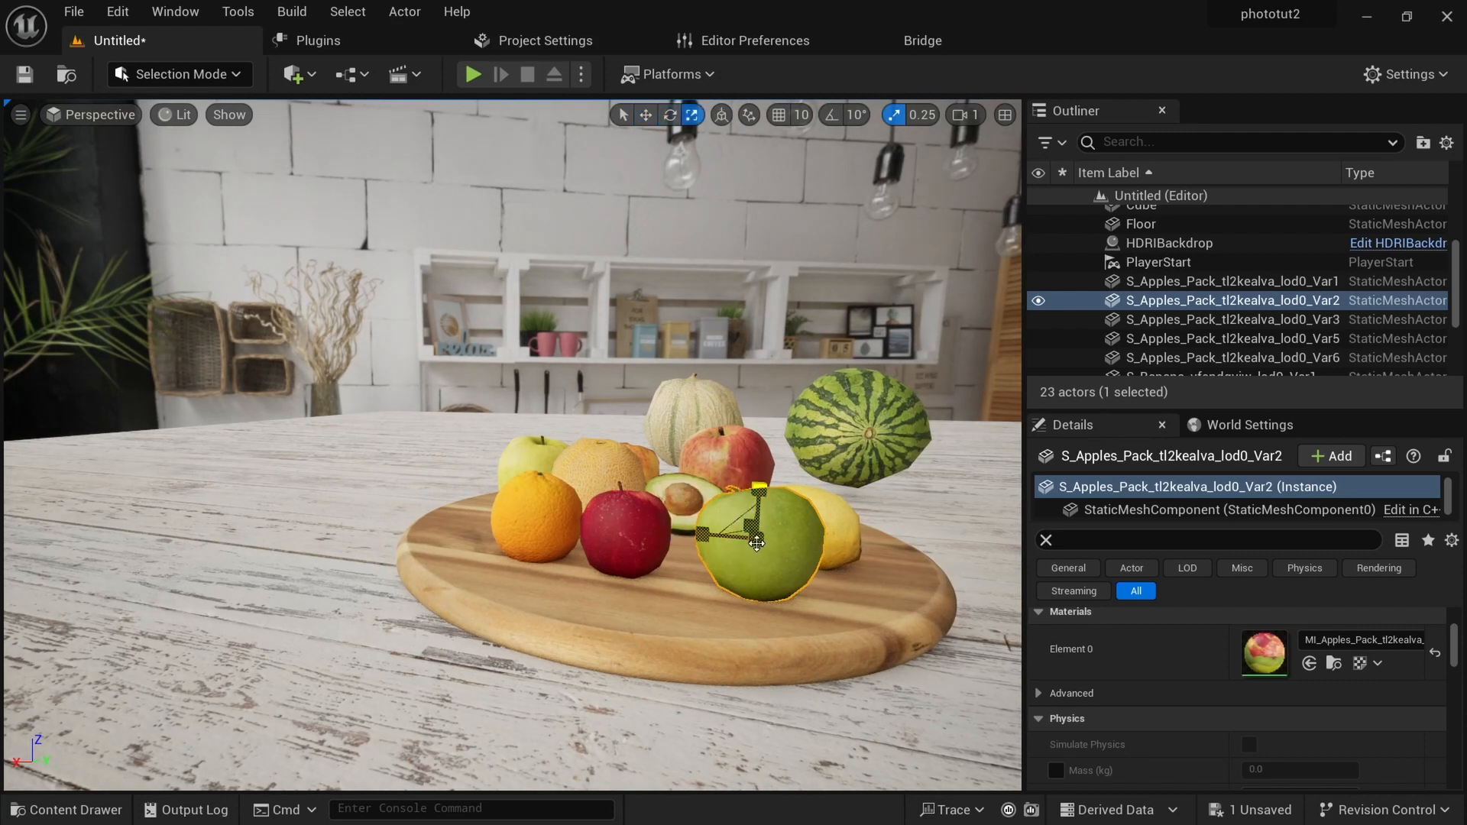
mouse_move(828, 588)
alt+mouse_down()
mouse_move(741, 650)
mouse_move(826, 590)
alt+mouse_up()
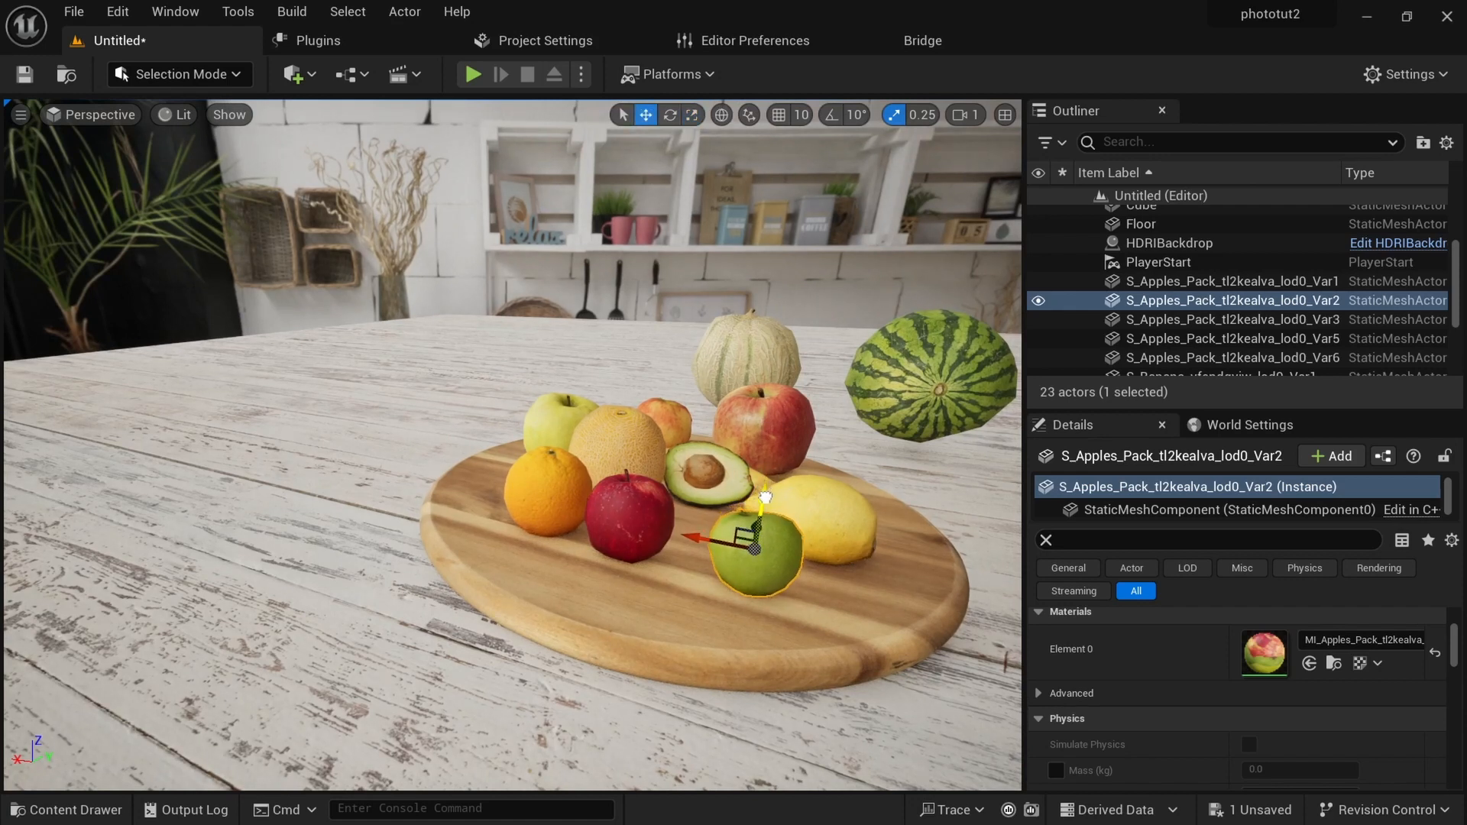
alt+drag(766, 494, 877, 535)
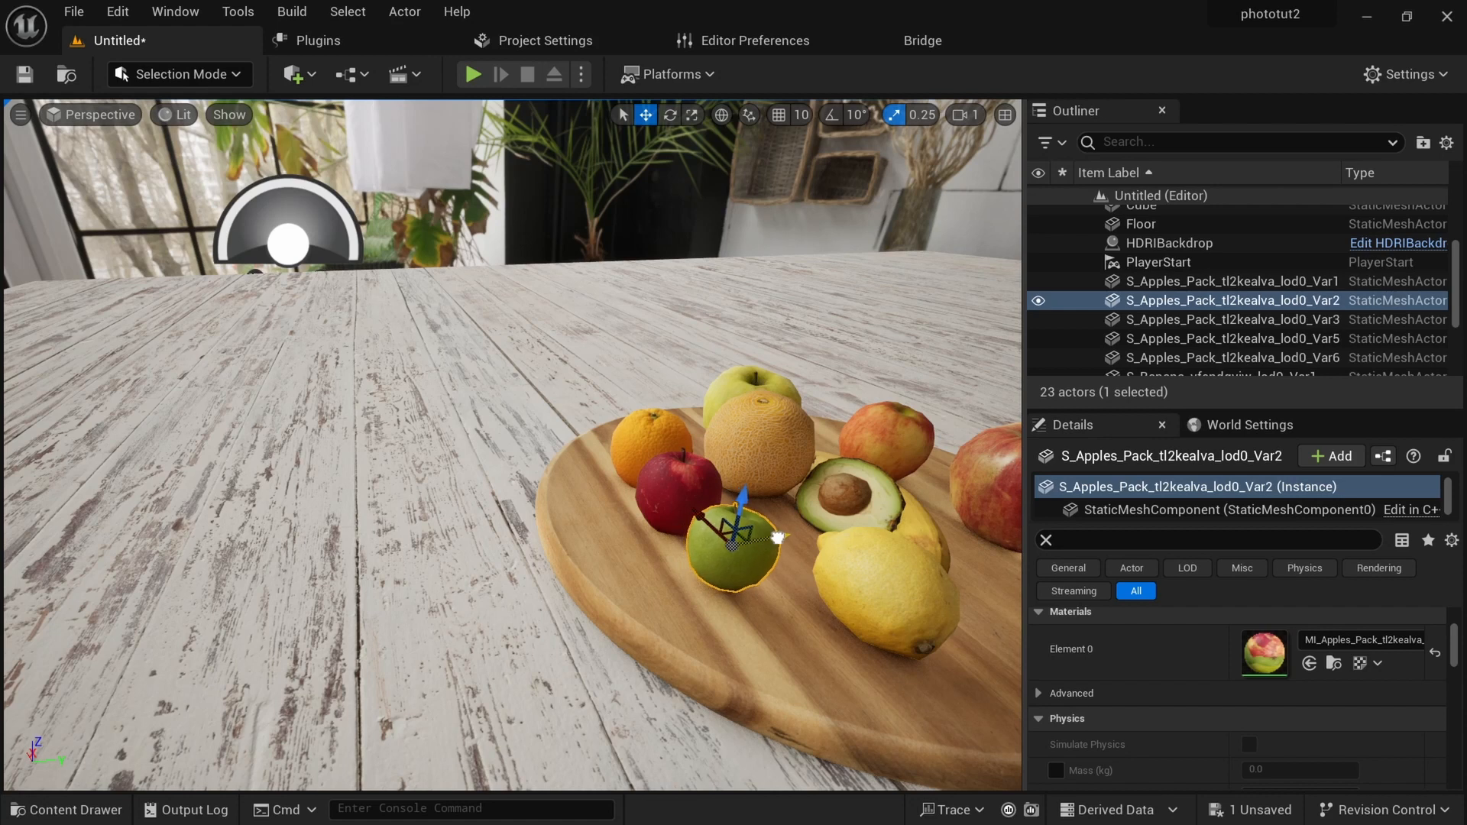
alt+drag(719, 596, 895, 563)
Add the yellow-green S_Apples_Pack_tl2kealva_lod0_Var1 apple to the round board, beside the orange.
key(ctrl+space)
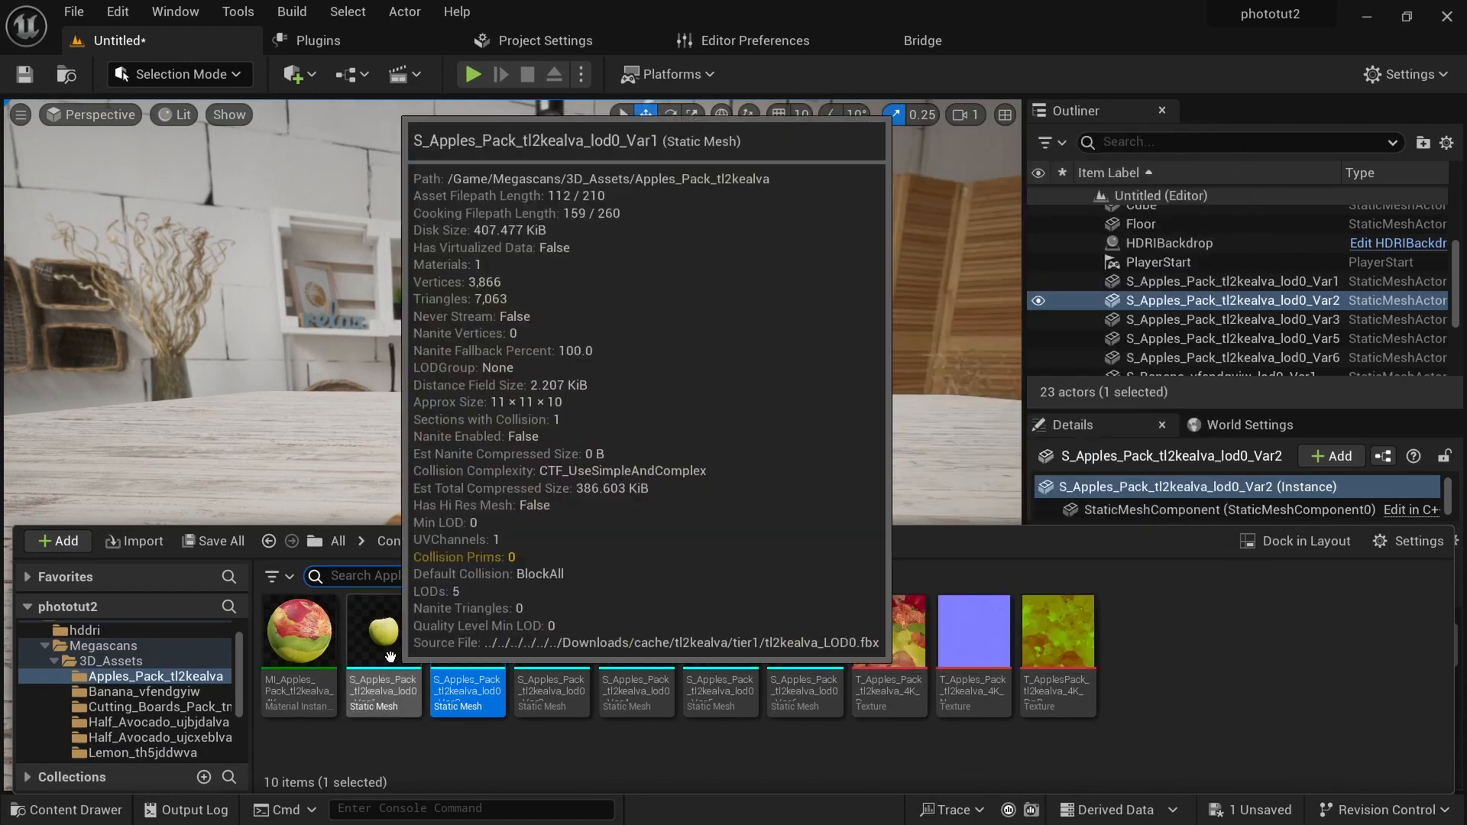
drag(382, 655, 462, 444)
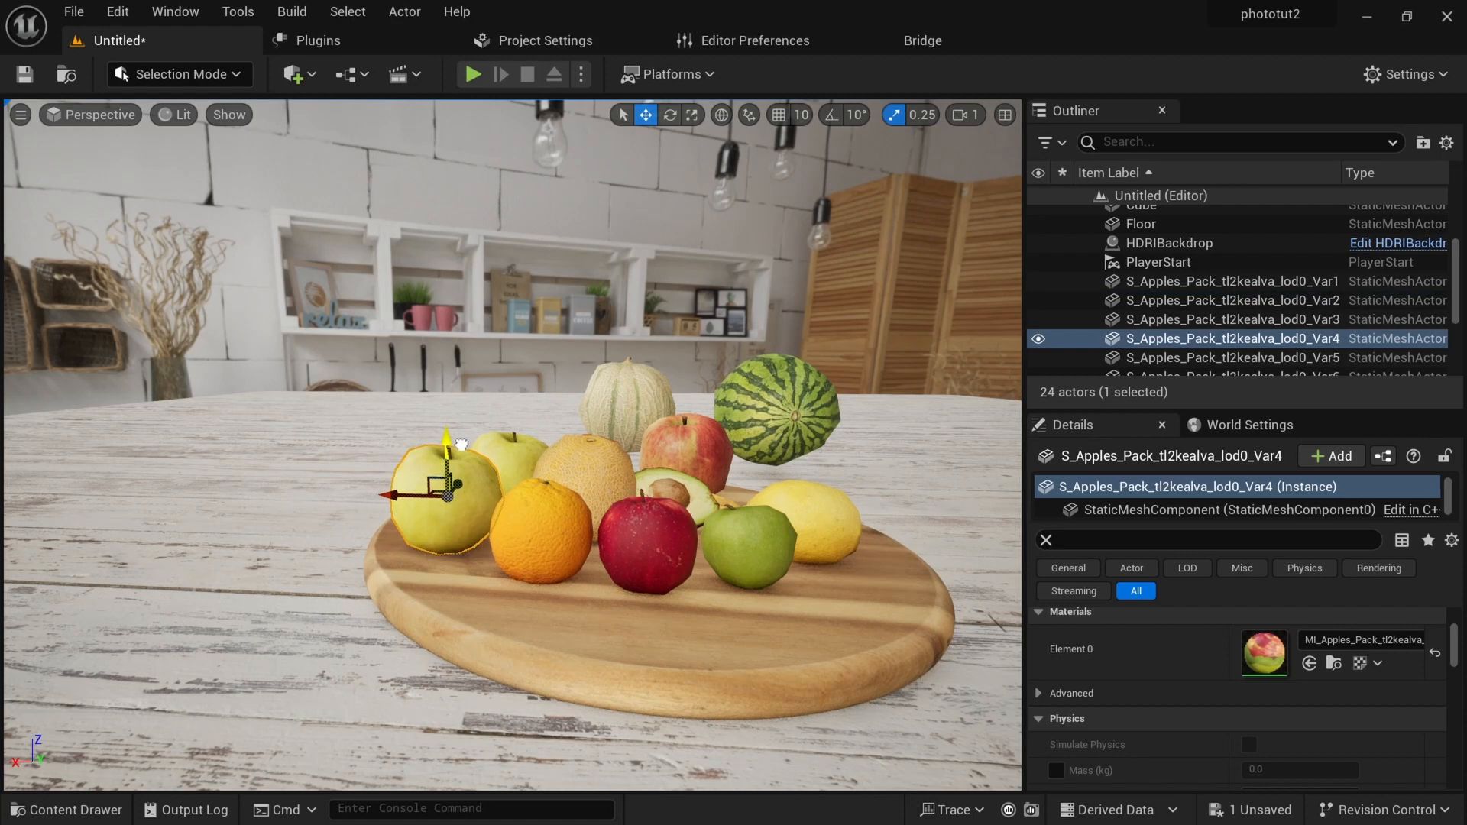
alt+drag(770, 587, 807, 569)
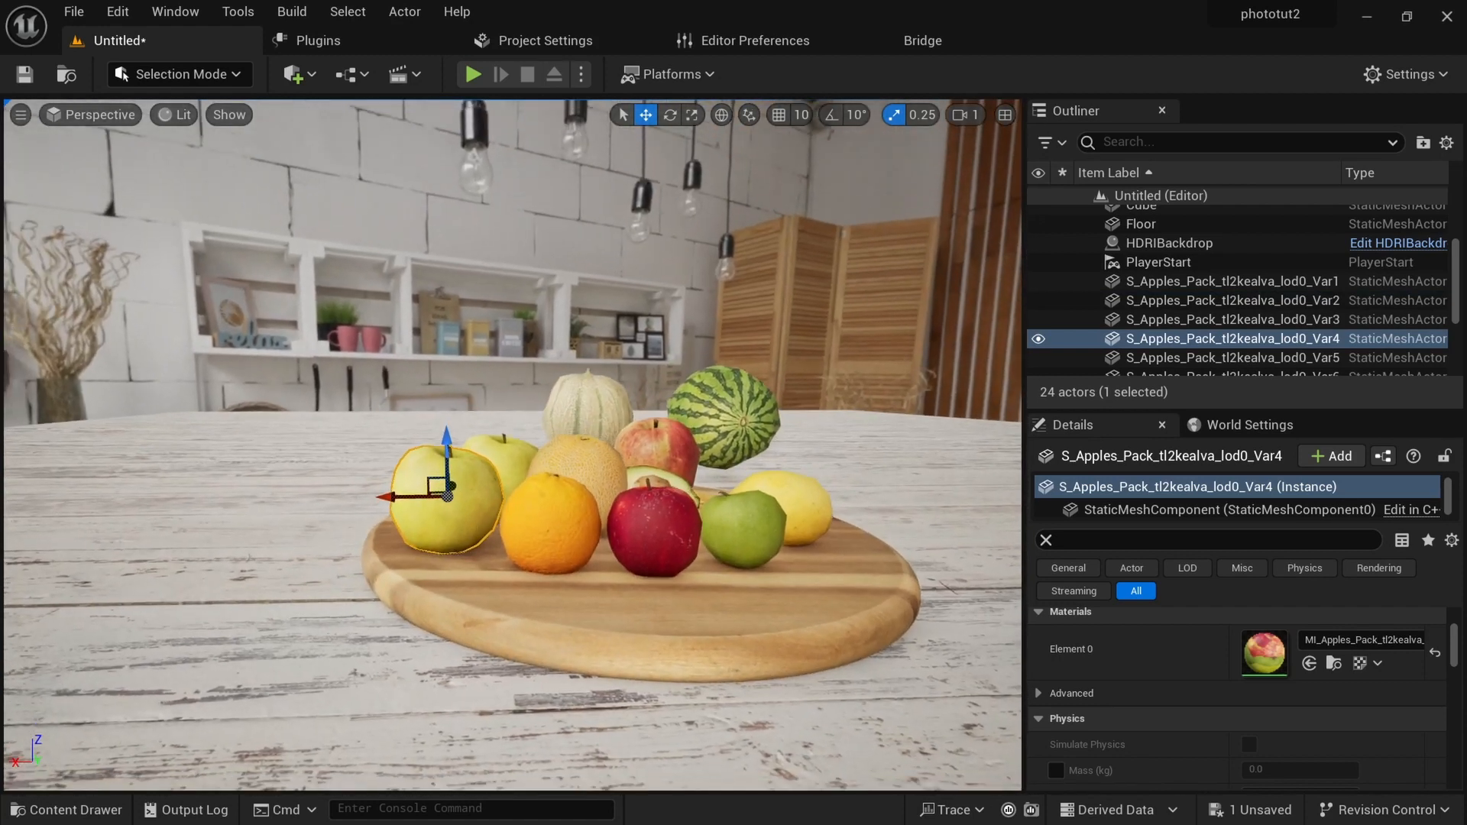
Move the newly added yellow-green apple across the board to sit behind the lemon, beside the large red apple.
click(741, 419)
mouse_move(788, 641)
alt+mouse_down()
mouse_move(791, 715)
mouse_move(795, 646)
alt+mouse_up()
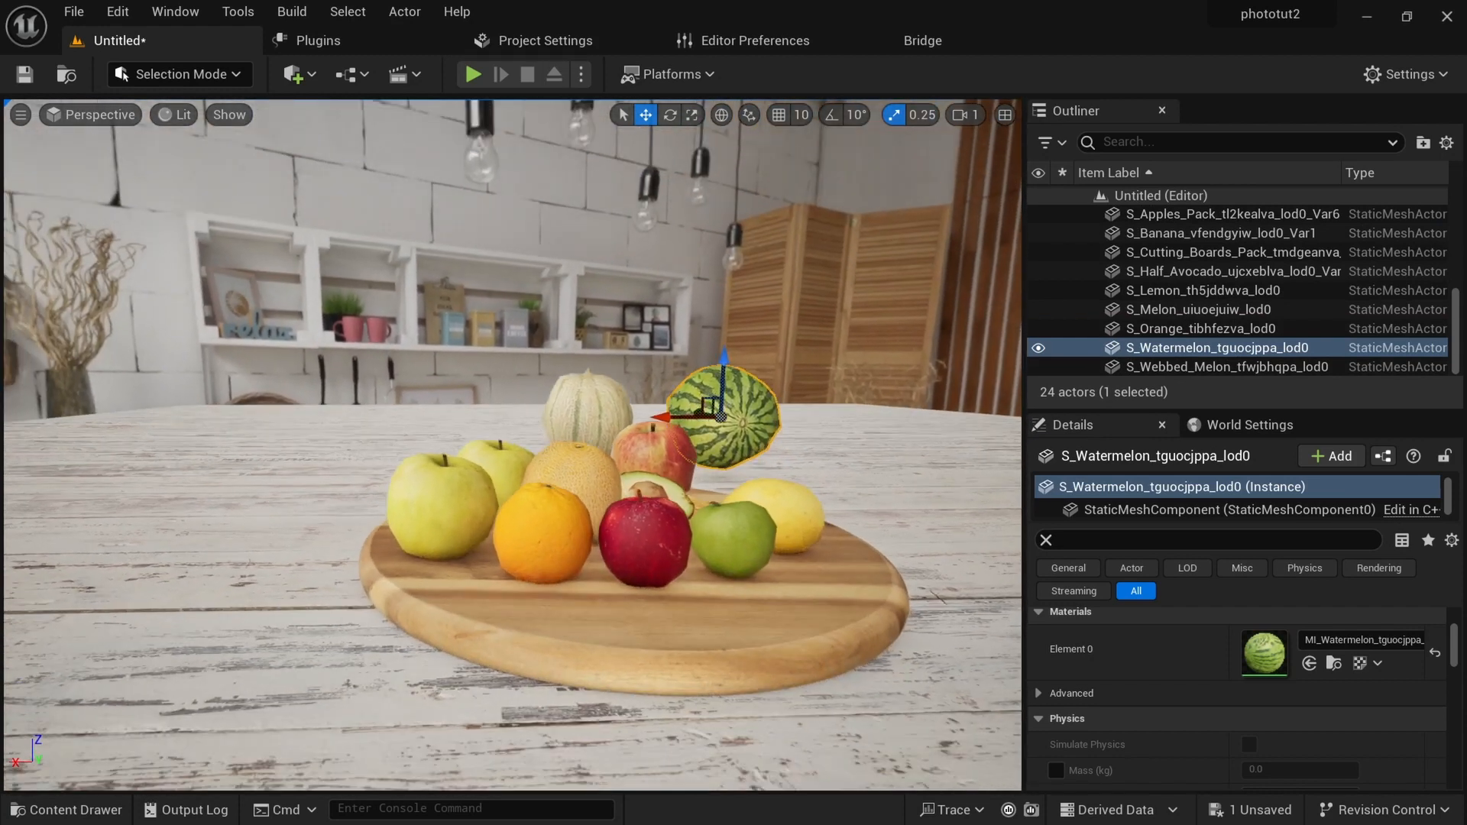
click(651, 541)
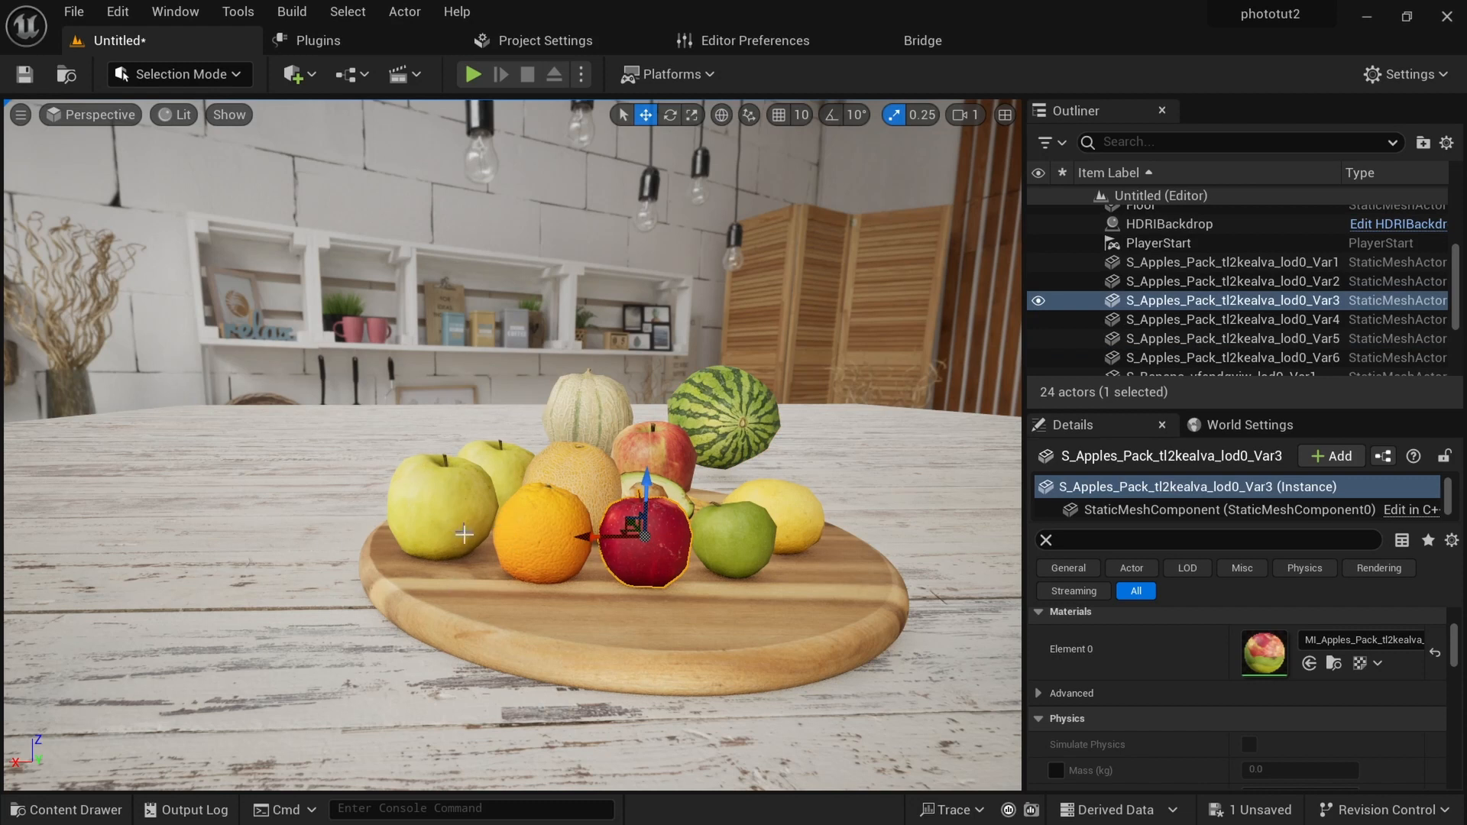
click(441, 507)
drag(400, 505, 677, 480)
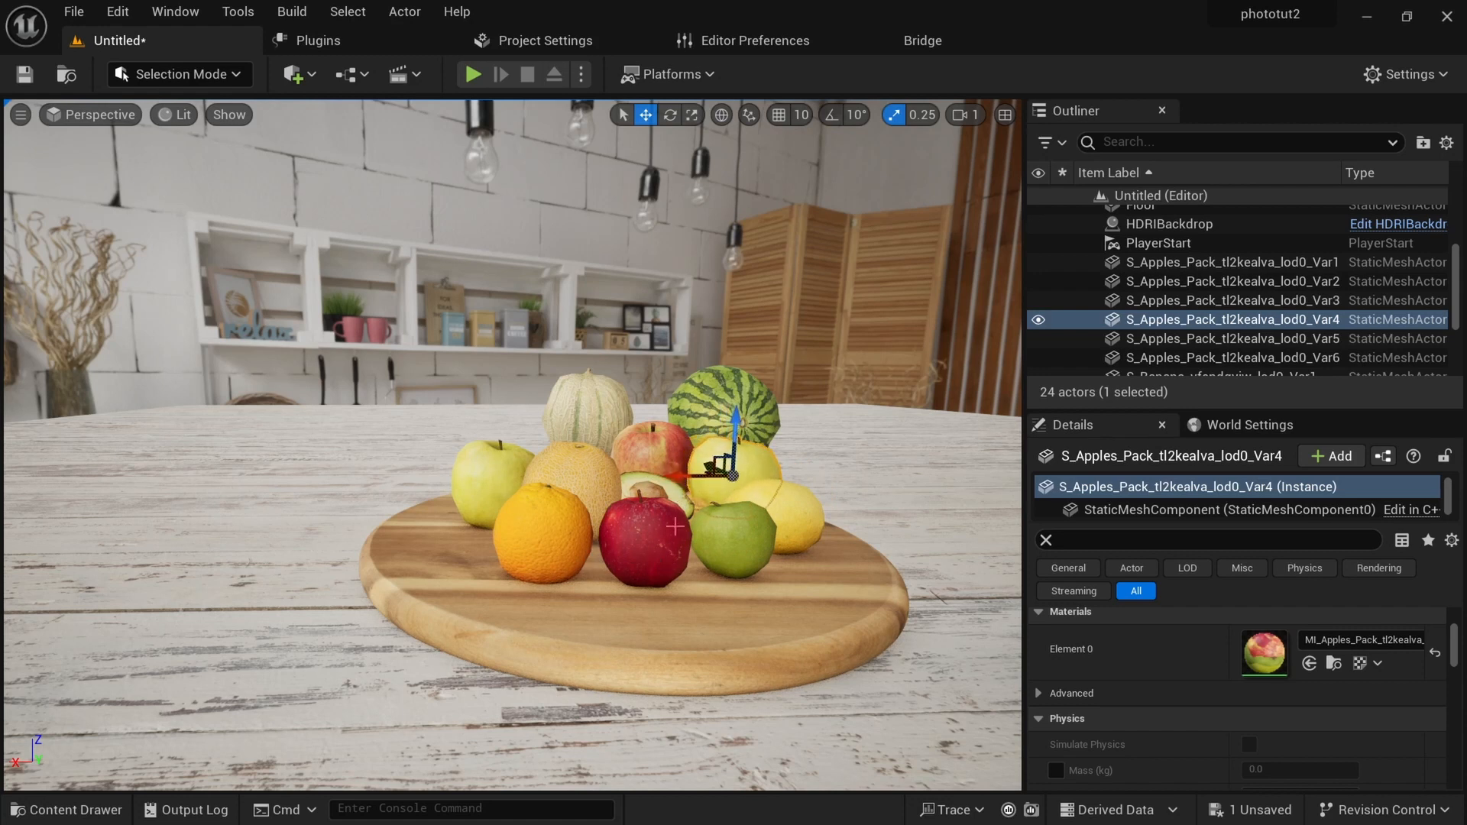
Add the S_Apples_Pack_tl2kealva_lod0_Var5 apple to the edge of the round board, behind the orange.
key(ctrl+space)
click(114, 691)
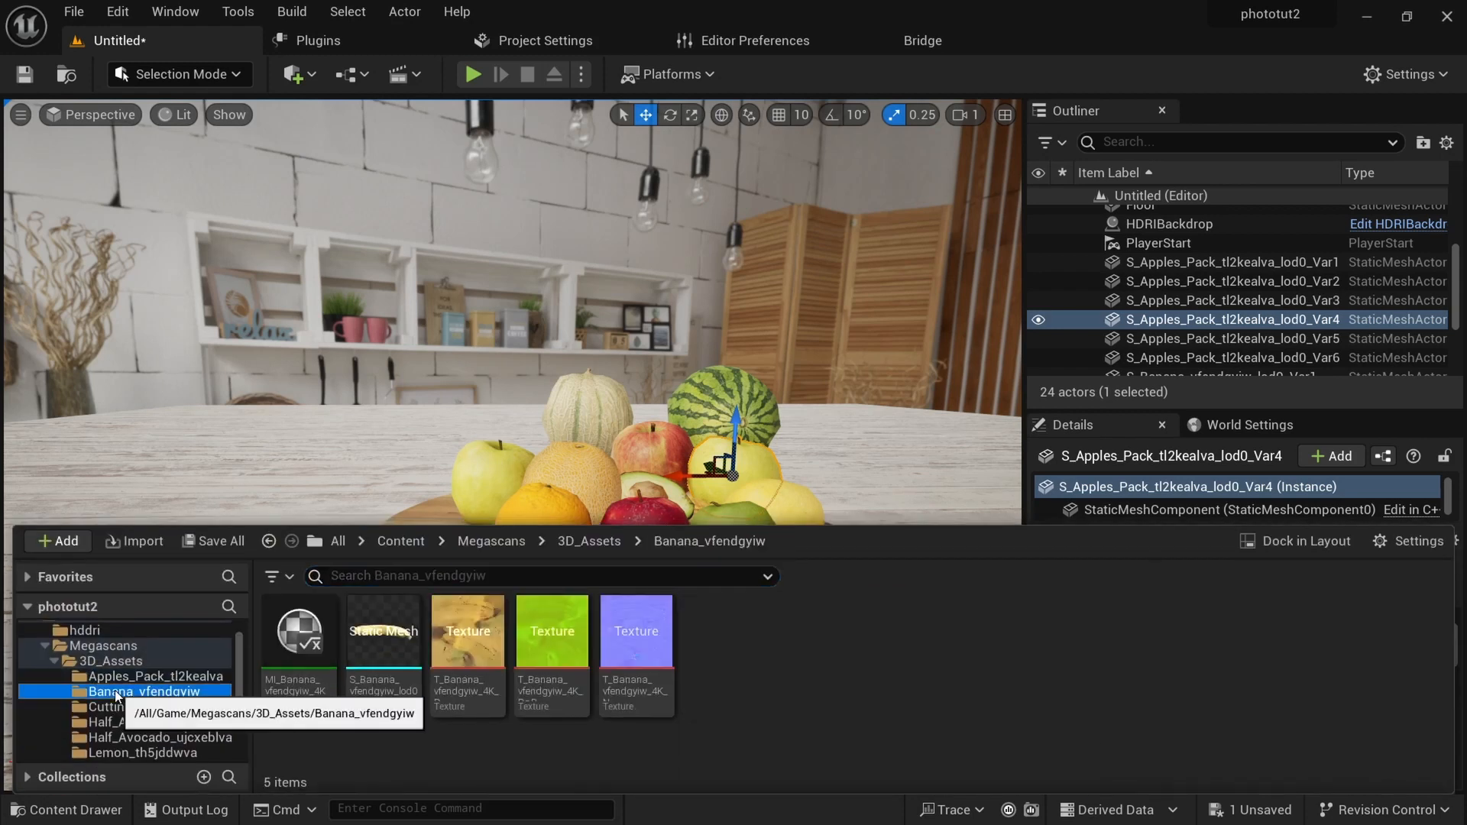
click(122, 676)
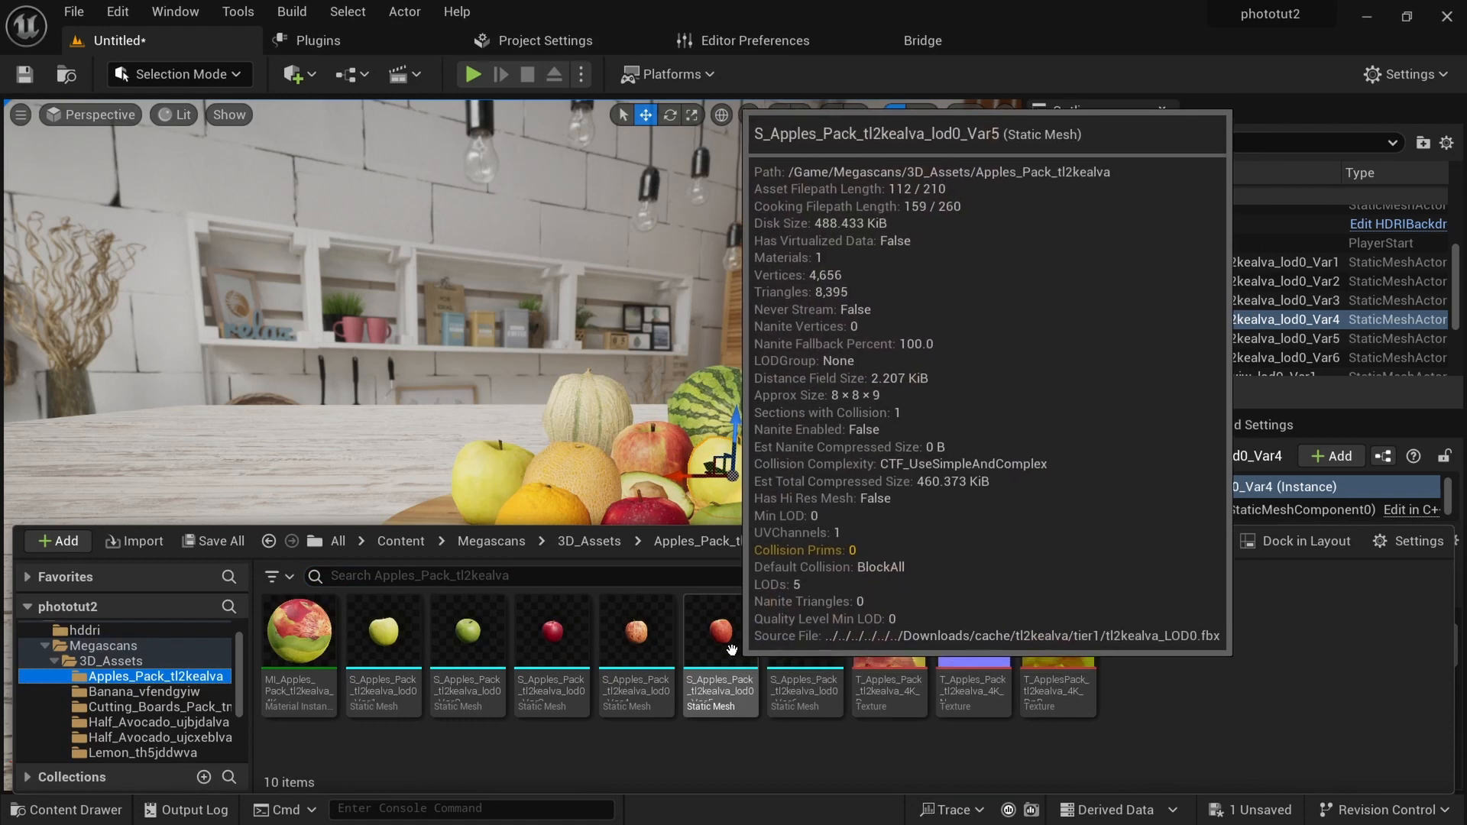
click(776, 645)
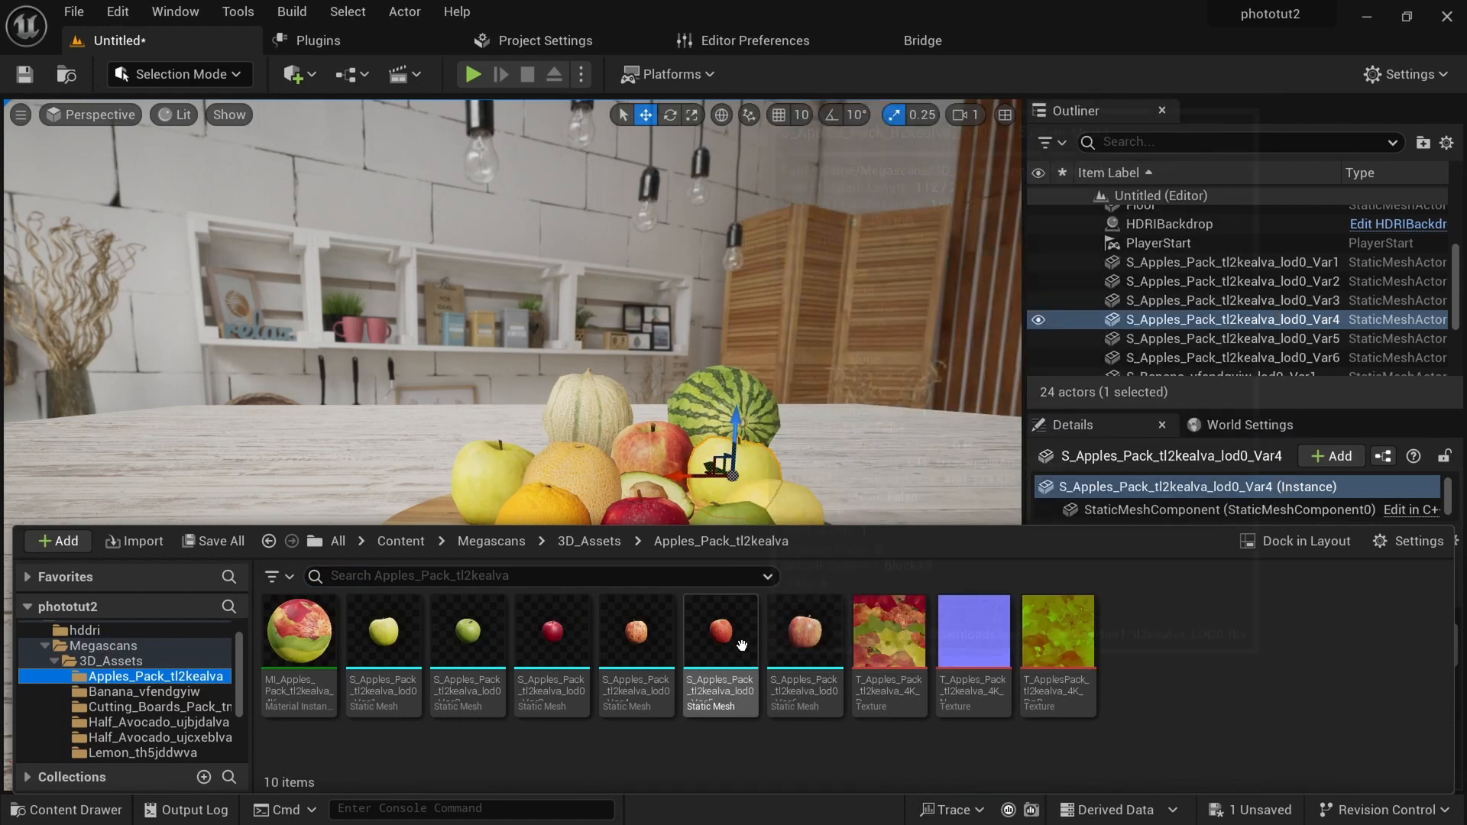
drag(777, 644, 458, 459)
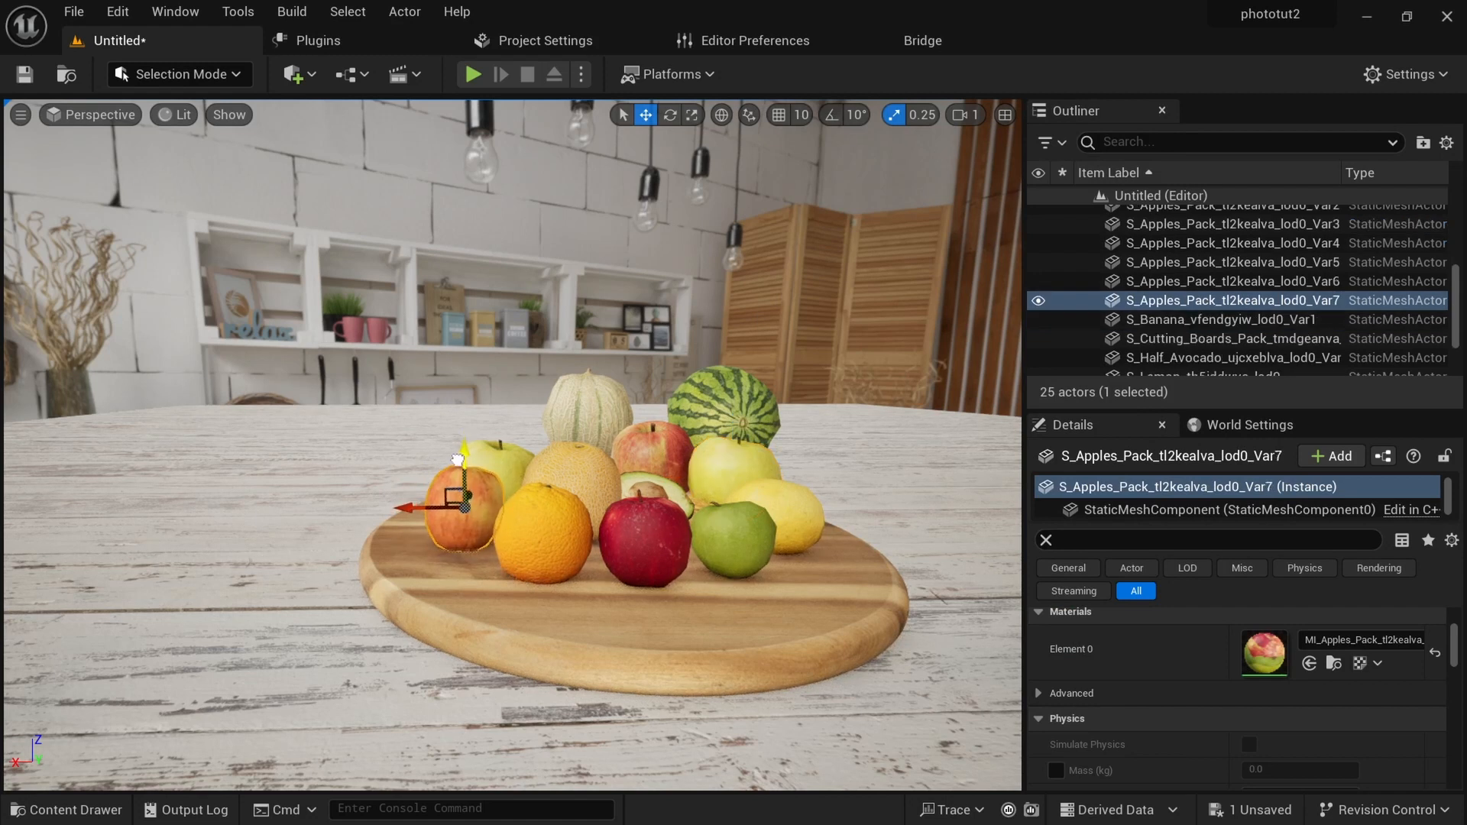
Focus on the dark red apple and examine the fruit arrangement up close and from farther back.
alt+drag(797, 627, 765, 594)
click(644, 545)
mouse_move(644, 545)
alt+mouse_down()
mouse_move(659, 546)
mouse_move(520, 604)
mouse_move(661, 543)
alt+mouse_up()
scroll(646, 539, up, 4)
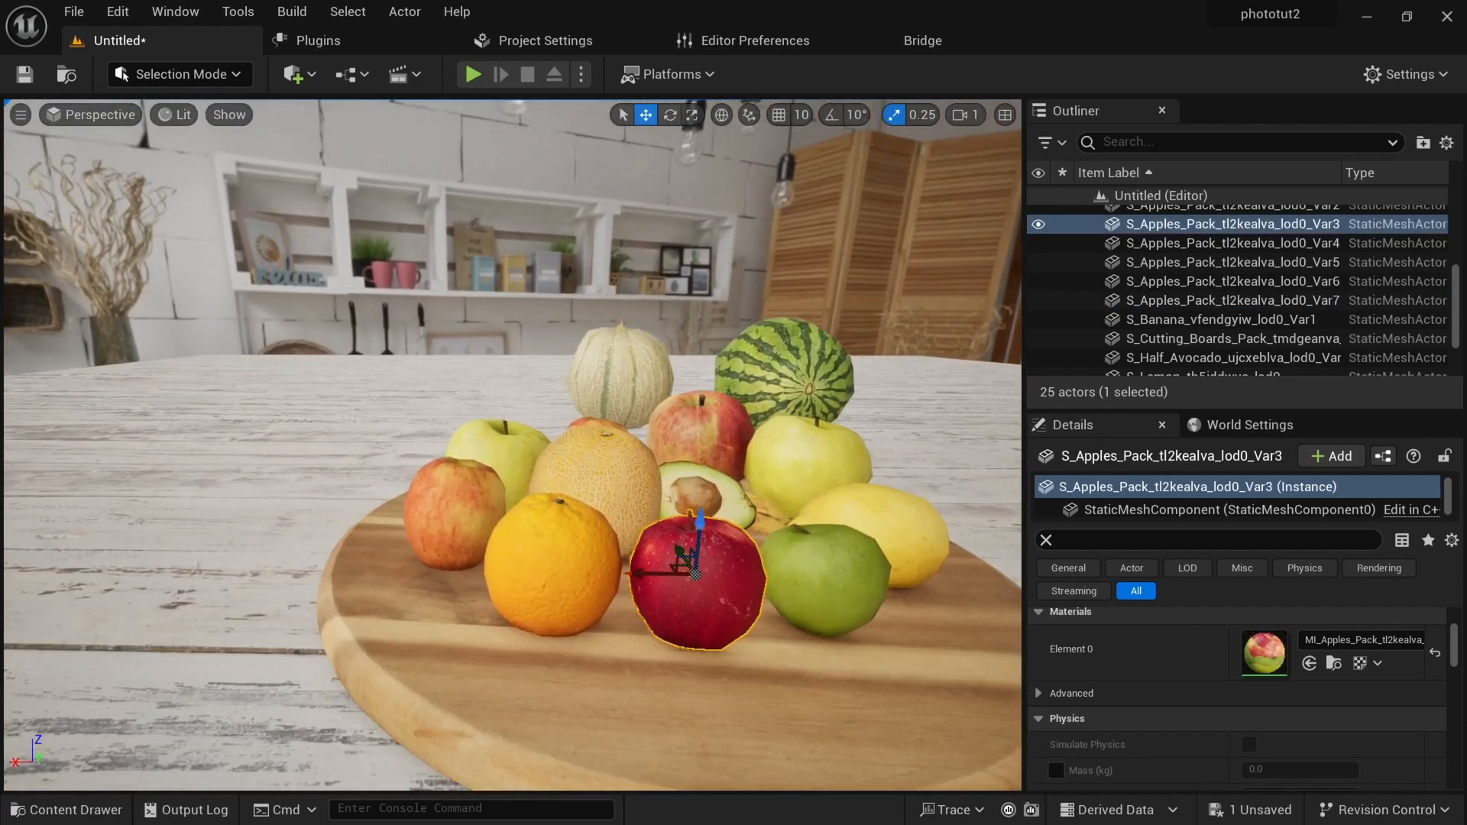
mouse_move(765, 692)
middle_down()
mouse_move(770, 756)
mouse_move(760, 710)
middle_up()
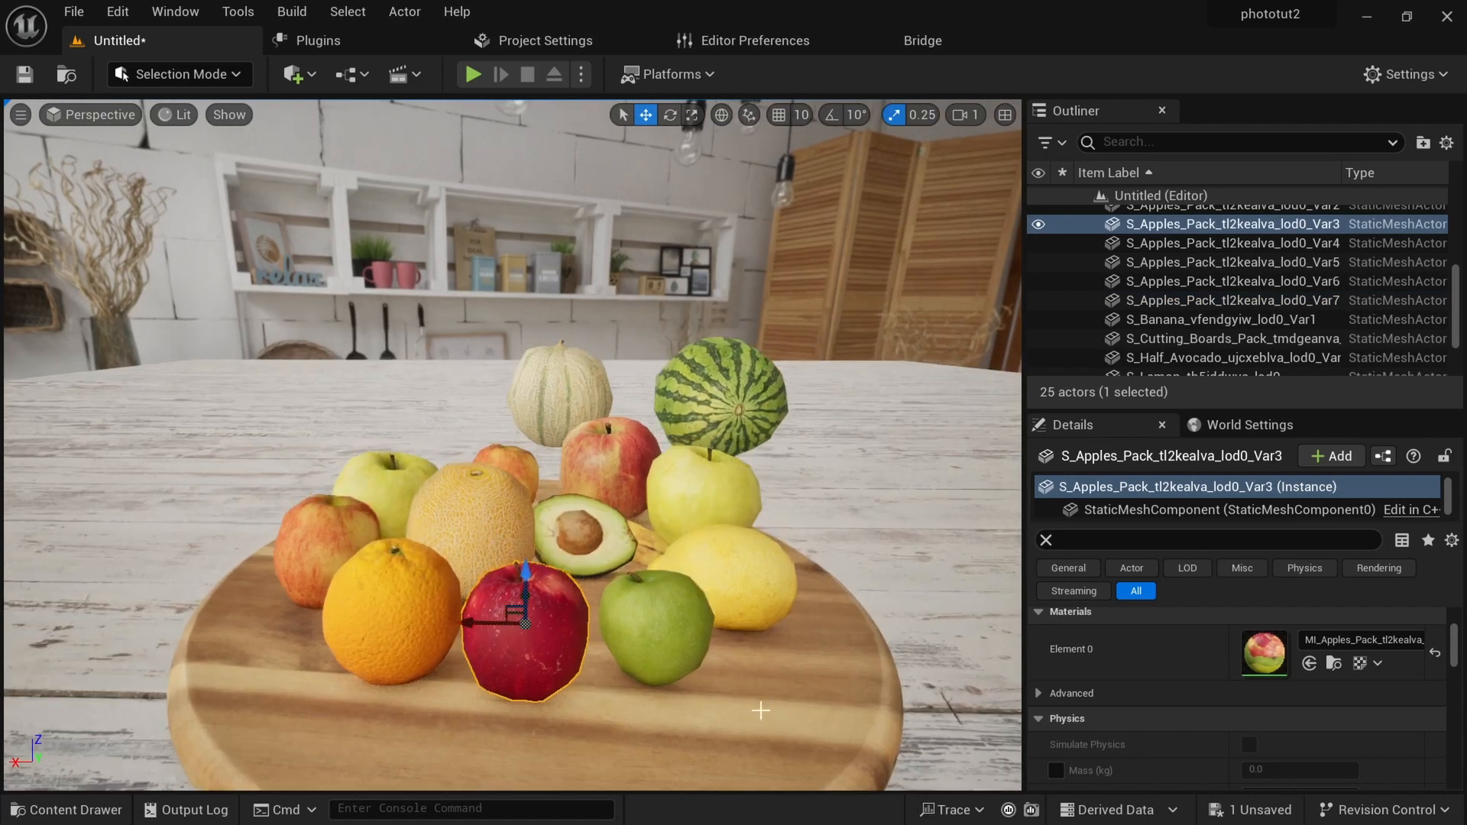
alt+drag(760, 711, 761, 717)
scroll(762, 717, down, 5)
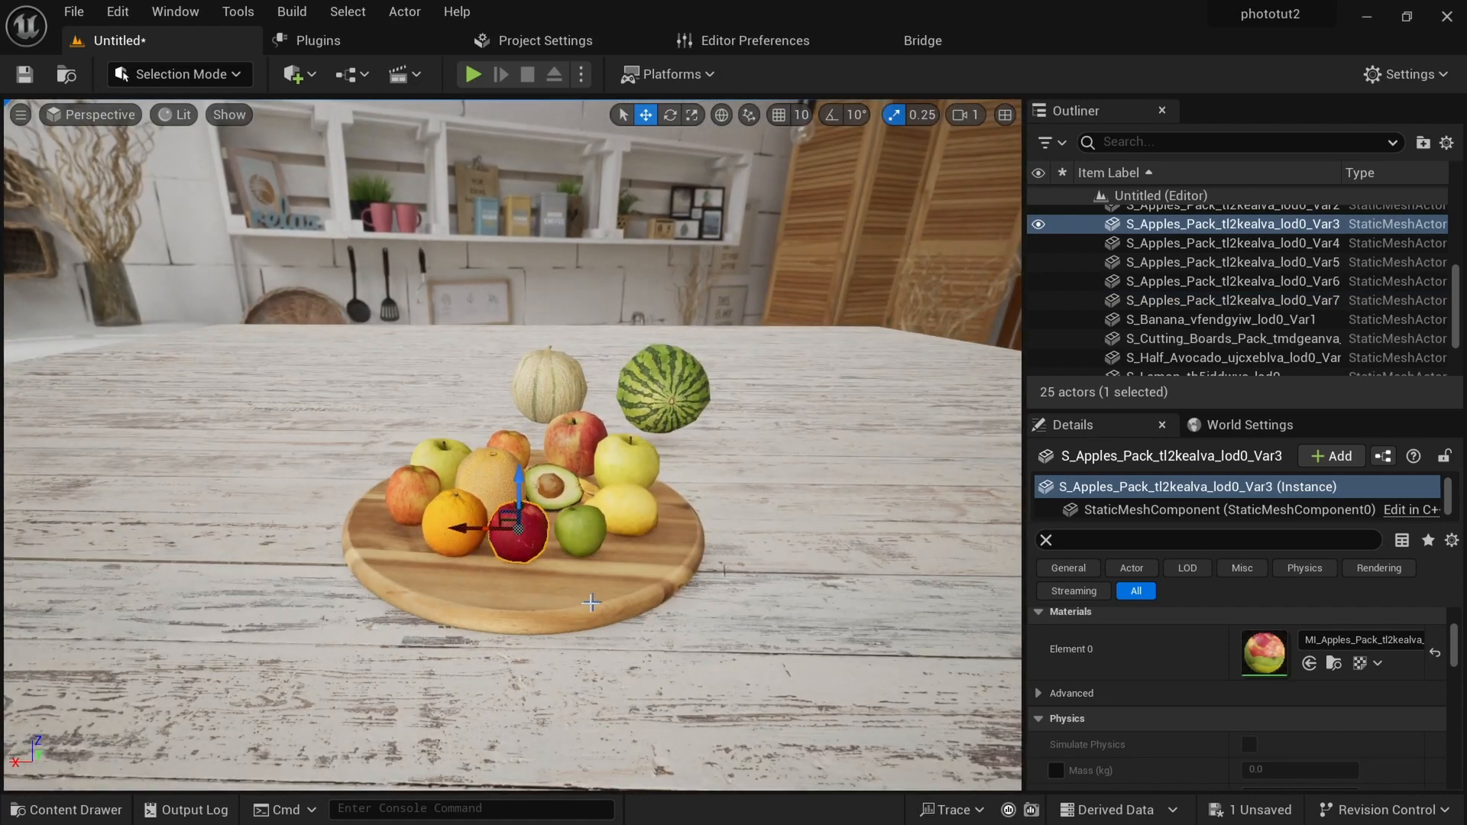
Place the first rectangular board from the Cutting_Boards_Pack_tmdgeanva folder flat on the table under the two melons, behind the round board.
key(ctrl+space)
click(139, 692)
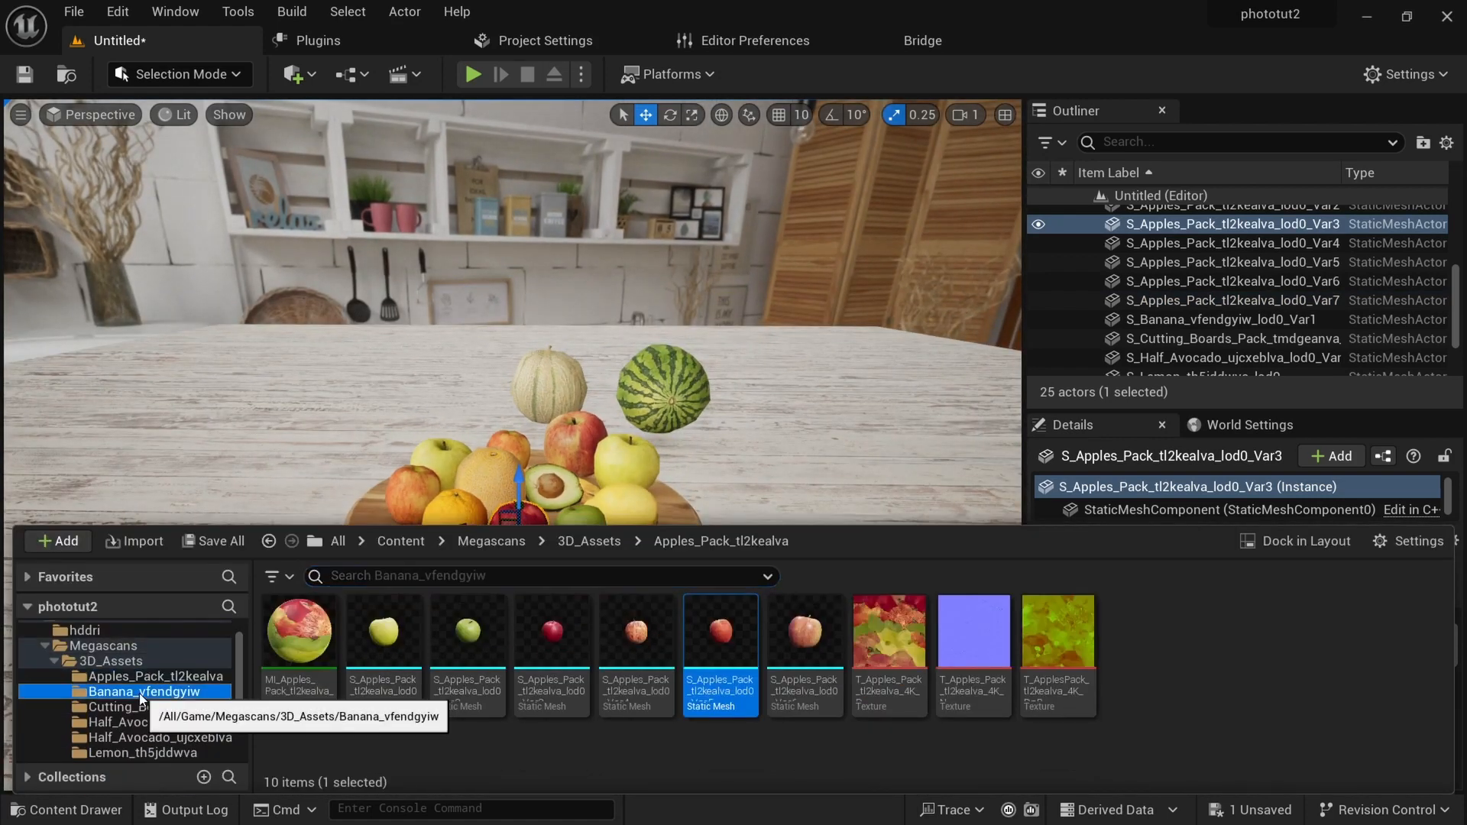
click(151, 705)
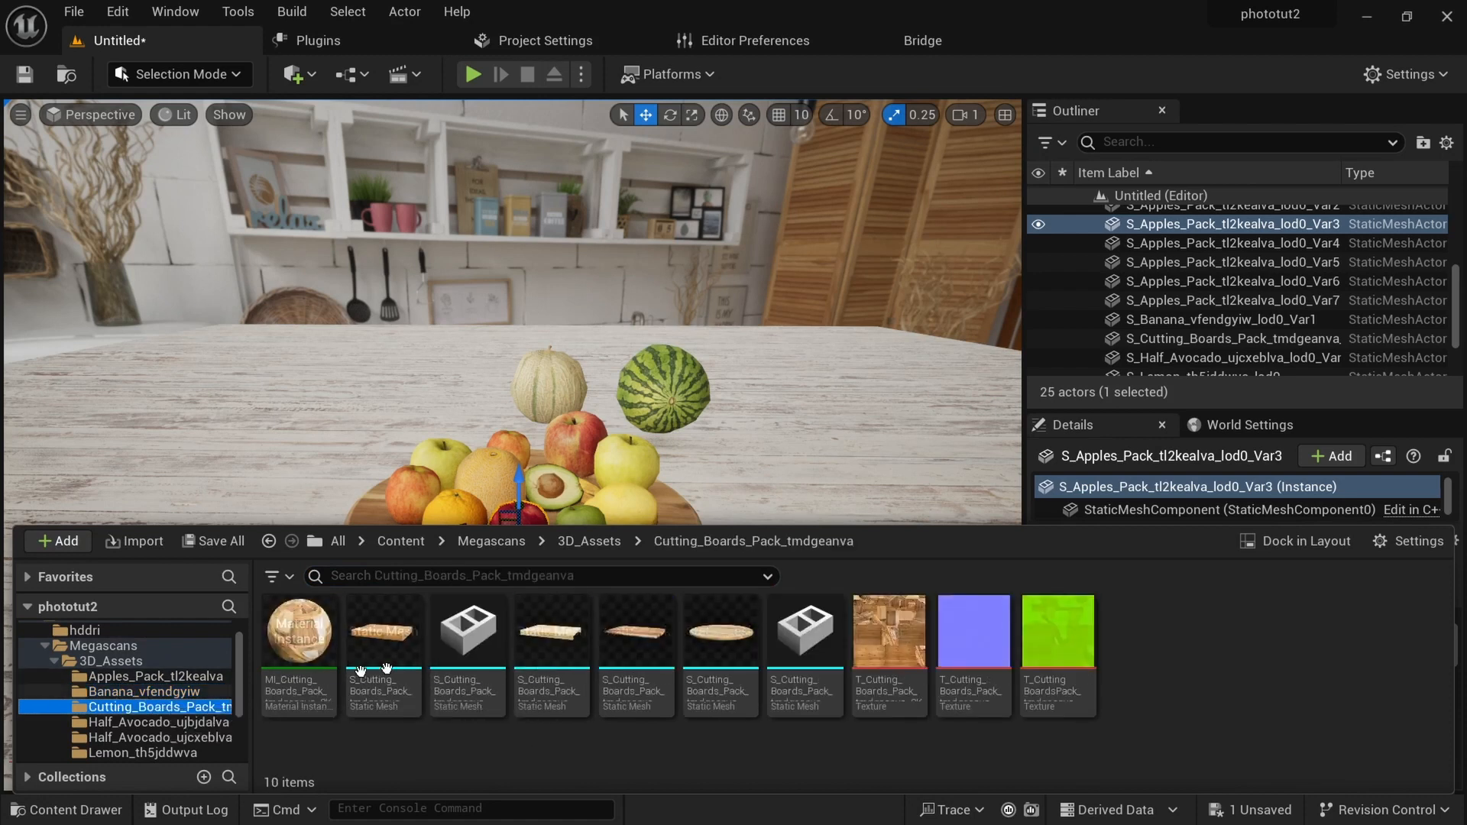
drag(384, 631, 577, 405)
alt+drag(577, 405, 405, 409)
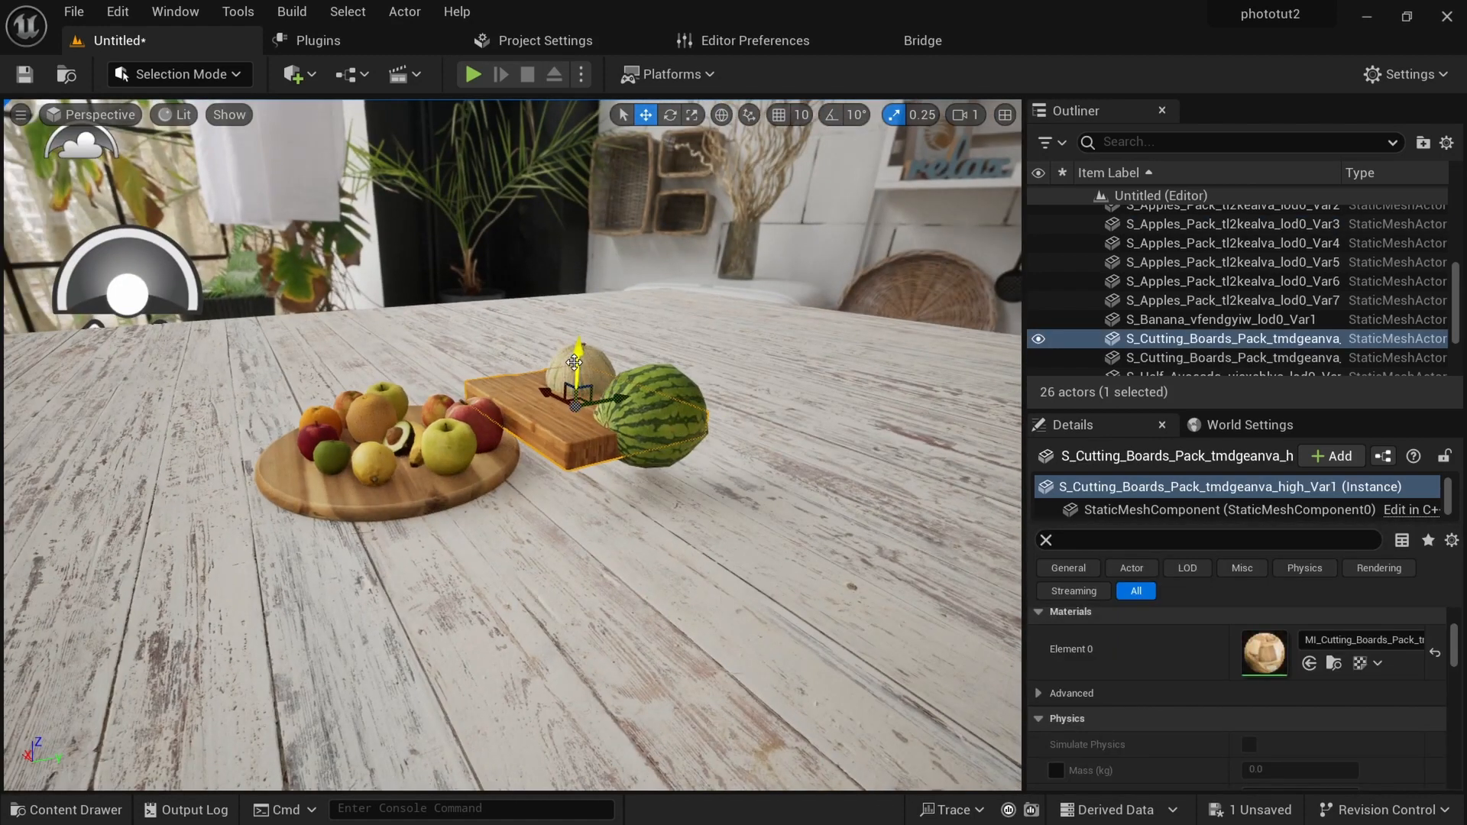
mouse_move(581, 357)
mouse_down()
mouse_move(583, 393)
mouse_move(582, 371)
mouse_up()
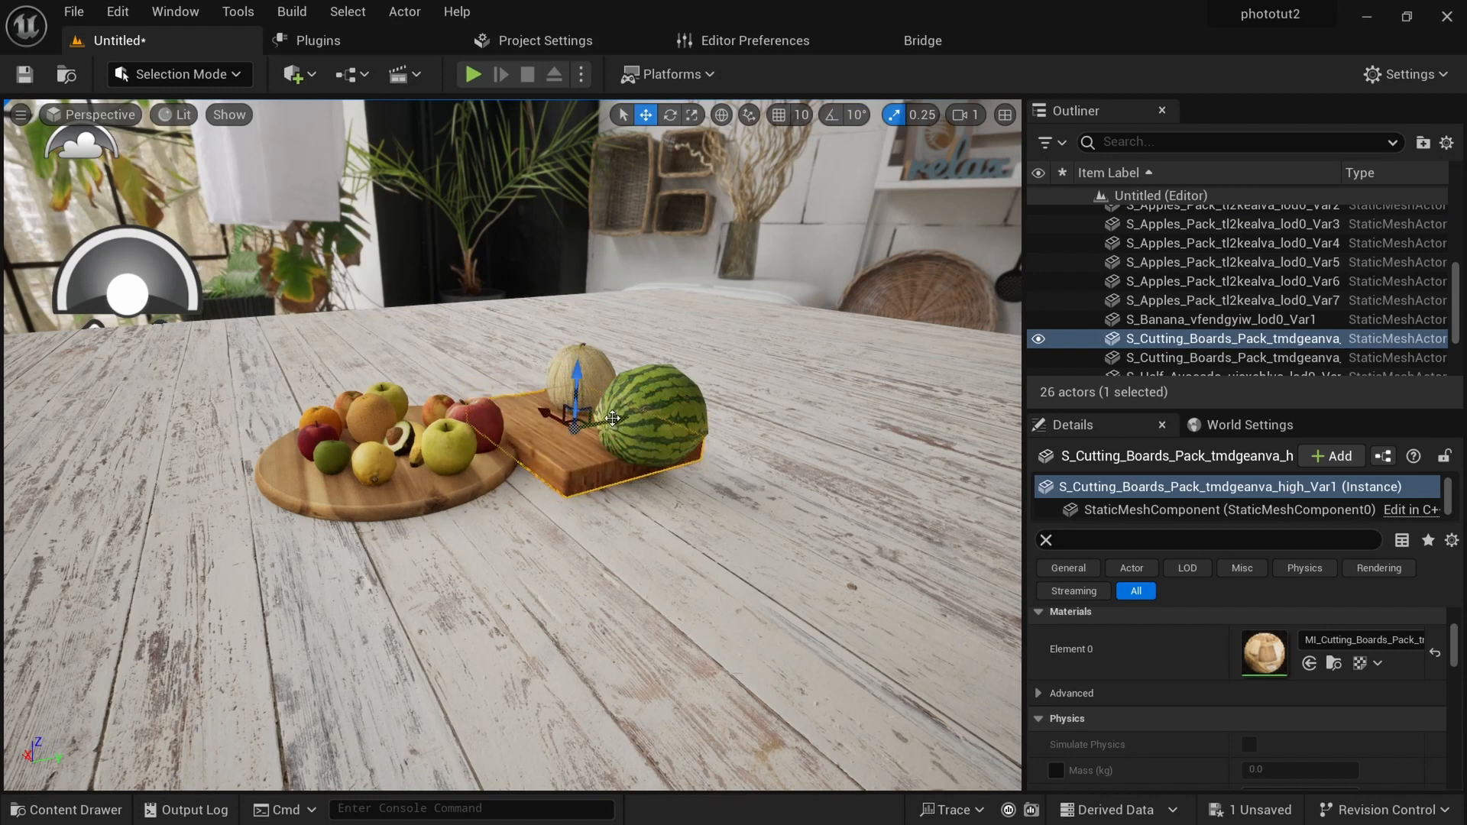
drag(612, 419, 789, 459)
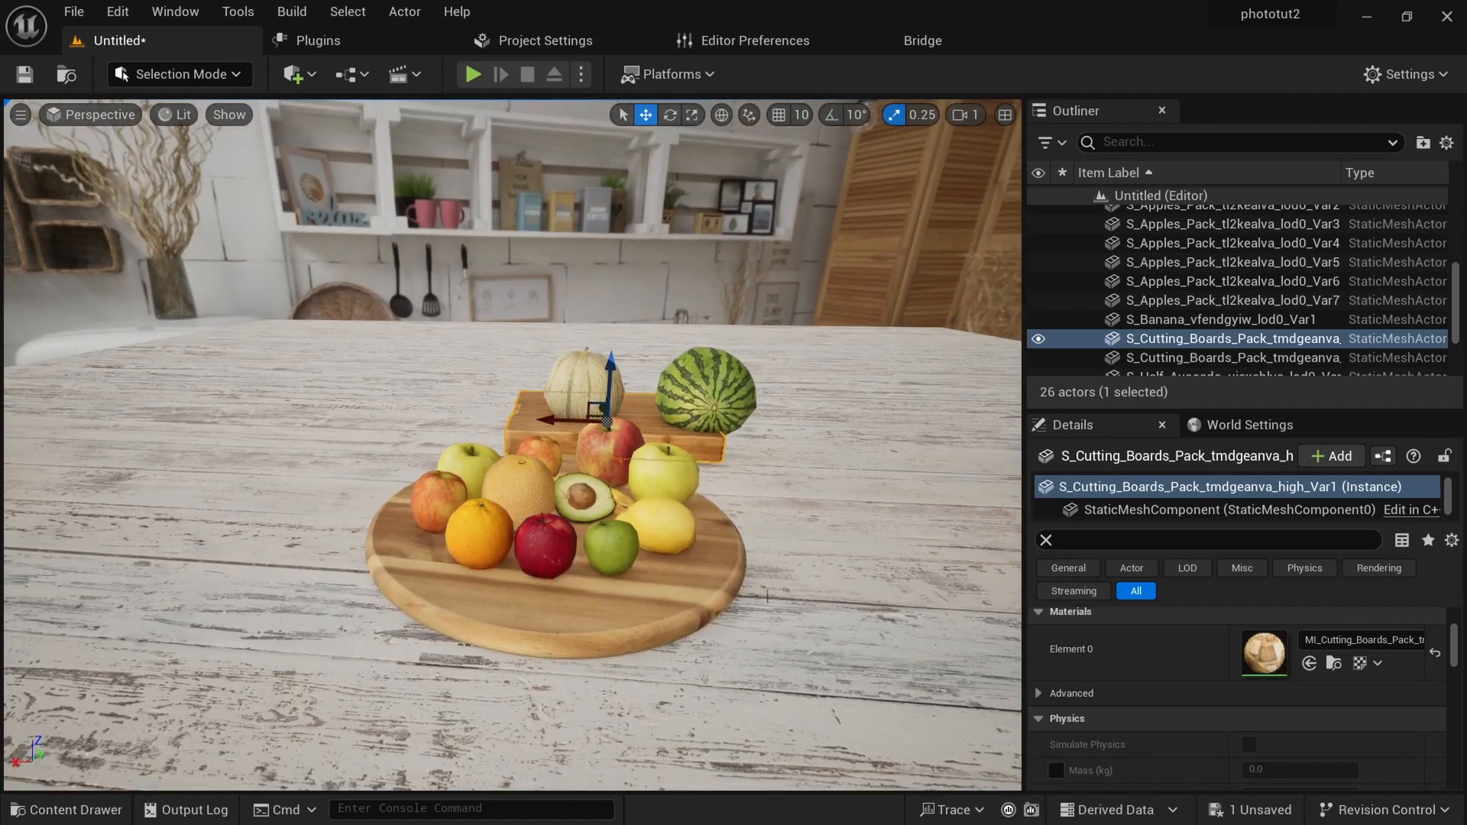
Raise the watermelon and the webbed melon so they rest on top of the rectangular cutting board.
click(713, 391)
drag(715, 348, 718, 335)
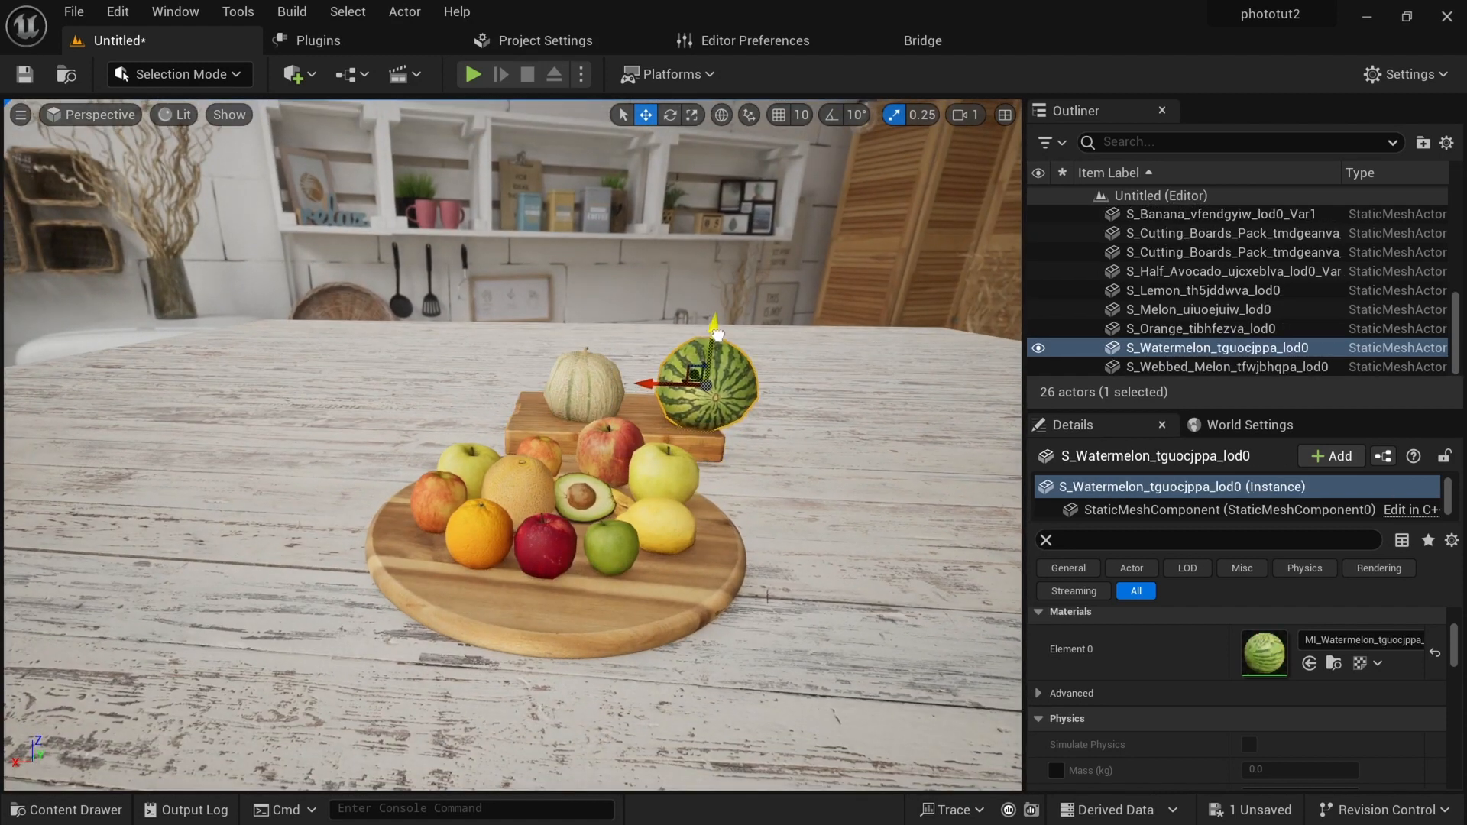
drag(647, 385, 572, 400)
click(580, 371)
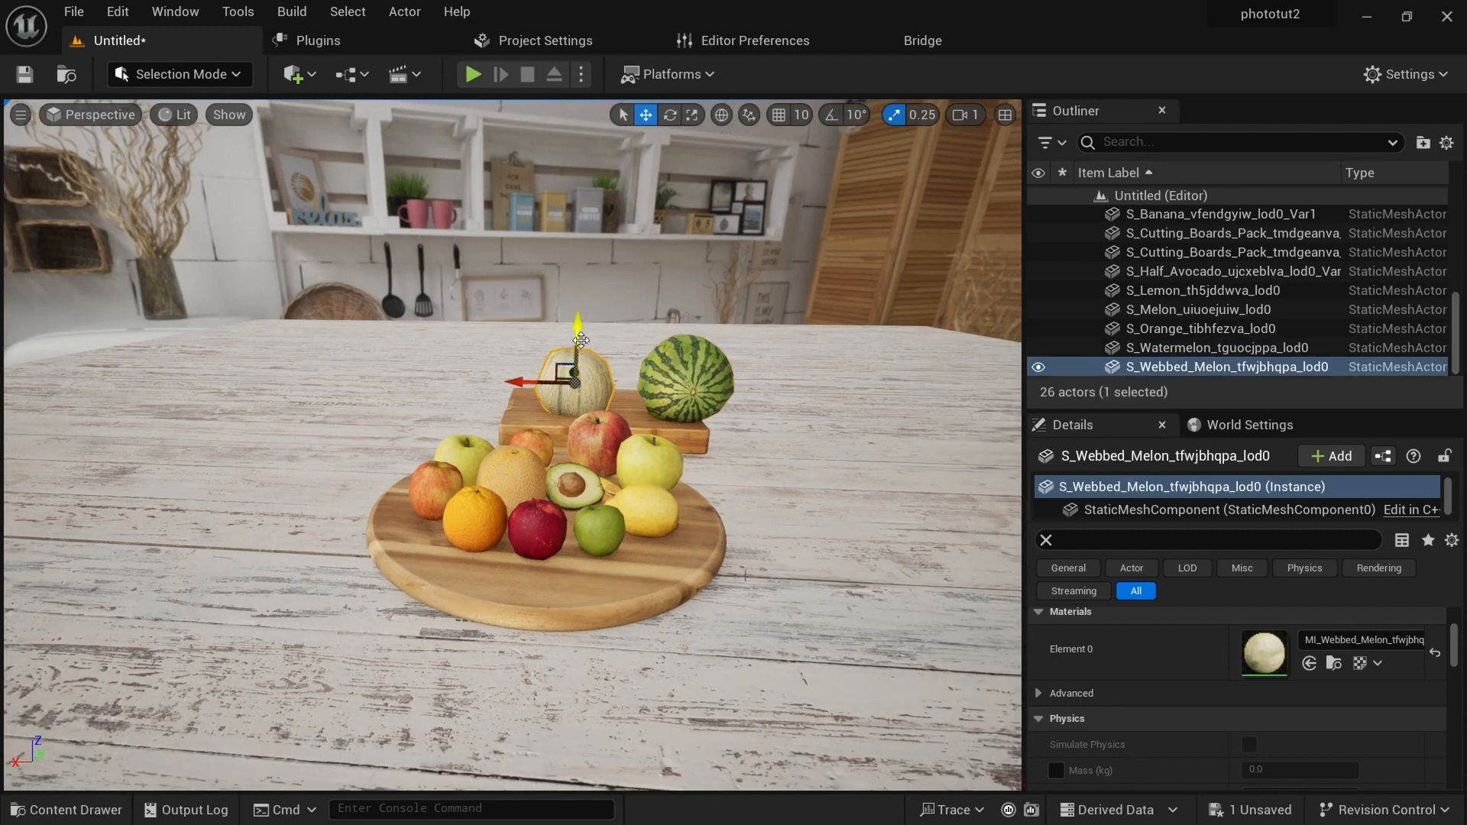
drag(581, 340, 582, 334)
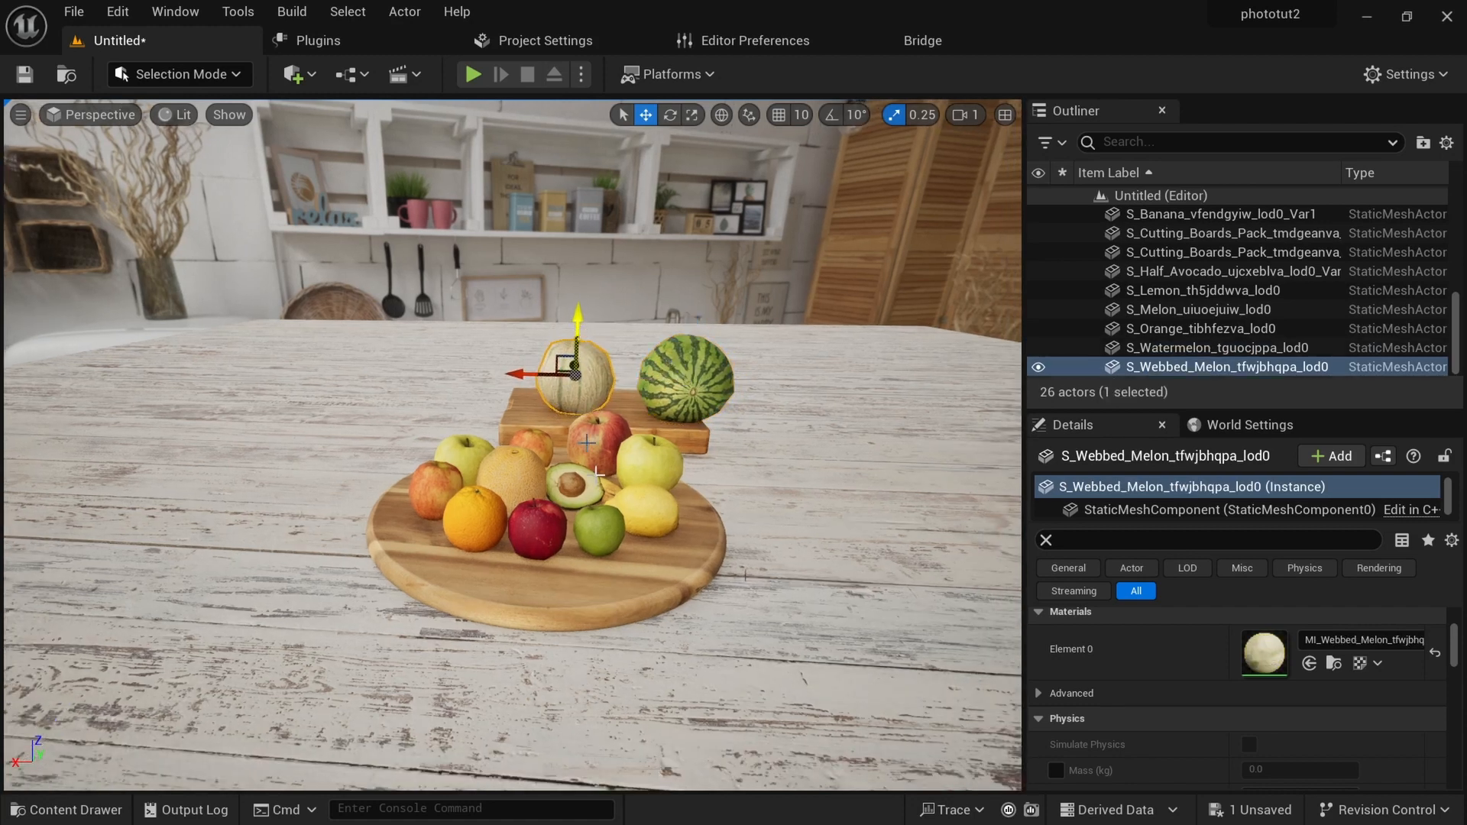
Frame the fruit arrangement in a low front view centred on the dark red apple and save the level.
mouse_move(510, 541)
alt+mouse_down()
mouse_move(537, 483)
mouse_move(535, 522)
mouse_move(520, 523)
alt+mouse_up()
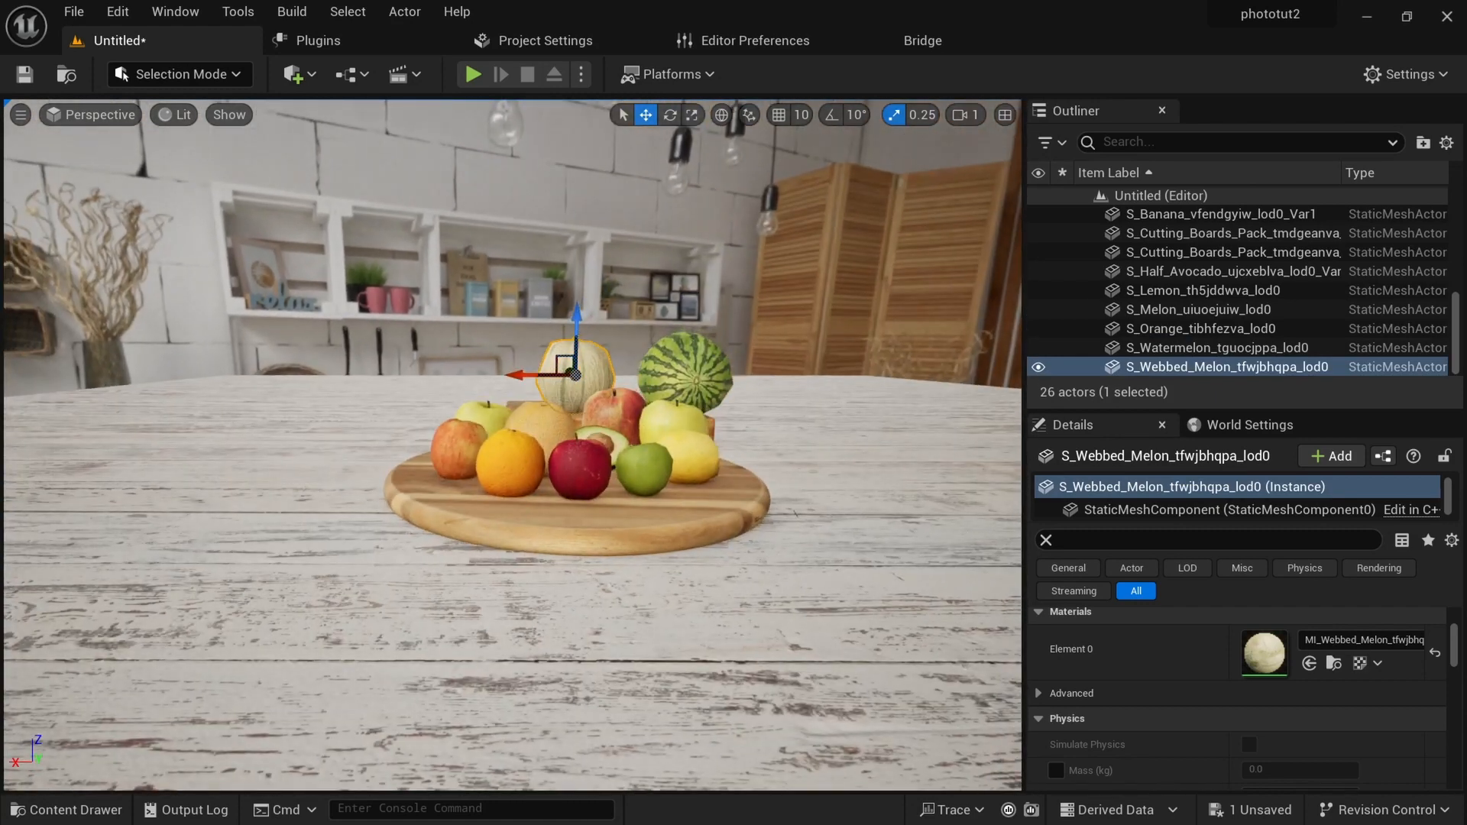
click(580, 464)
scroll(580, 464, up, 5)
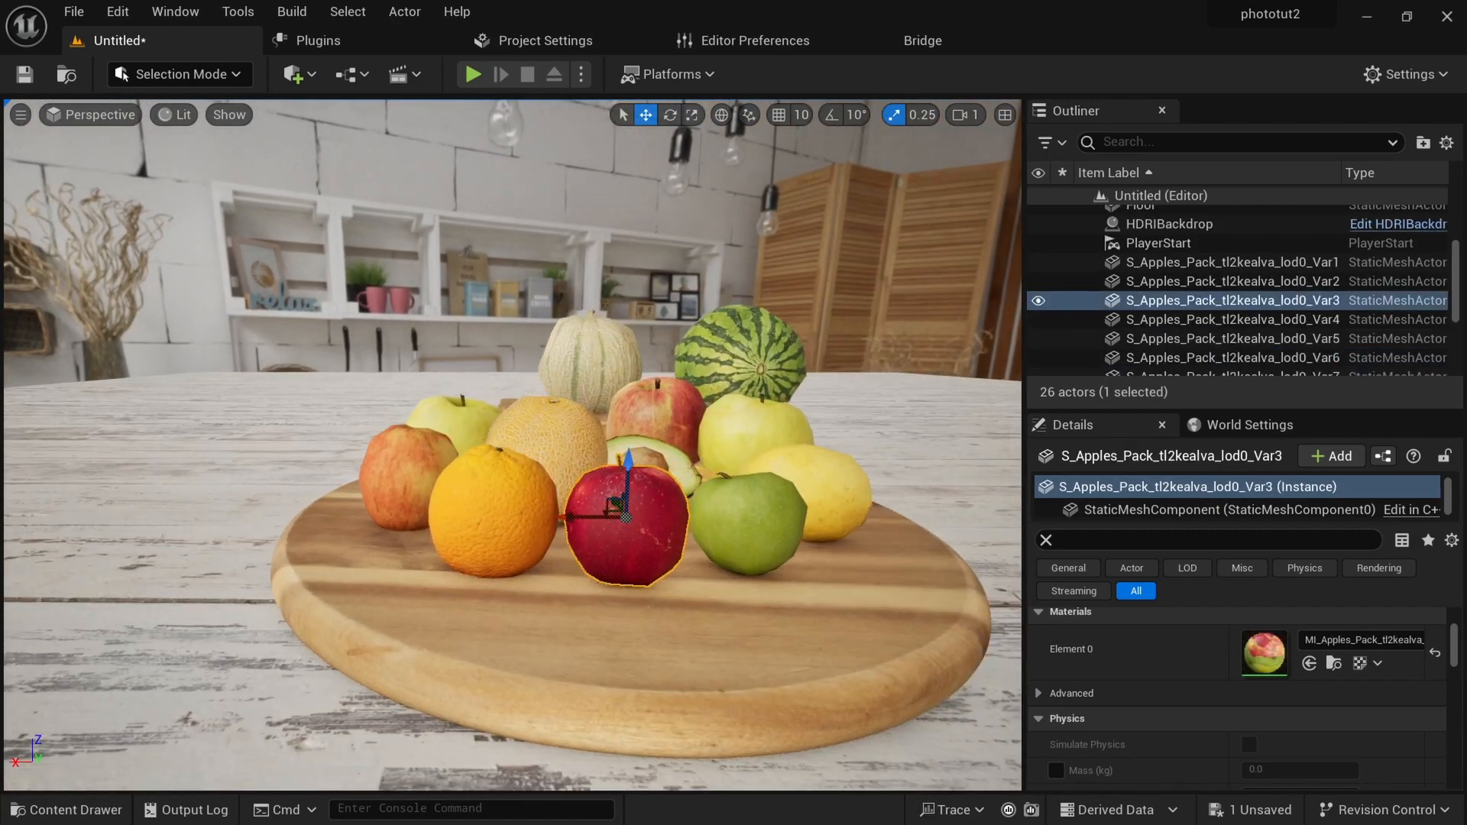
alt+drag(652, 617, 658, 566)
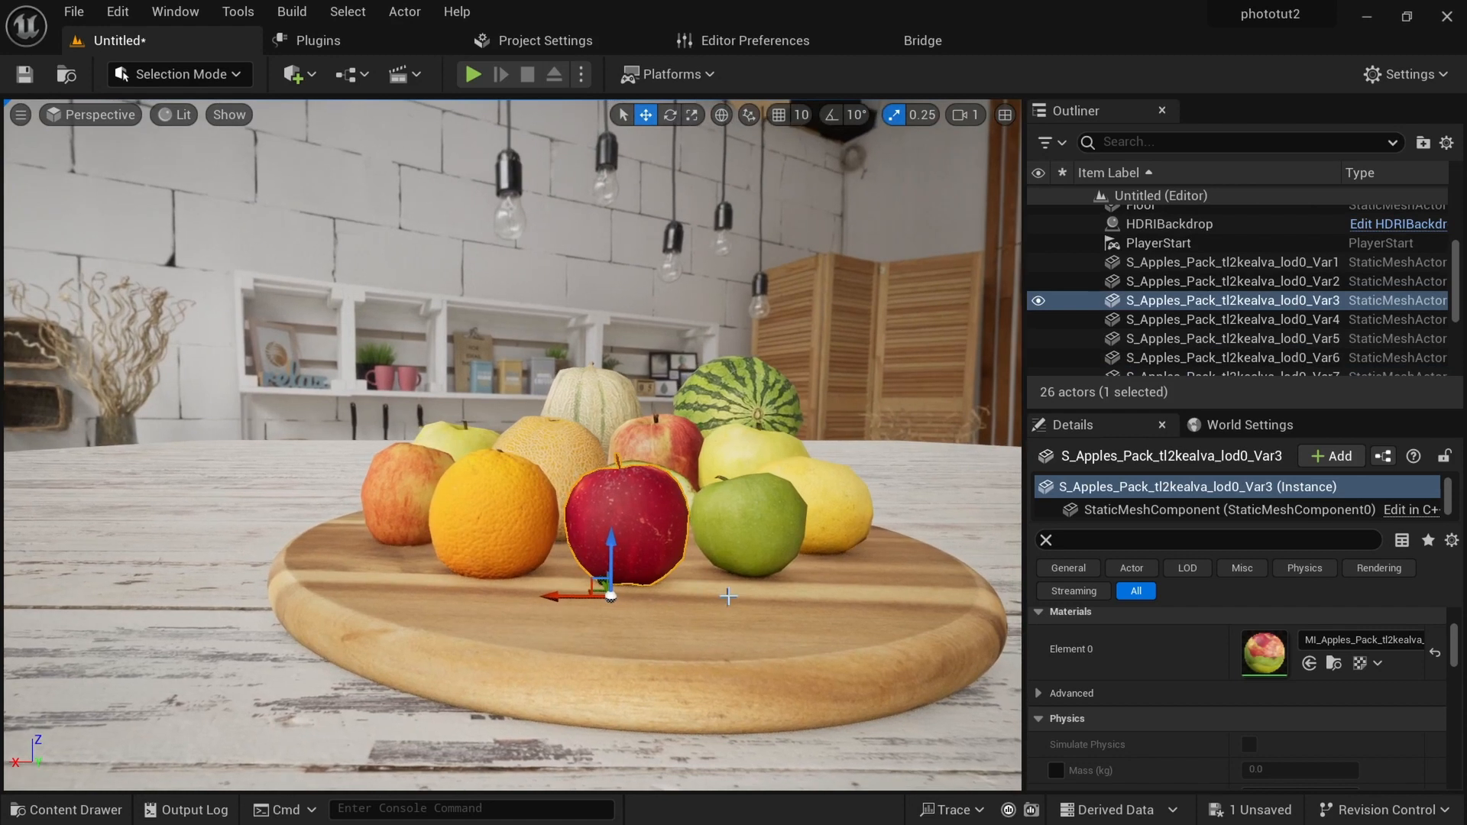
key(ctrl+s)
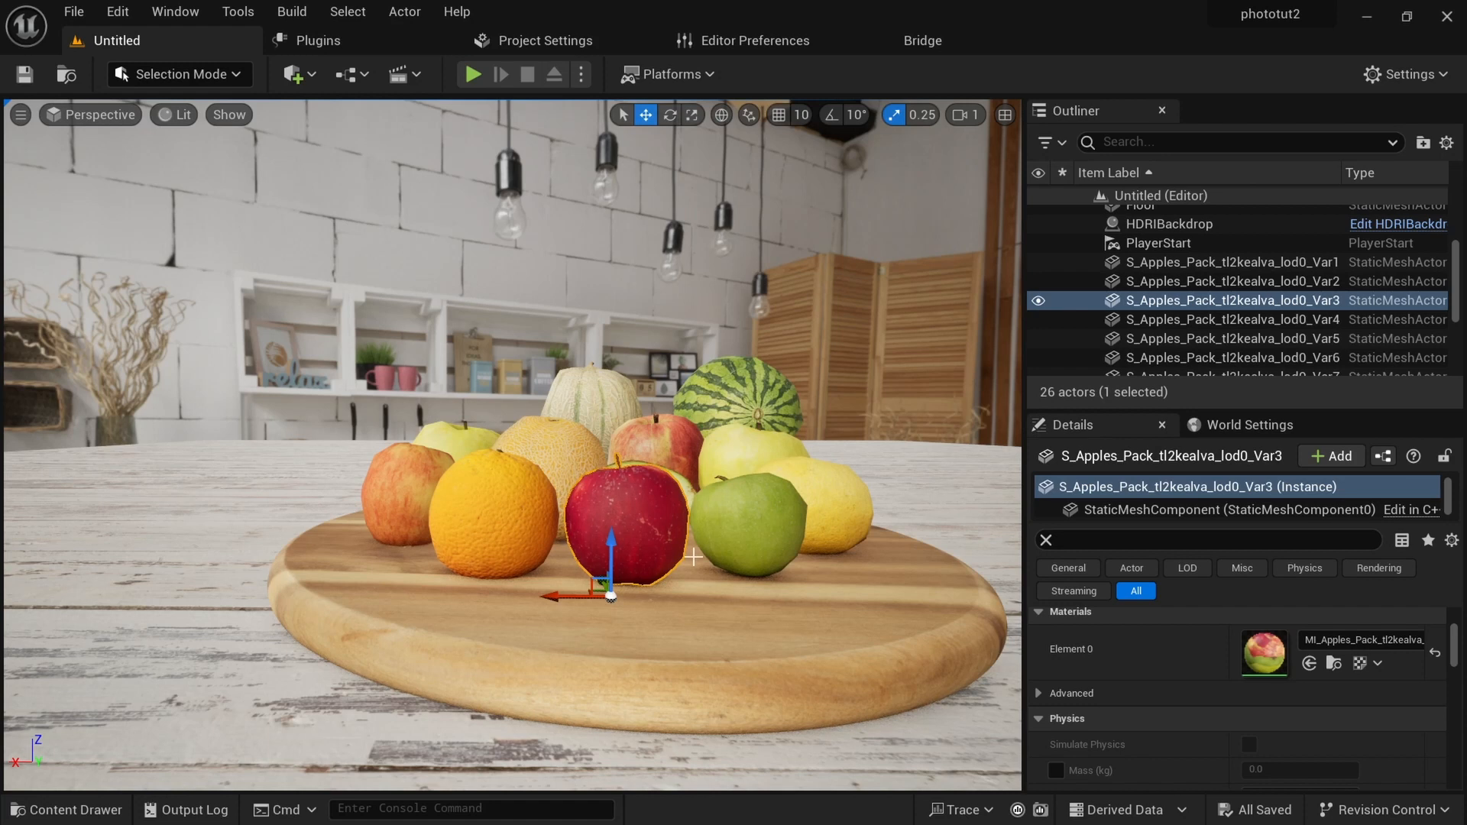
Focus on the orange and inspect the front fruit up close from a low angle.
click(483, 527)
scroll(468, 601, up, 2)
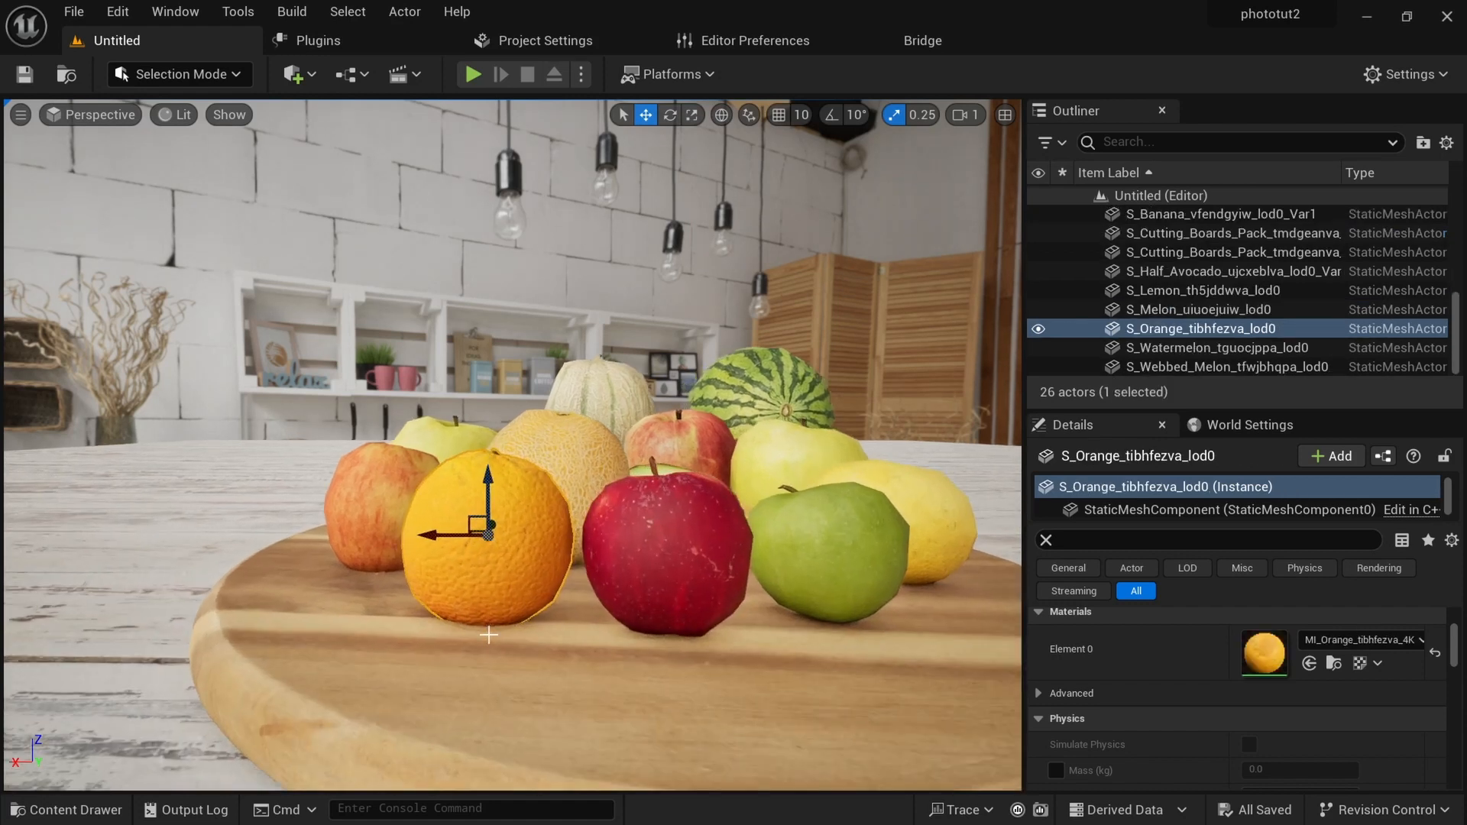
alt+drag(489, 635, 491, 466)
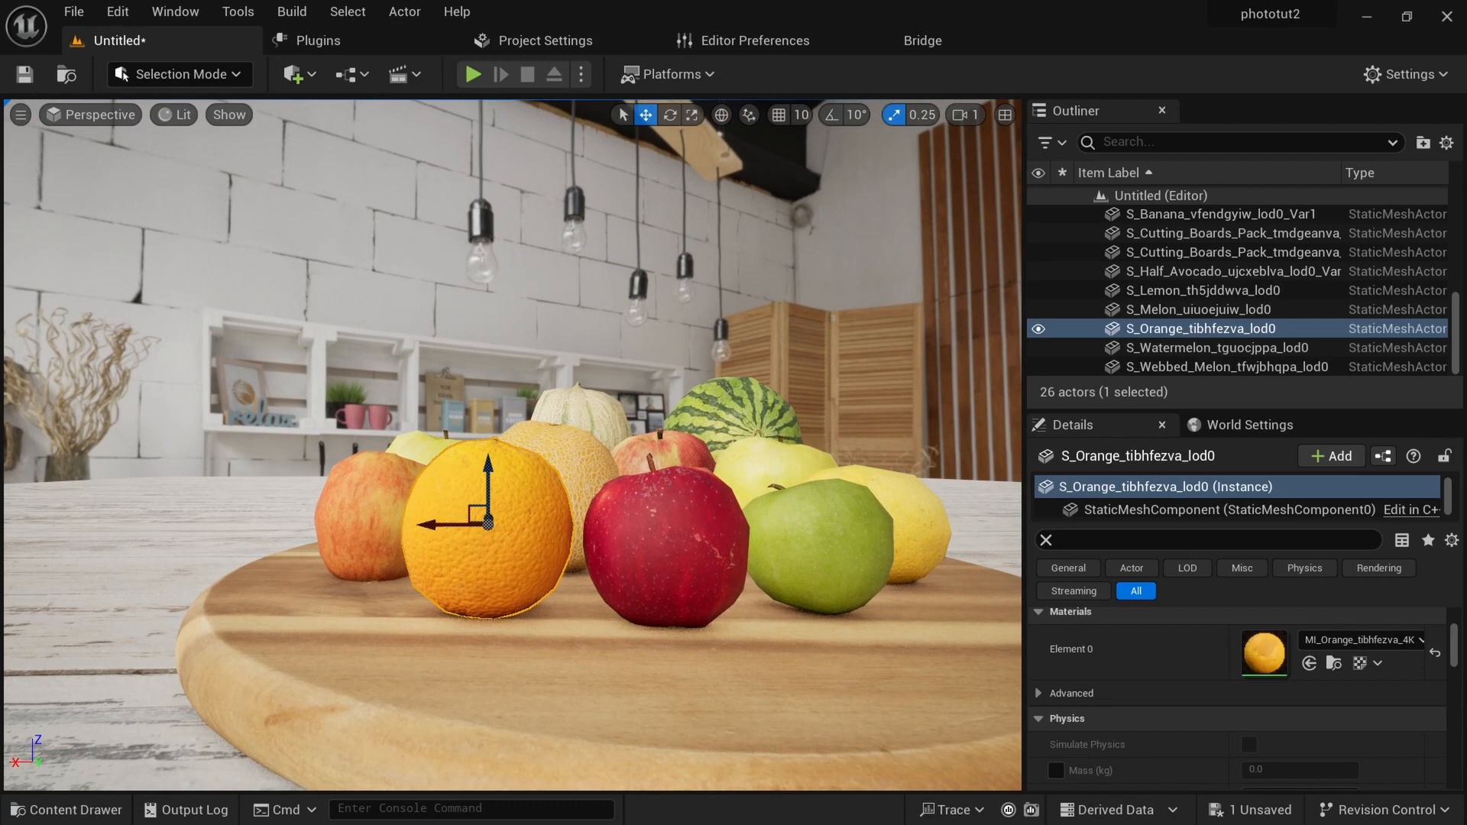
Raise the red-yellow apple beside the orange slightly so it sits properly on the round cutting board.
click(378, 471)
drag(380, 465, 380, 461)
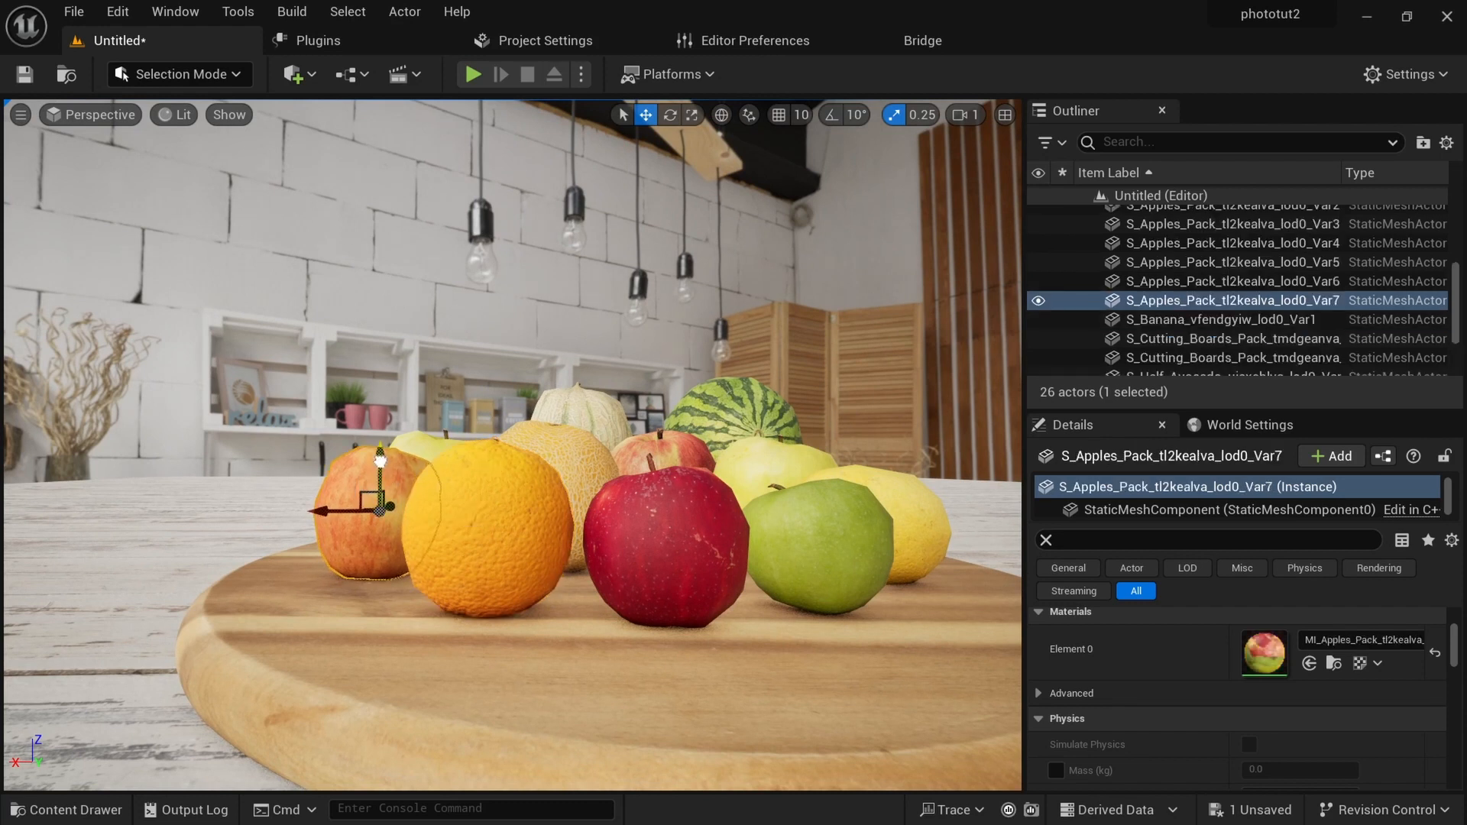
mouse_move(782, 688)
alt+mouse_down()
mouse_move(653, 690)
mouse_move(768, 691)
alt+mouse_up()
scroll(733, 624, down, 5)
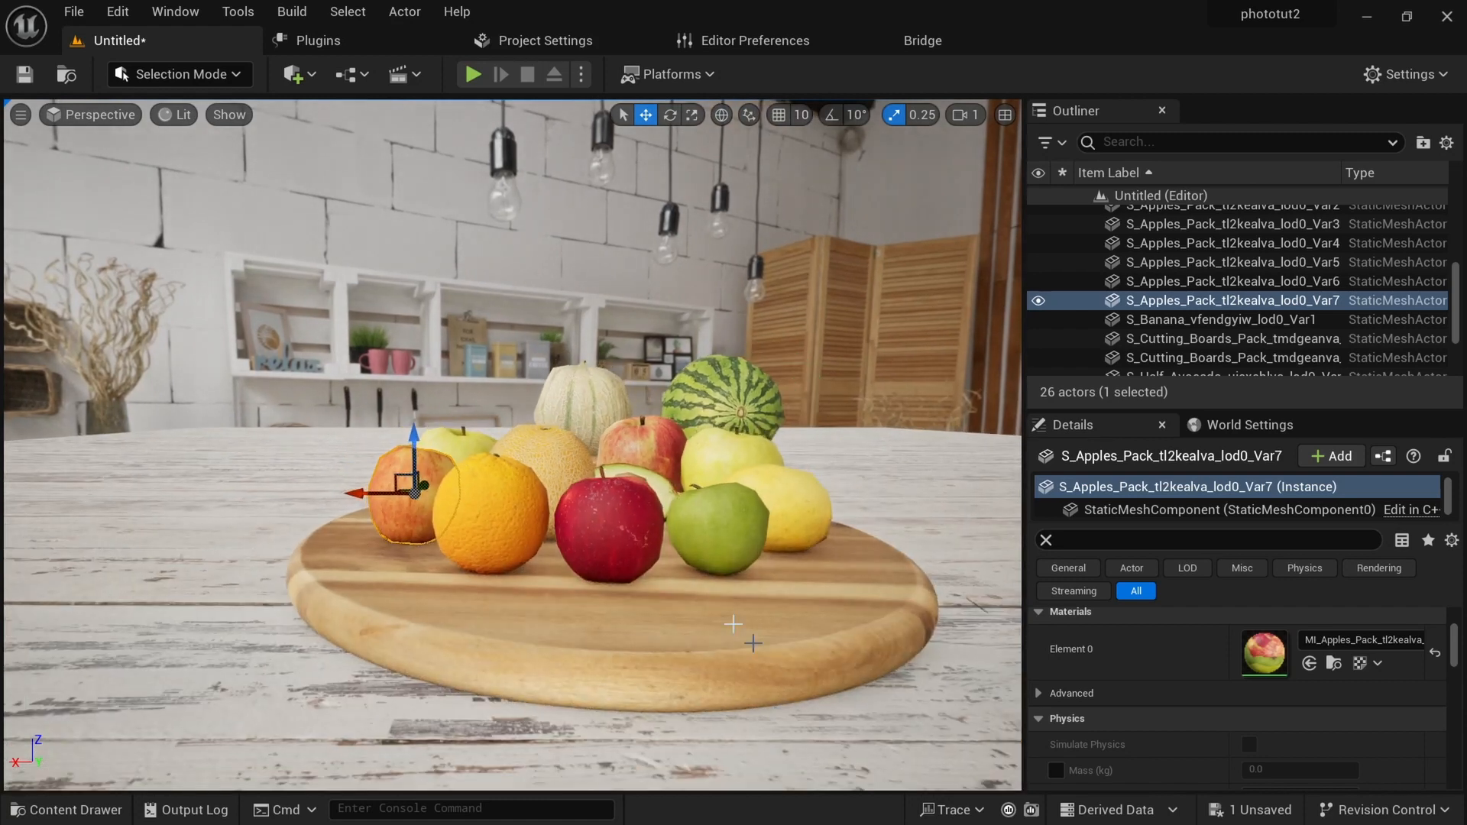
Frame the fruit and the whole round board with the dark red apple selected, and save the level.
scroll(642, 558, up, 5)
click(642, 558)
scroll(555, 530, down, 3)
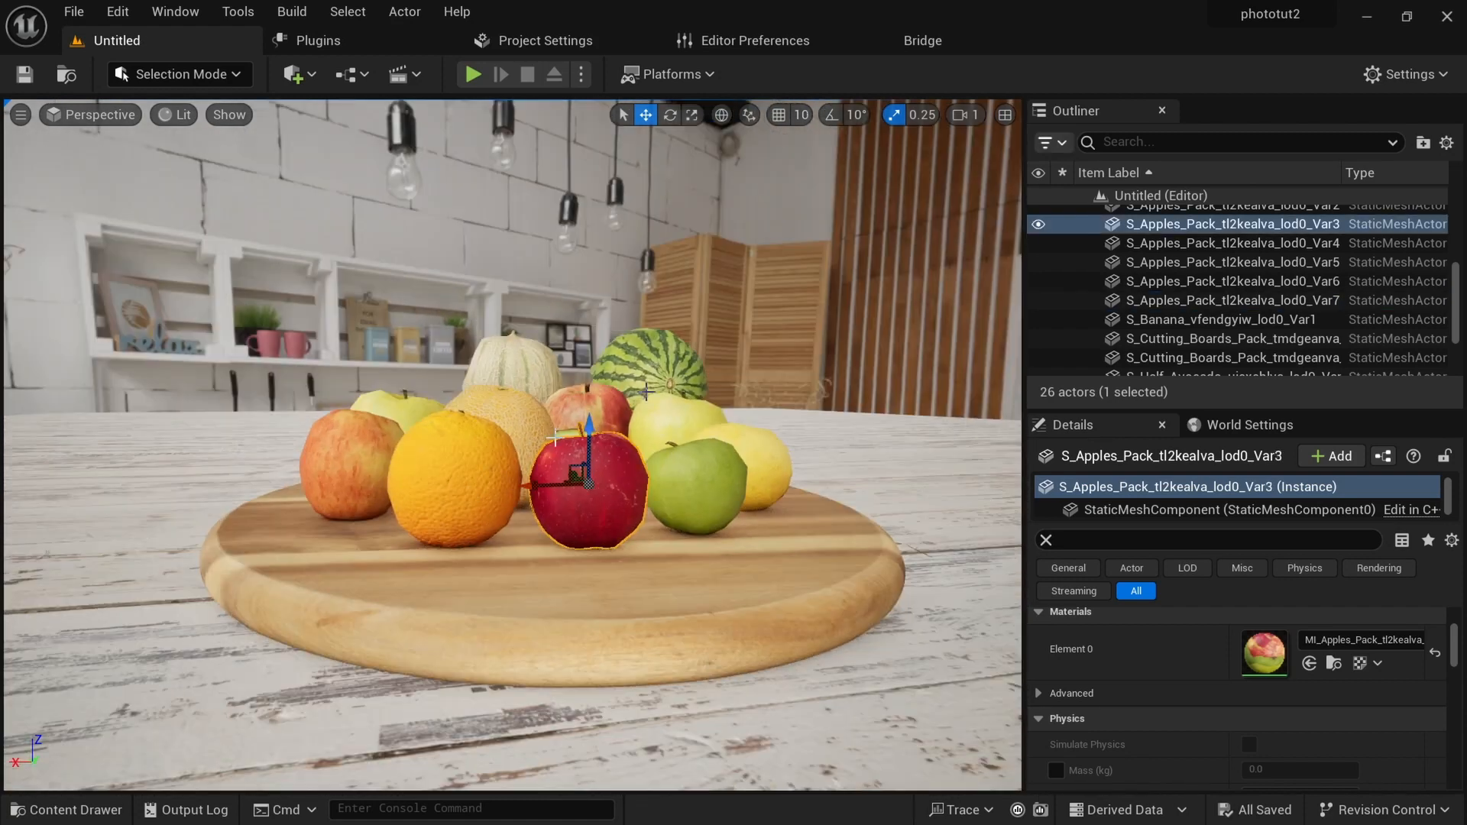
key(ctrl+s)
click(321, 70)
mouse_move(348, 256)
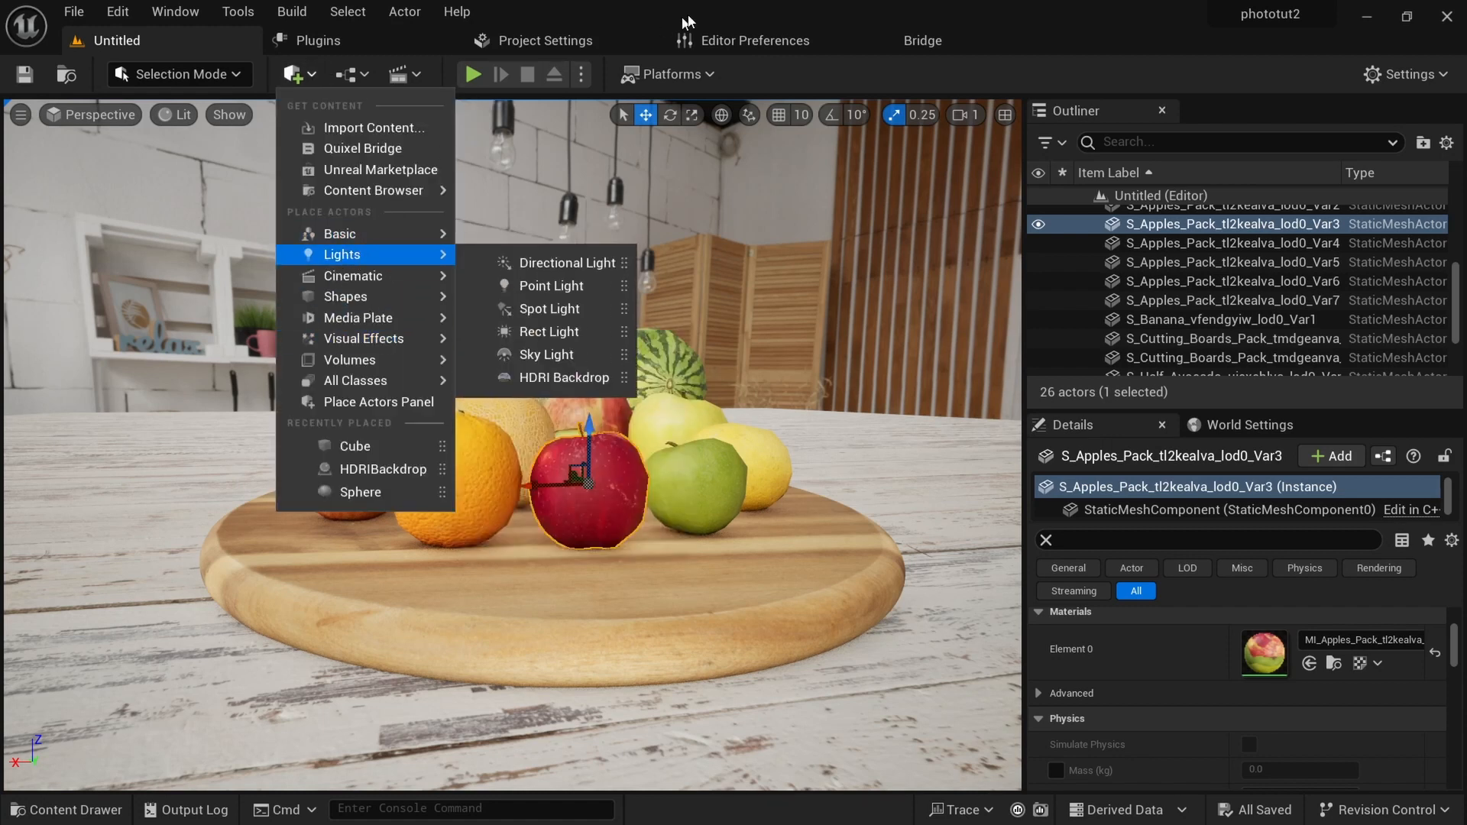
click(707, 4)
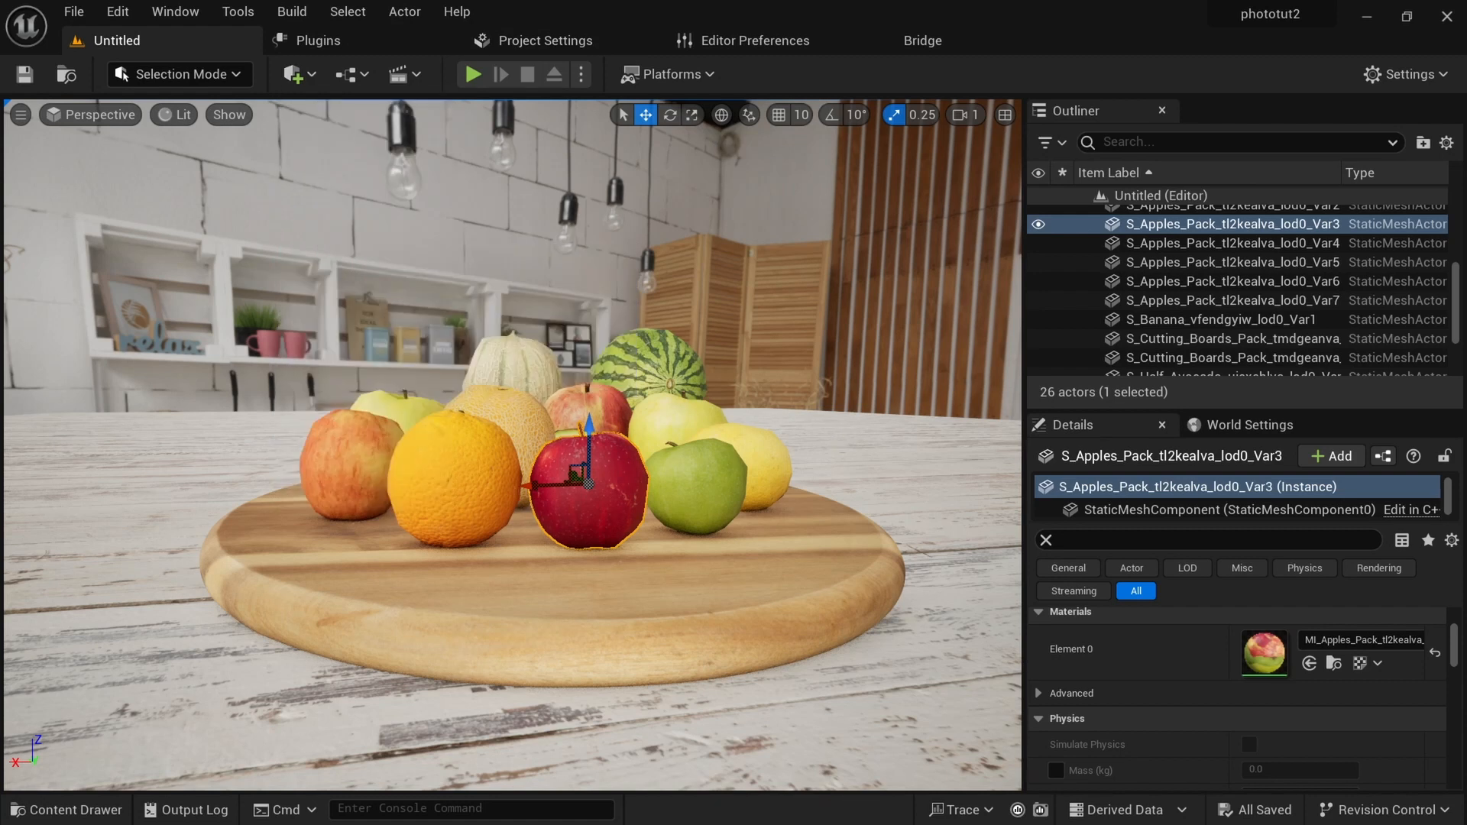
Set the Source Type of the HDRIBackdrop's Skylight component to SLS Specified Cubemap.
click(859, 436)
click(838, 334)
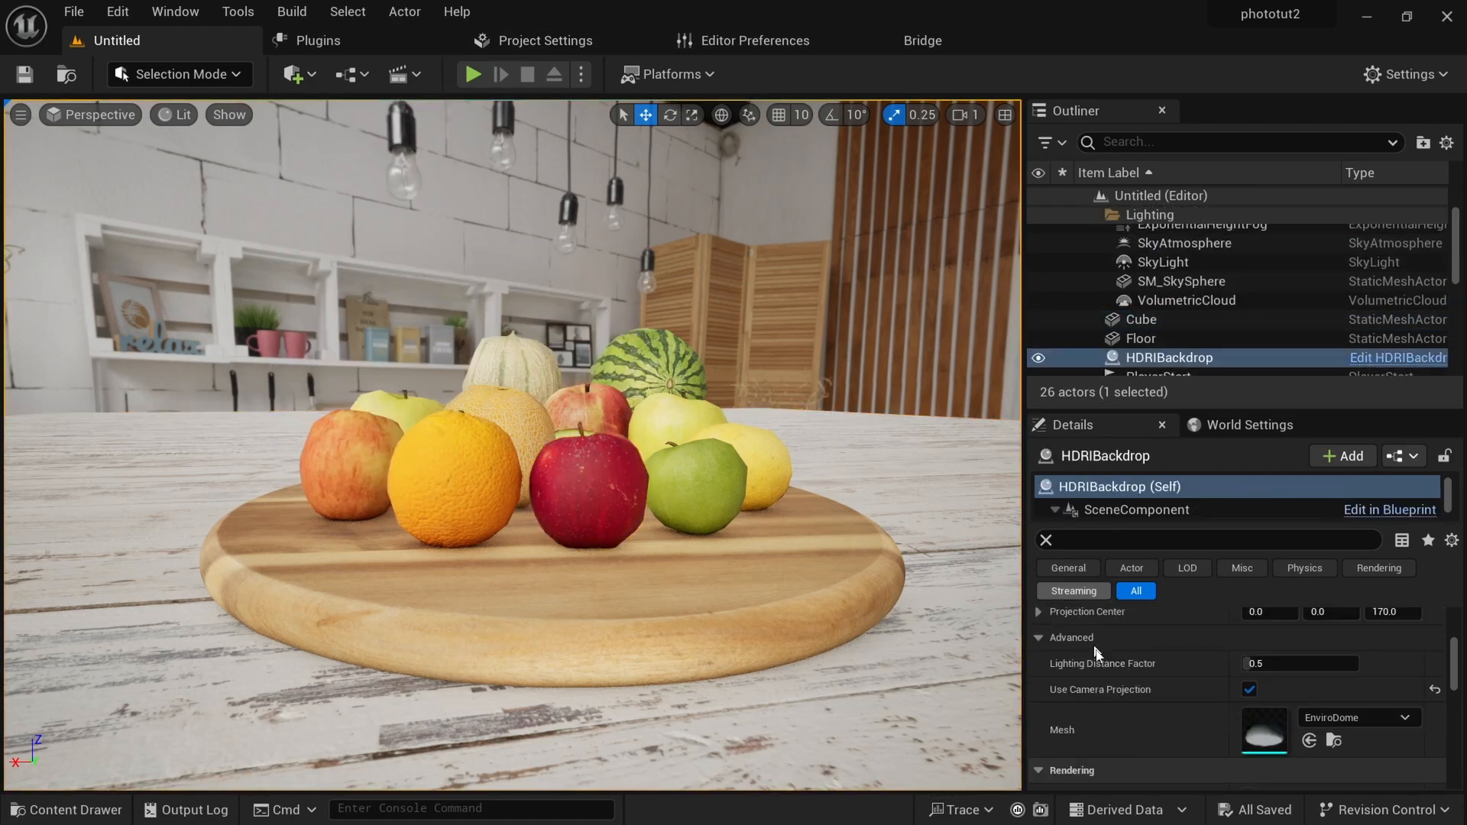
scroll(1128, 514, down, 2)
click(1114, 507)
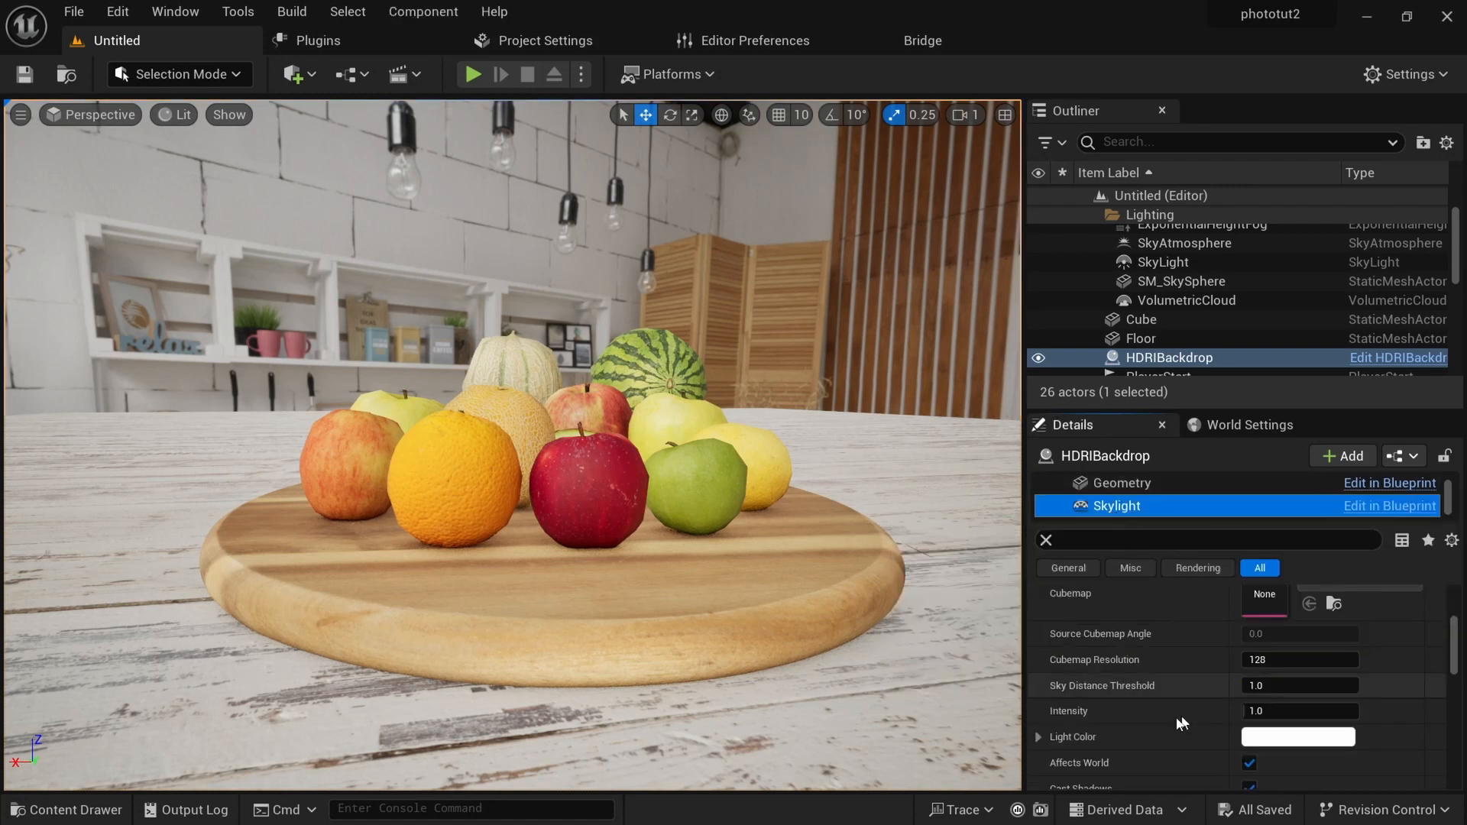
scroll(1176, 681, up, 3)
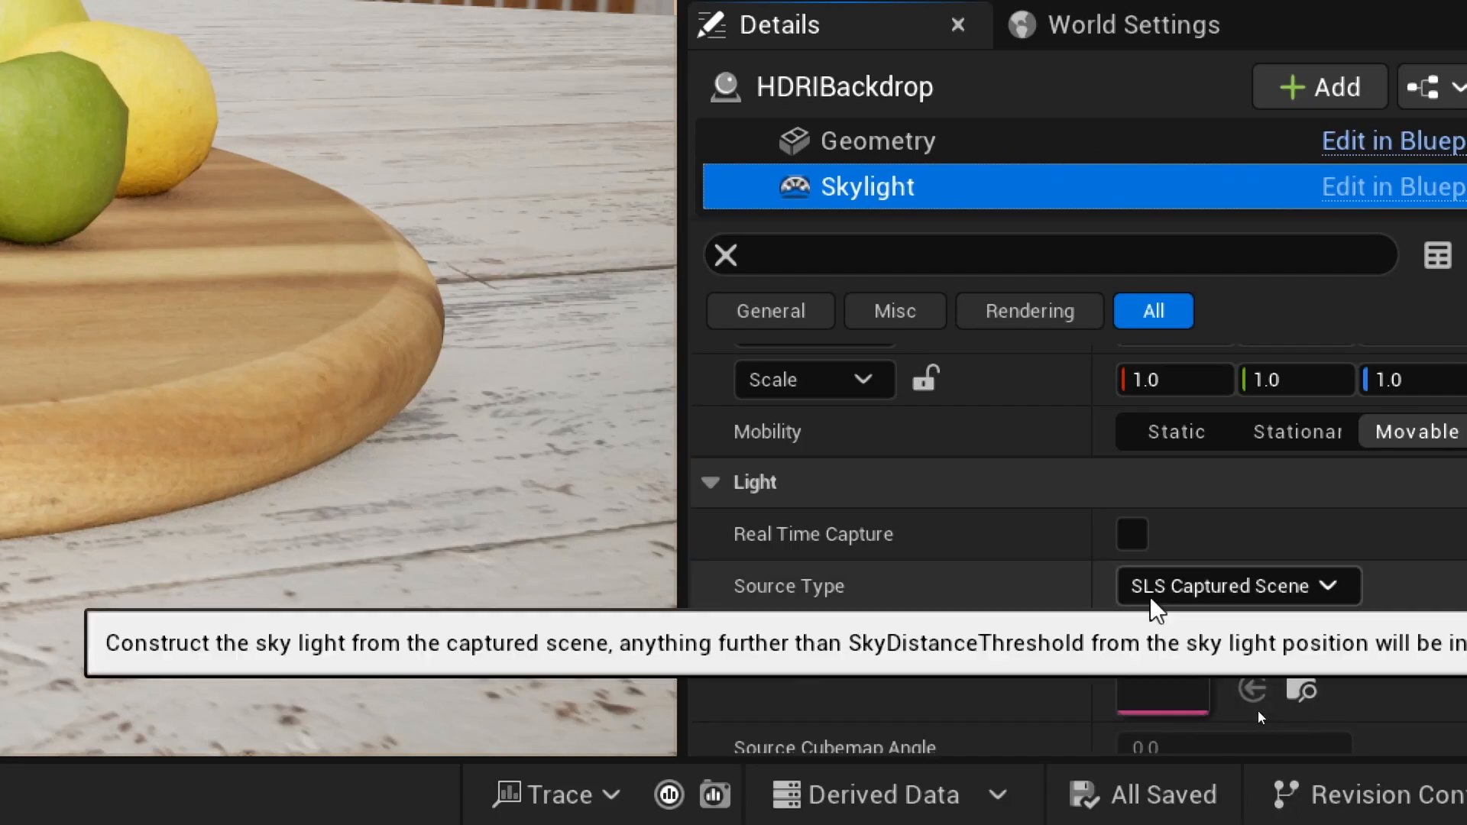
click(1315, 596)
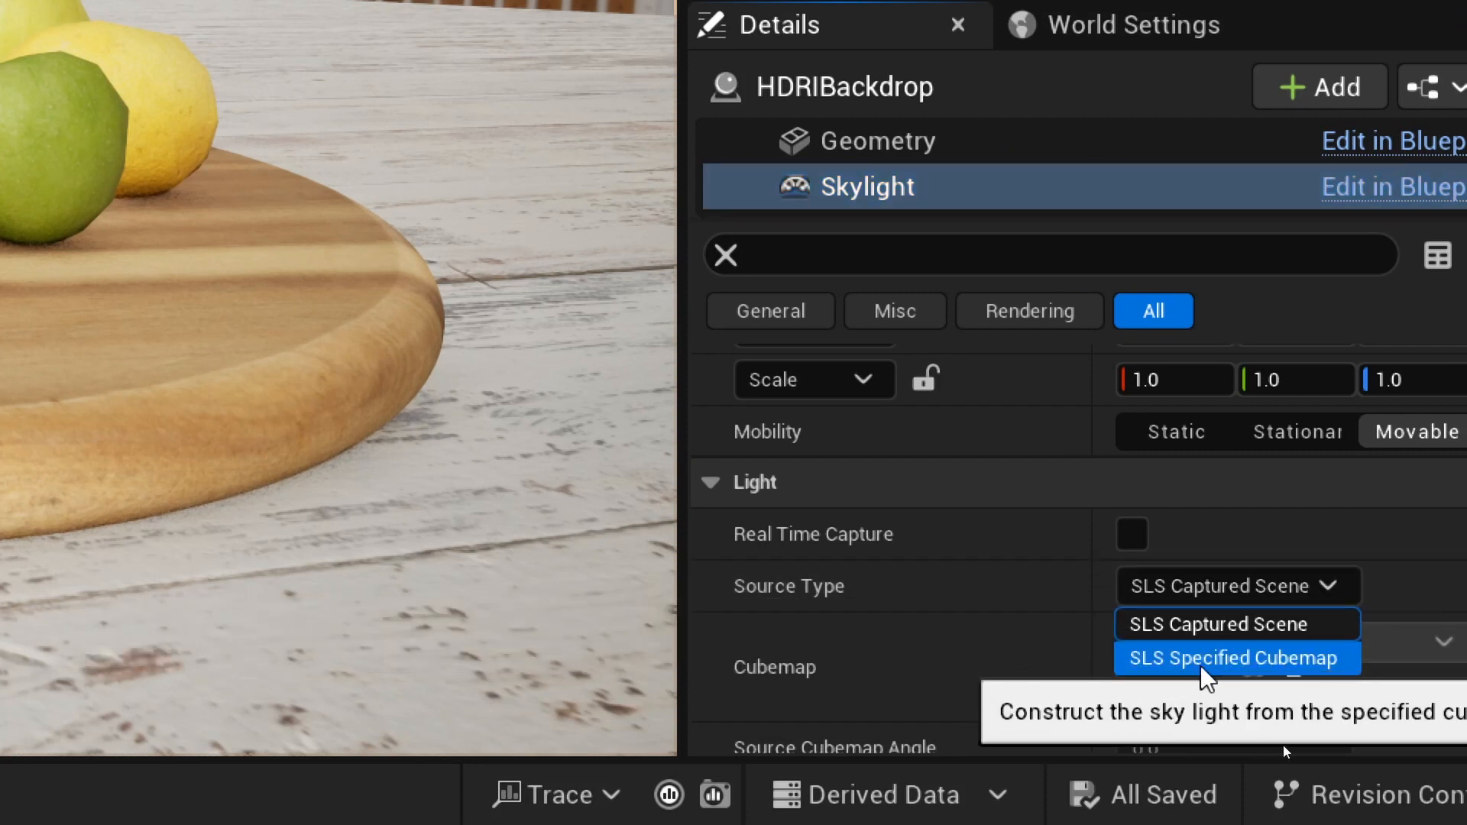
click(1158, 659)
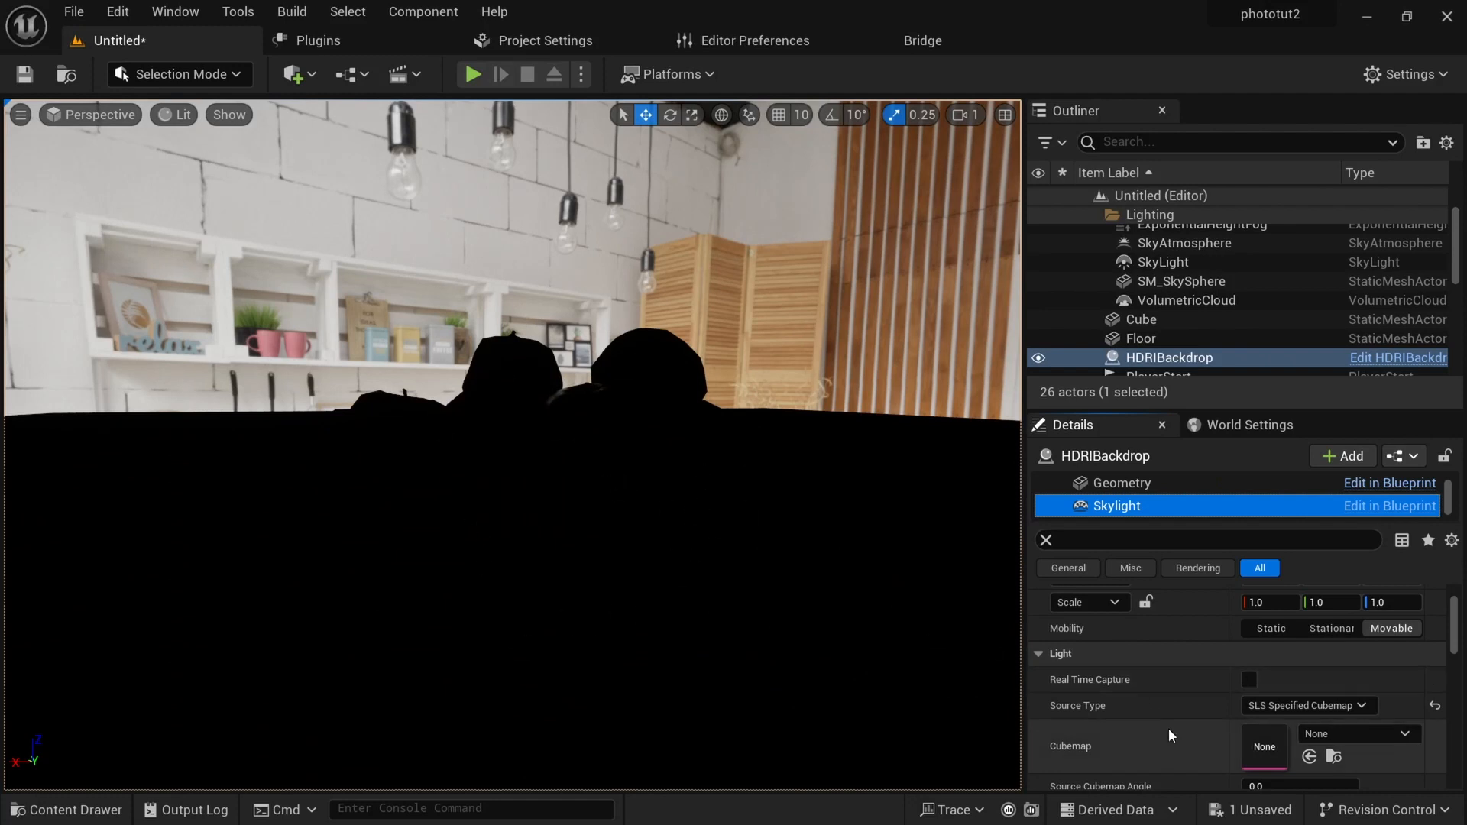
Assign the brown_photostudio_02 texture cube from the hddri folder as the Skylight's cubemap.
scroll(1168, 731, down, 1)
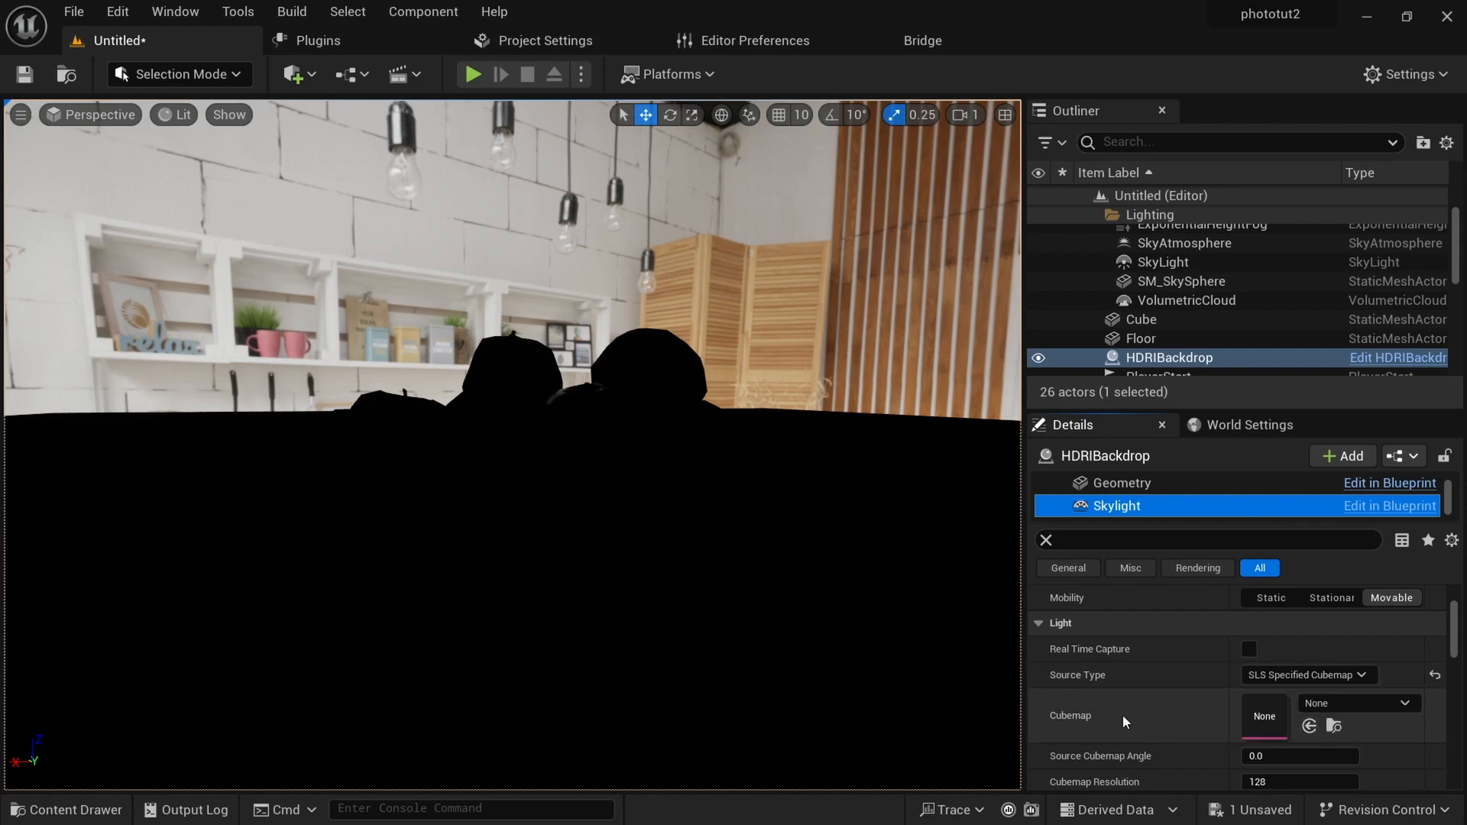
key(ctrl+space)
scroll(66, 682, down, 3)
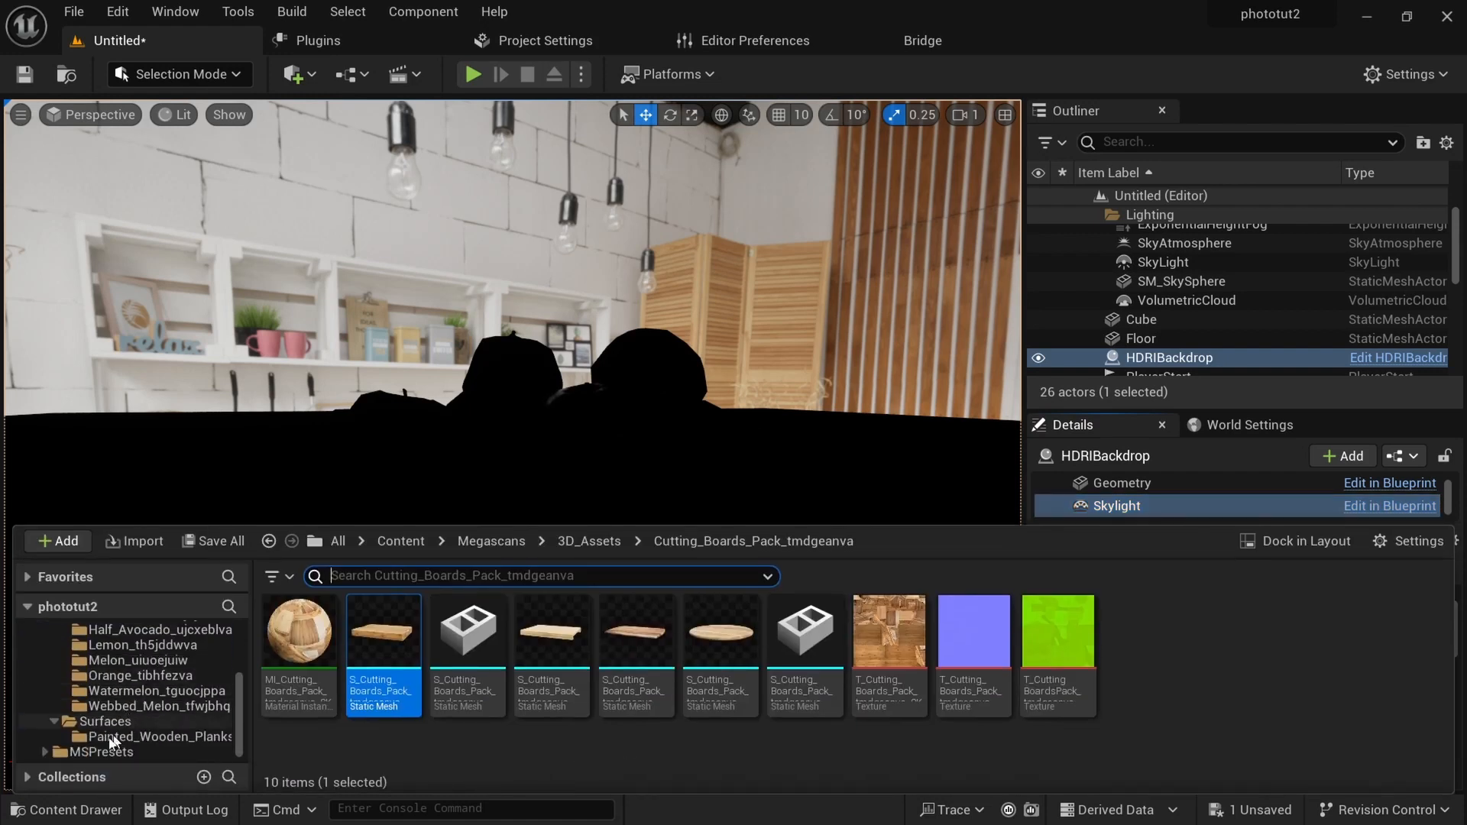
scroll(112, 727, up, 4)
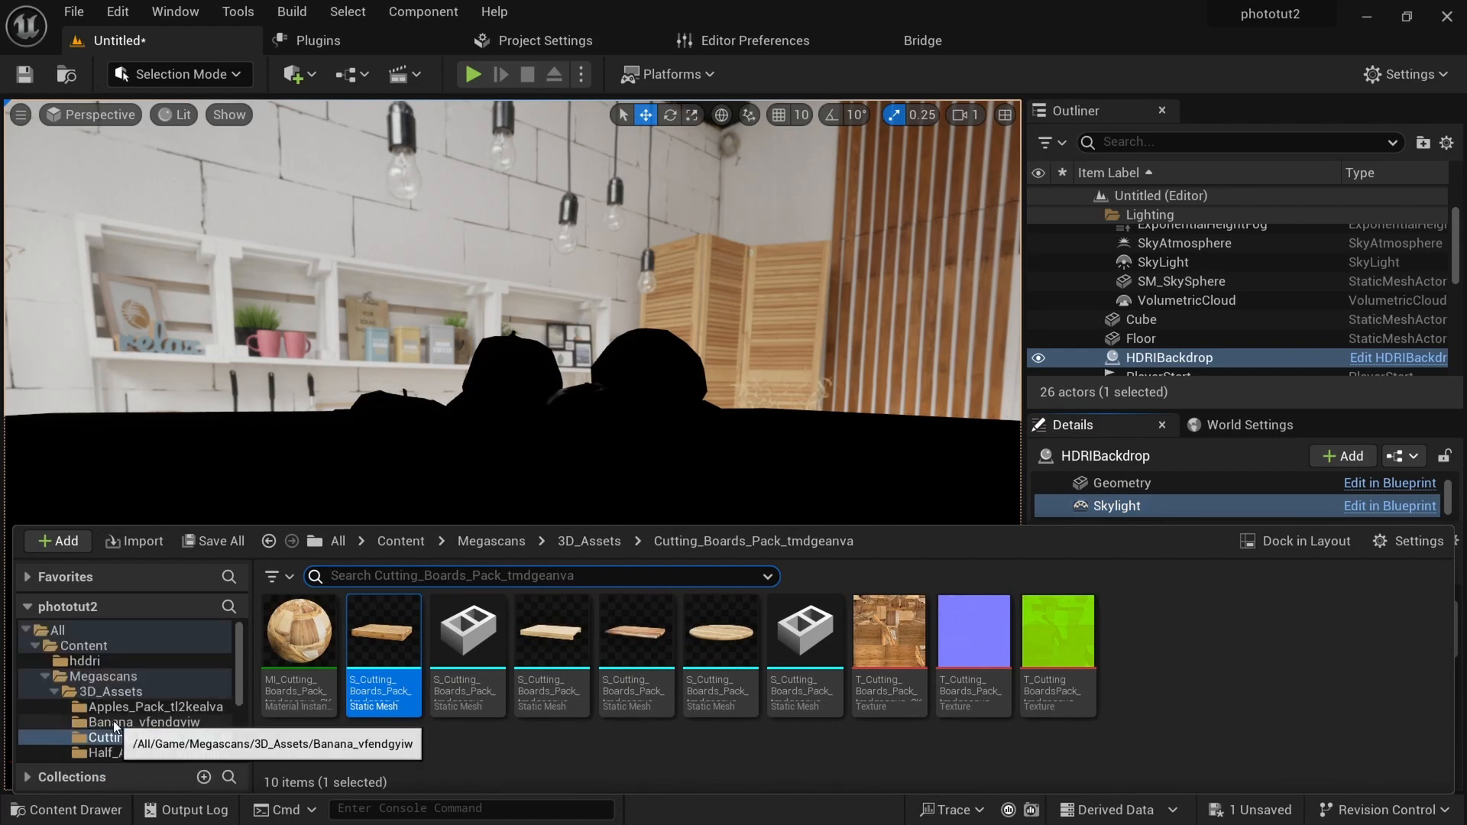
click(89, 660)
click(325, 640)
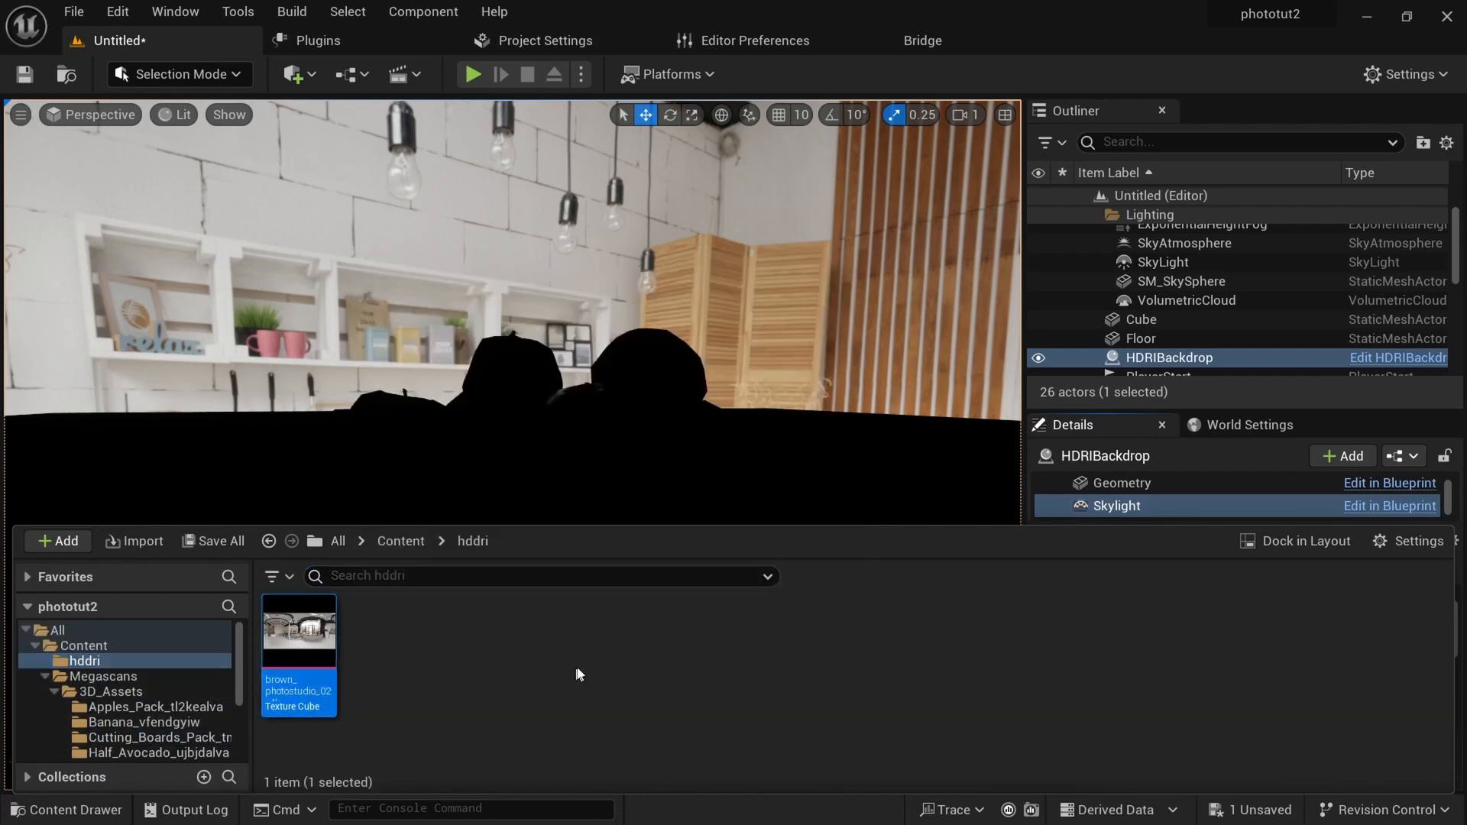
key(ctrl+space)
click(1310, 726)
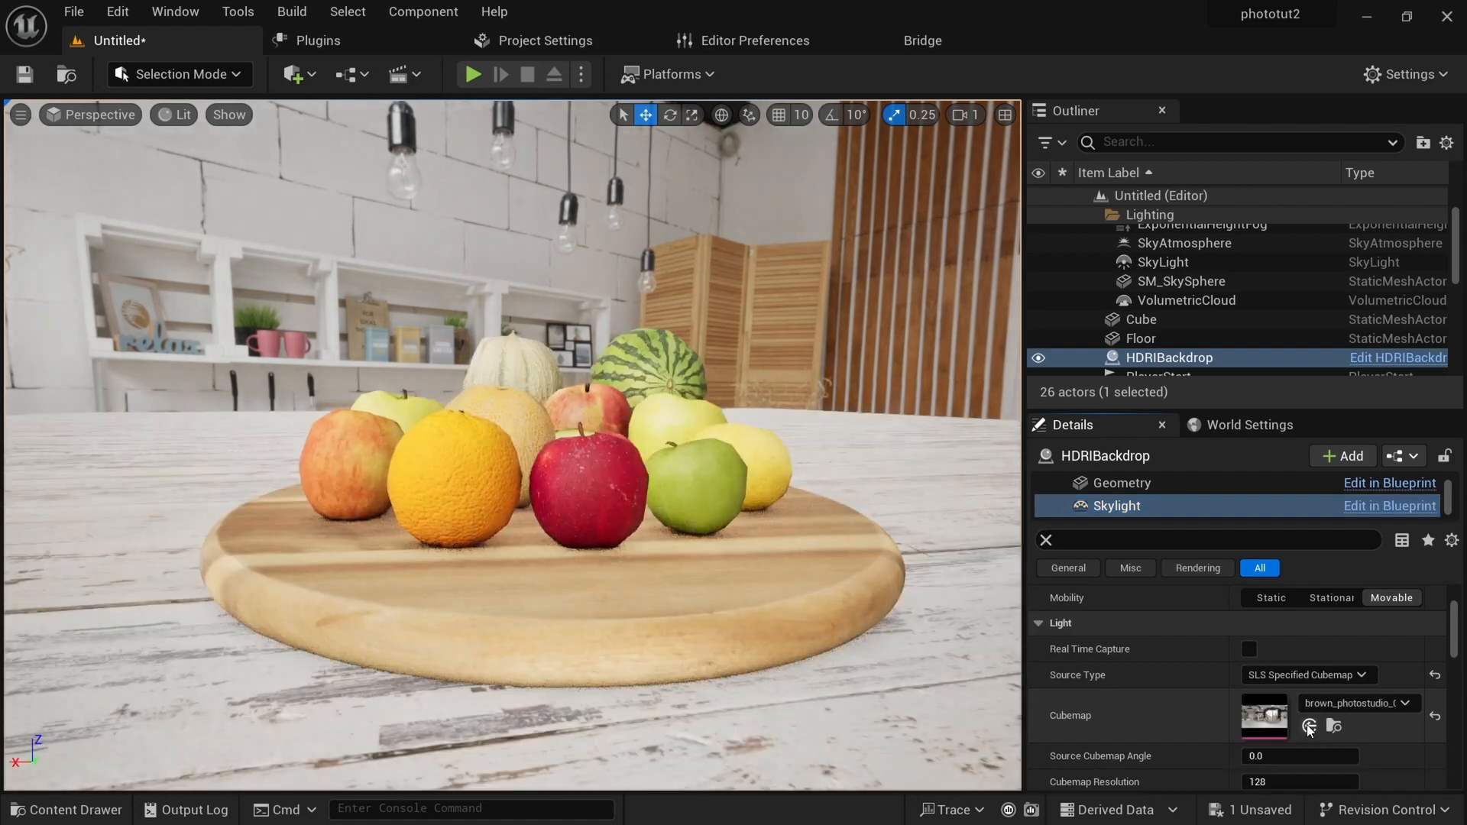
Compose a low front view around the dark red apple with the whole round board in frame, and save the level.
click(593, 485)
alt+drag(593, 484, 623, 460)
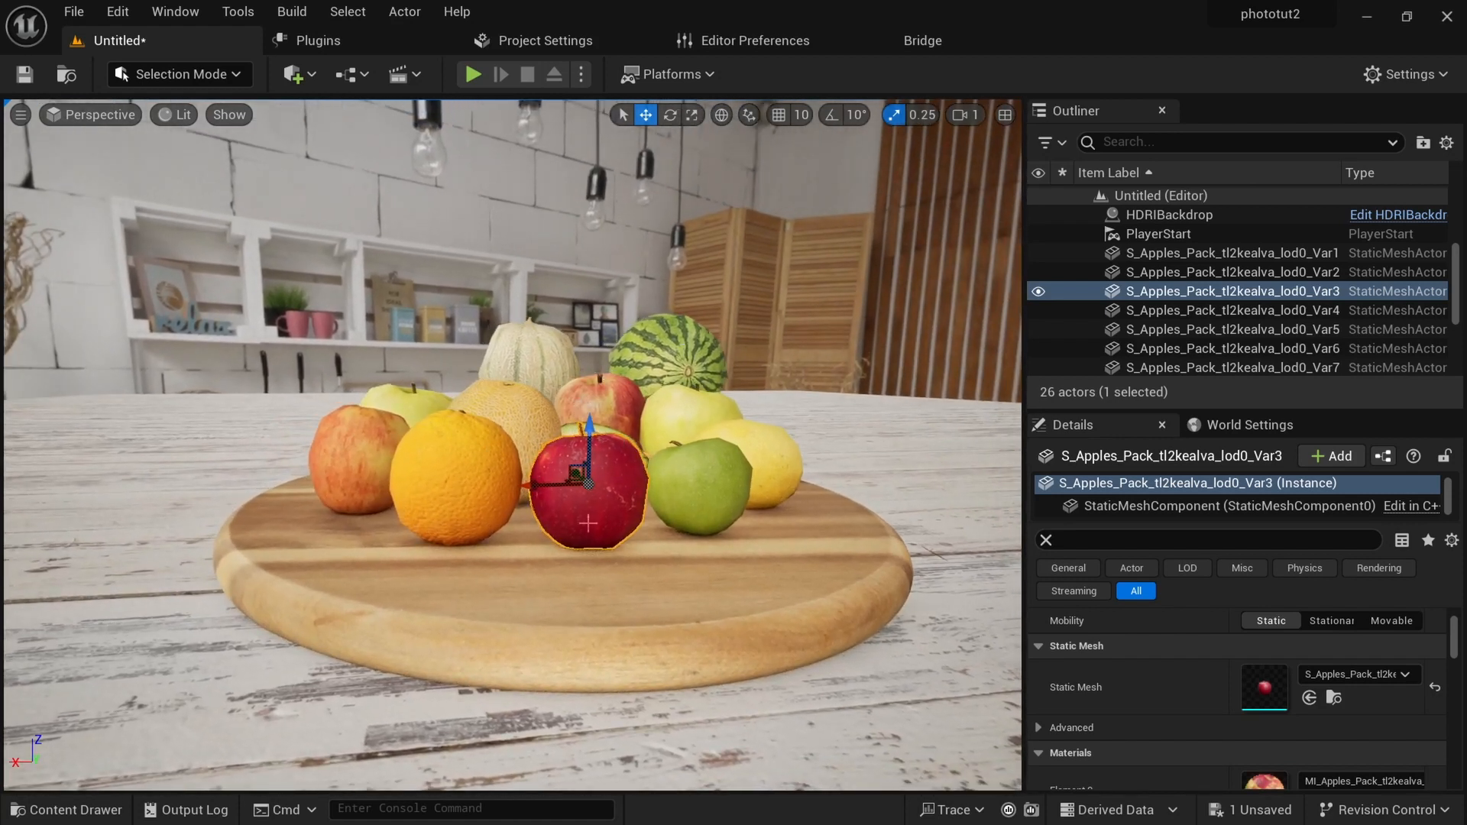
scroll(583, 403, up, 5)
scroll(582, 403, down, 4)
mouse_move(601, 562)
alt+mouse_down()
mouse_move(527, 552)
mouse_move(600, 547)
mouse_move(594, 556)
alt+mouse_up()
mouse_move(648, 586)
middle_down()
mouse_move(687, 541)
mouse_move(753, 516)
mouse_move(648, 585)
middle_up()
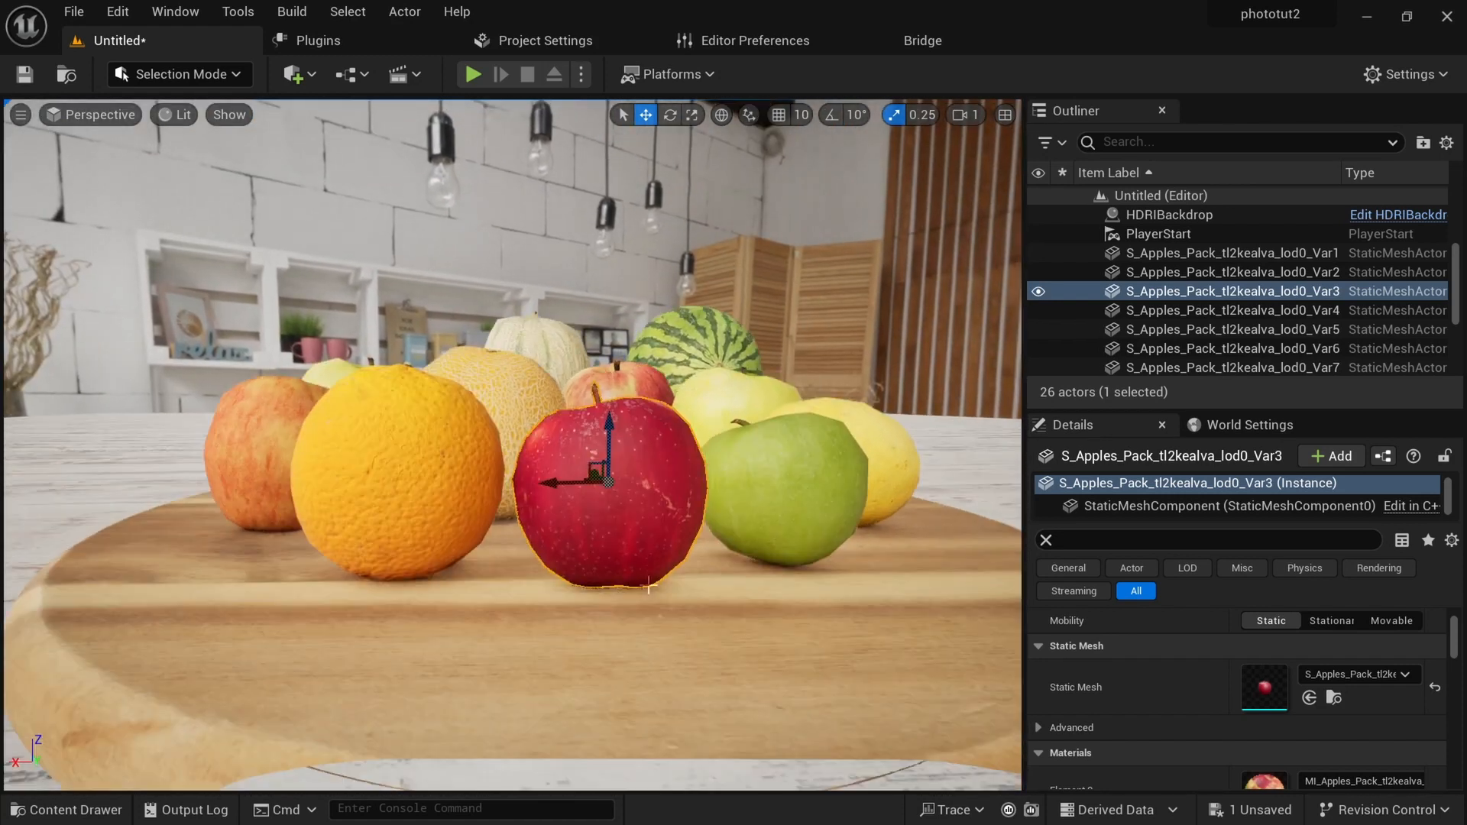
scroll(649, 587, down, 4)
scroll(648, 586, up, 3)
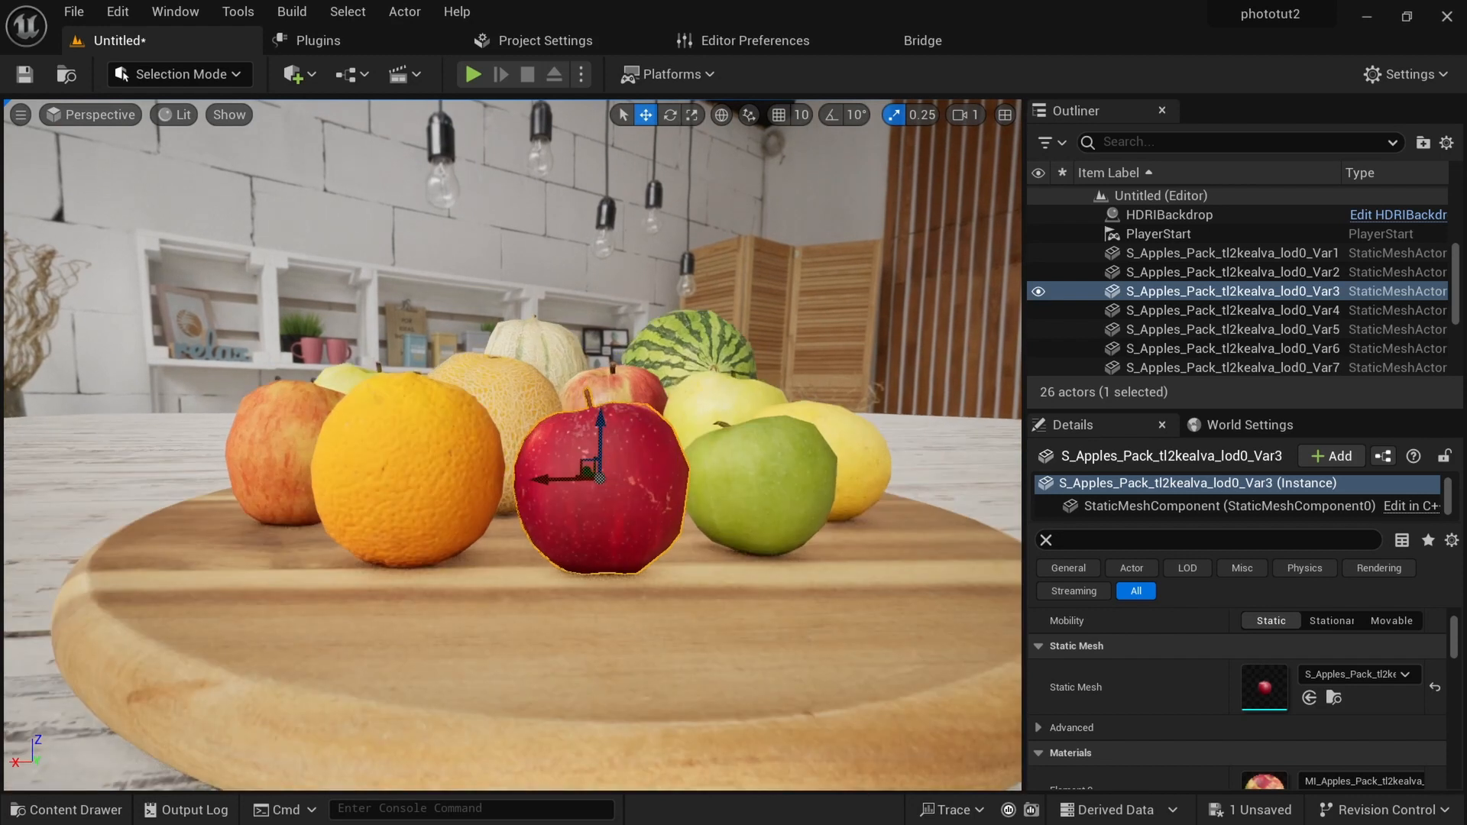
scroll(649, 586, down, 2)
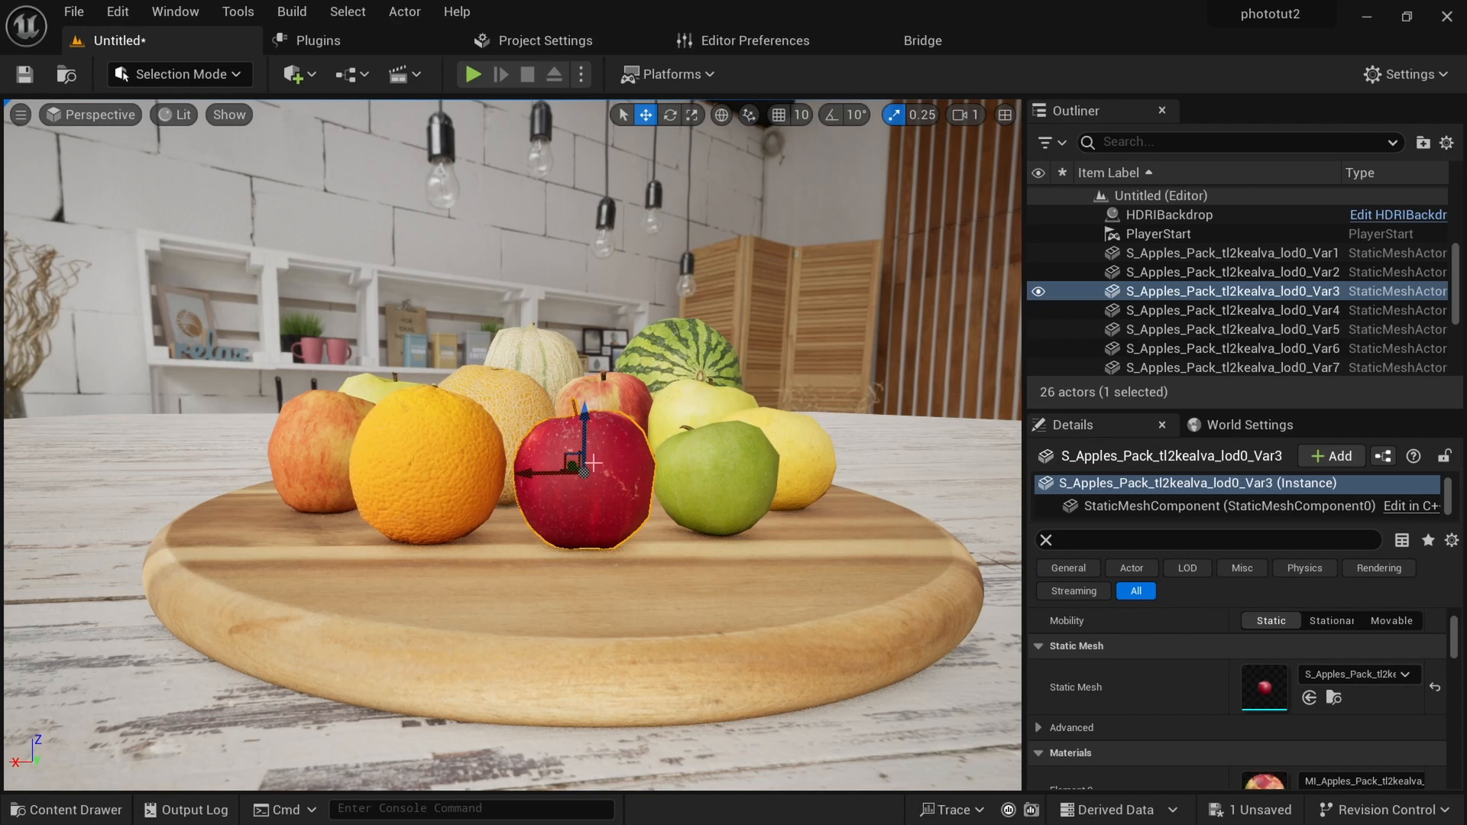
key(ctrl+s)
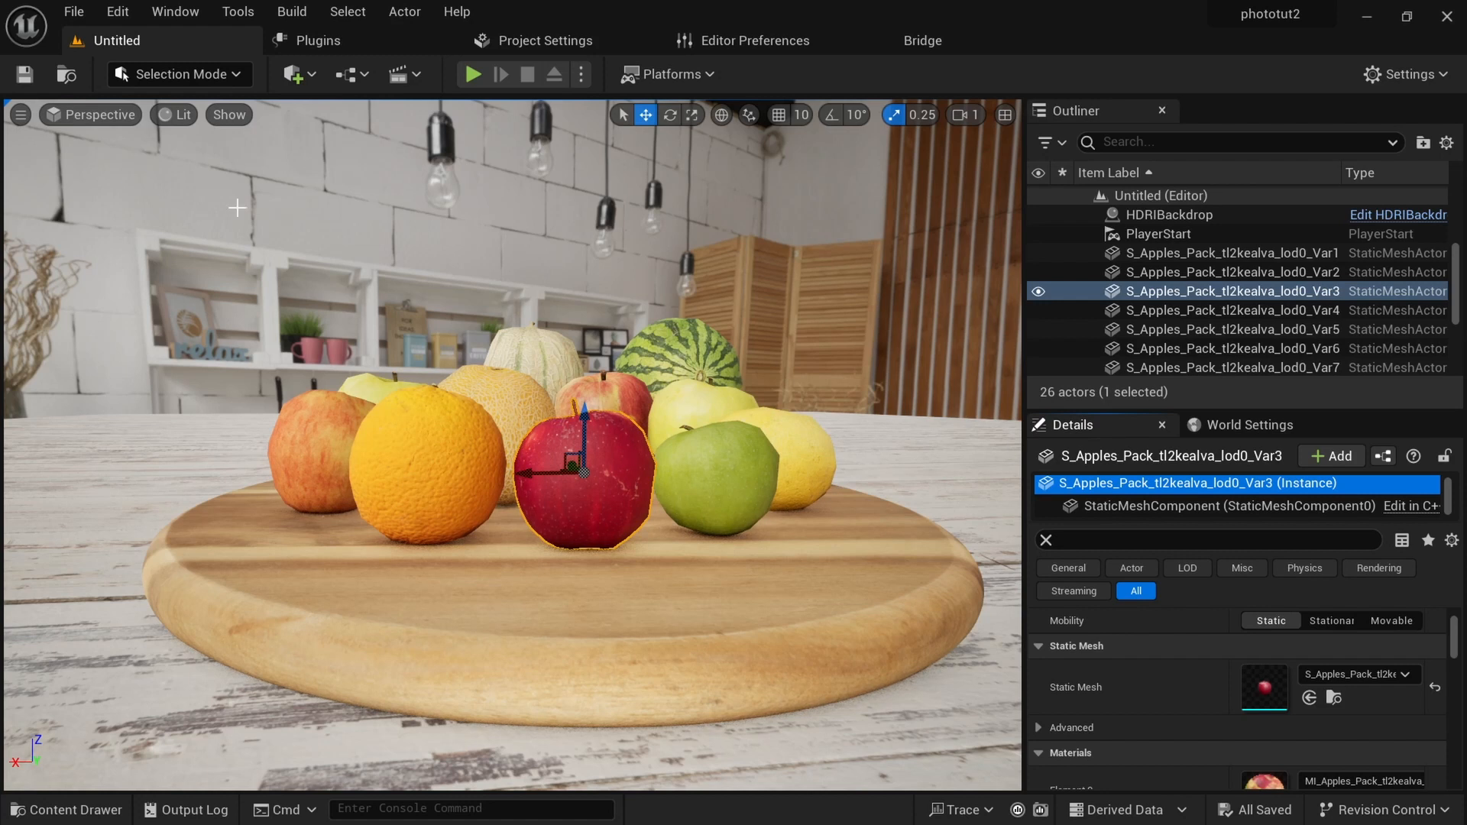
Create a Cine Camera Actor at the current viewport position.
click(21, 115)
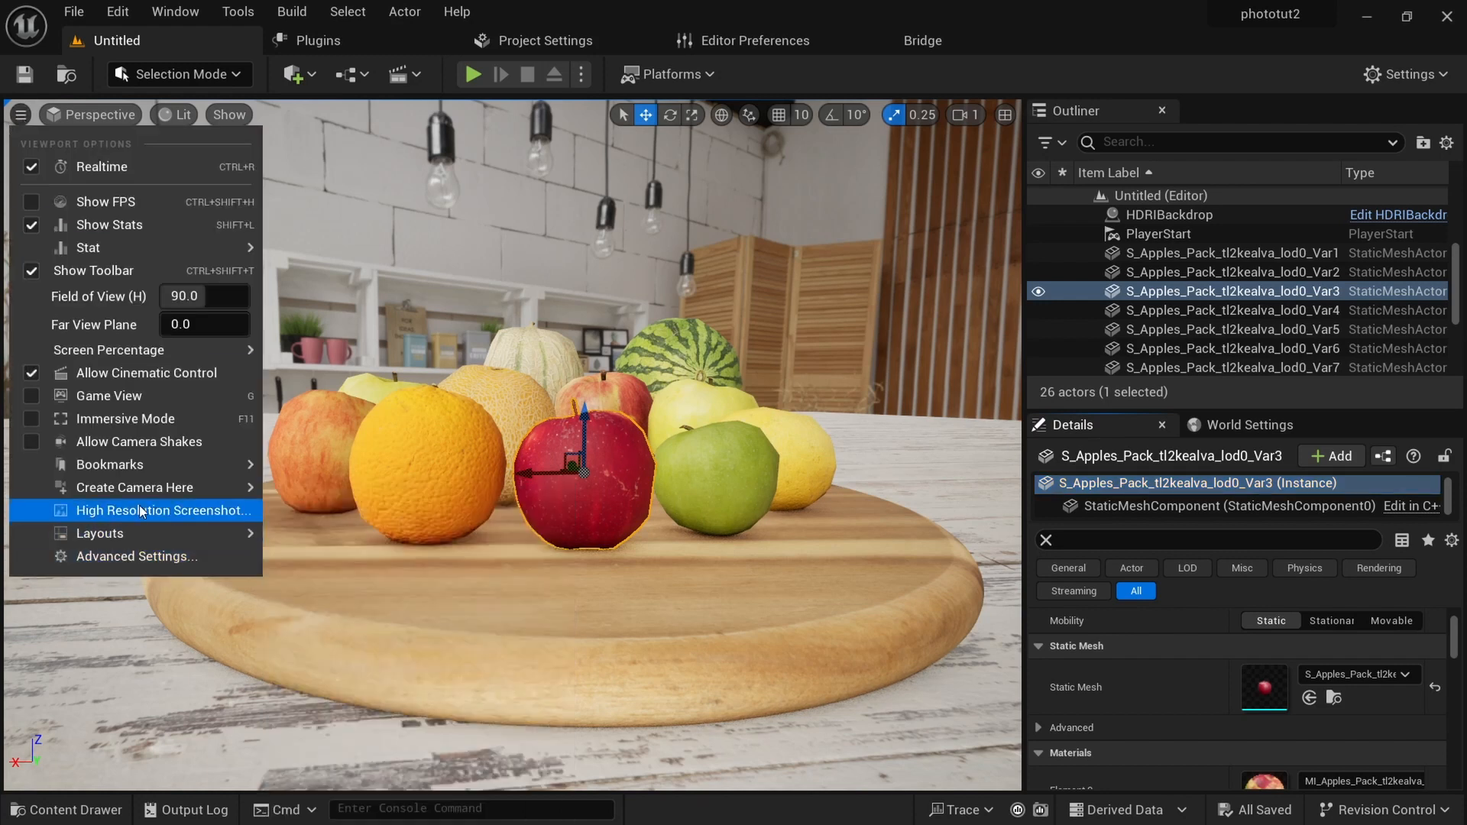
mouse_move(134, 494)
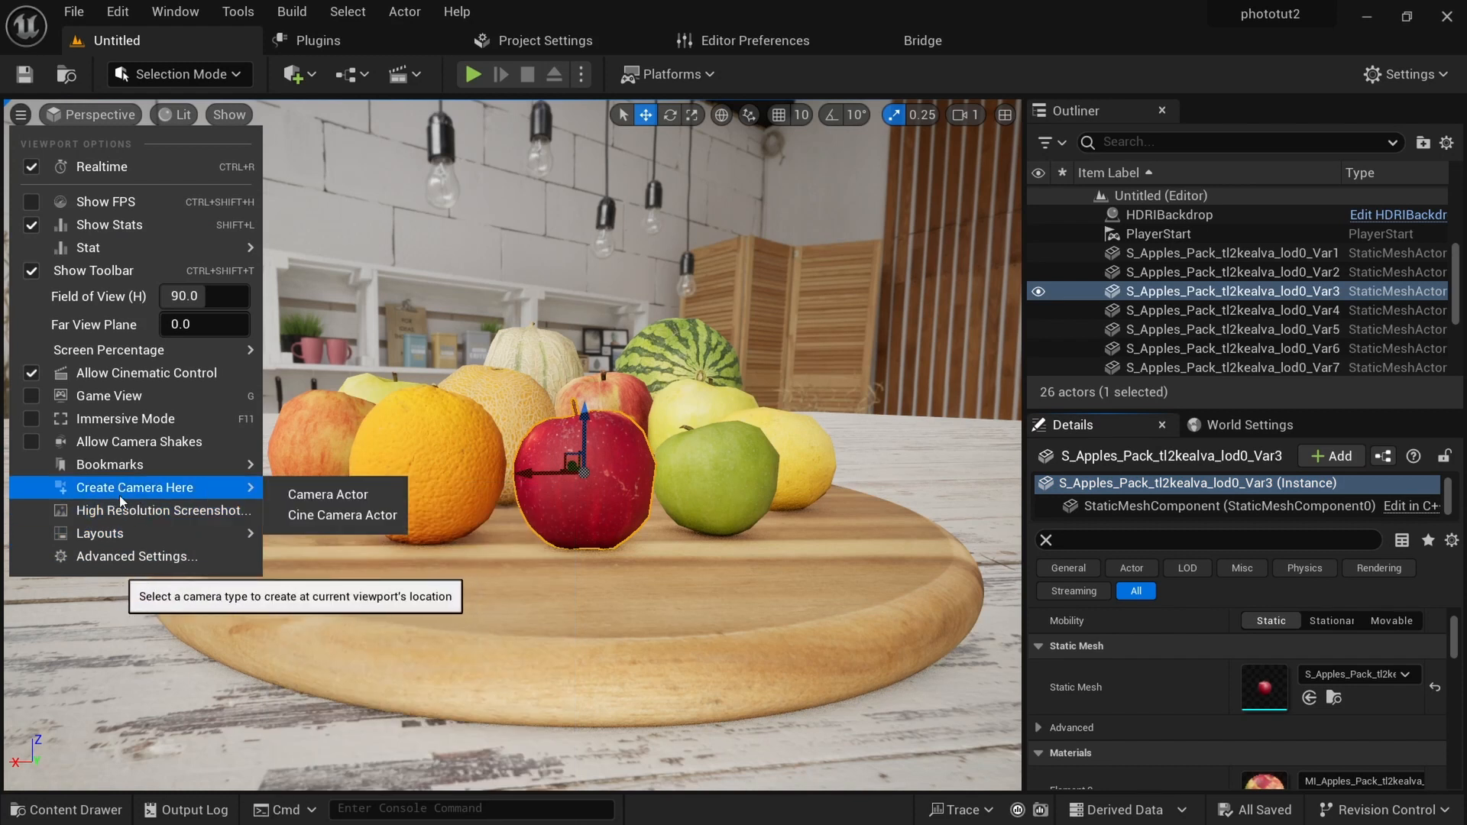
click(343, 516)
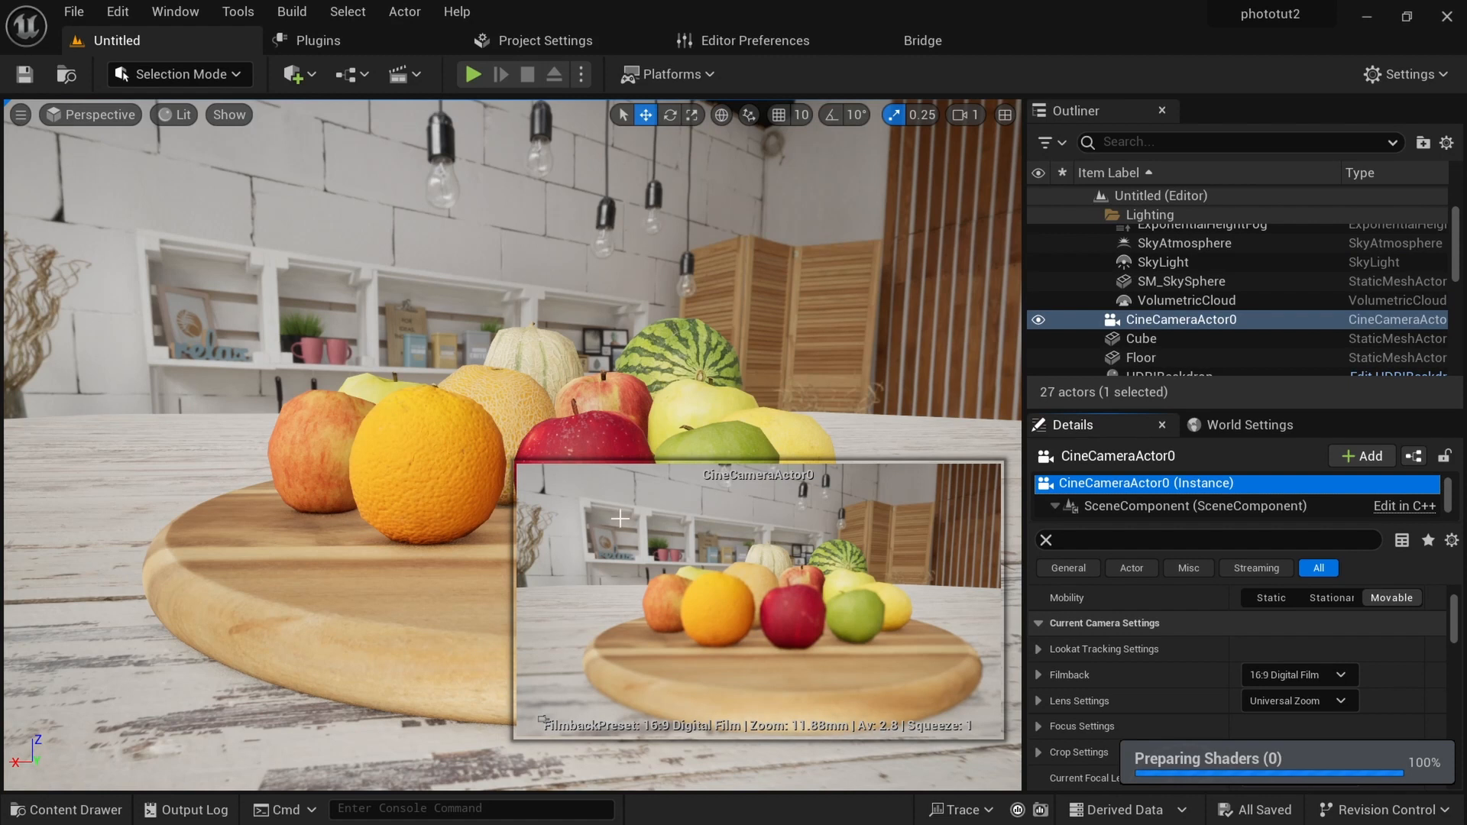
Add a Post Process Volume to the scene and enable its Infinite Extent (Unbound) option.
click(313, 83)
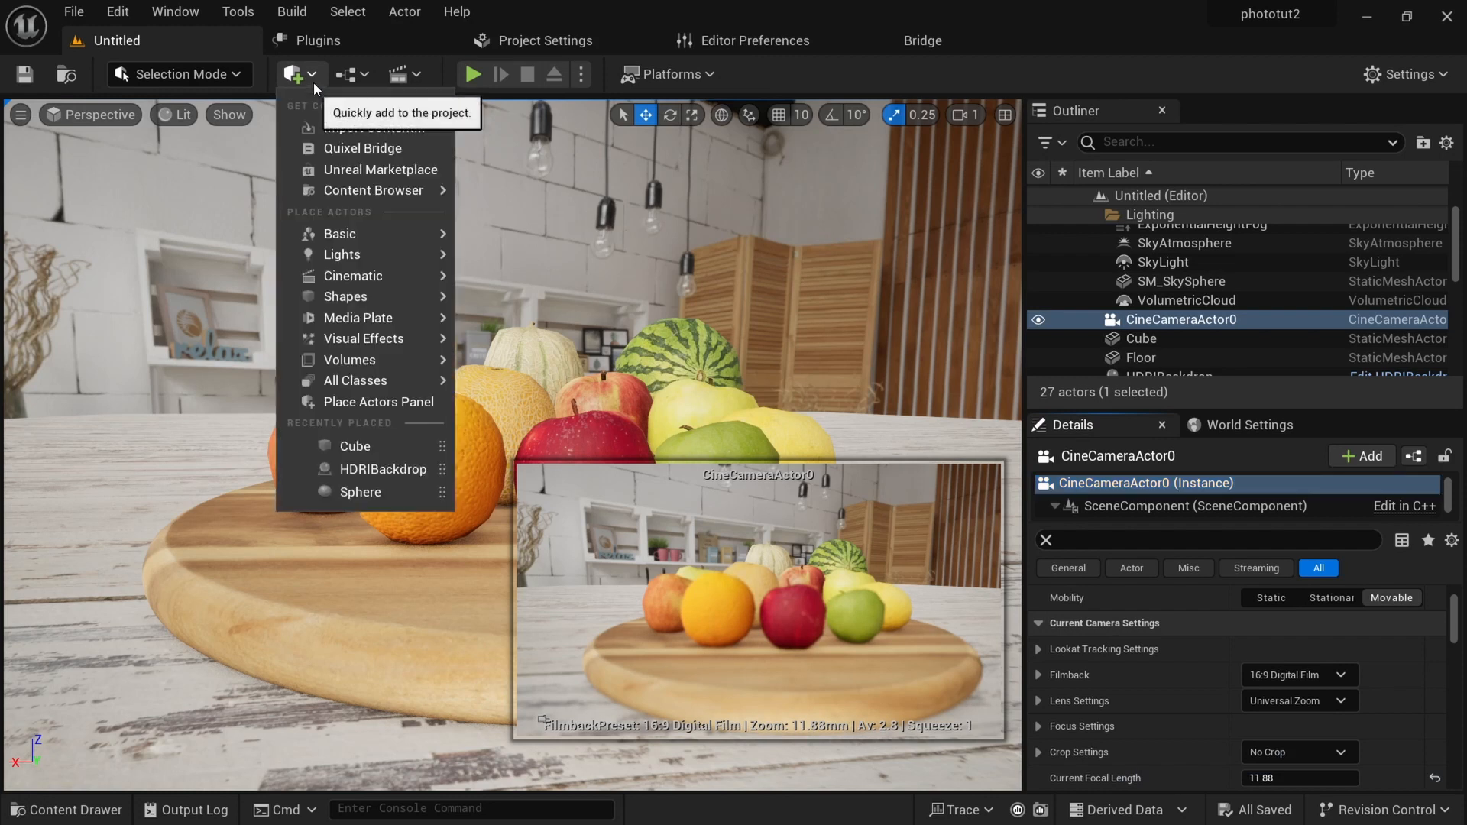
mouse_move(348, 327)
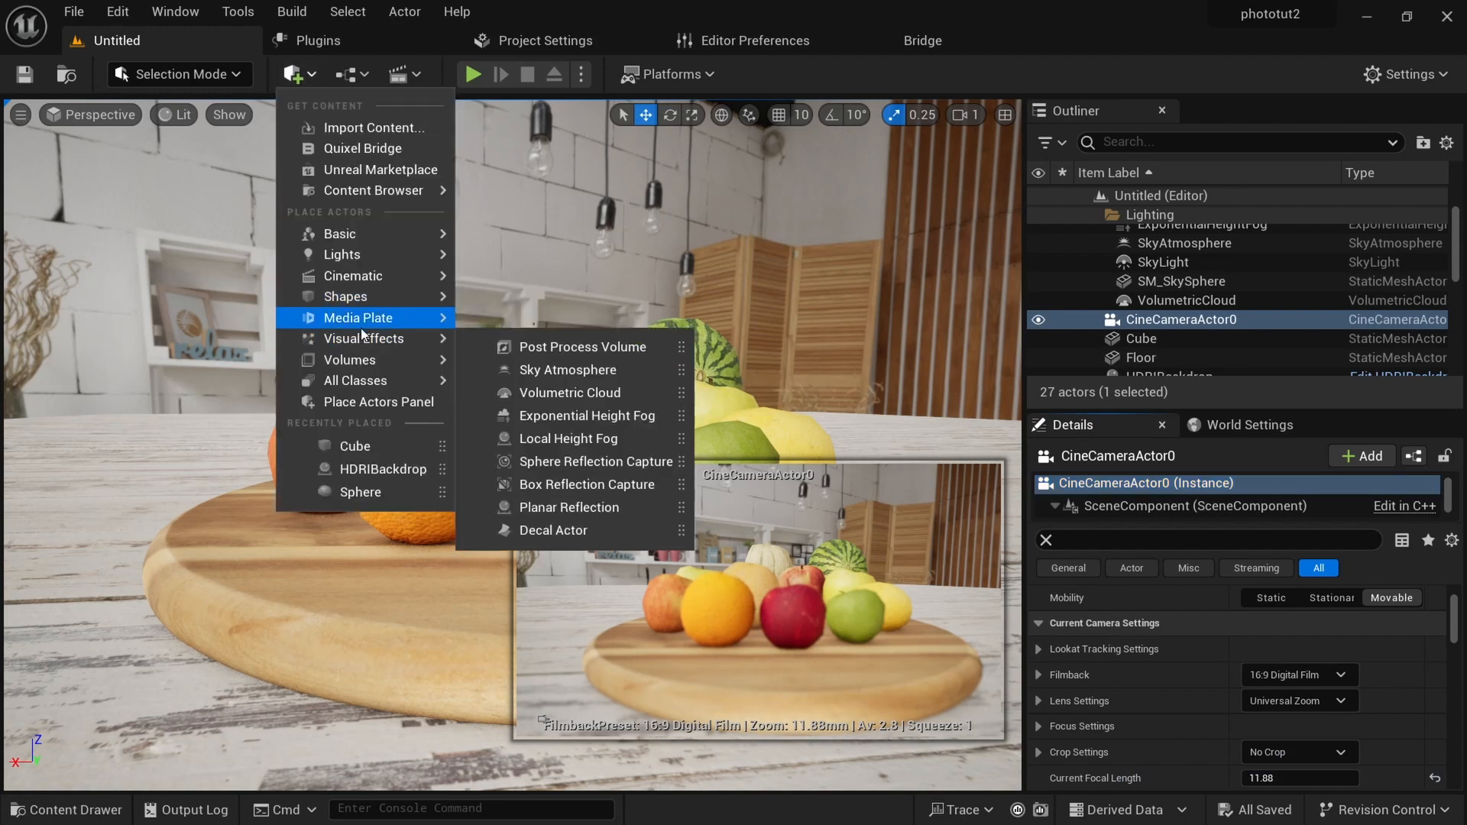
click(569, 347)
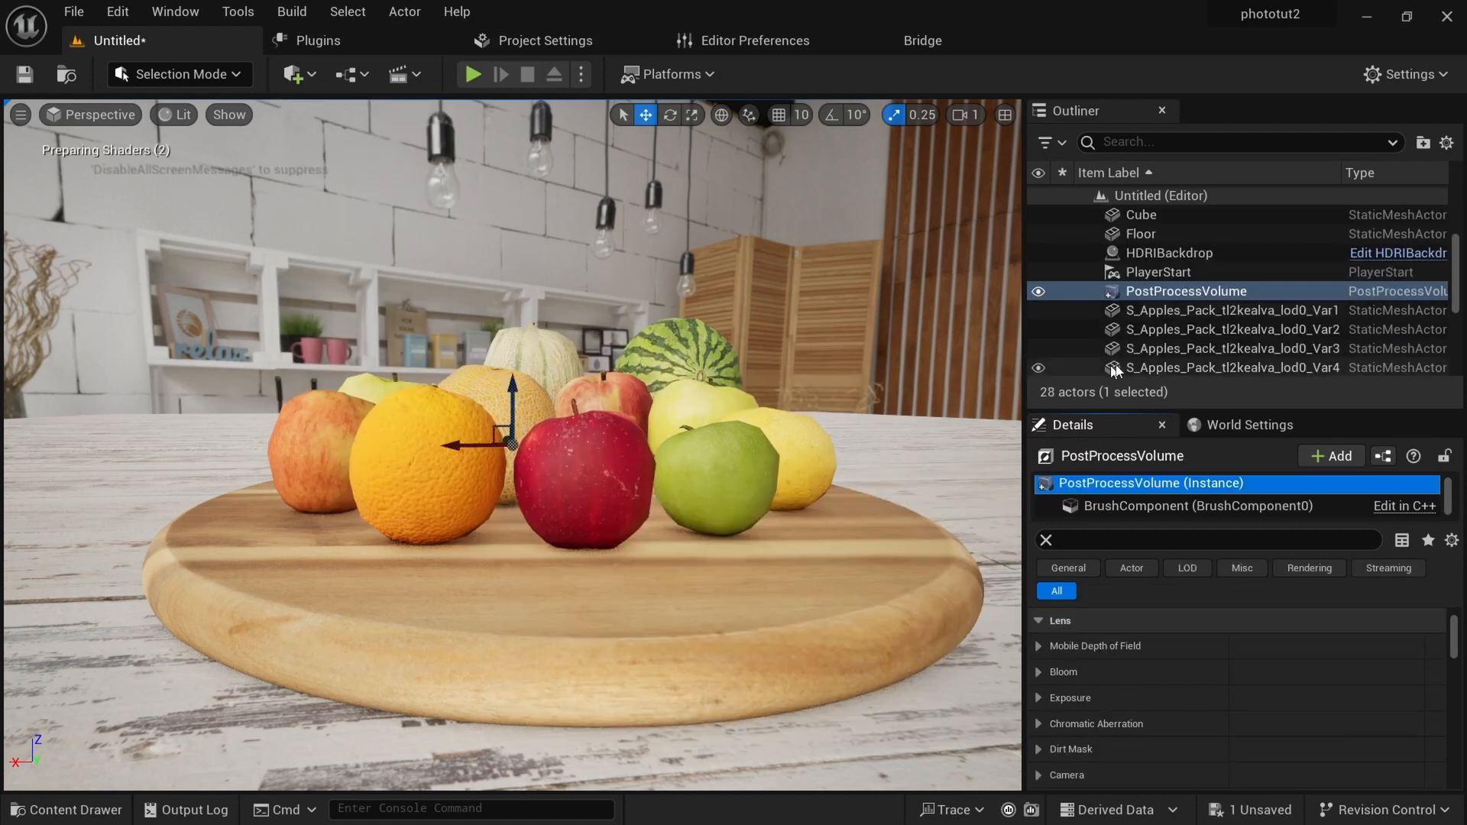
click(1115, 537)
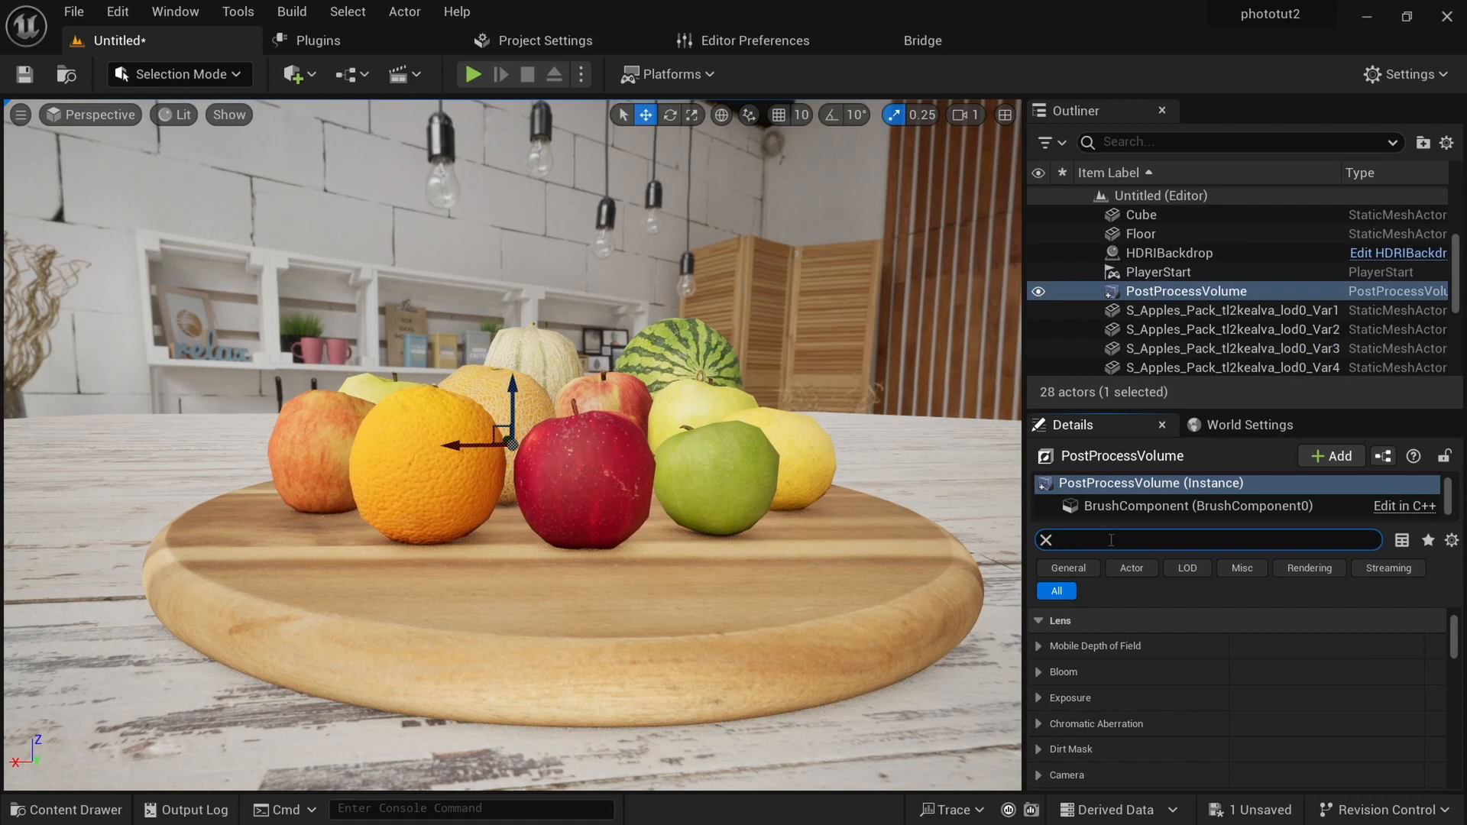
text(infi)
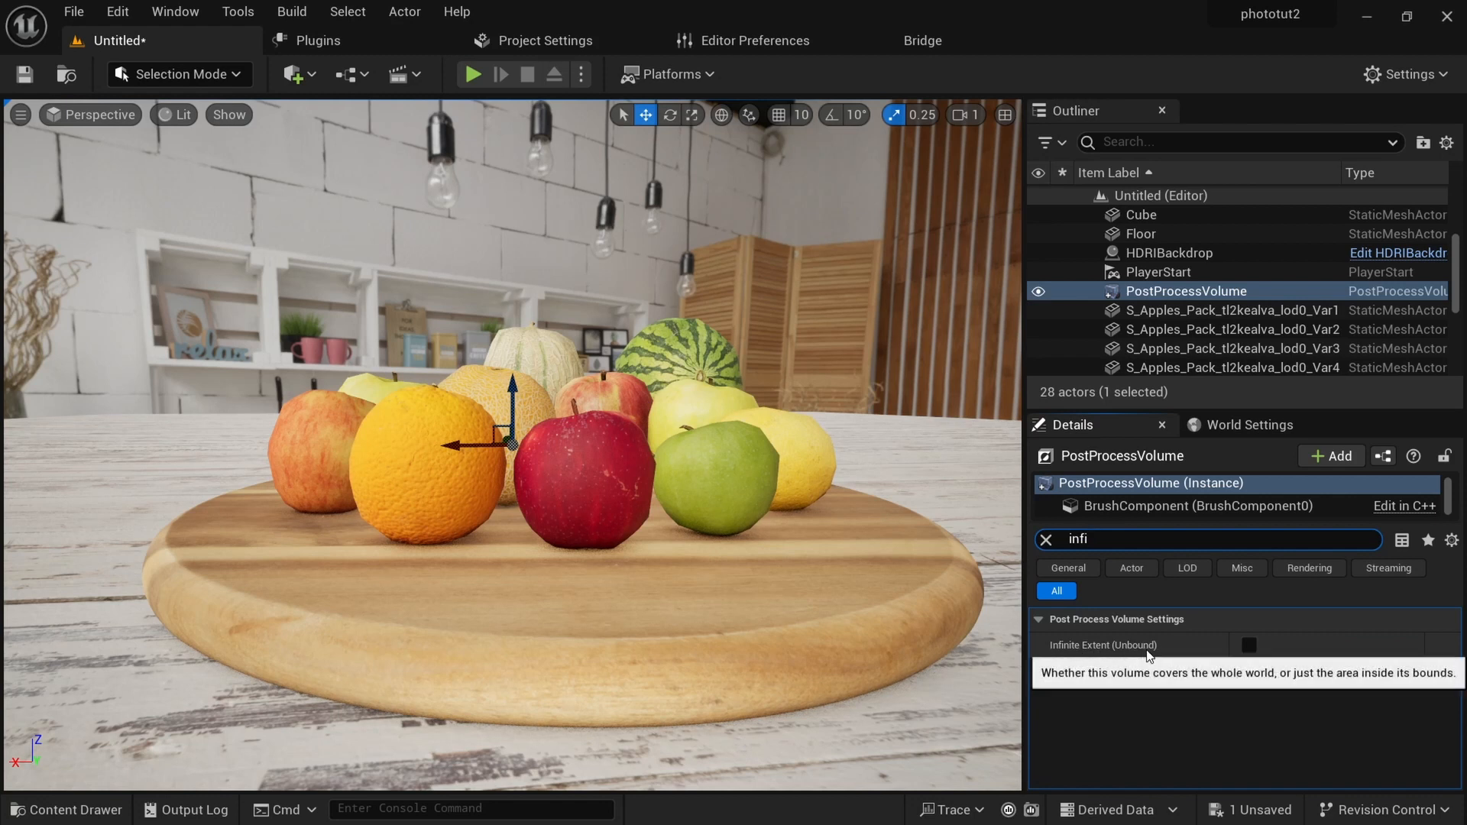
click(1249, 646)
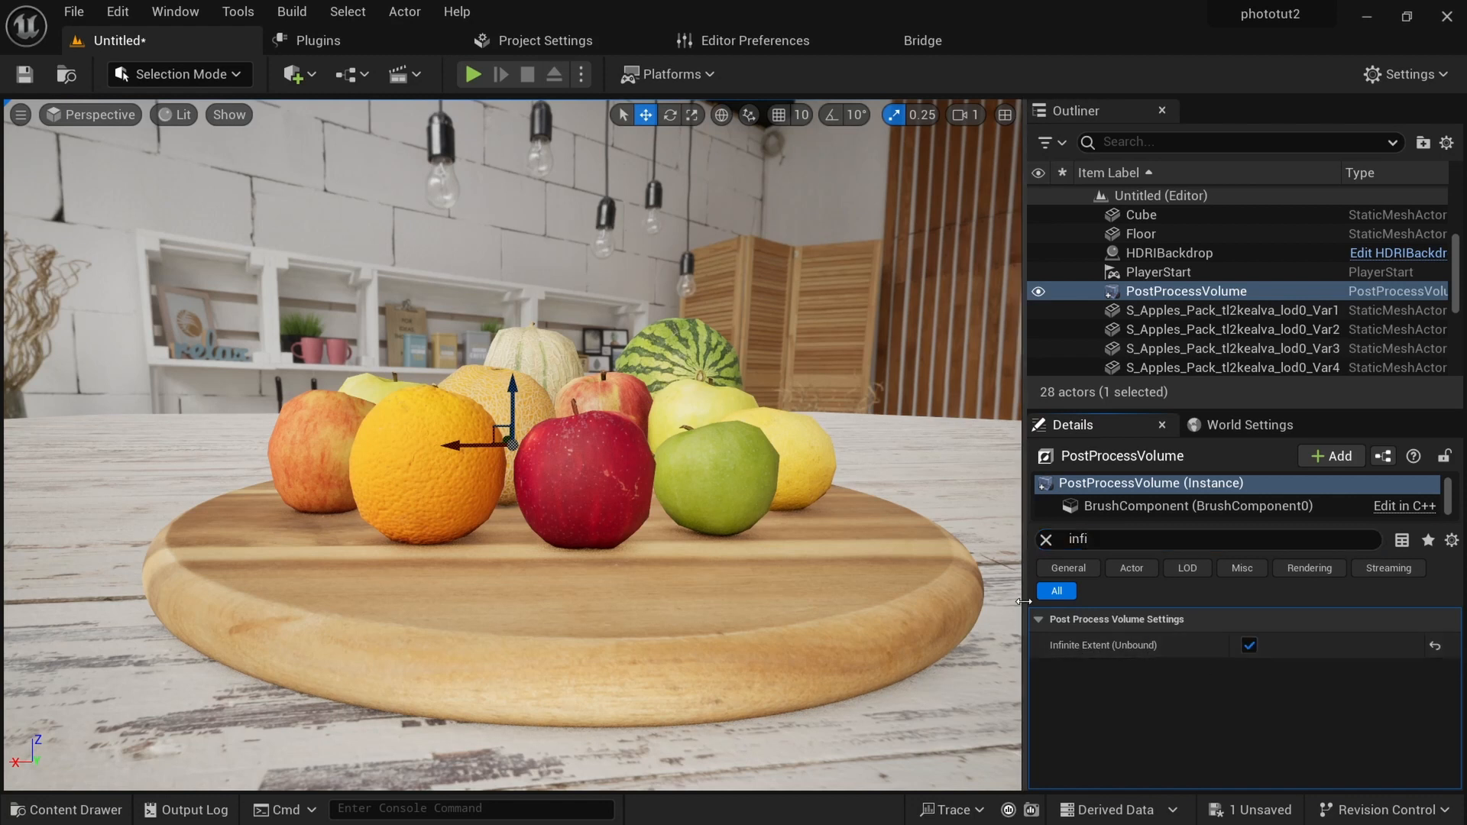
click(1047, 540)
Override the volume's exposure with Metering Mode set to Manual and Exposure Compensation raised to about 10.6.
scroll(1125, 692, down, 1)
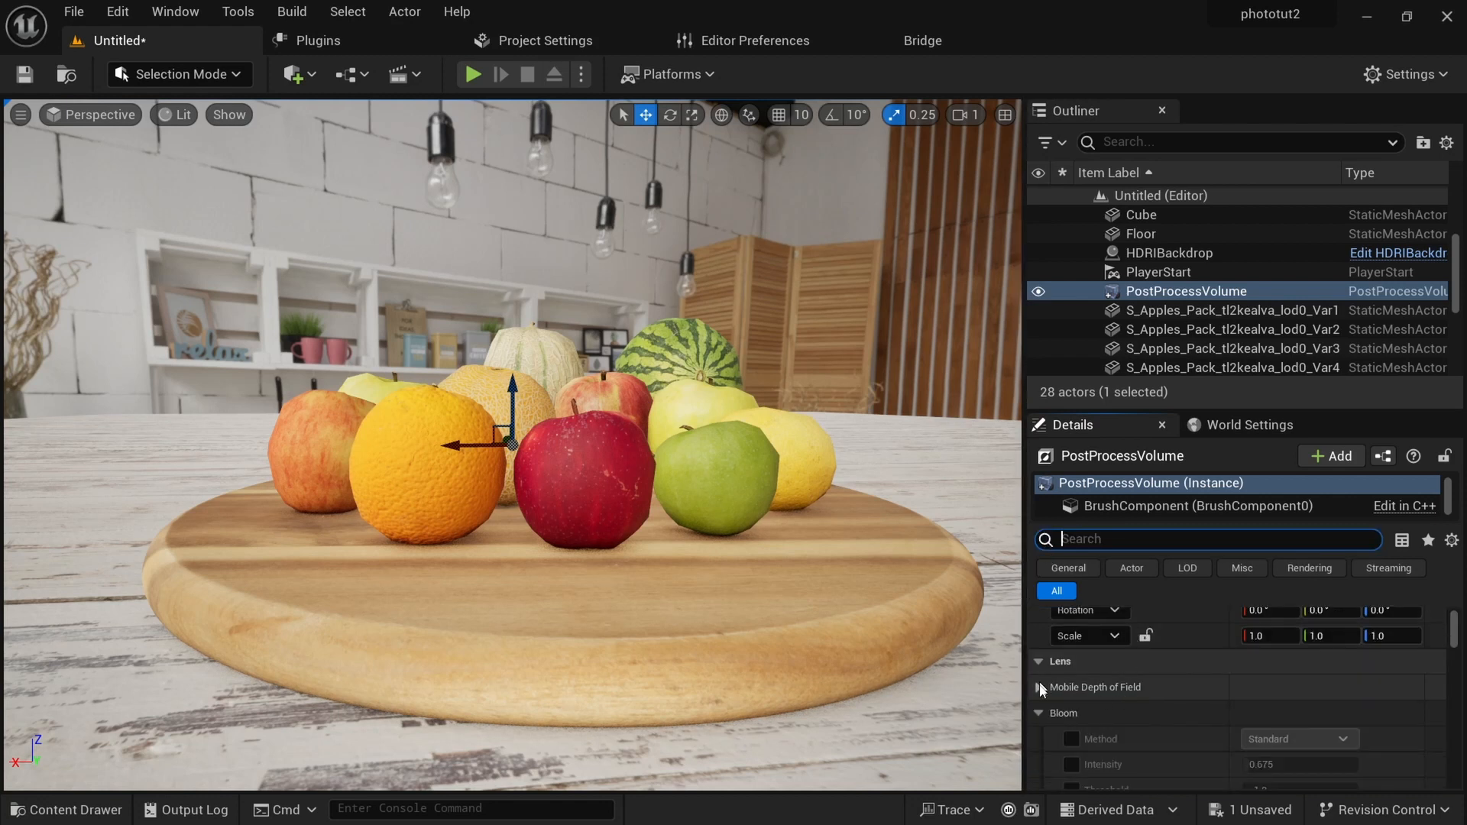
click(1043, 715)
scroll(1043, 711, down, 1)
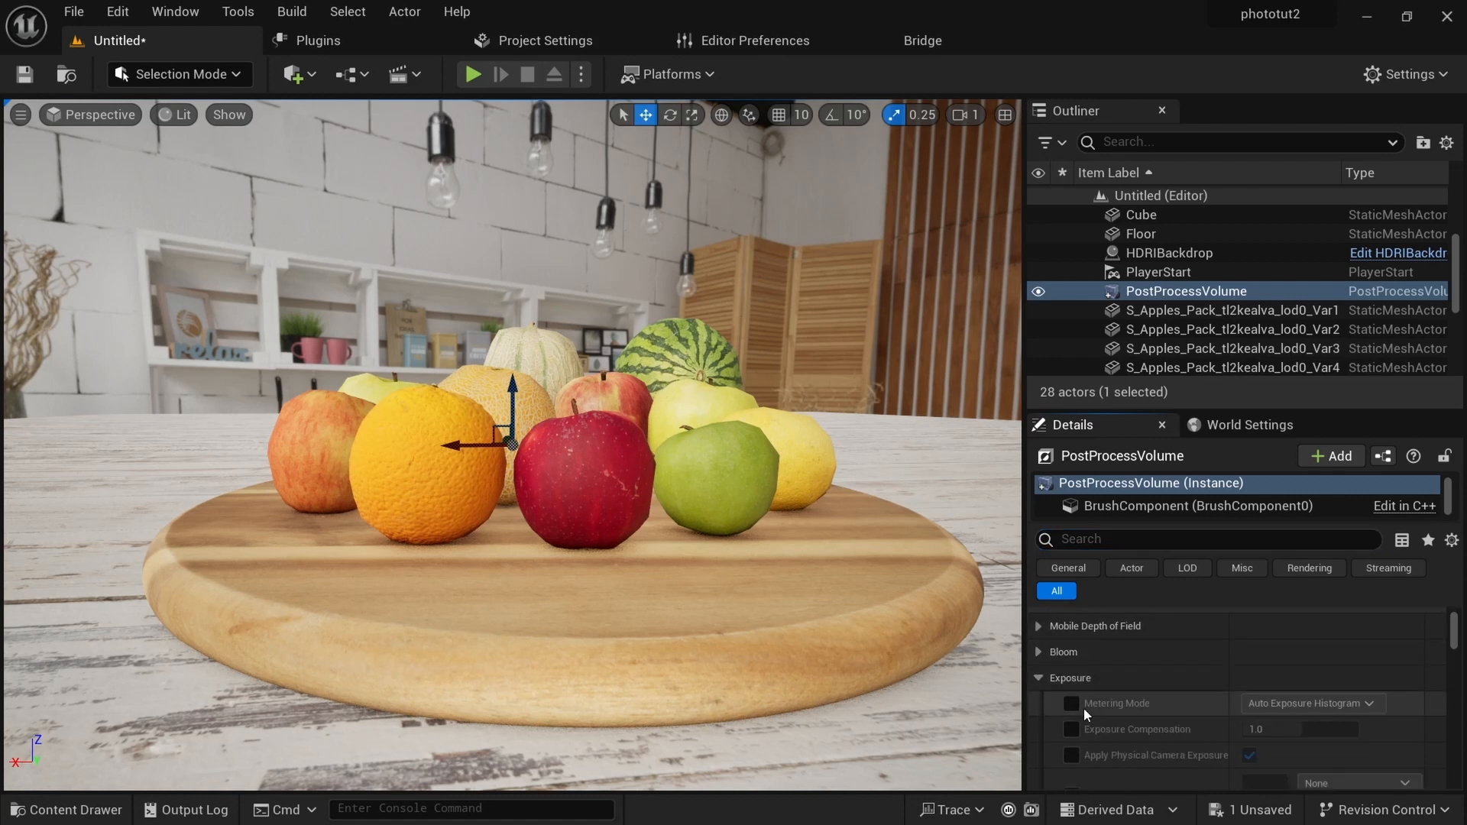
click(1072, 704)
click(1072, 729)
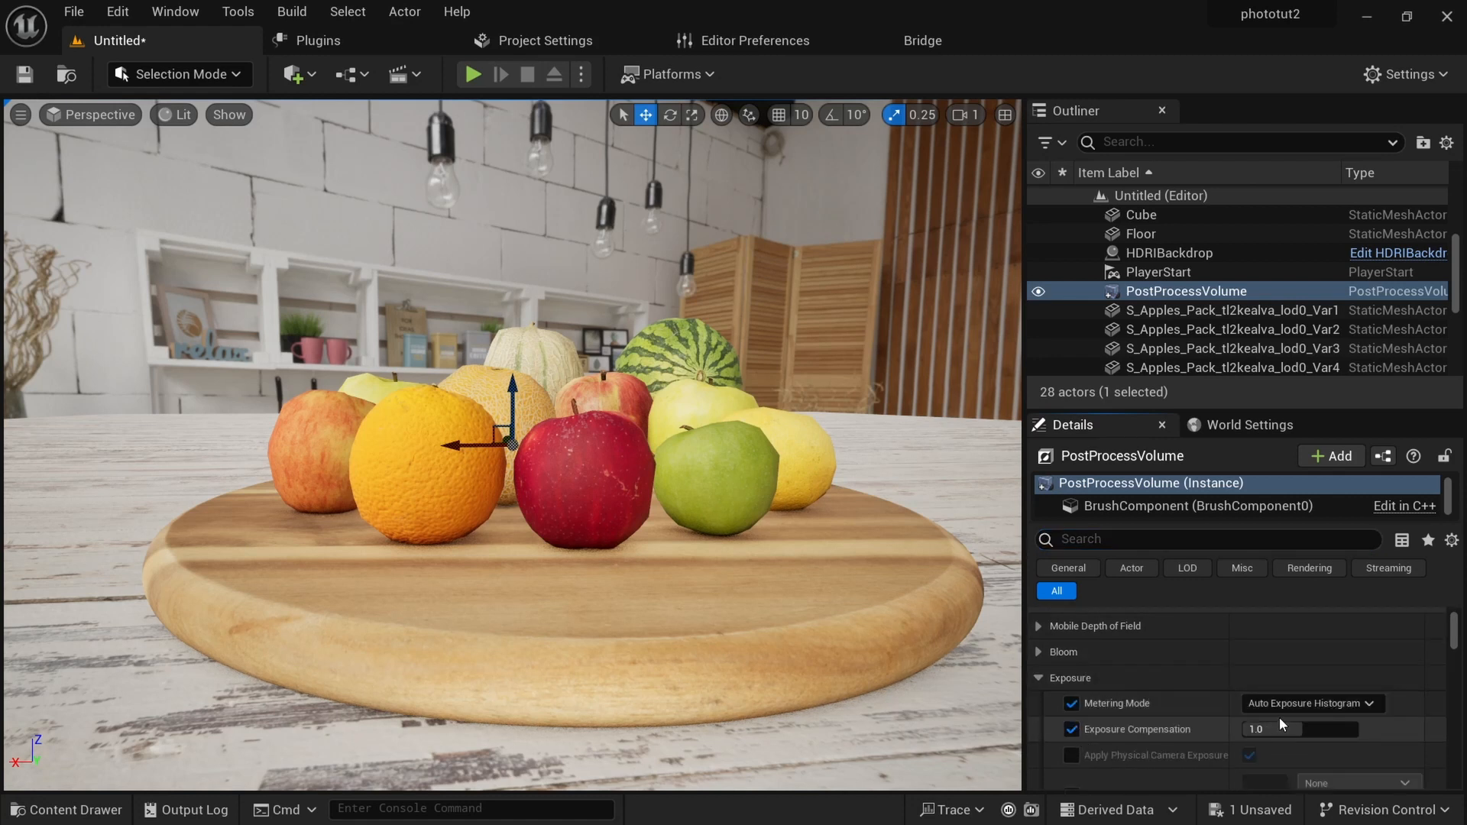
click(1292, 704)
click(1262, 748)
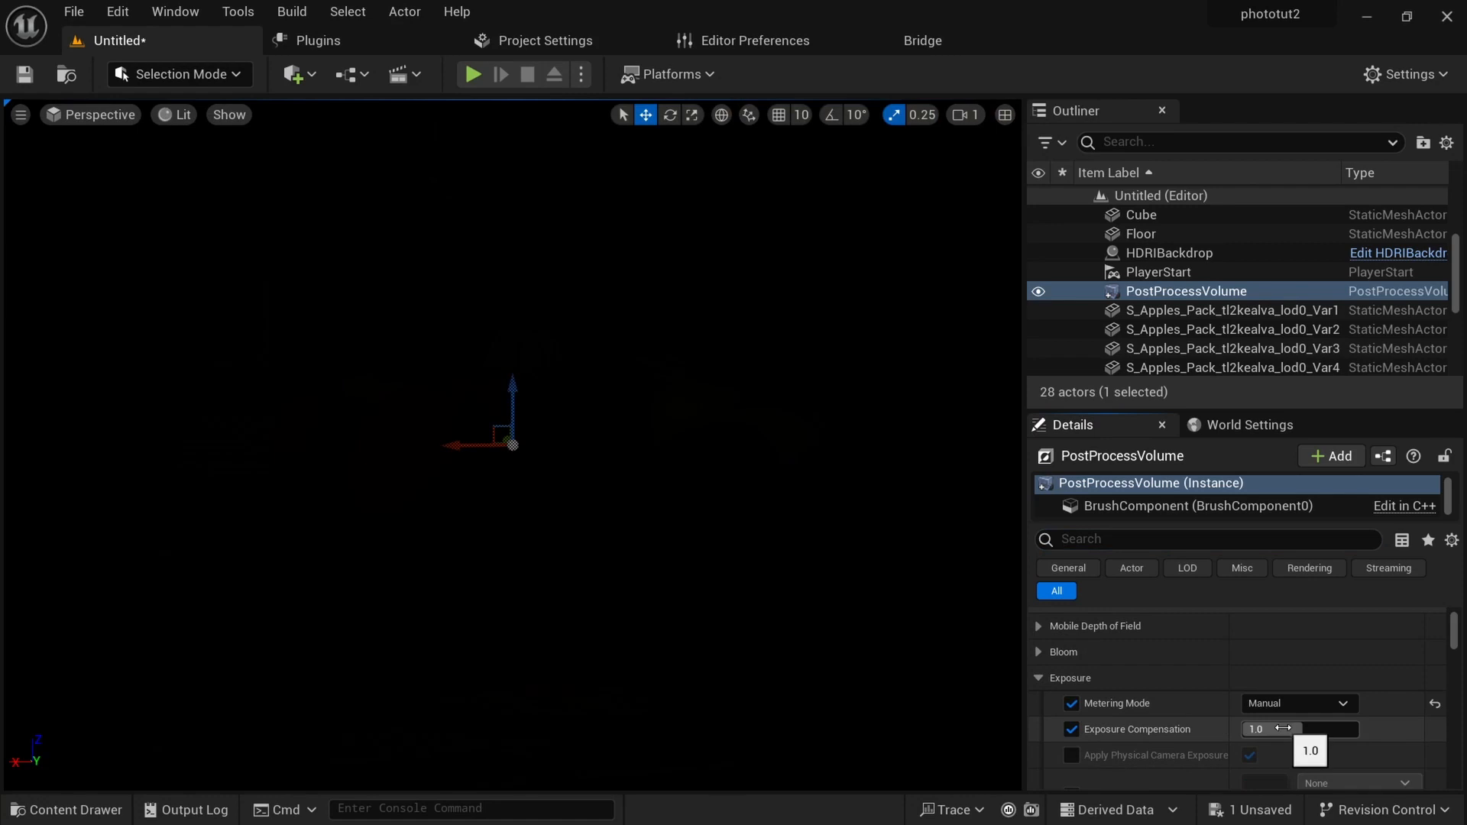
drag(1265, 730, 1340, 730)
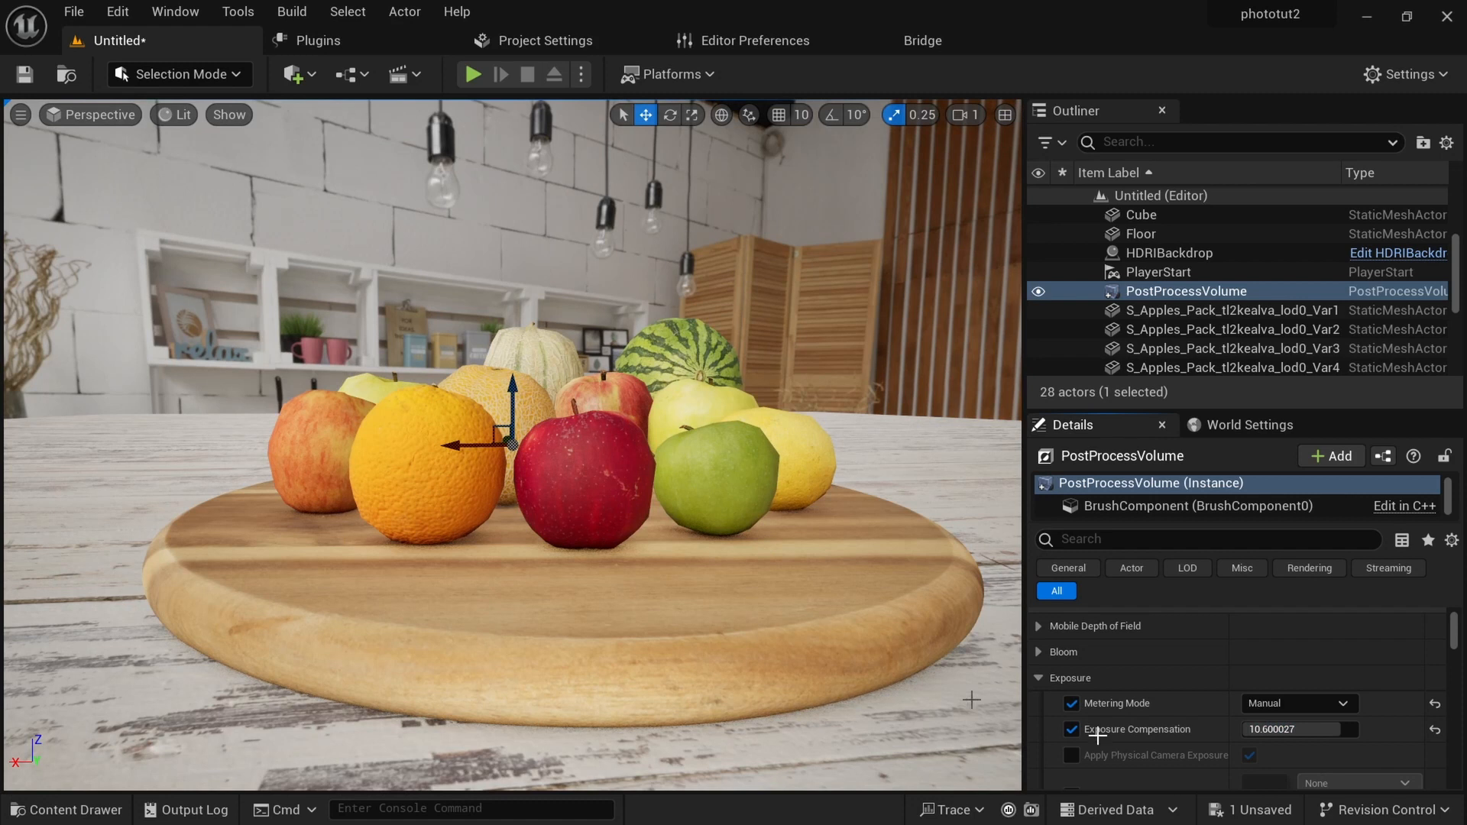
click(1280, 729)
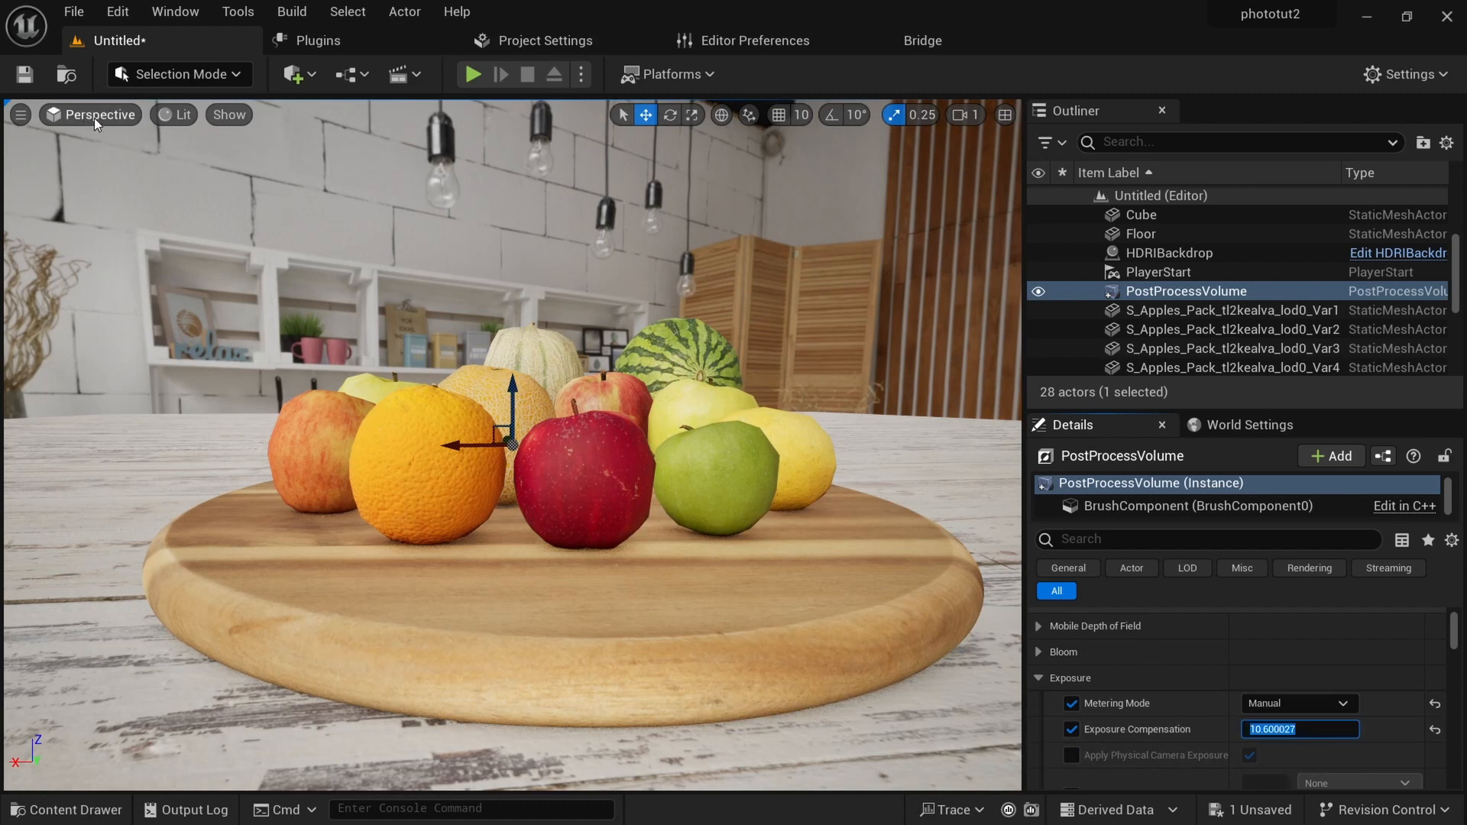
Override the exposure metering mode on CineCameraActor0 with Manual and enable its exposure compensation override.
scroll(1159, 278, up, 2)
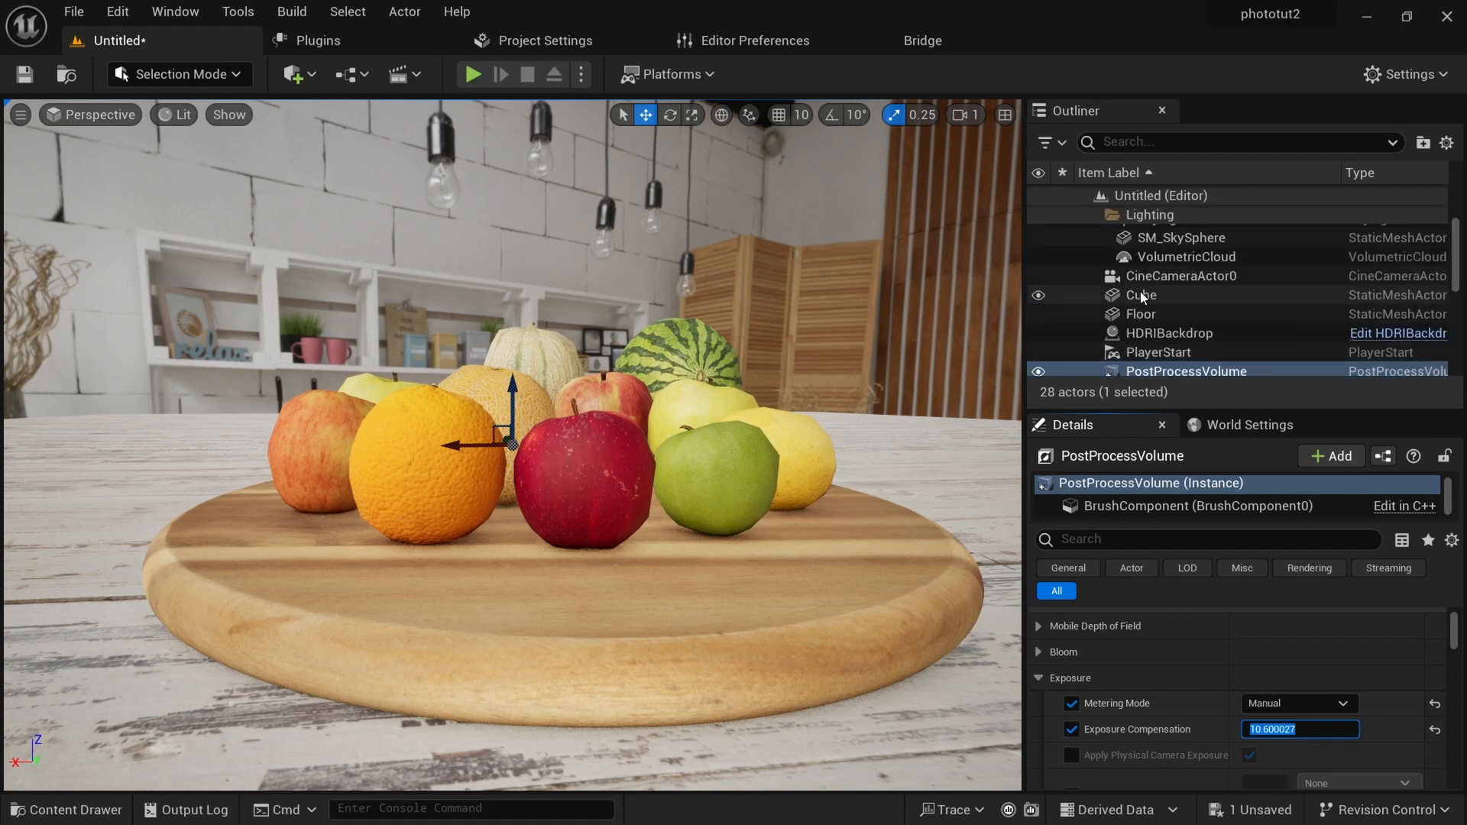
click(1153, 279)
scroll(1154, 701, down, 3)
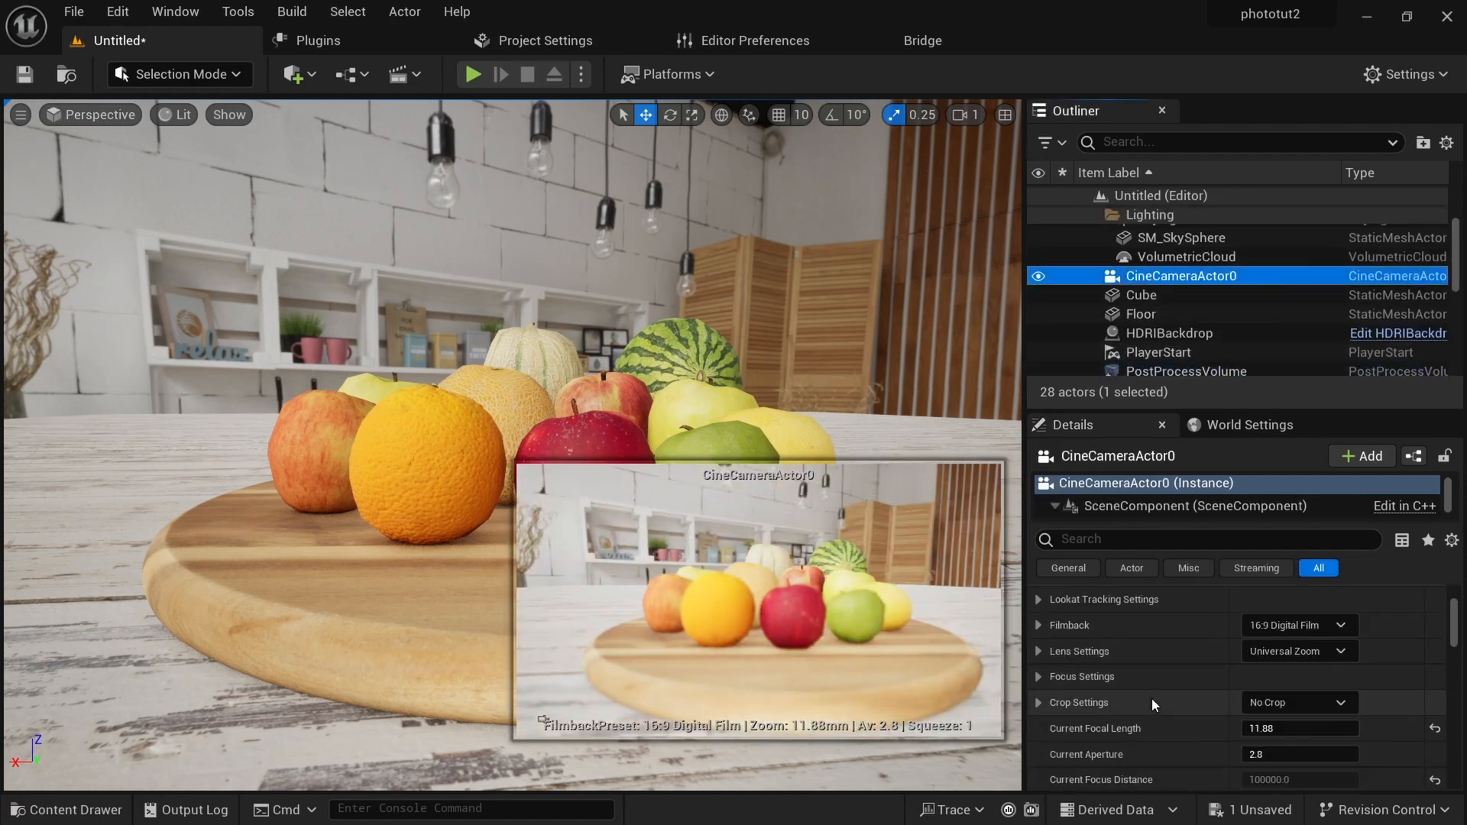
scroll(1153, 699, down, 10)
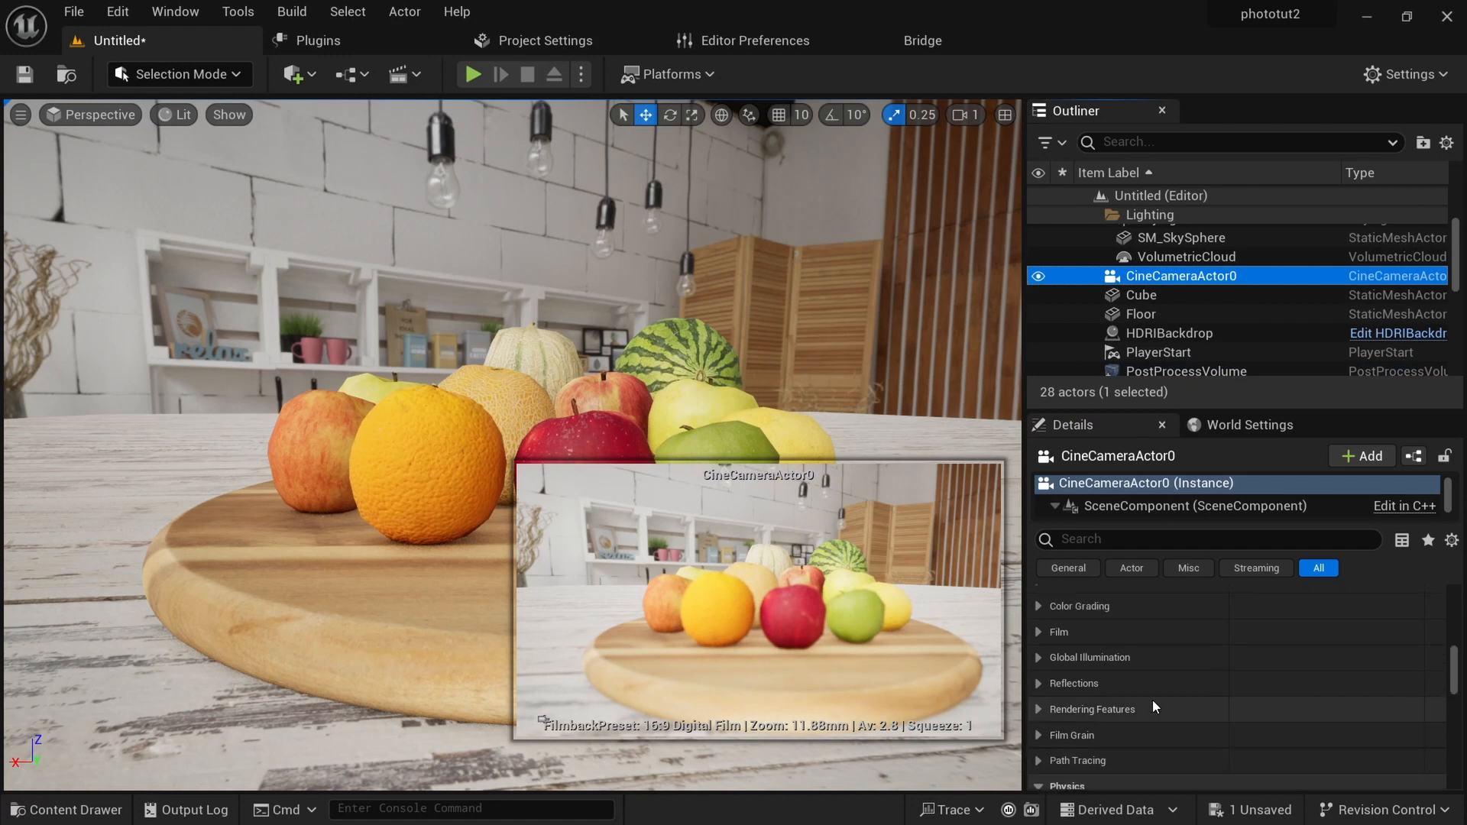
scroll(1037, 648, up, 1)
click(1038, 643)
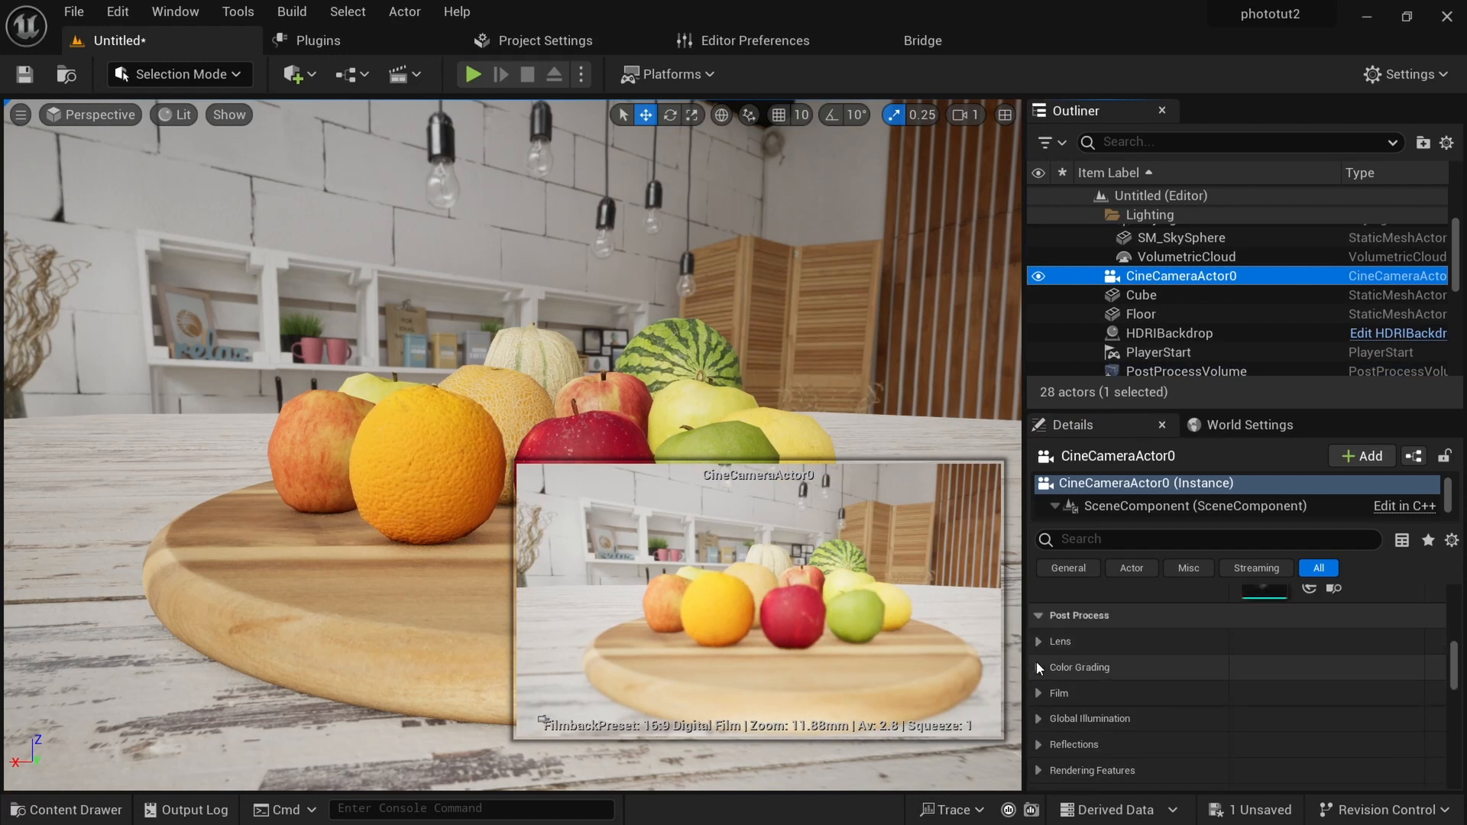
click(1054, 719)
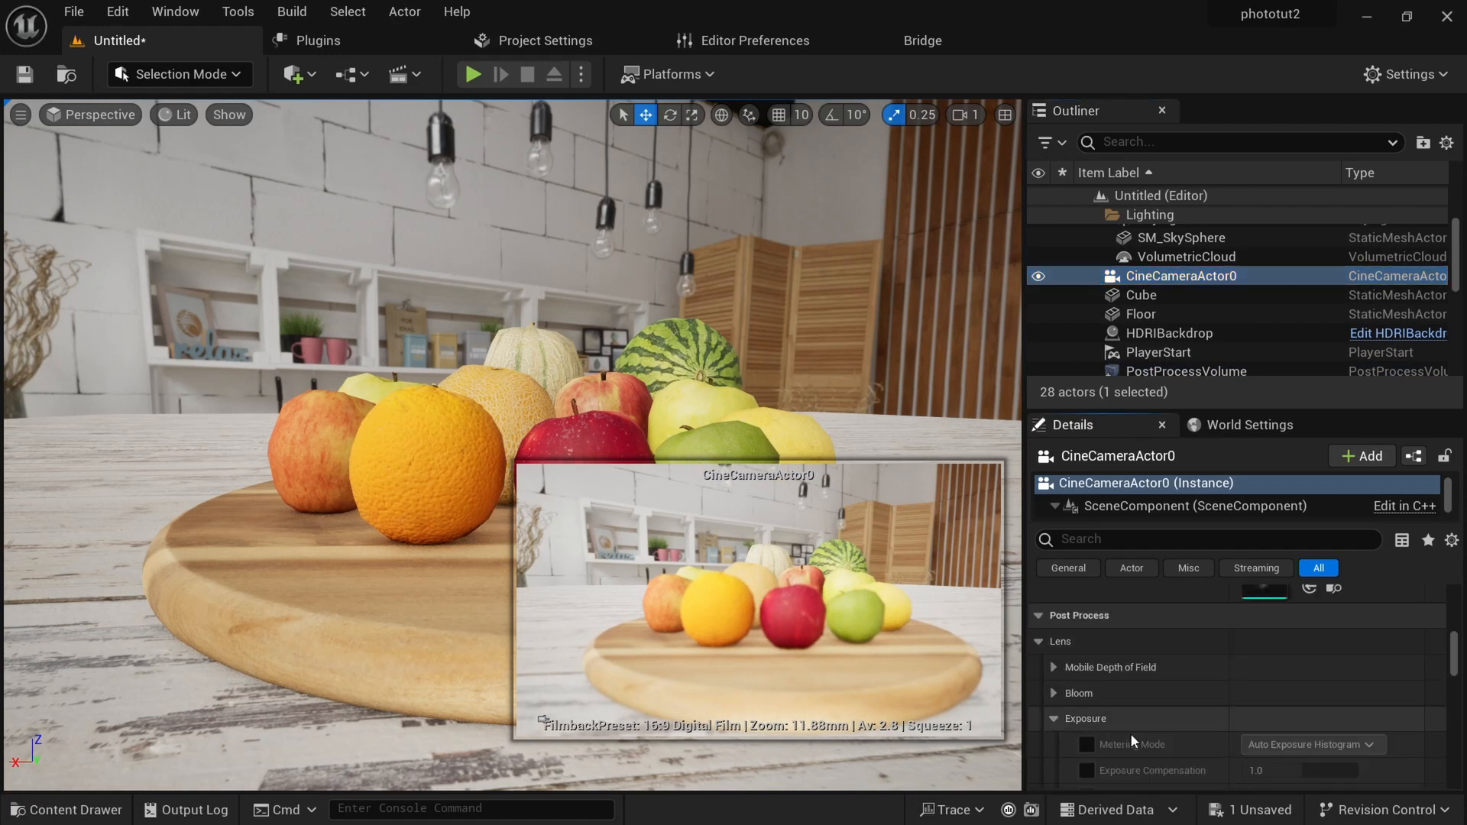
click(1087, 745)
click(1087, 770)
click(1269, 742)
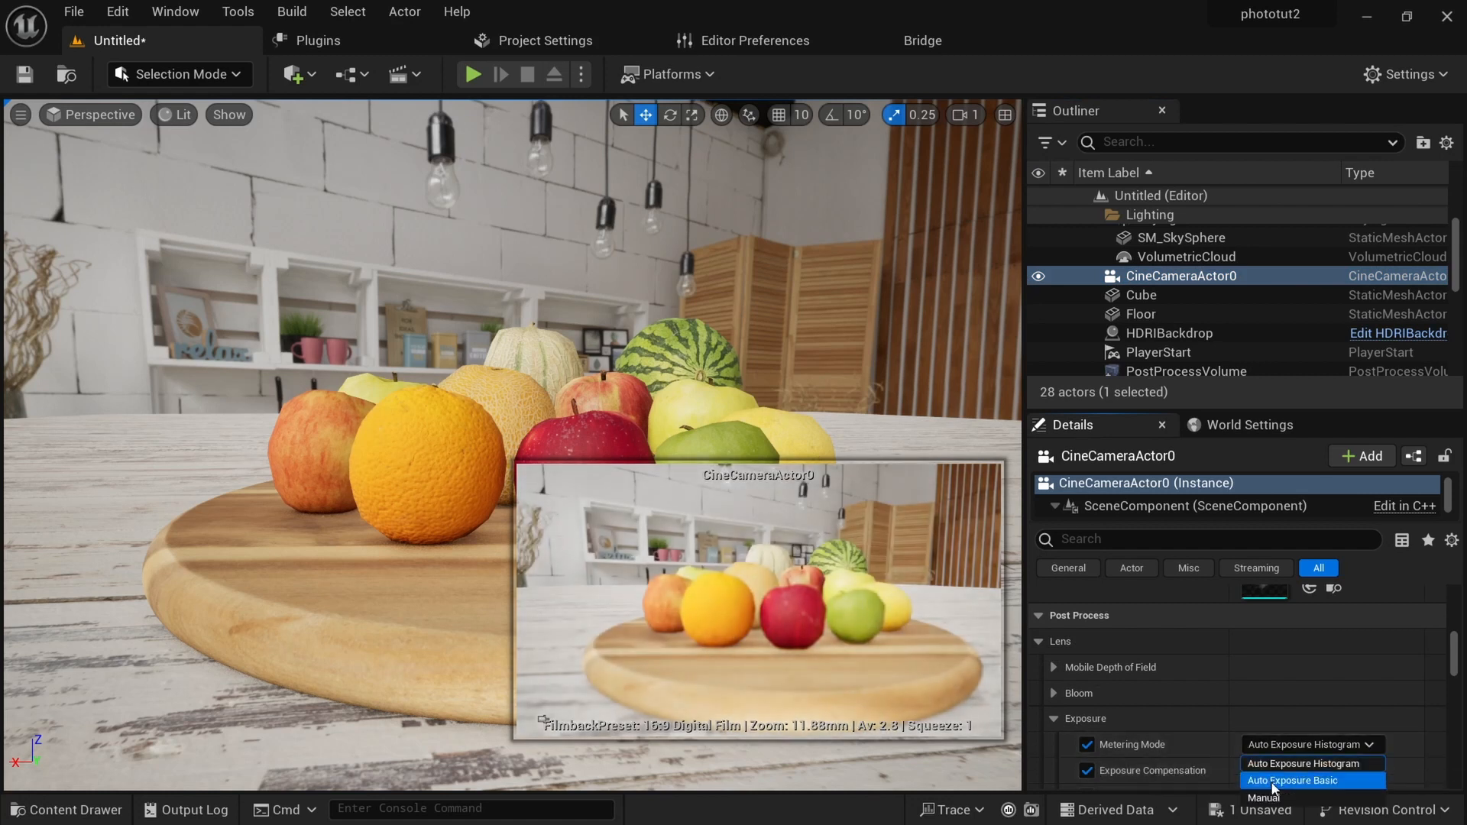
click(1275, 798)
scroll(1275, 765, down, 1)
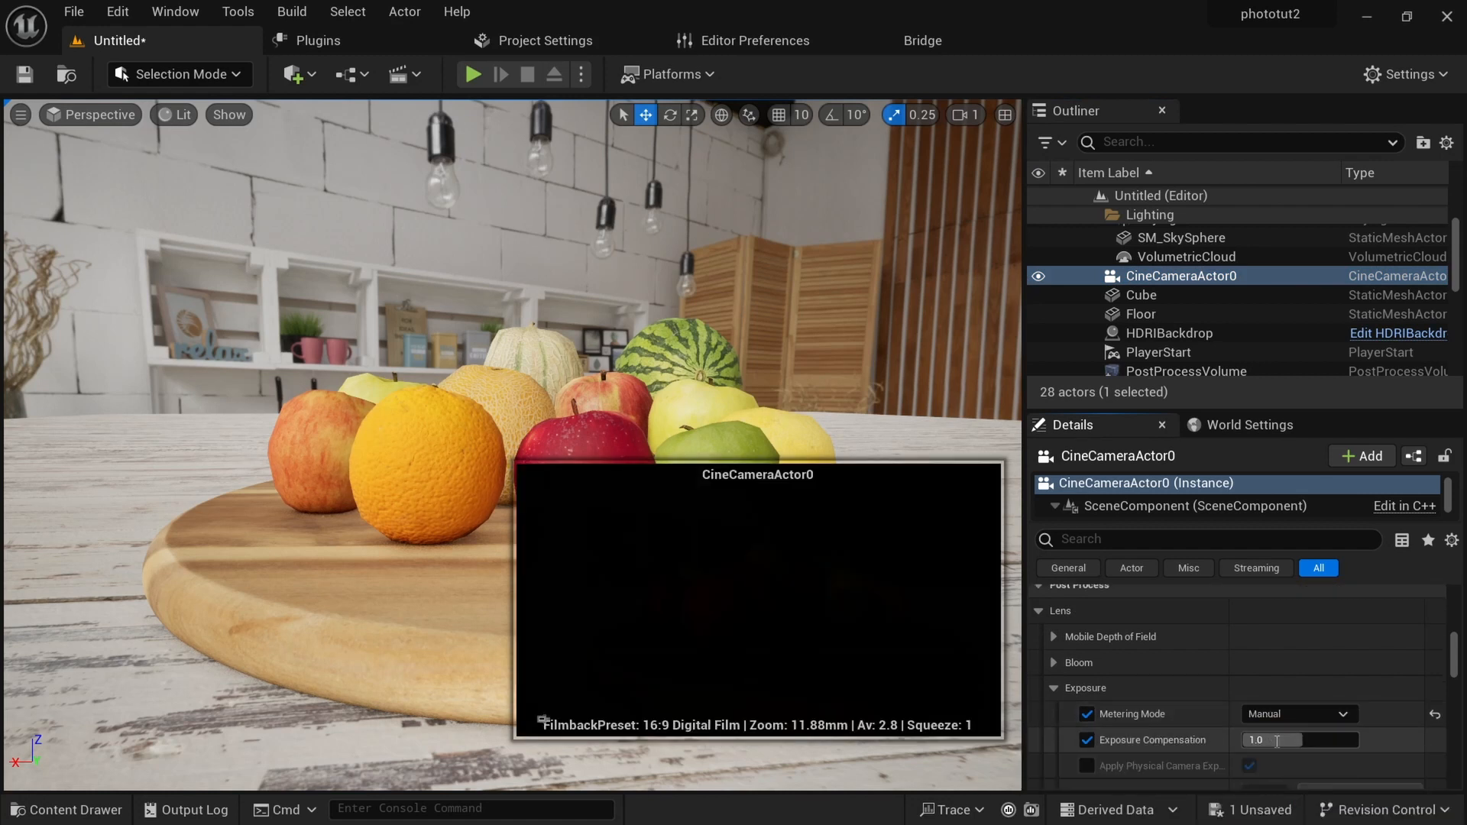
Set the cine camera's Exposure Compensation to 10.600027.
click(1276, 740)
text(10.600027)
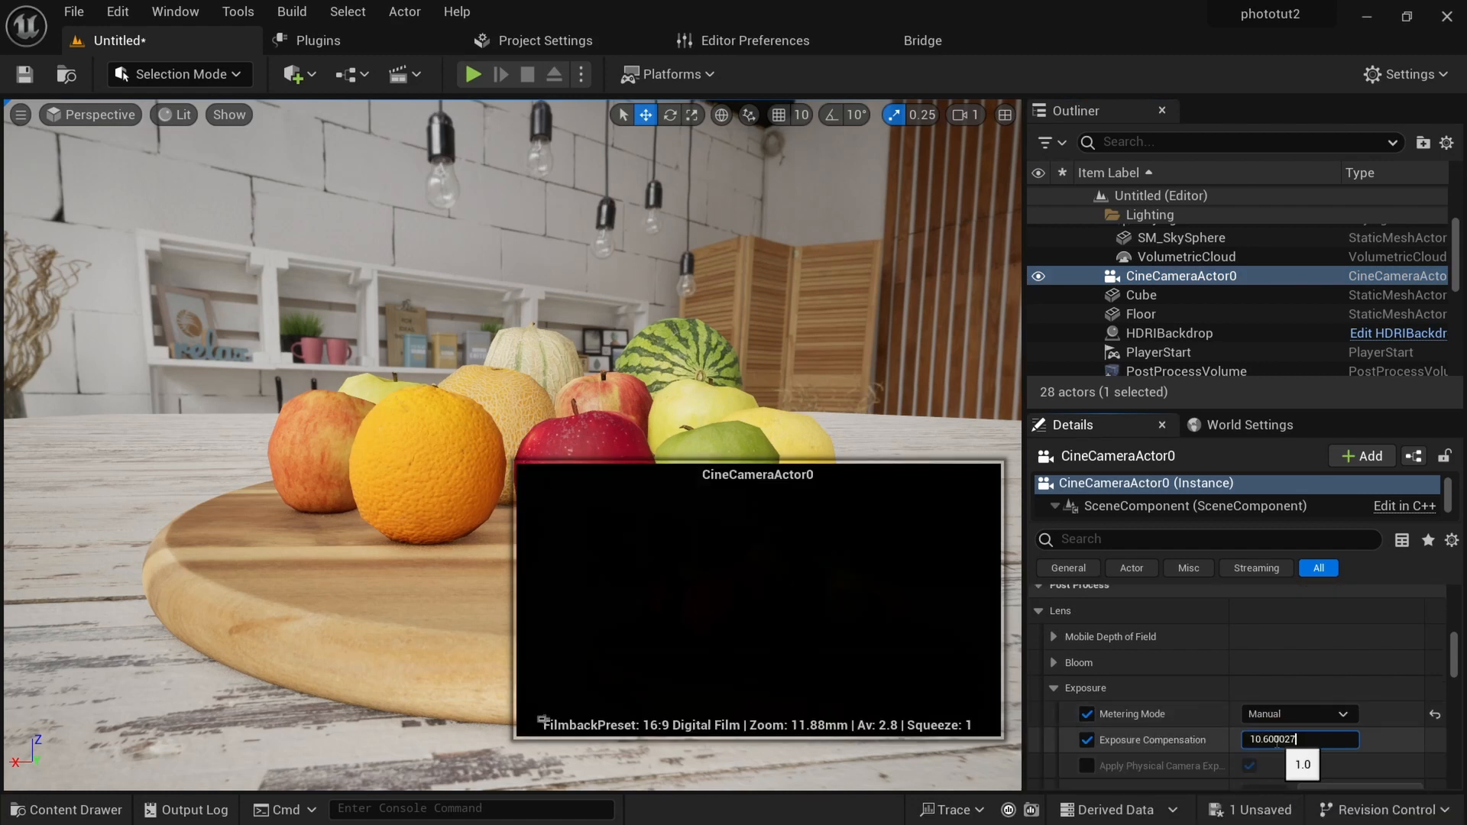
key(Return)
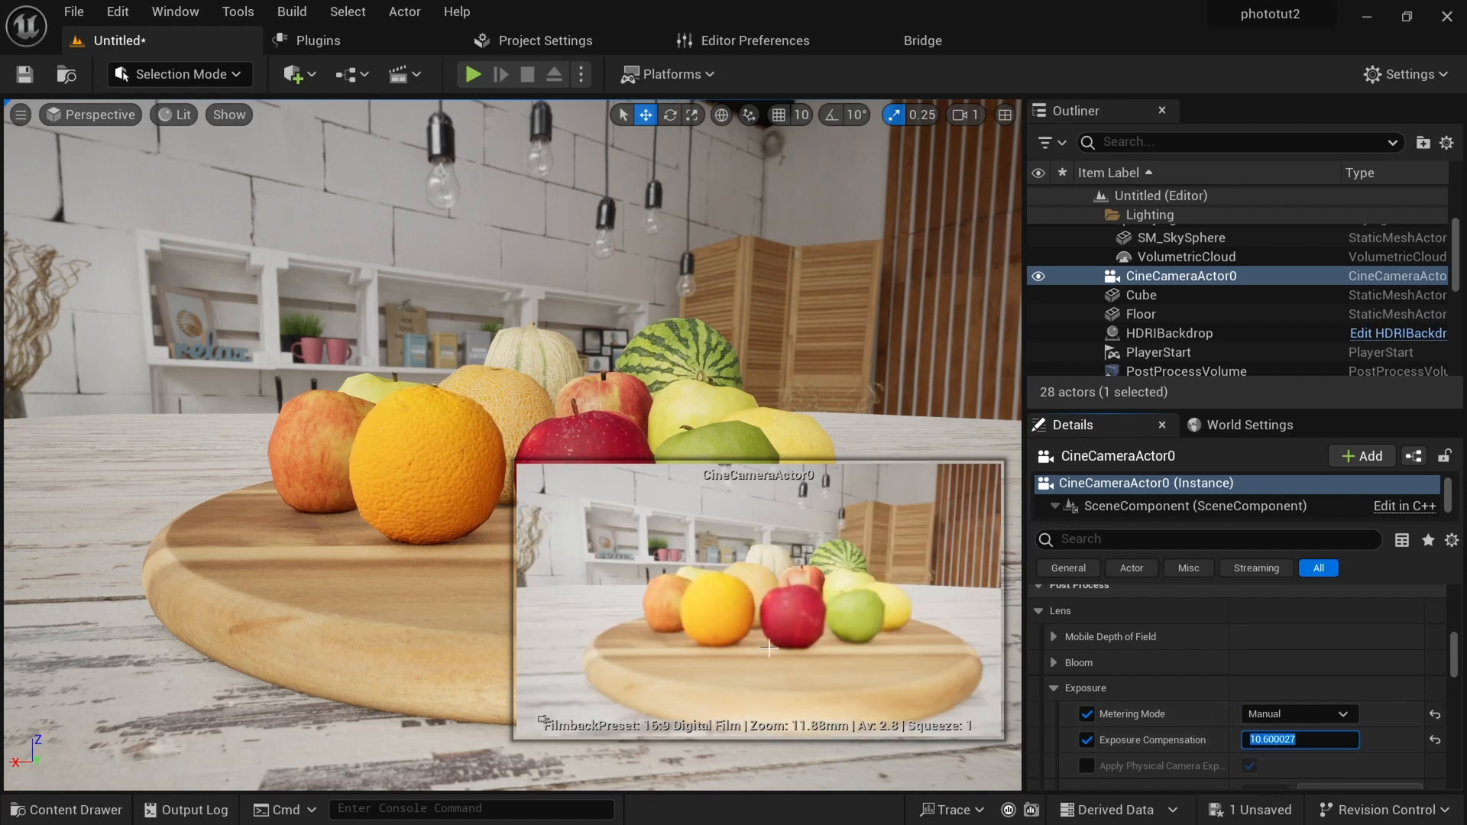
Preview the scene through CineCameraActor0 in the viewport and stop piloting it.
click(90, 116)
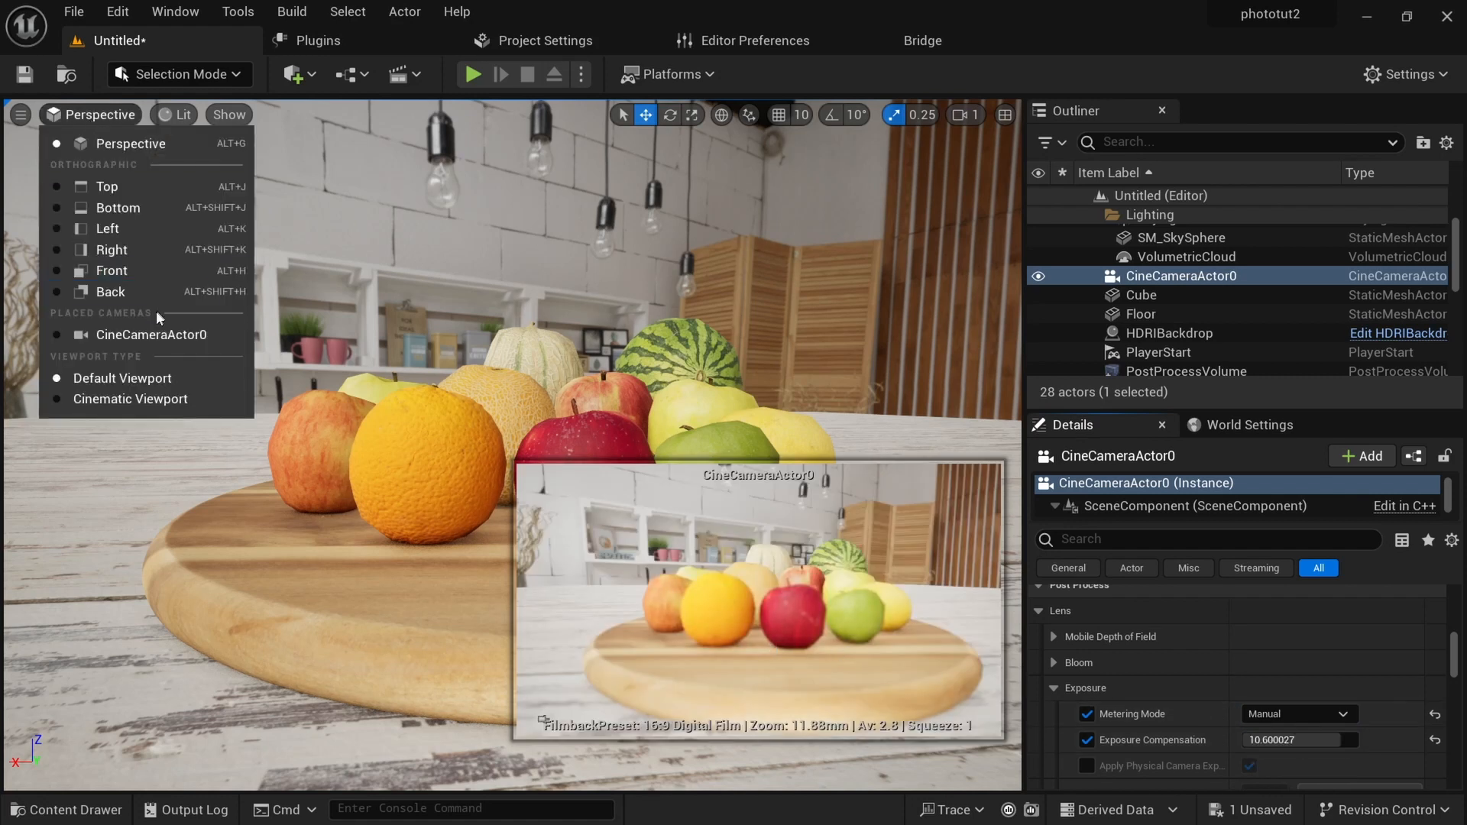
click(140, 335)
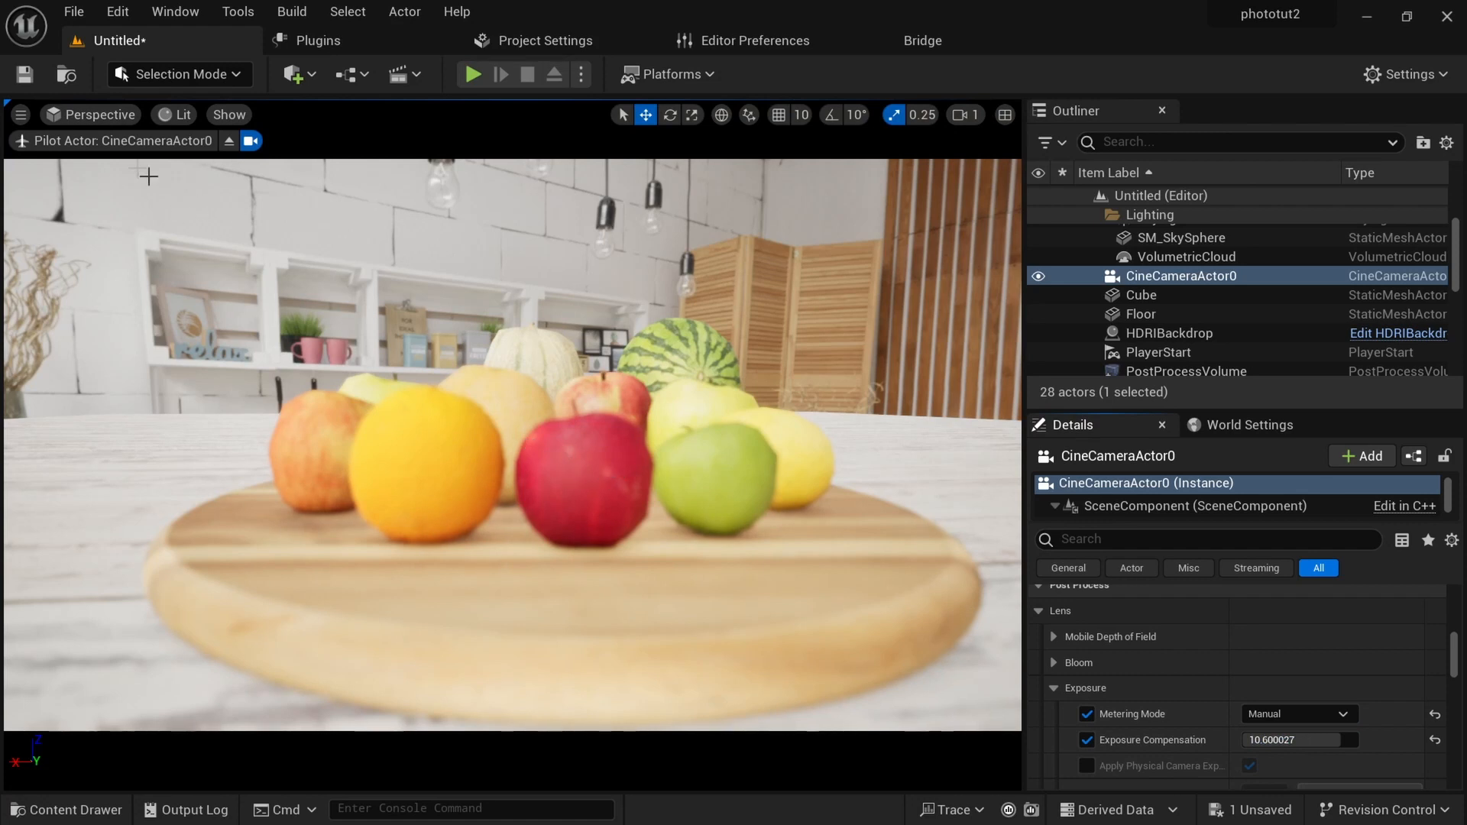
click(96, 117)
click(95, 117)
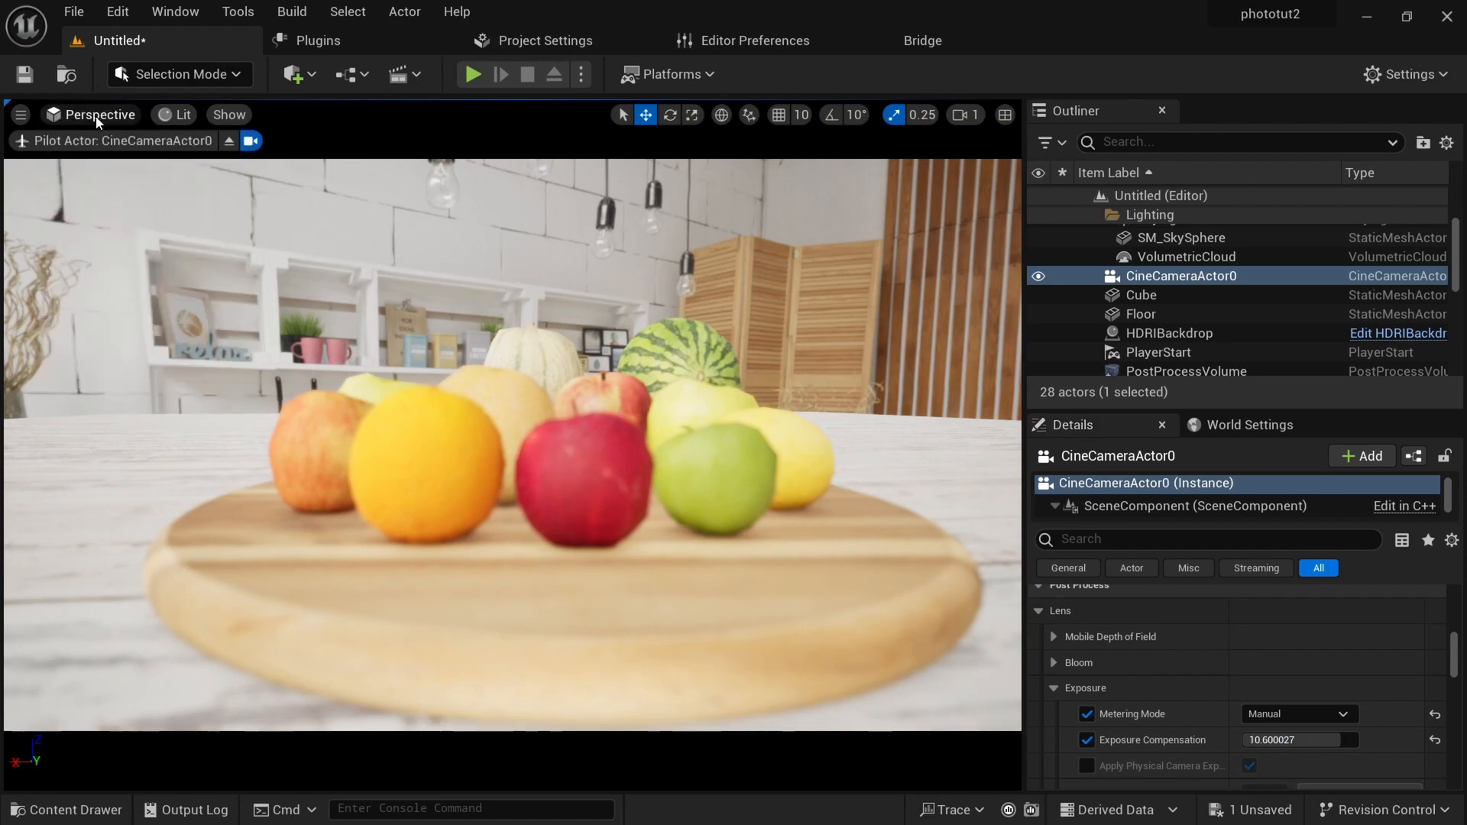
click(227, 142)
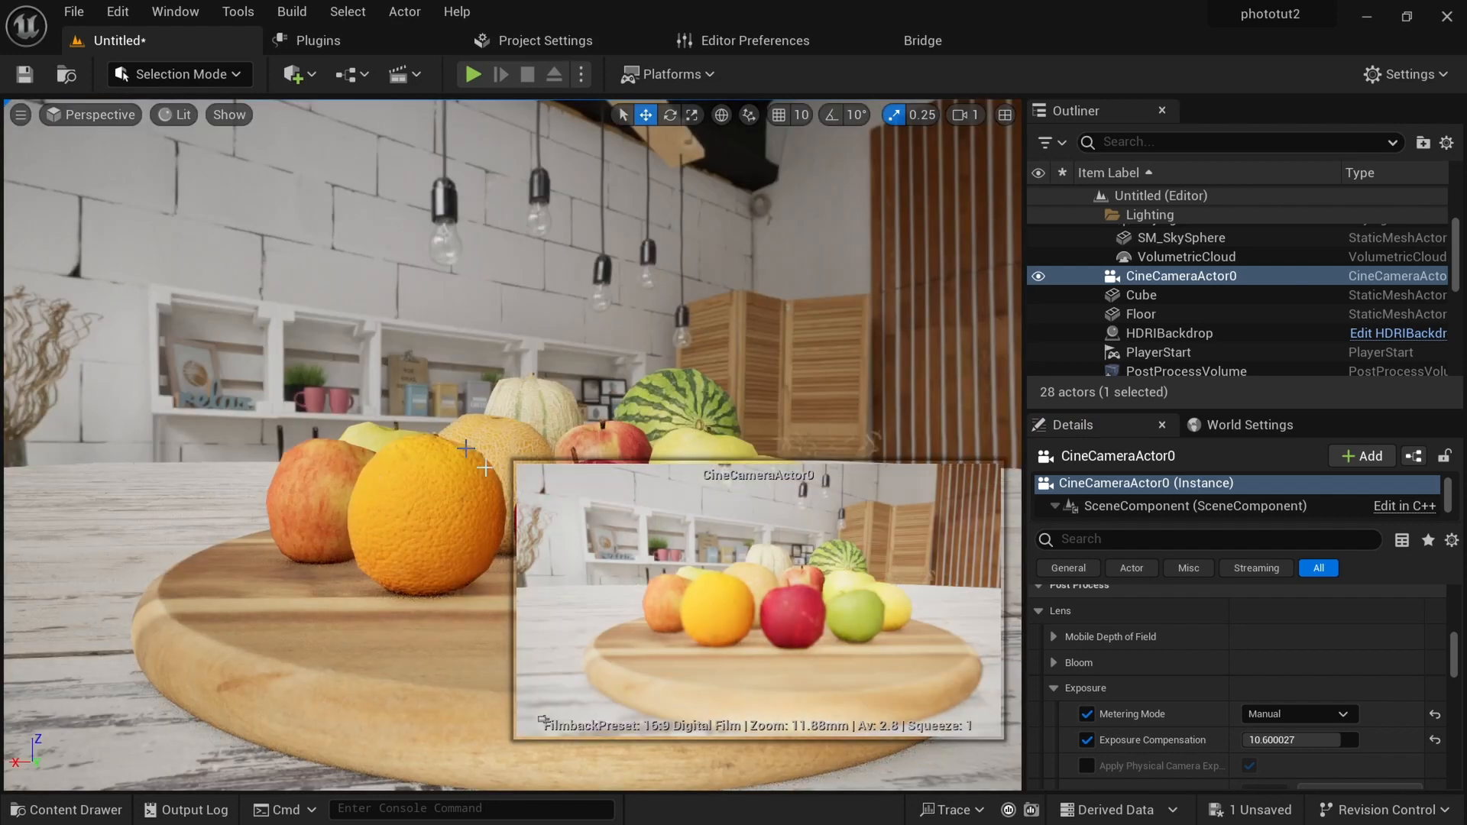
Pilot CineCameraActor0 in the viewport and set its lens preset to 50mm Prime f/1.8.
click(107, 114)
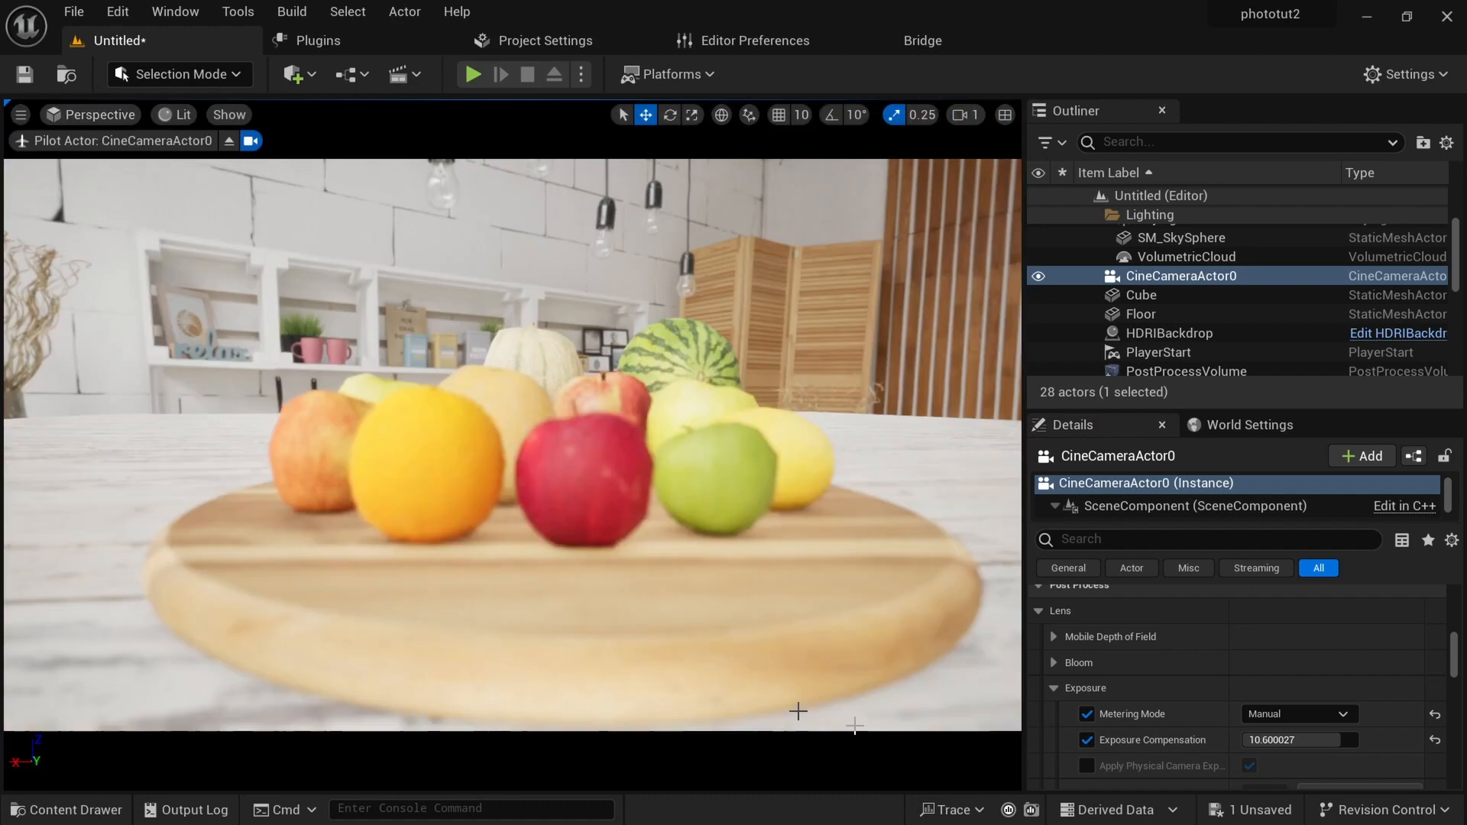
click(153, 336)
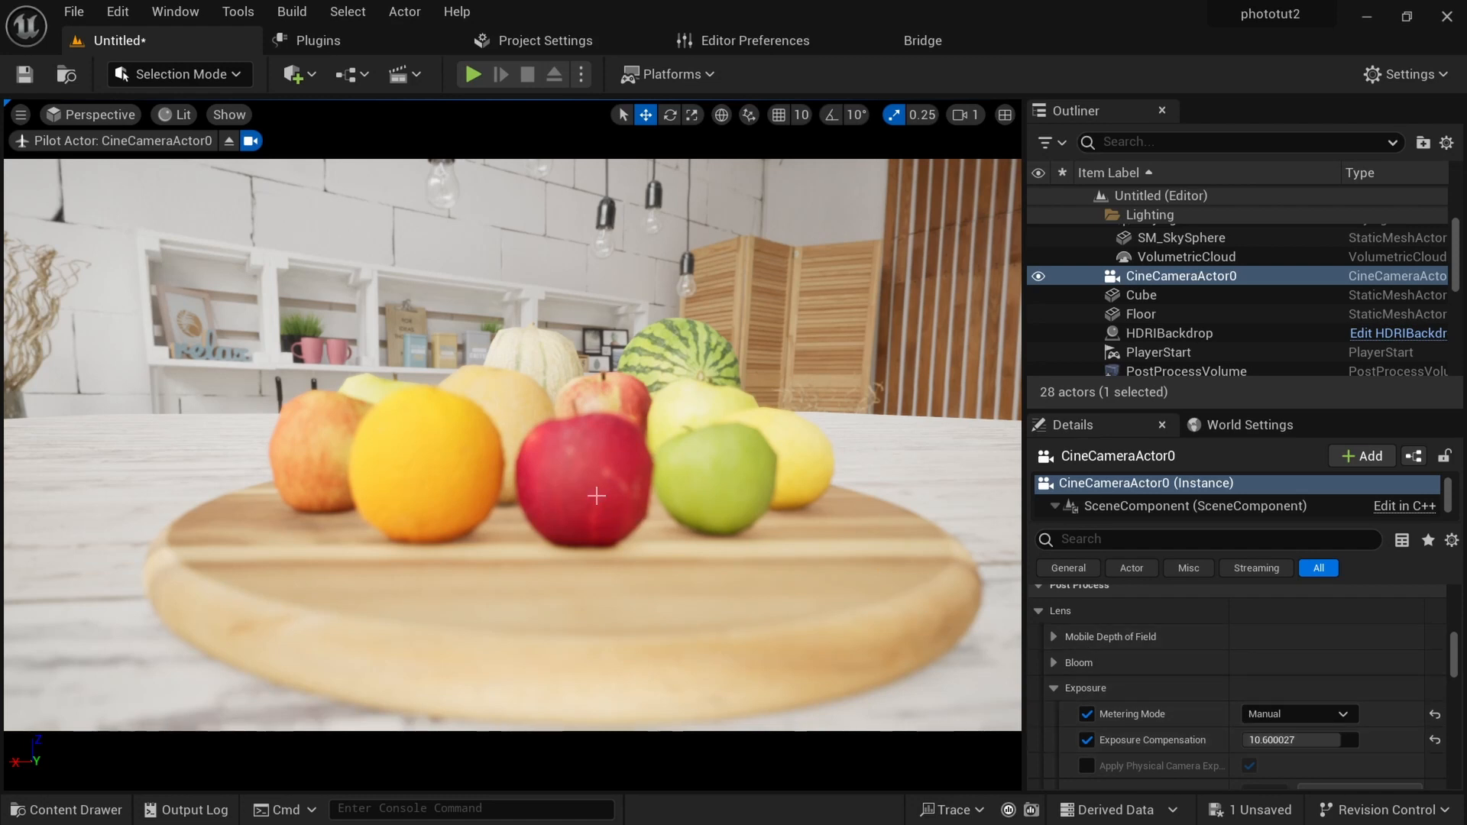
scroll(1154, 698, up, 10)
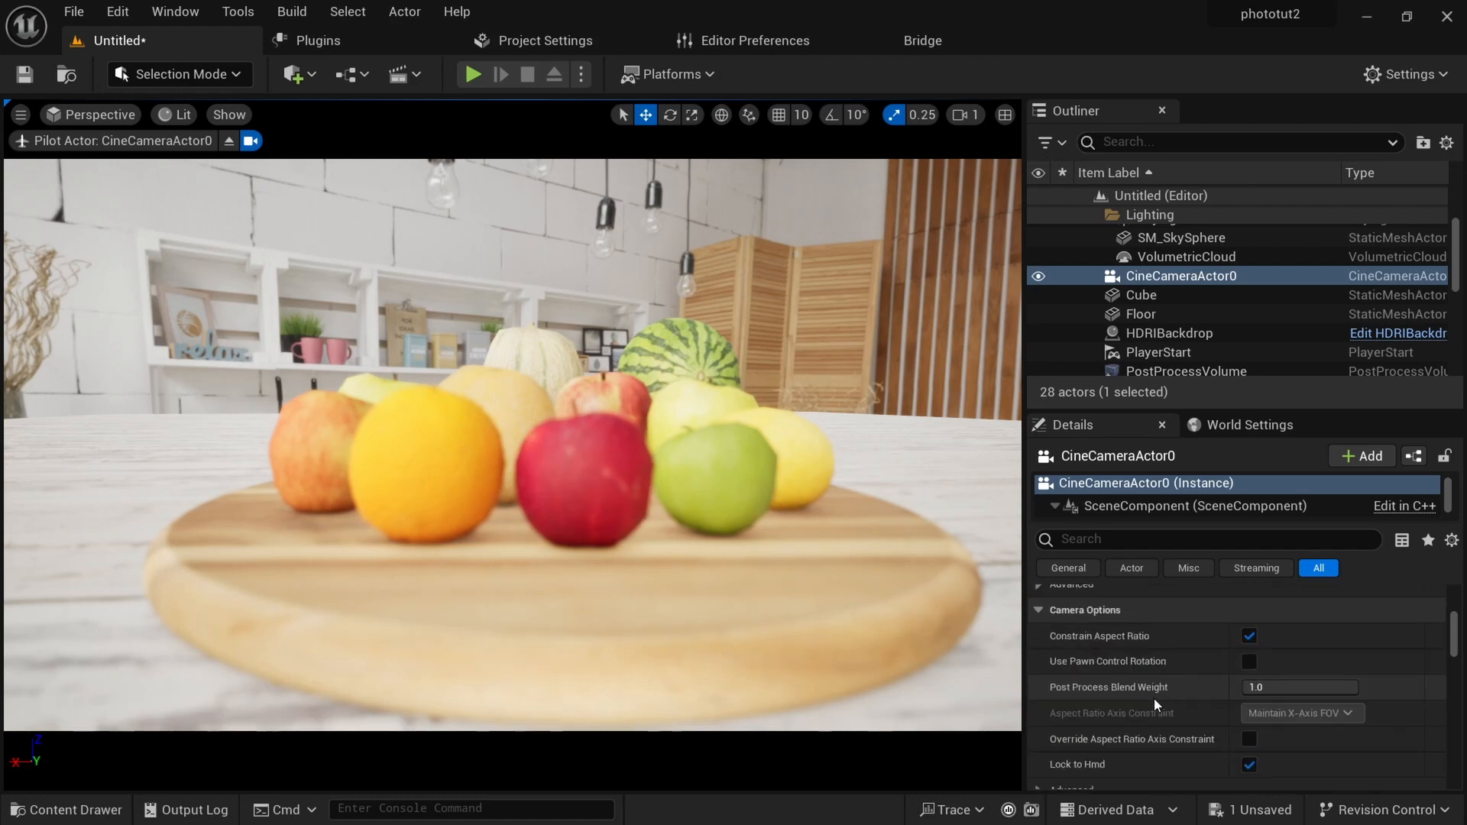
scroll(1154, 699, up, 3)
scroll(1154, 697, down, 3)
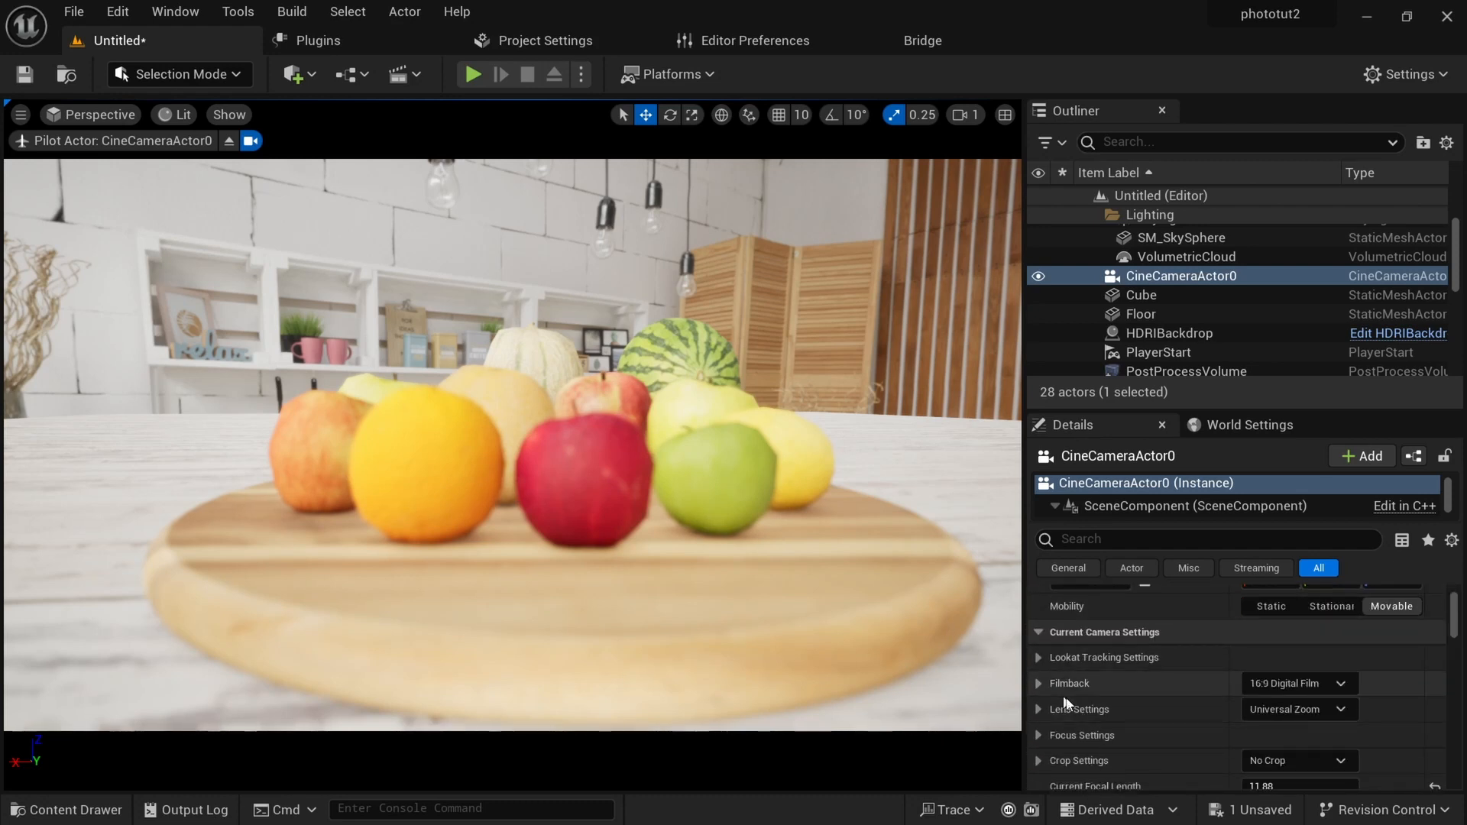
click(1299, 711)
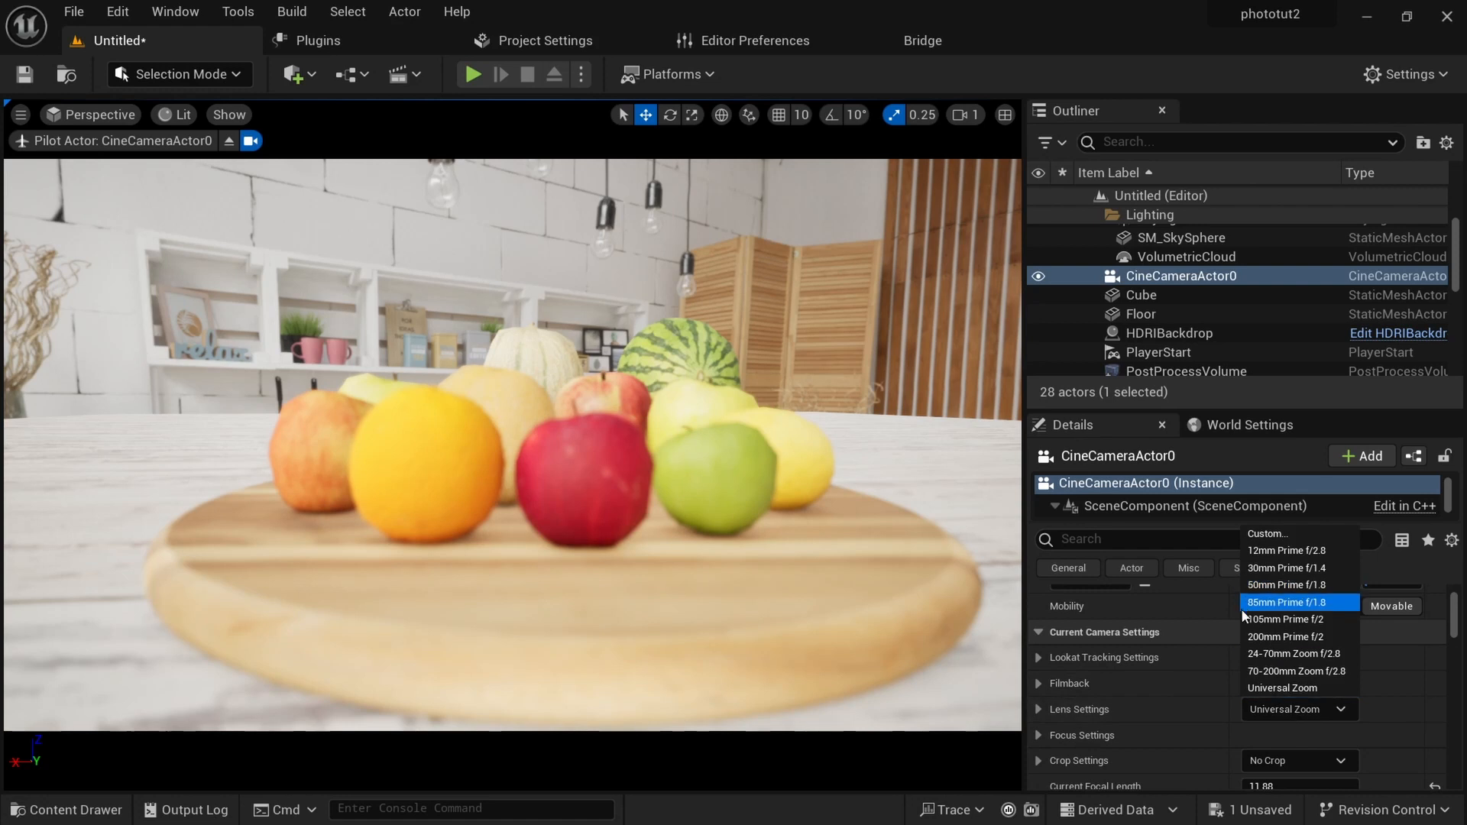
click(1269, 586)
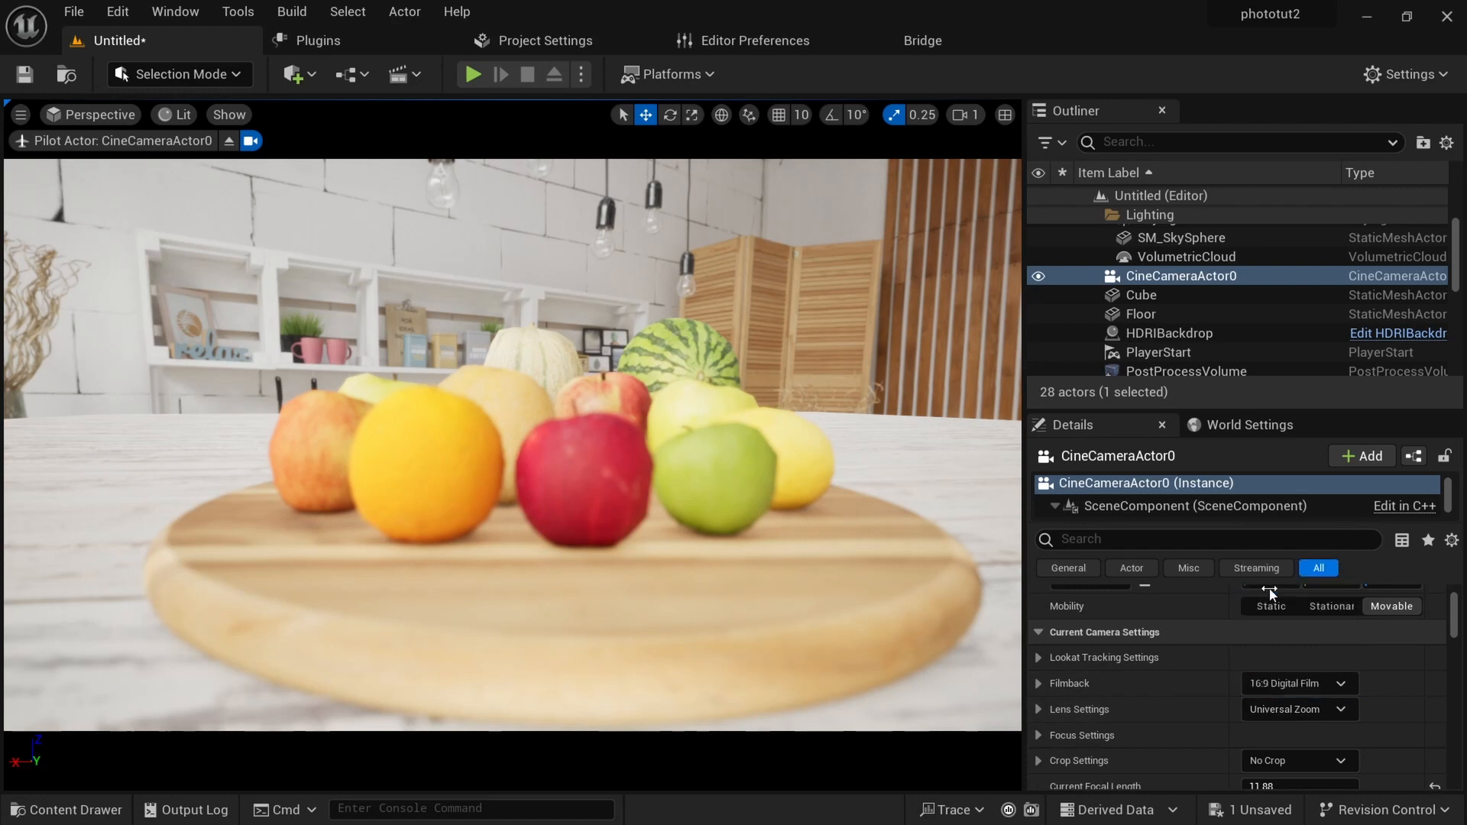
Reframe the piloted camera around the dark red apple, keeping the orange and green apple beside it.
click(809, 597)
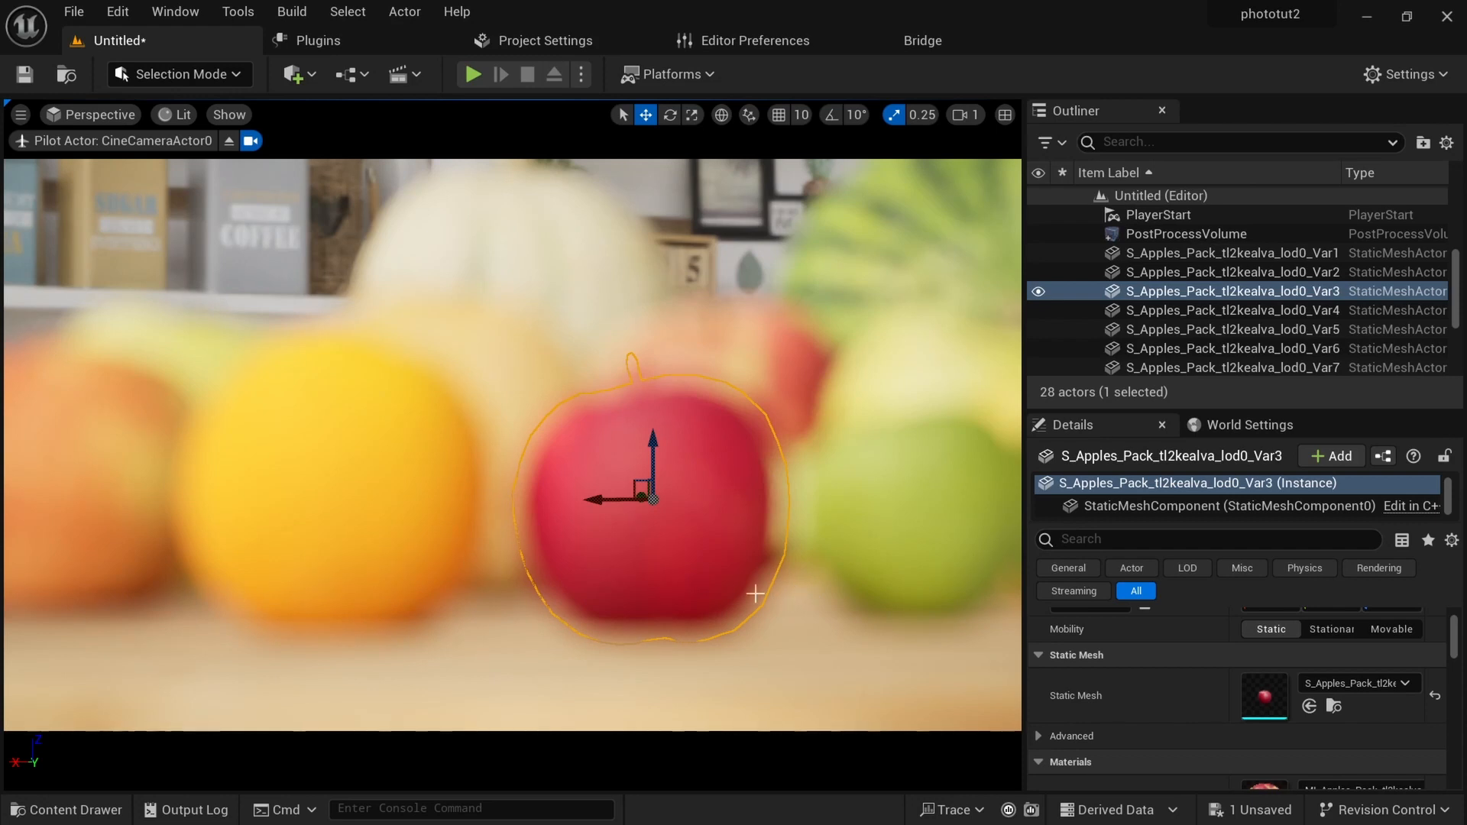
key(s)
right_drag(755, 593, 755, 594)
key(w)
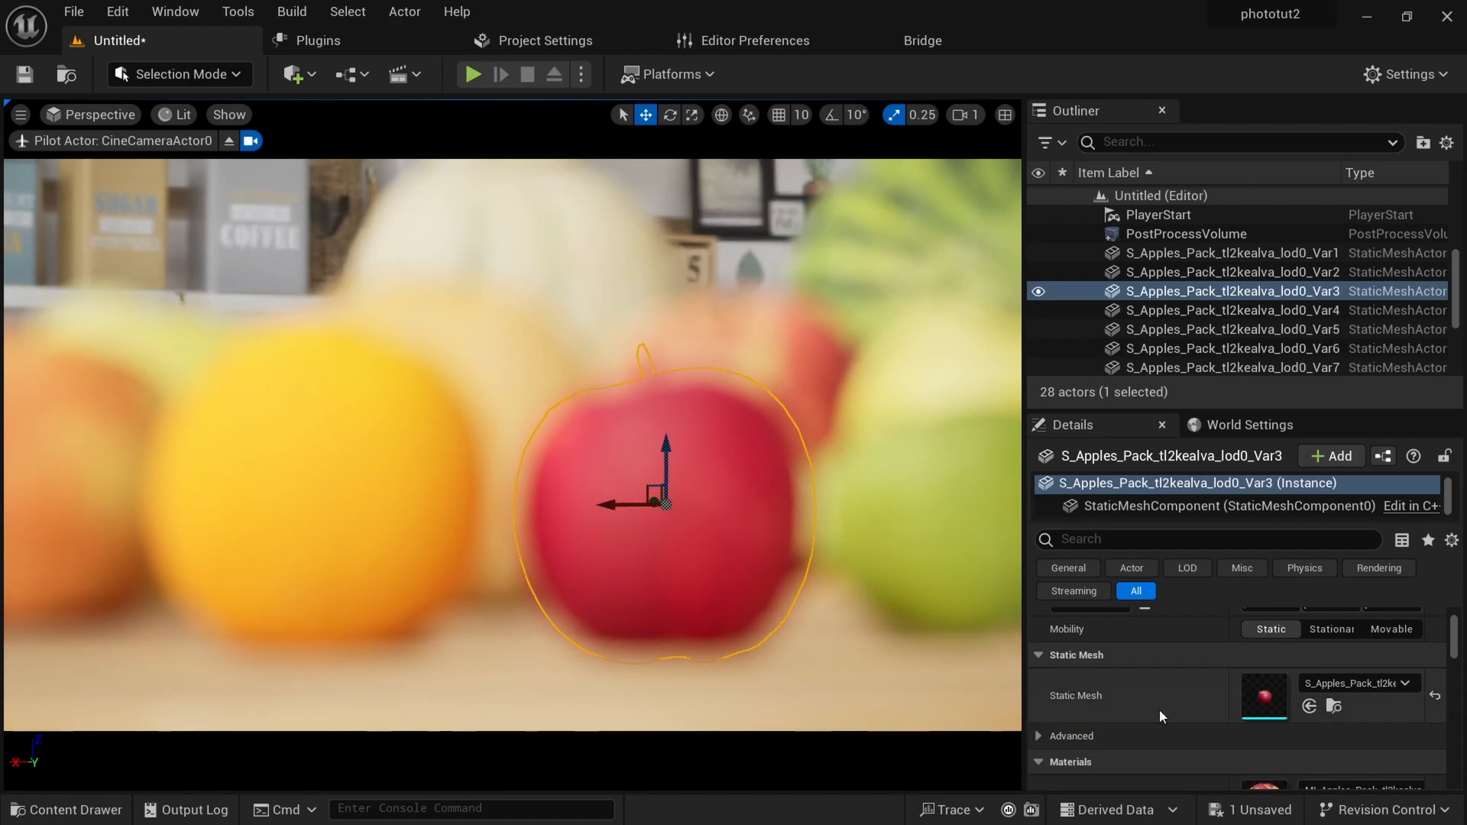
Set the Focus Method of CineCameraActor0 to Tracking.
scroll(1178, 259, up, 3)
click(1177, 280)
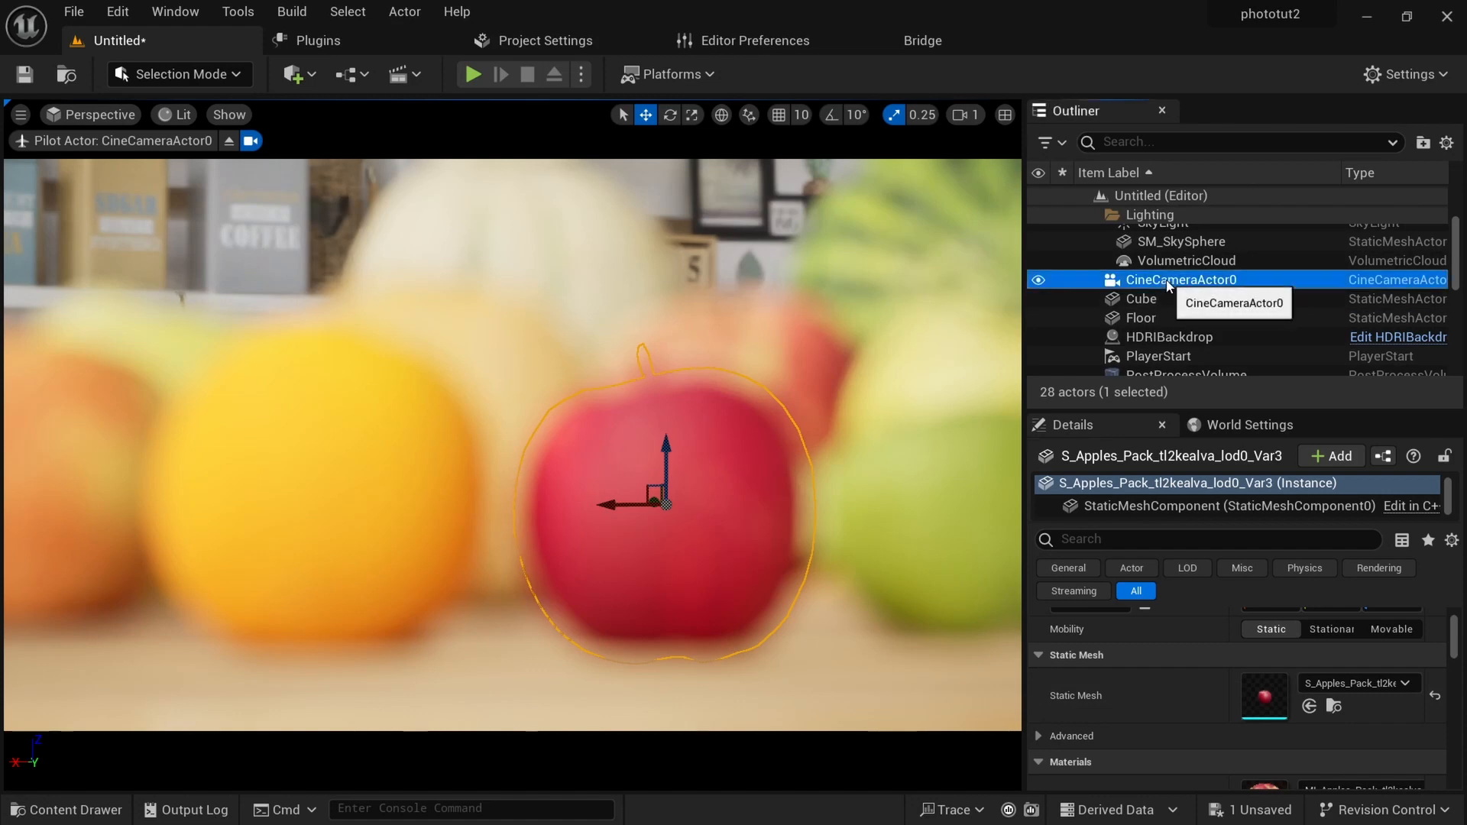
scroll(1177, 695, down, 1)
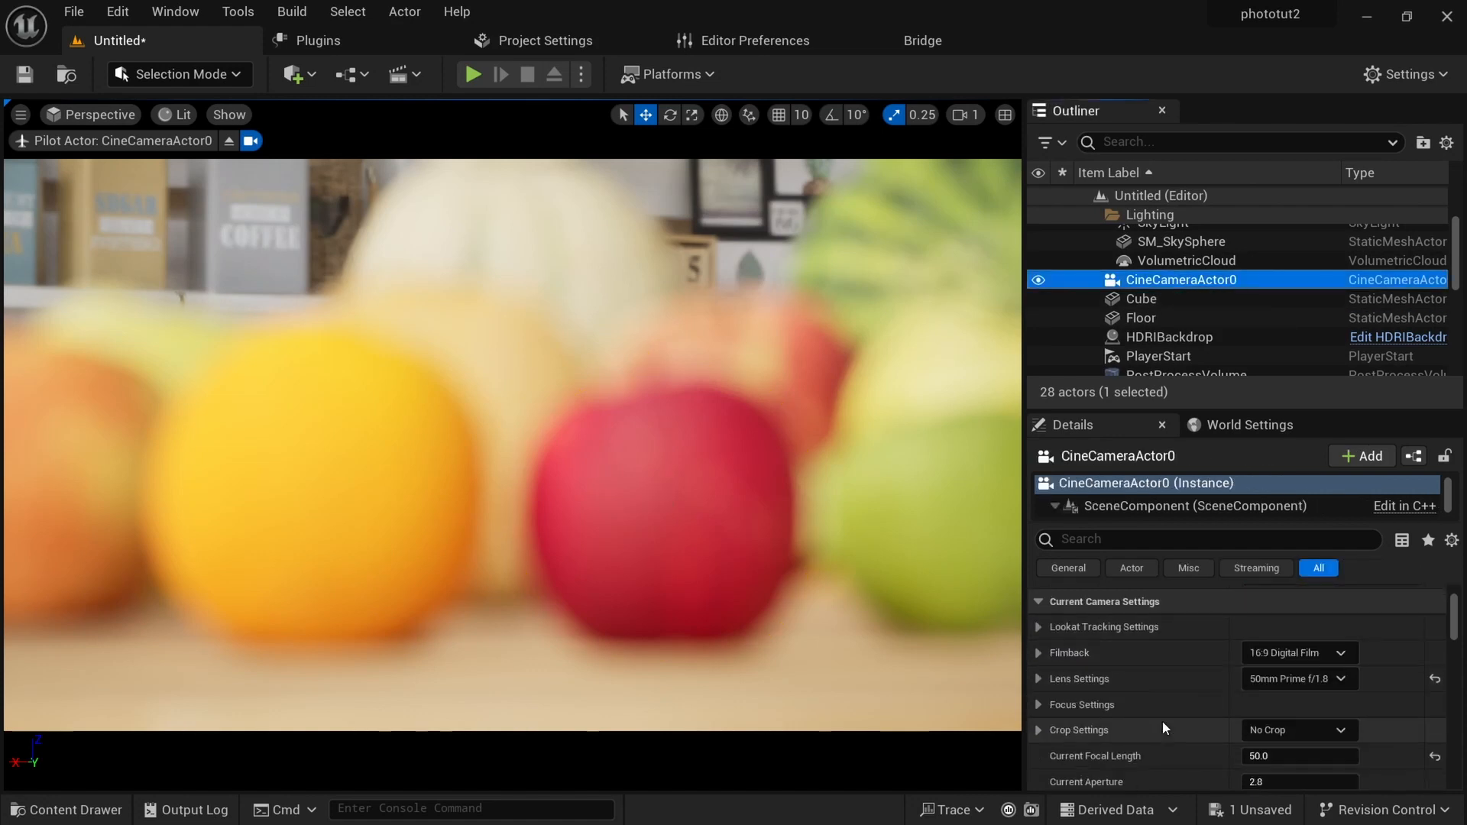
click(1038, 705)
scroll(1135, 699, down, 1)
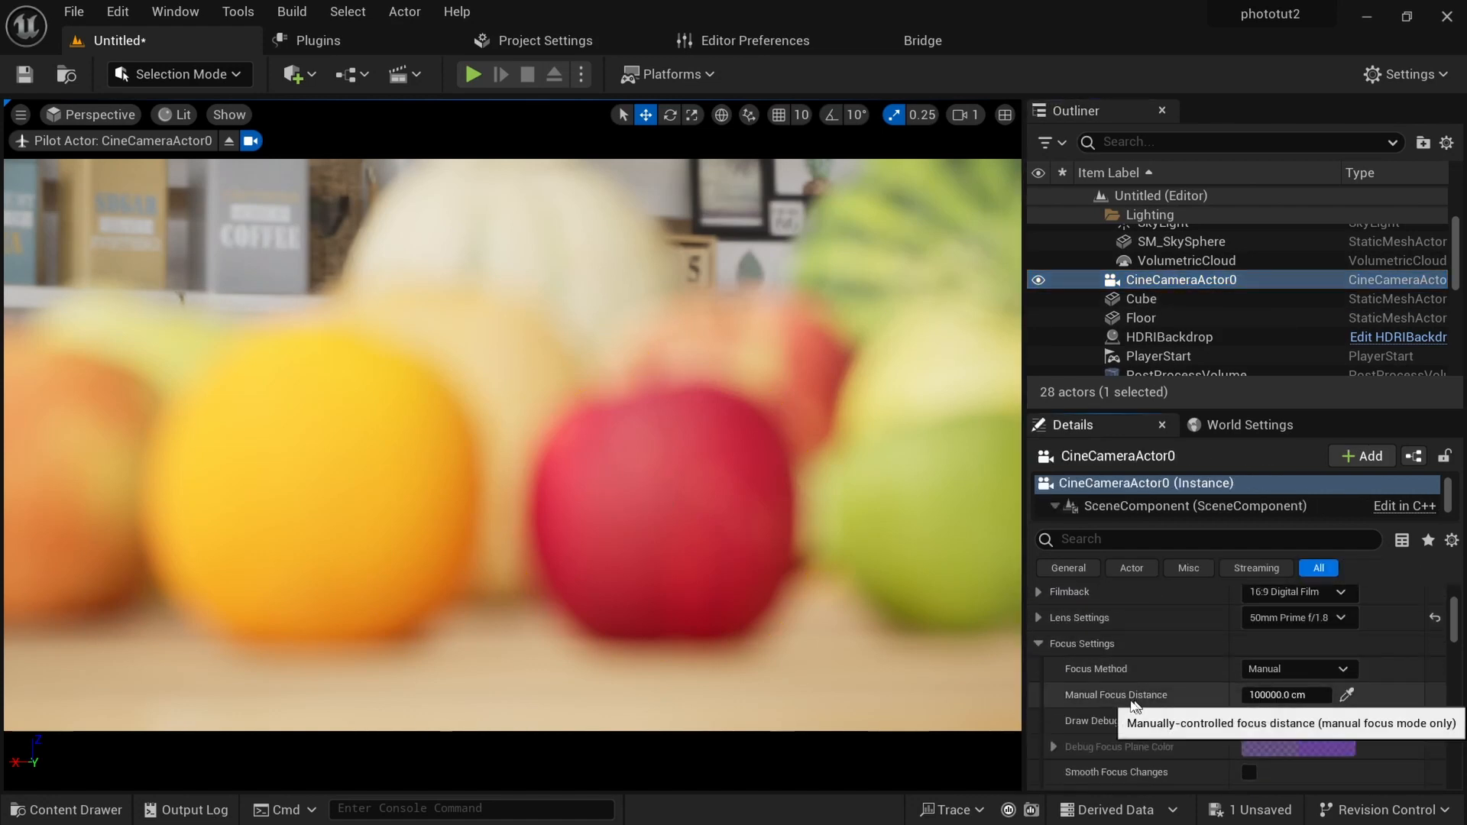
click(1305, 671)
click(1101, 677)
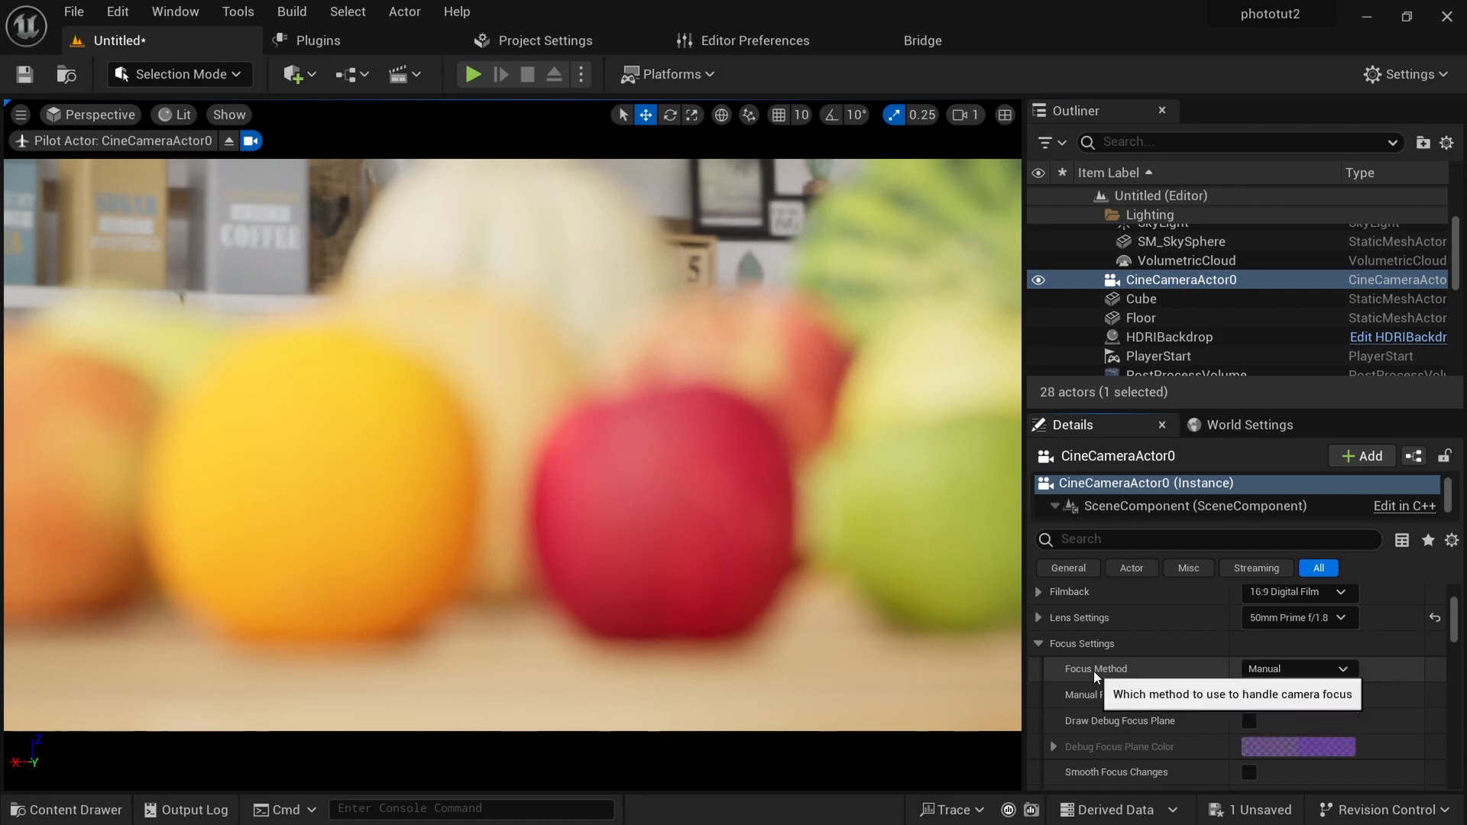
click(1303, 670)
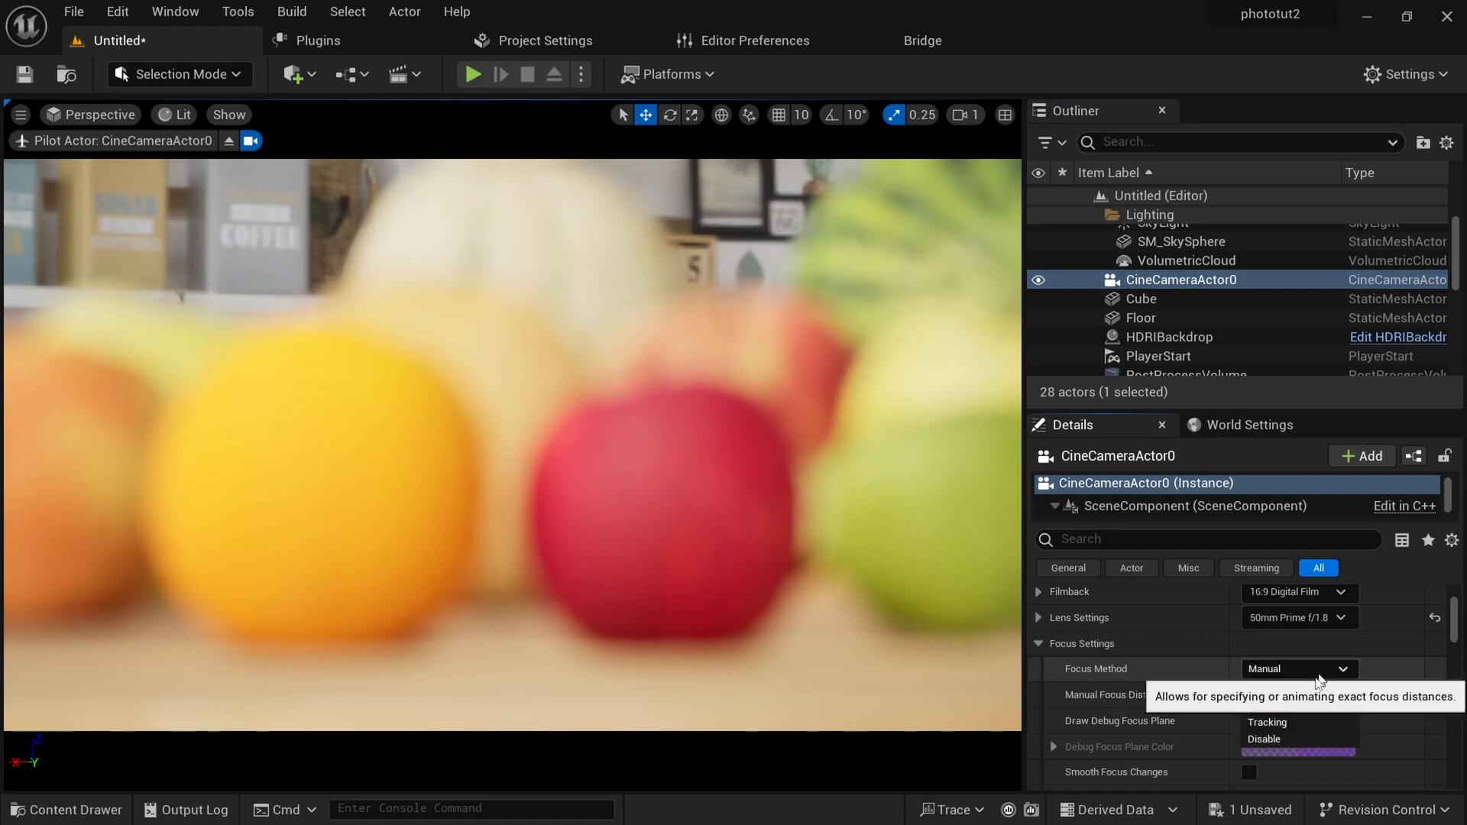
click(1272, 724)
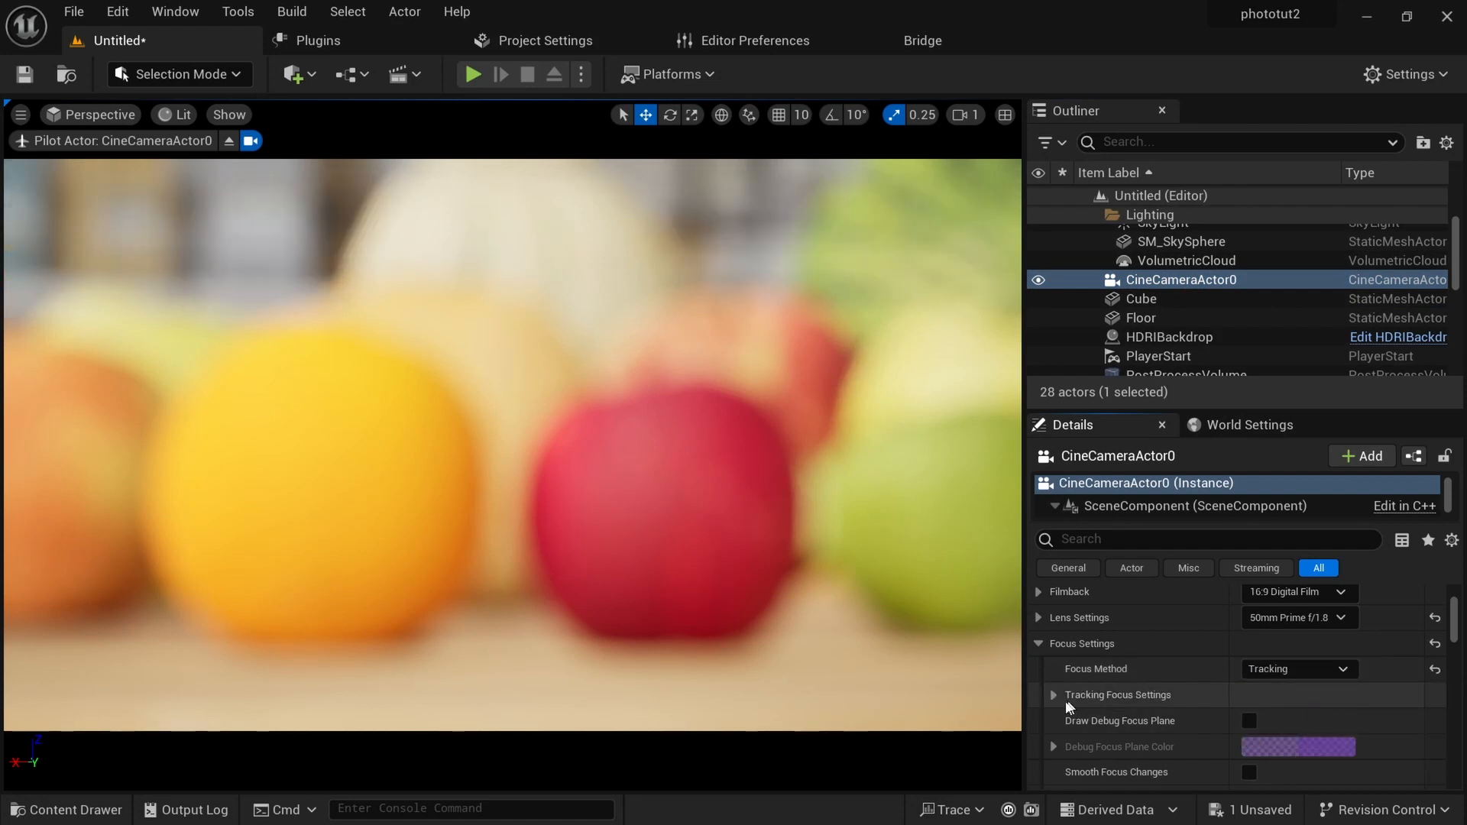
Assign the dark red apple as the camera's Actor to Track in the tracking focus settings.
click(1054, 696)
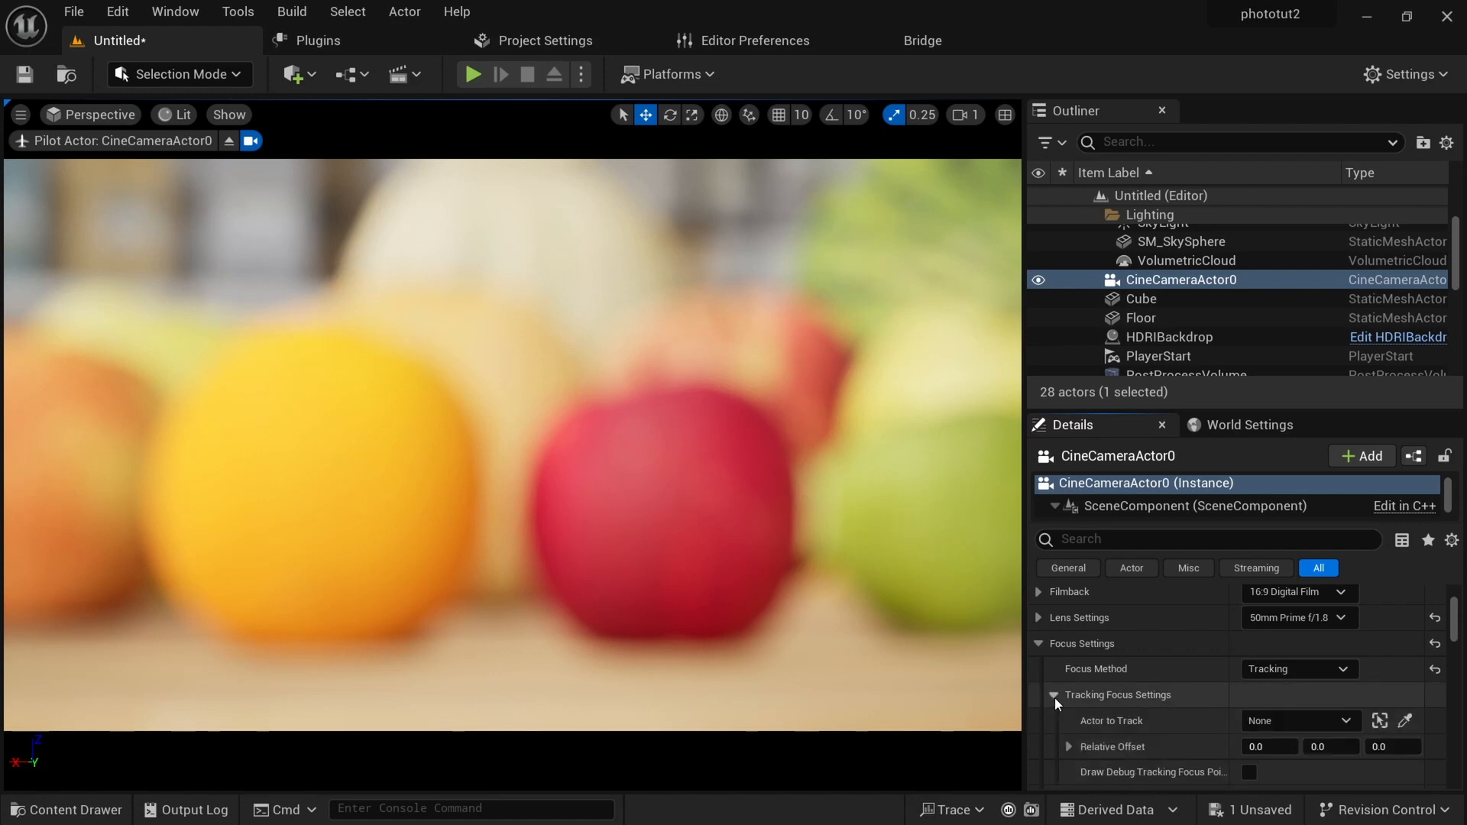
click(1407, 721)
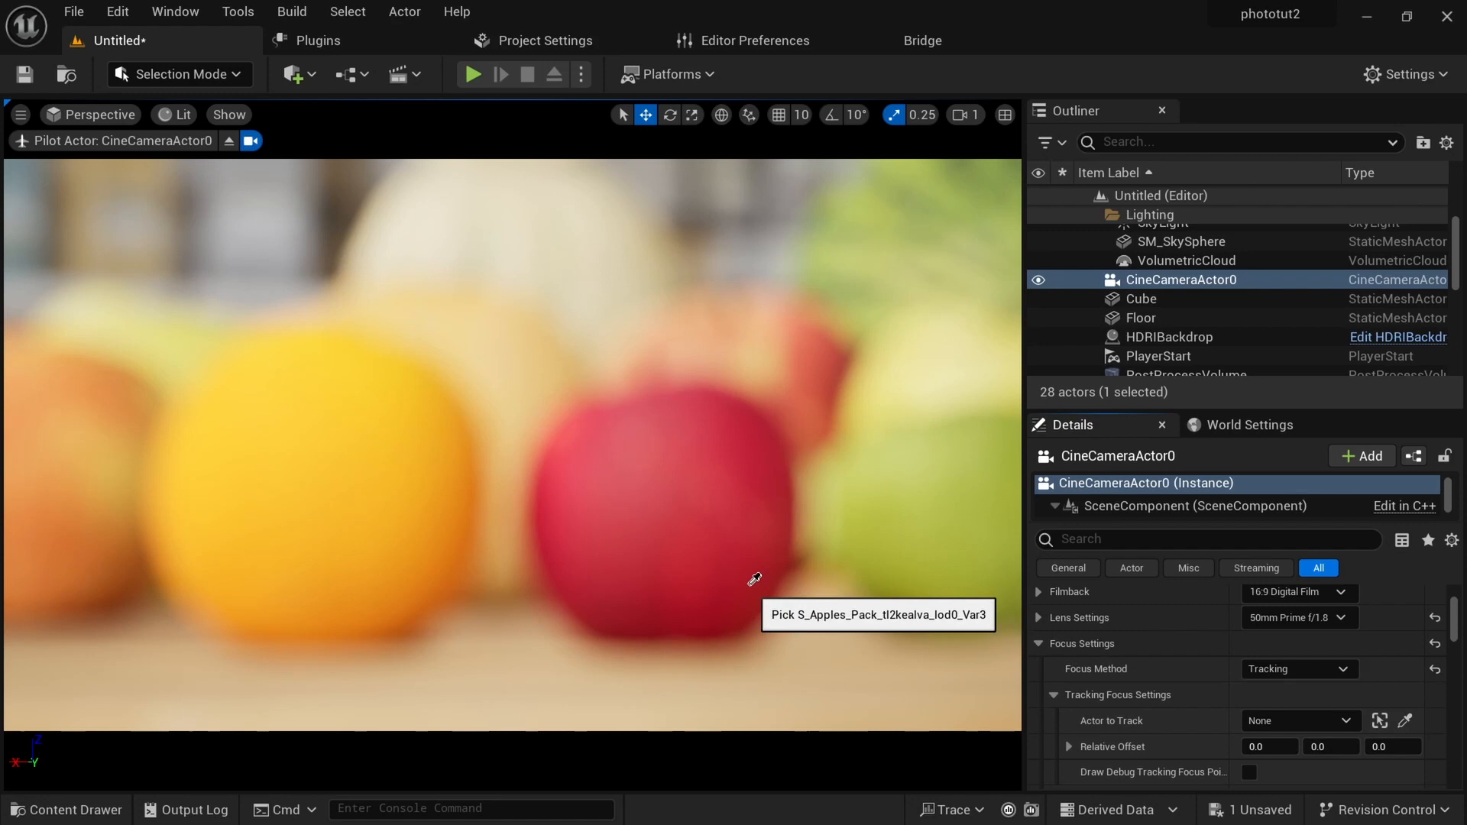
click(668, 499)
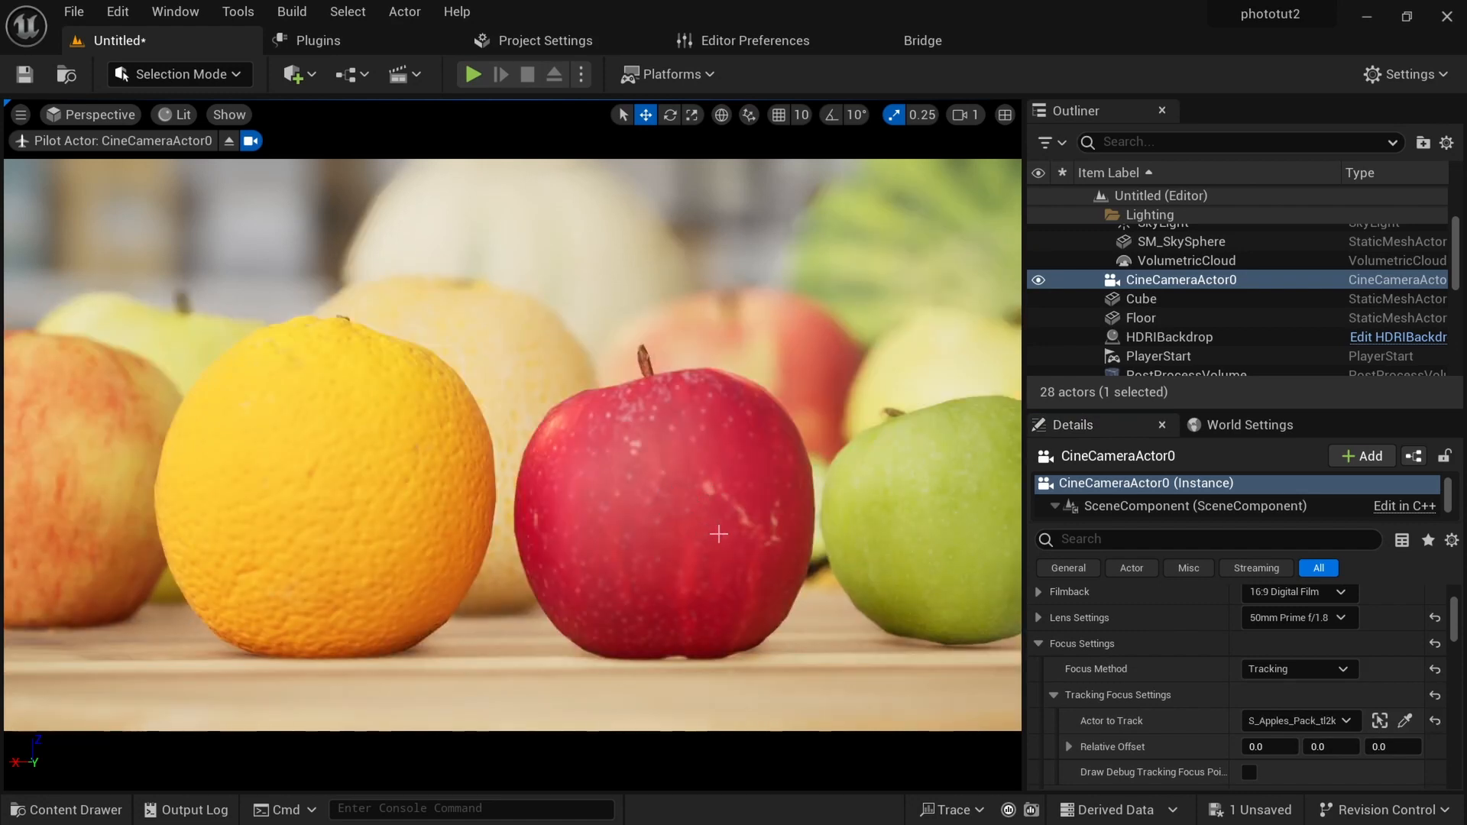
Orbit the piloted camera around the dark red apple to a low side view with the green apple in front of it.
click(677, 515)
scroll(677, 514, down, 3)
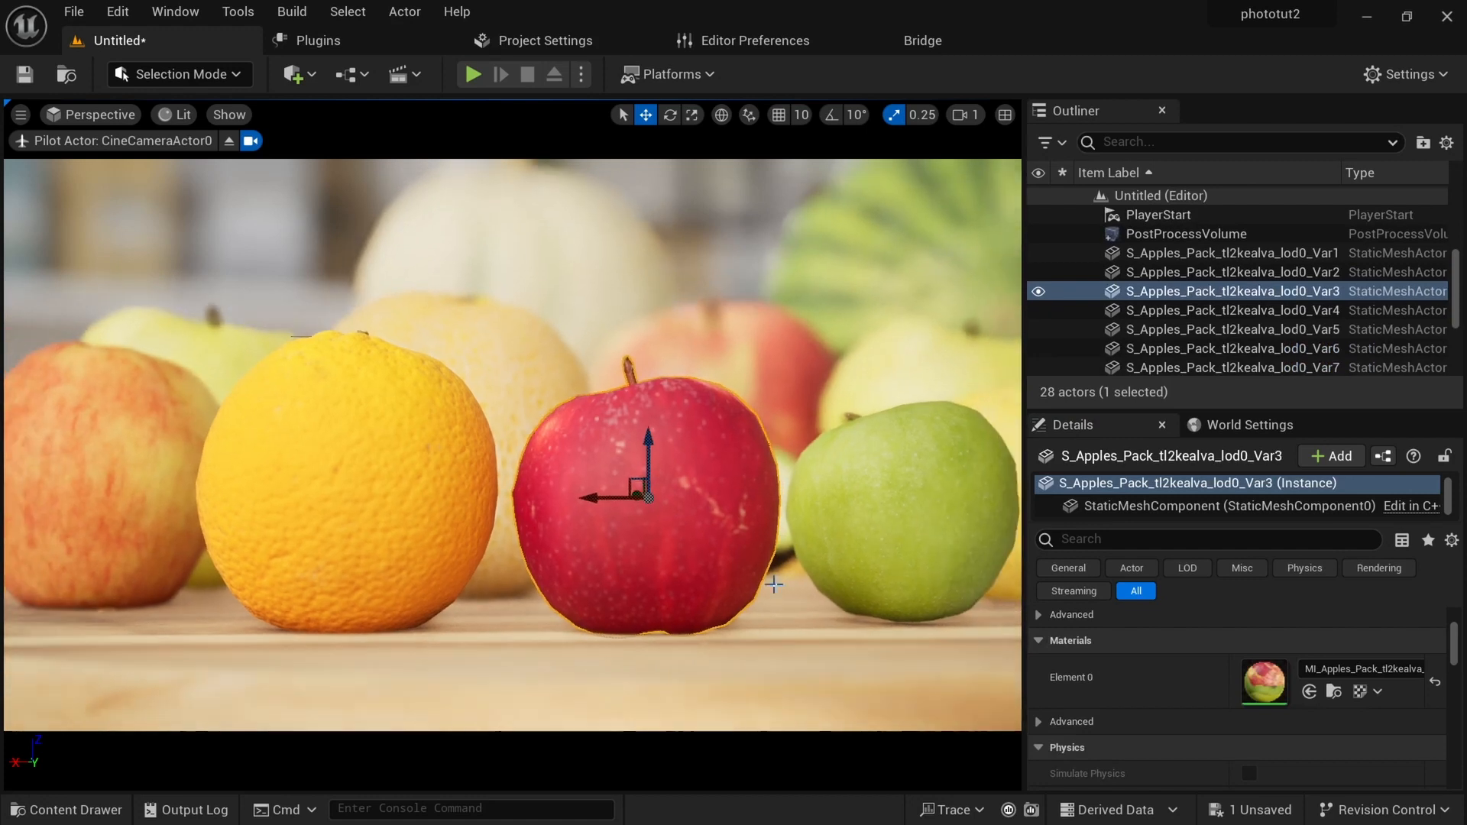
mouse_move(782, 596)
alt+mouse_down()
mouse_move(848, 596)
mouse_move(779, 596)
alt+mouse_up()
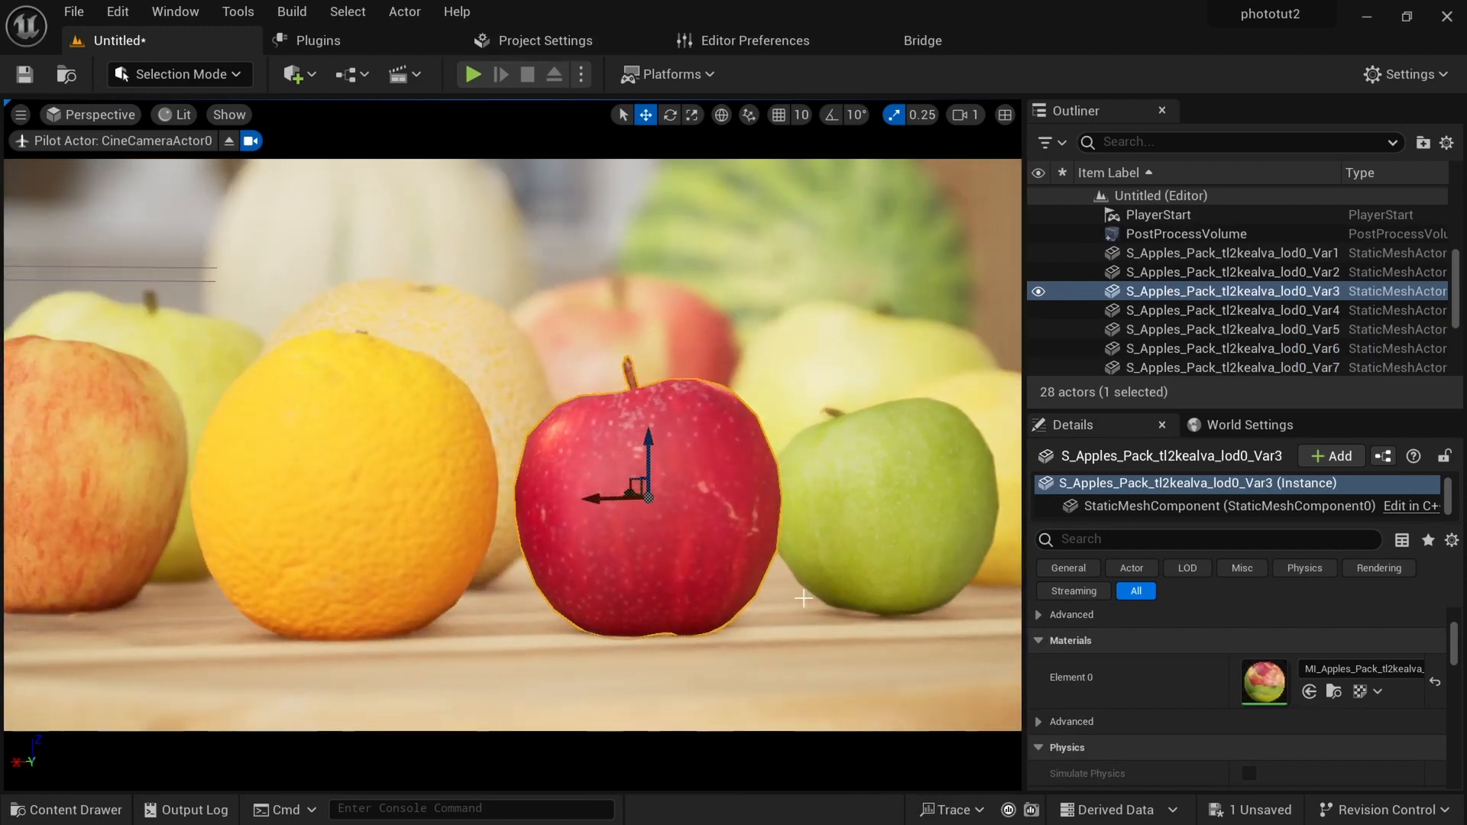
right_drag(804, 599, 879, 569)
middle_drag(752, 617, 800, 577)
alt+drag(782, 631, 688, 629)
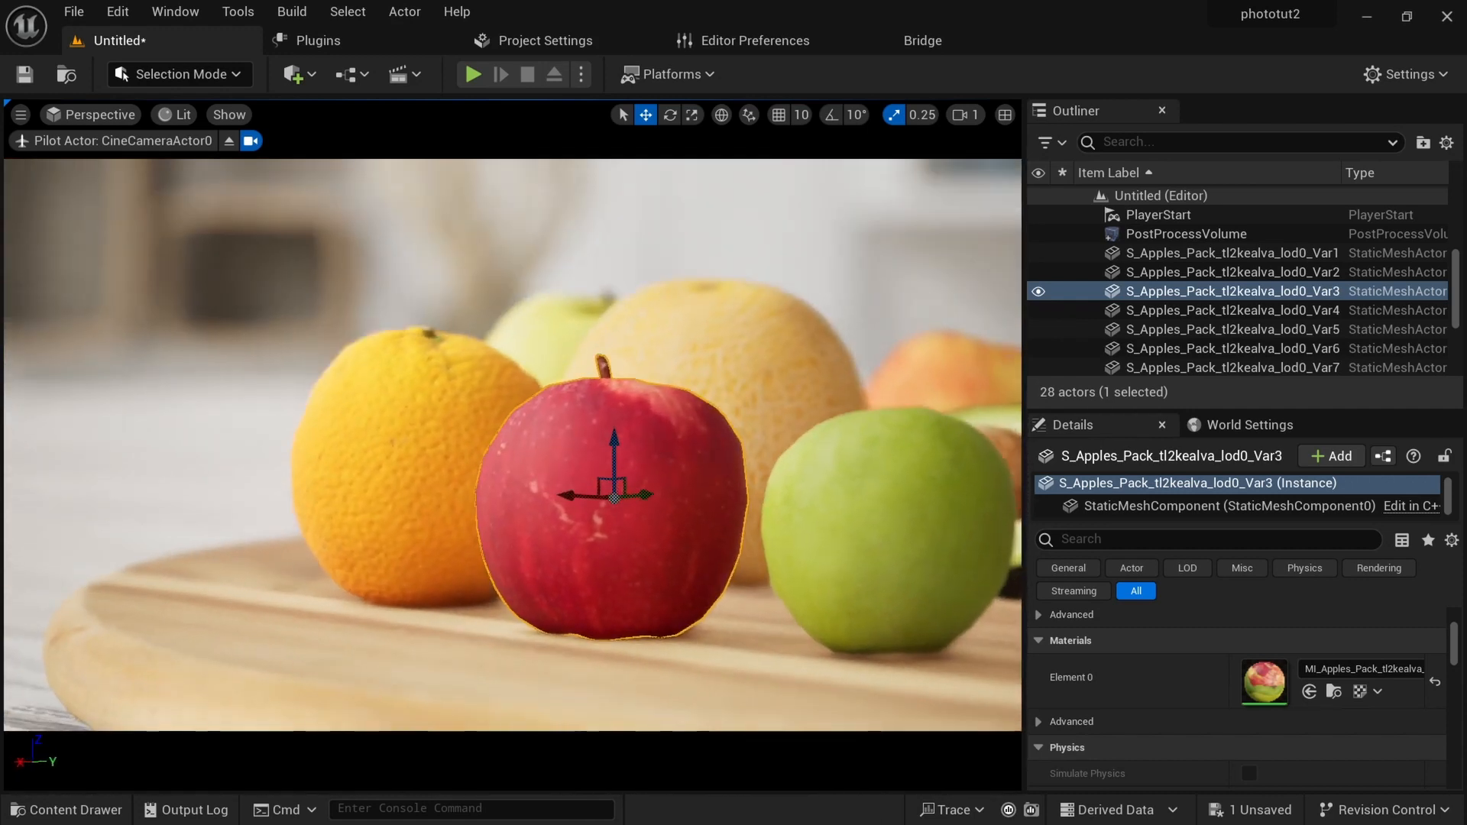
alt+drag(626, 596, 657, 596)
alt+drag(657, 597, 612, 600)
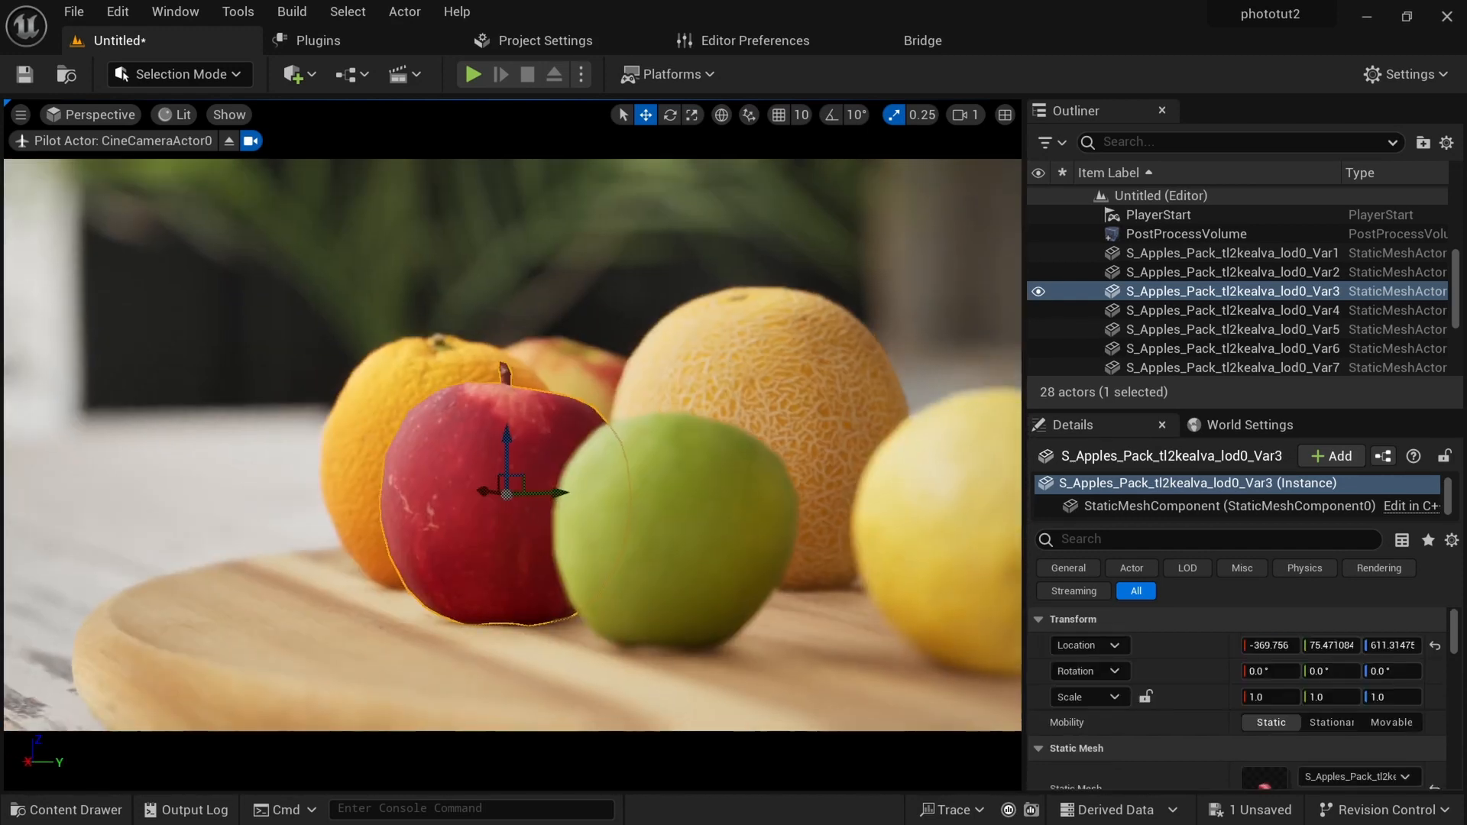
alt+drag(509, 606, 242, 295)
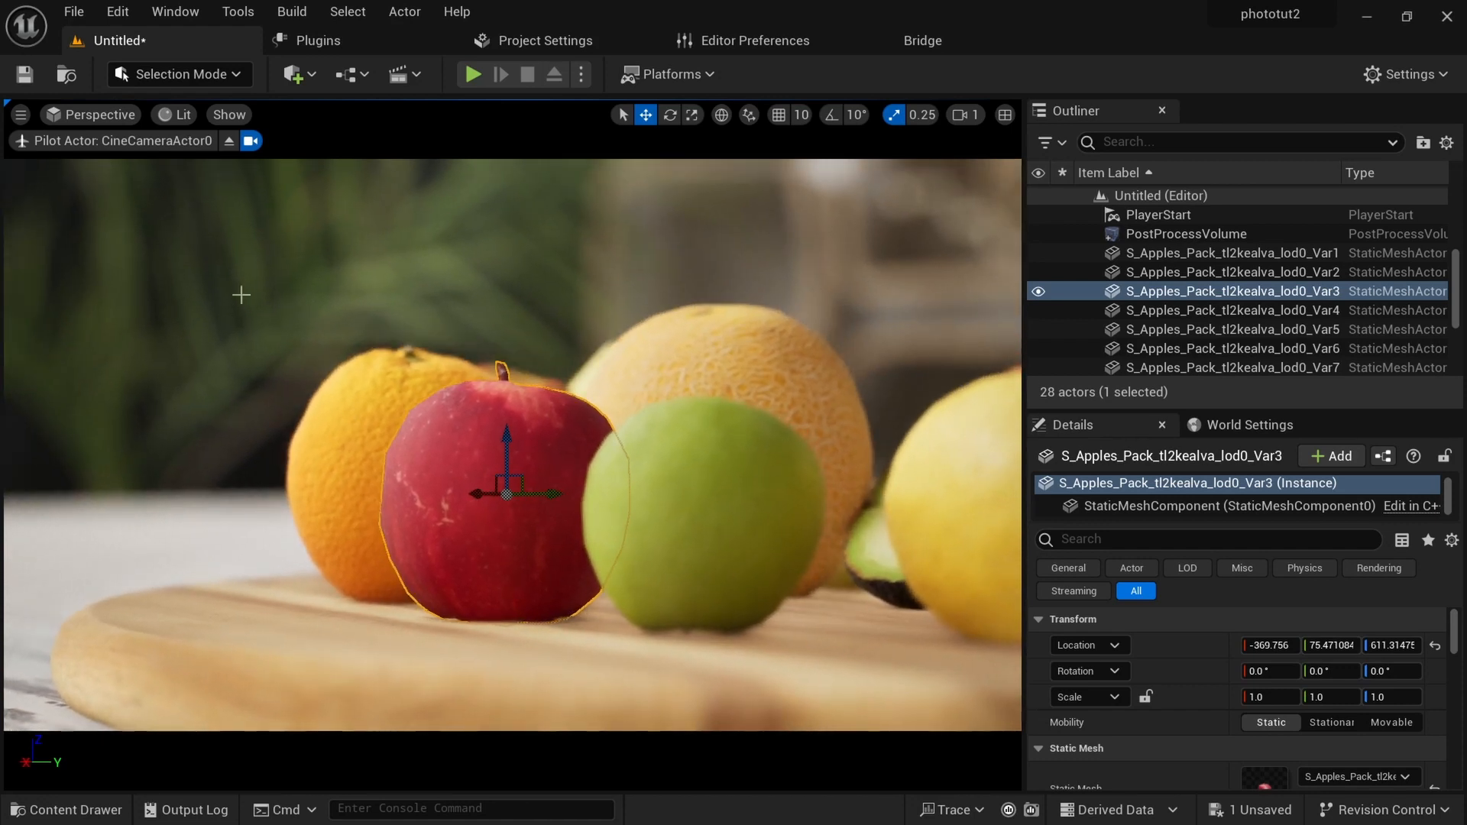
Stop piloting CineCameraActor0 and frame the dark red apple in the regular perspective view.
click(229, 140)
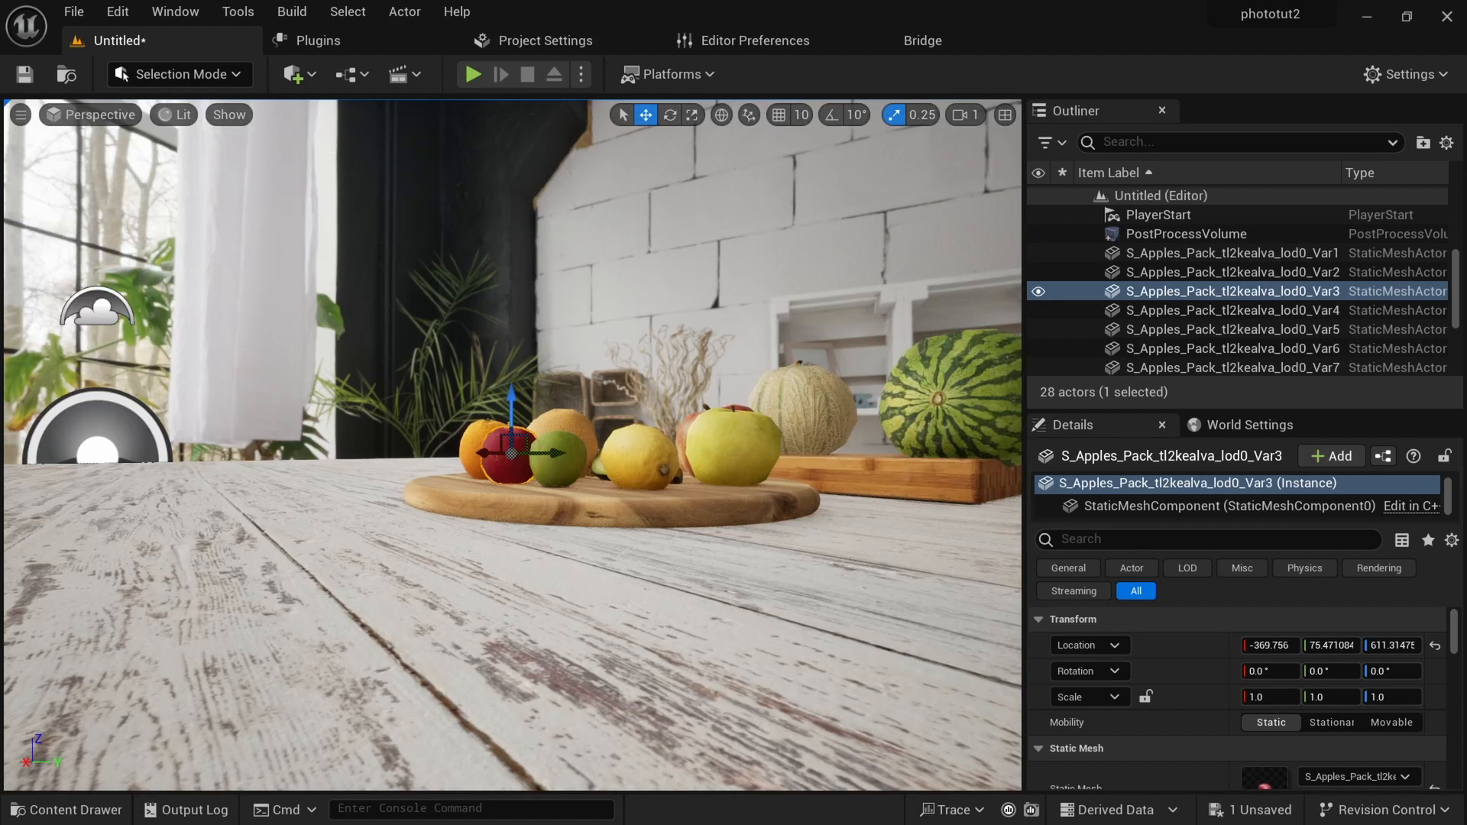
key(f)
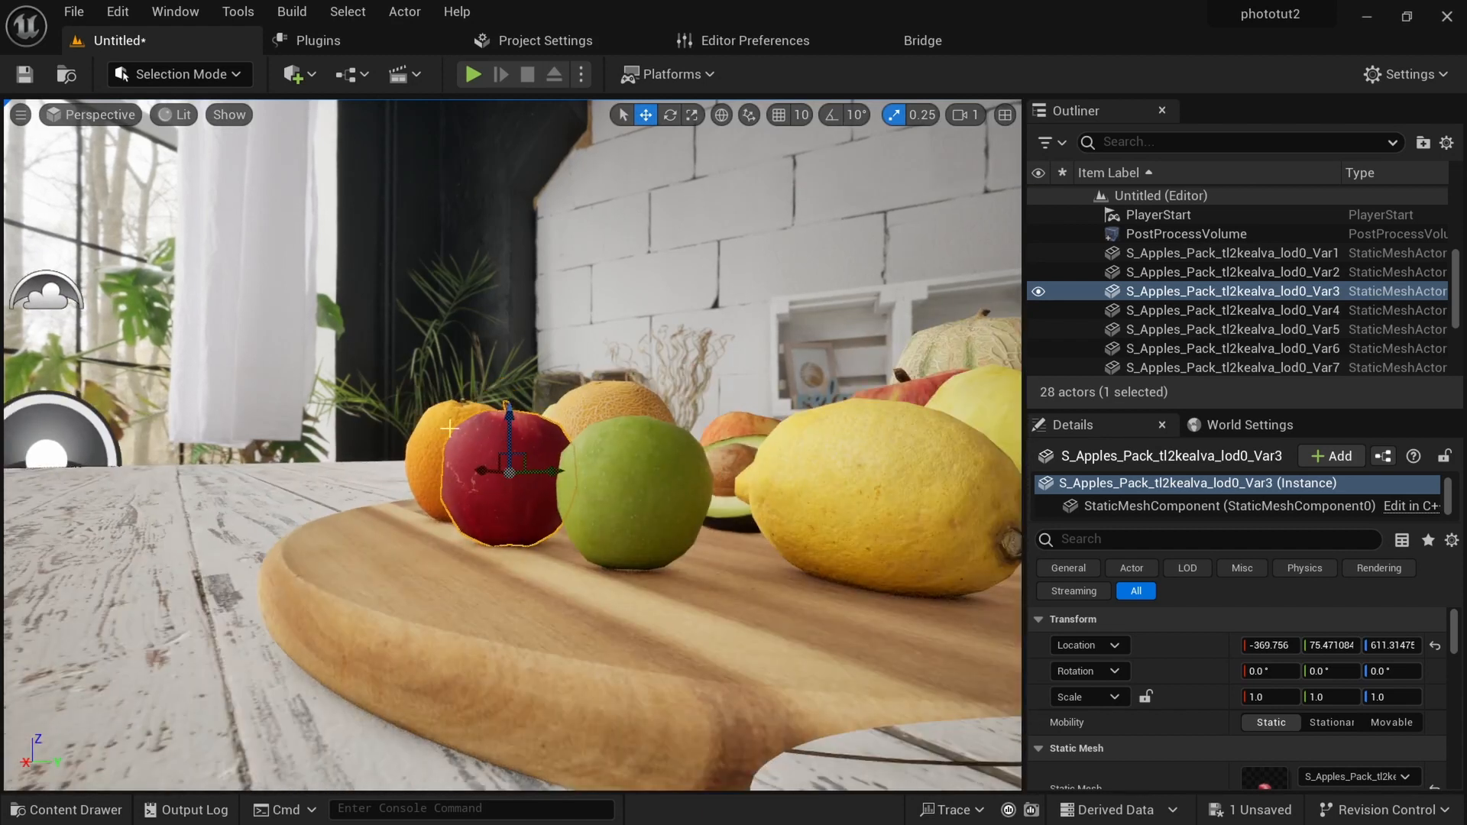
View through CineCameraActor0 again and orbit it around the dark red apple, with the half avocado in the foreground.
click(109, 113)
click(142, 332)
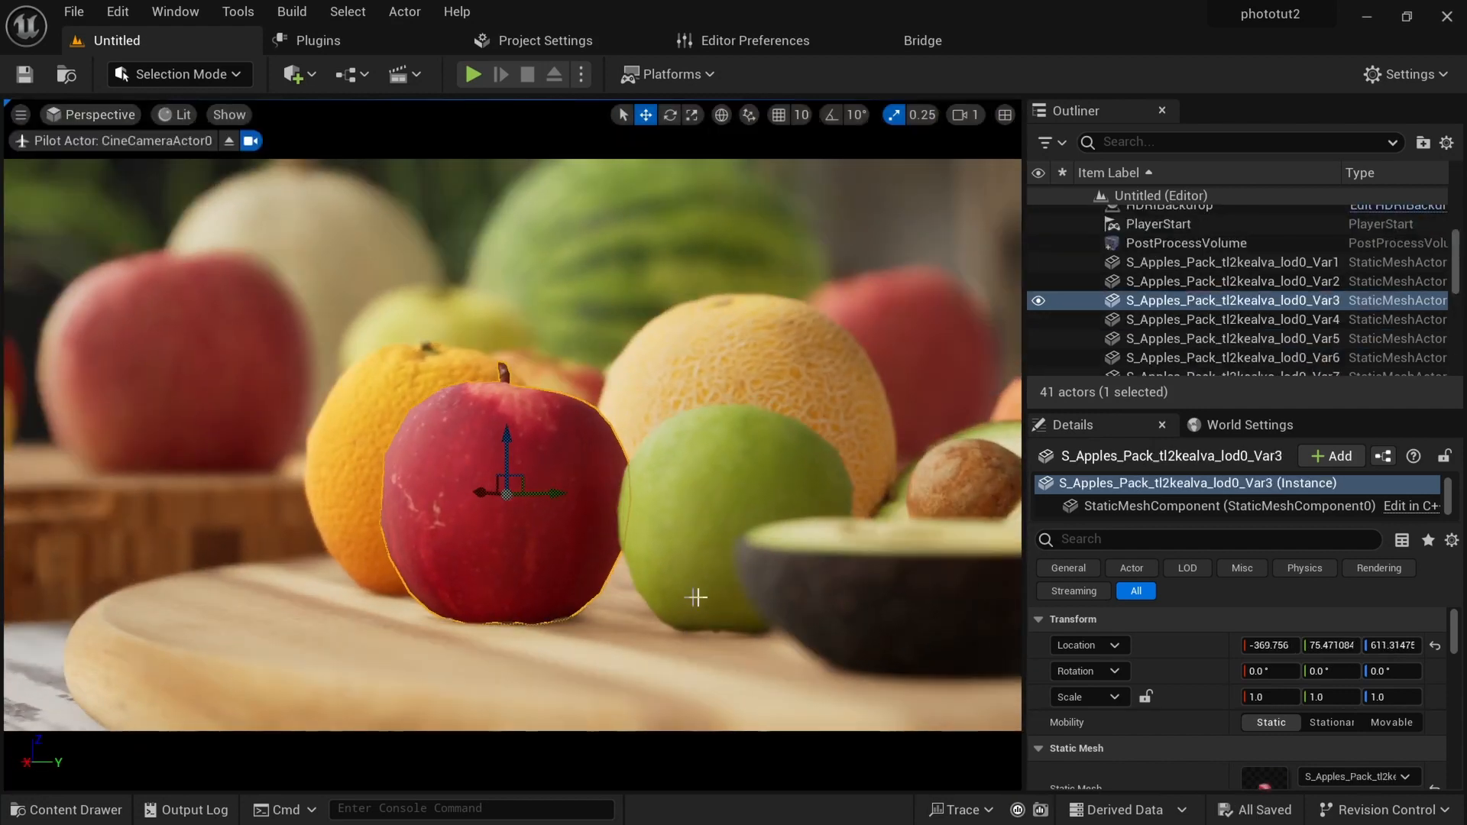
alt+drag(523, 577, 994, 552)
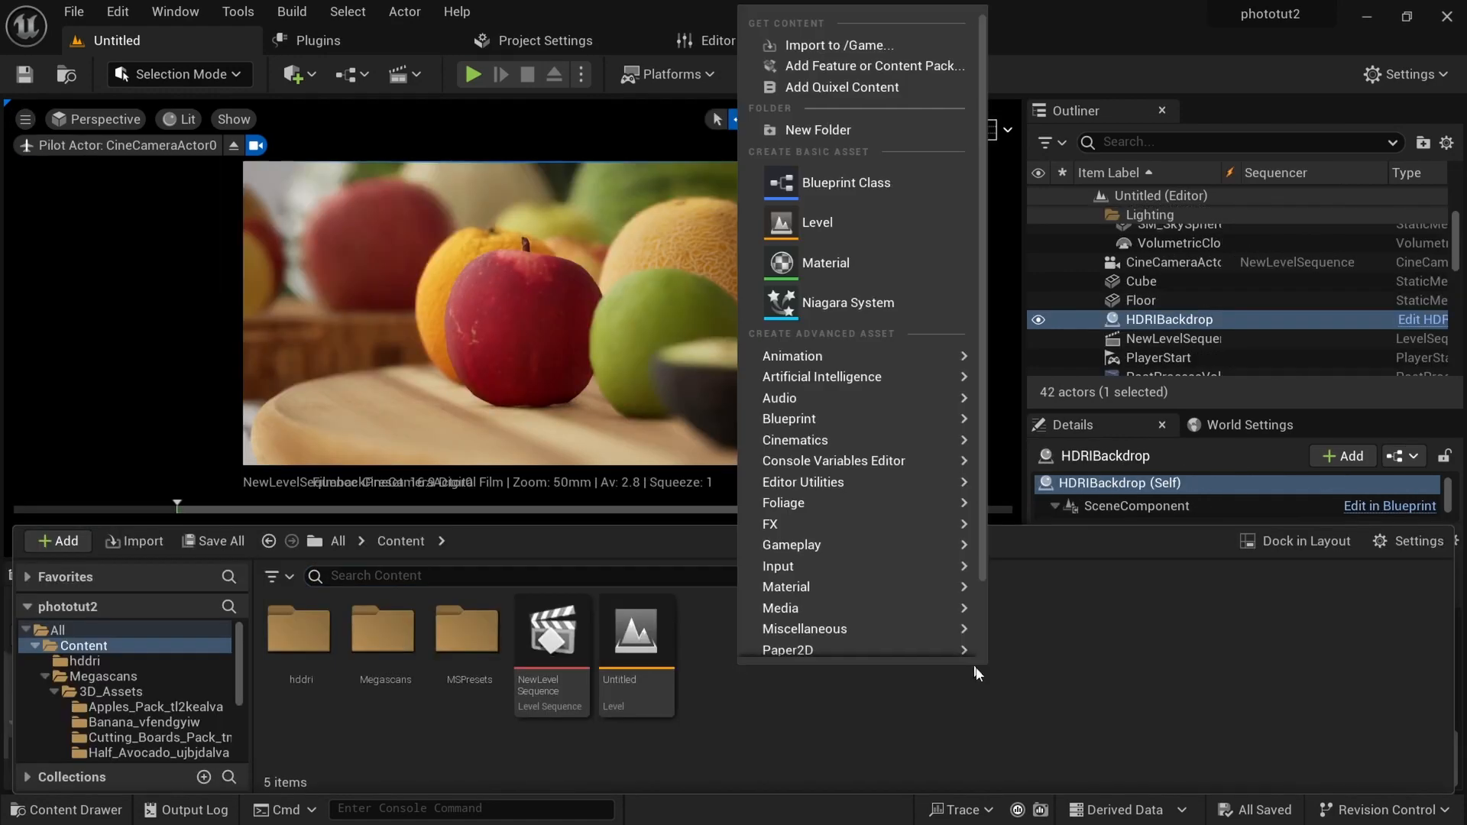
Create a Miscellaneous asset named aces in the Content folder and open it for configuration.
mouse_move(858, 597)
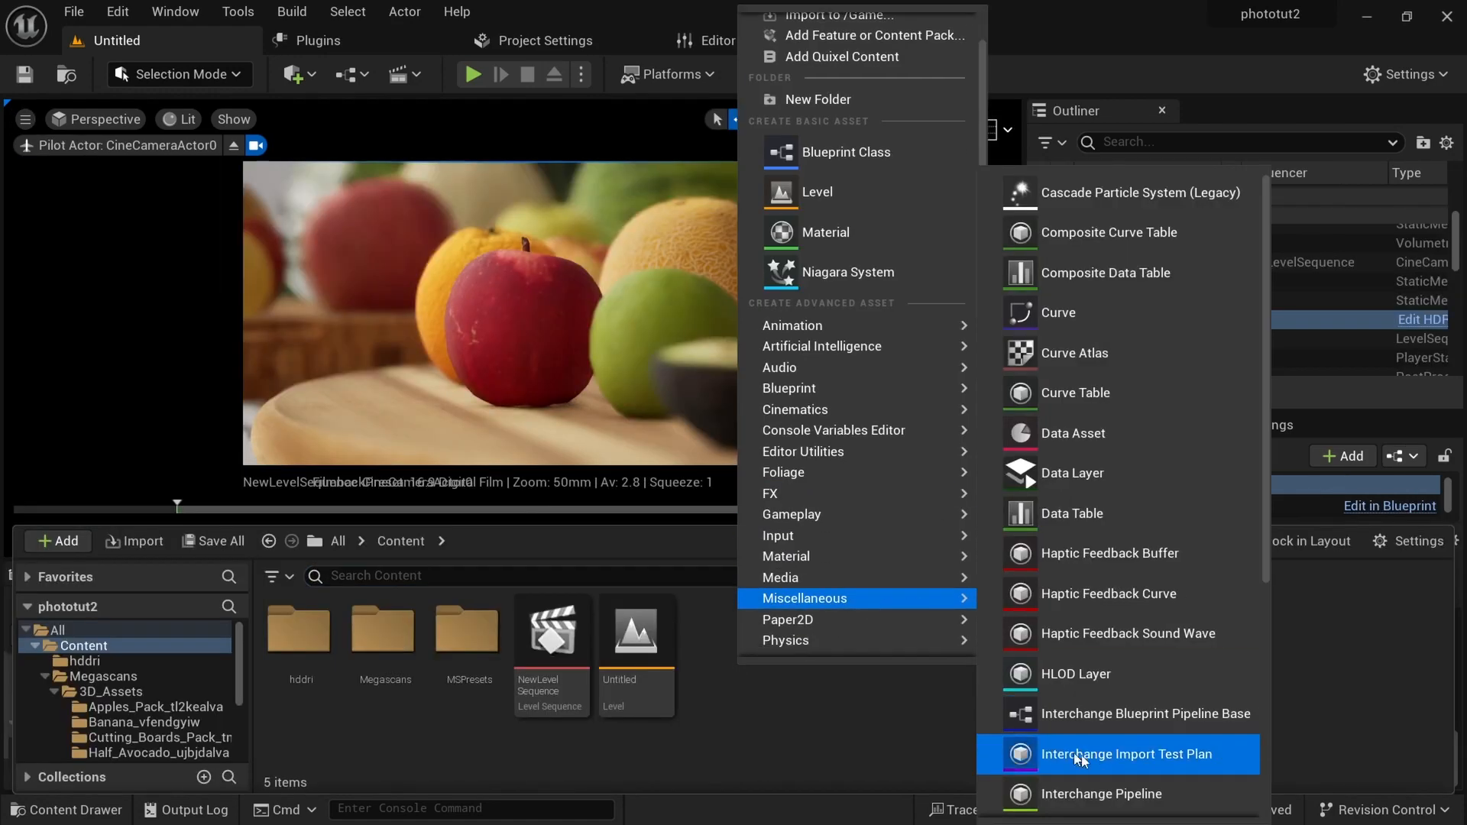
click(1081, 792)
text(aces)
key(Return)
double_click(540, 635)
click(732, 202)
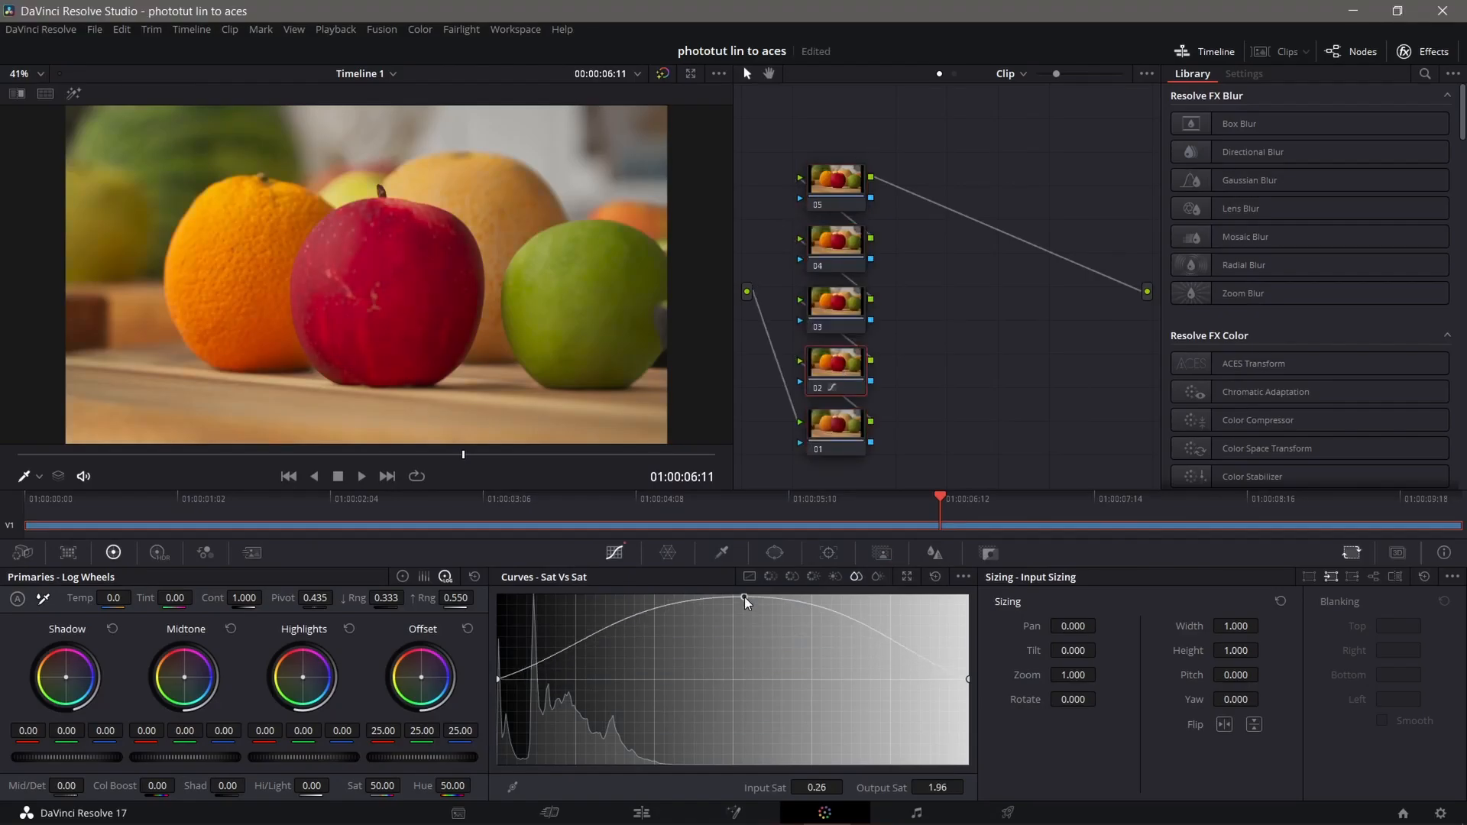
Switch to DaVinci Resolve and scrub the graded fruit clip back to an earlier frame.
mouse_move(463, 455)
mouse_down()
mouse_move(120, 459)
mouse_move(448, 458)
mouse_up()
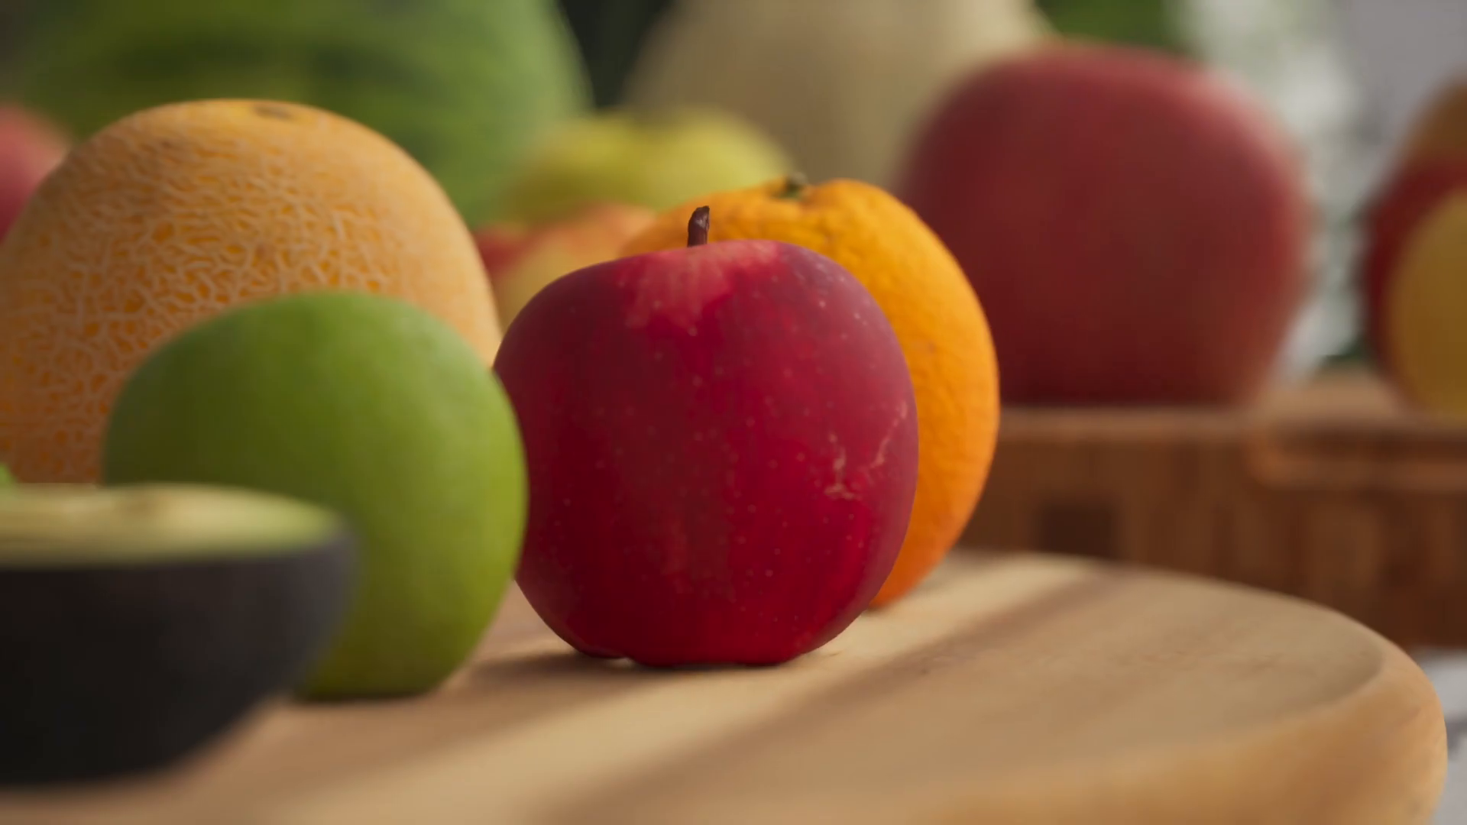